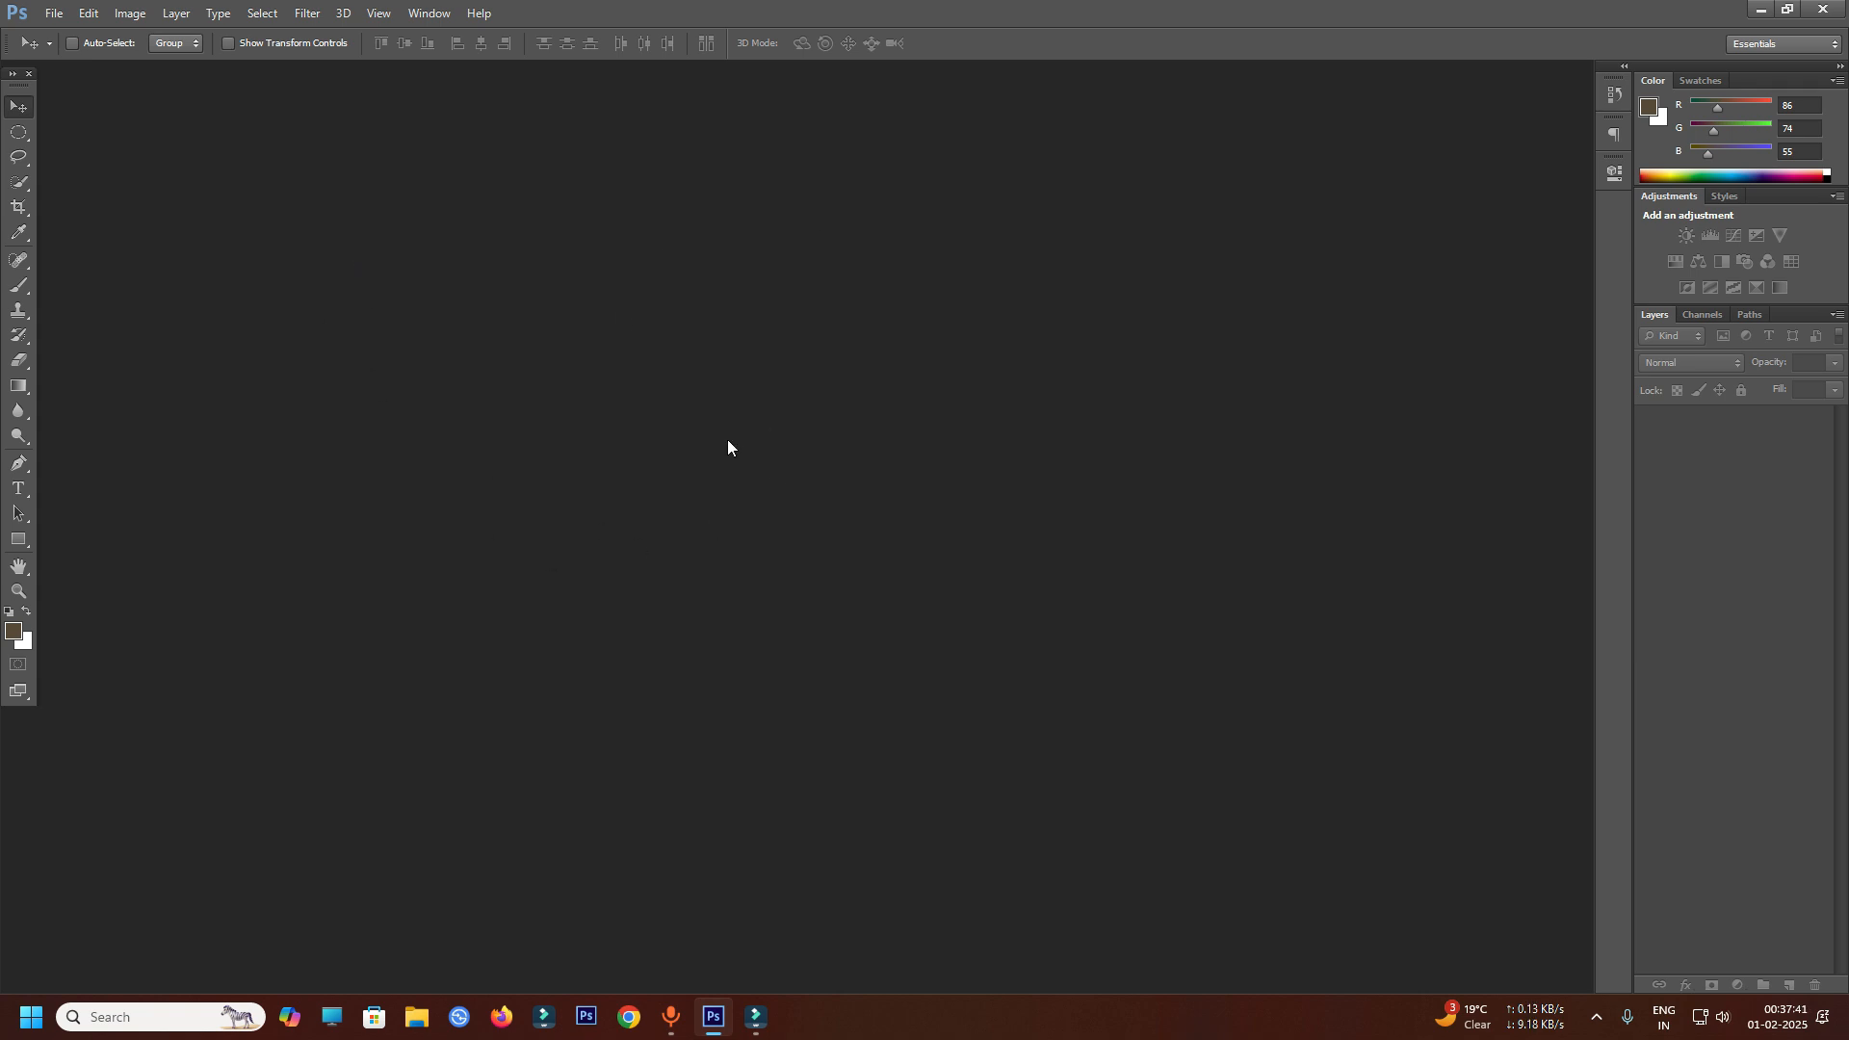
- Browse to the thambnail folder on the Desktop in the Open dialog and select the thambnail background file
left_click(54, 14)
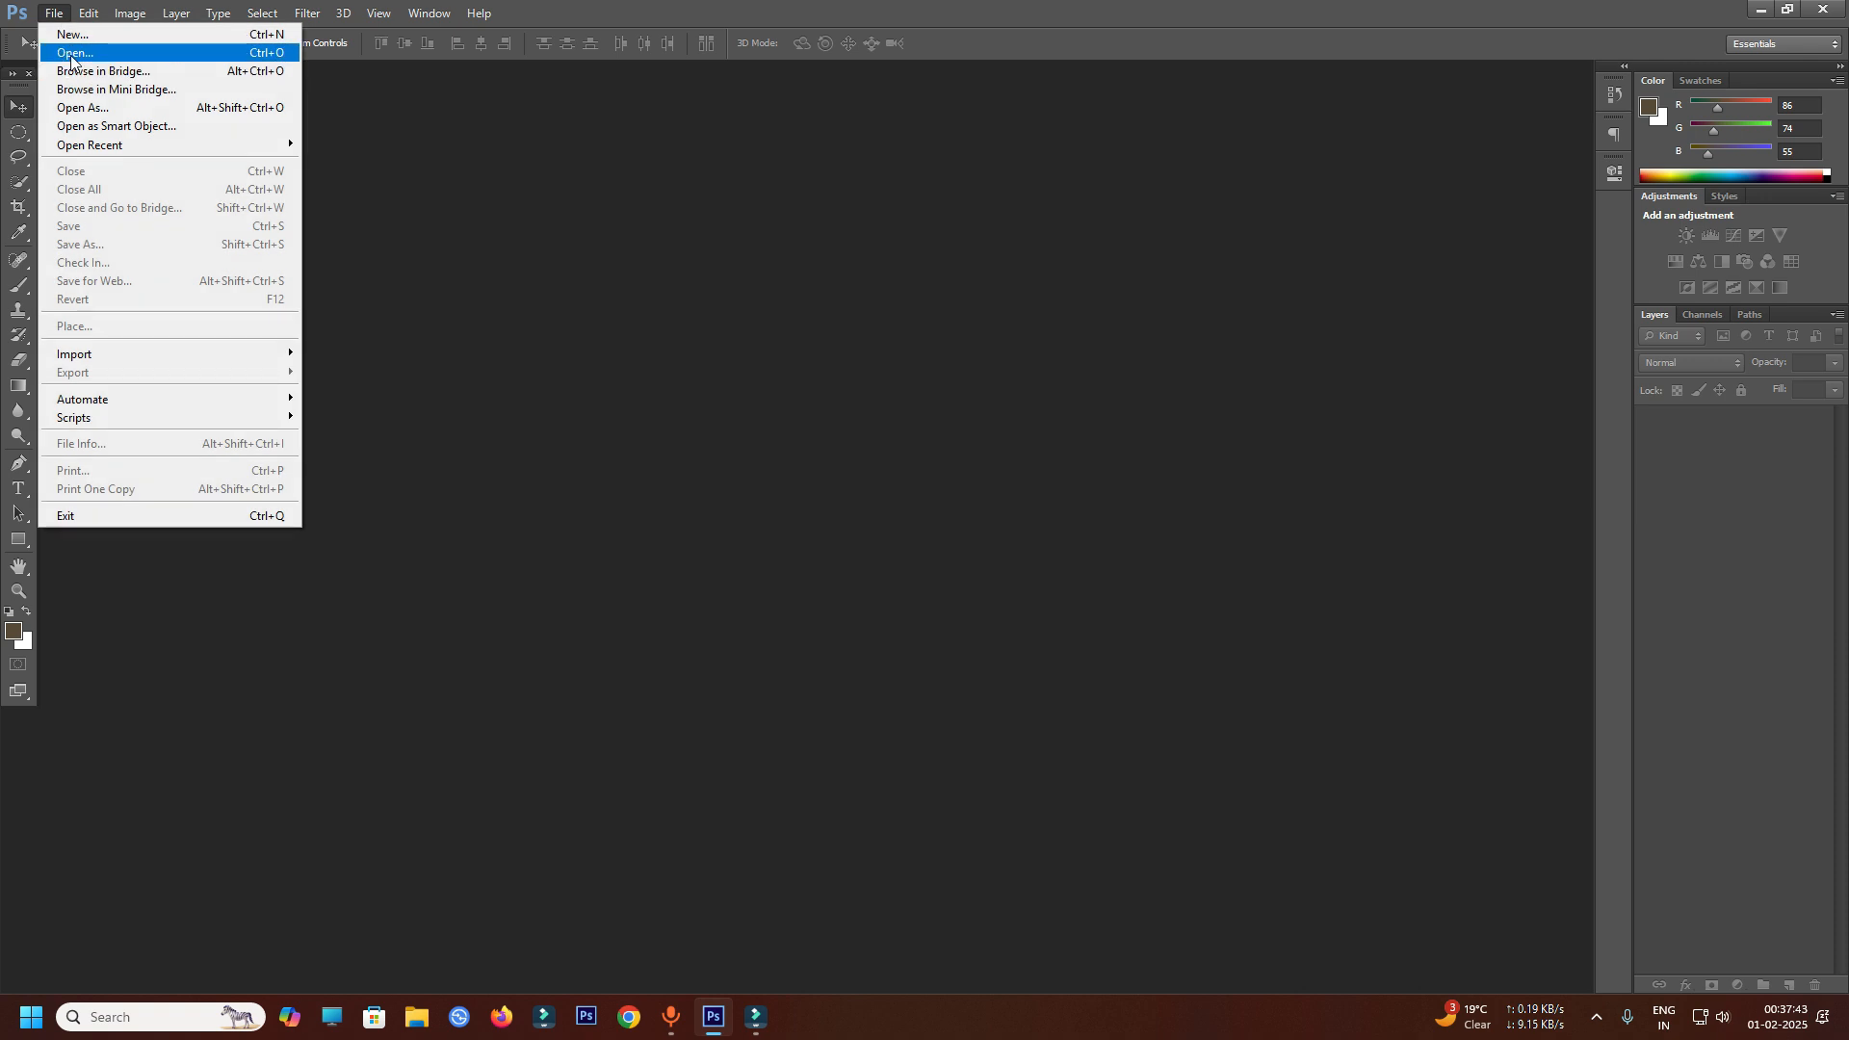
left_click(62, 51)
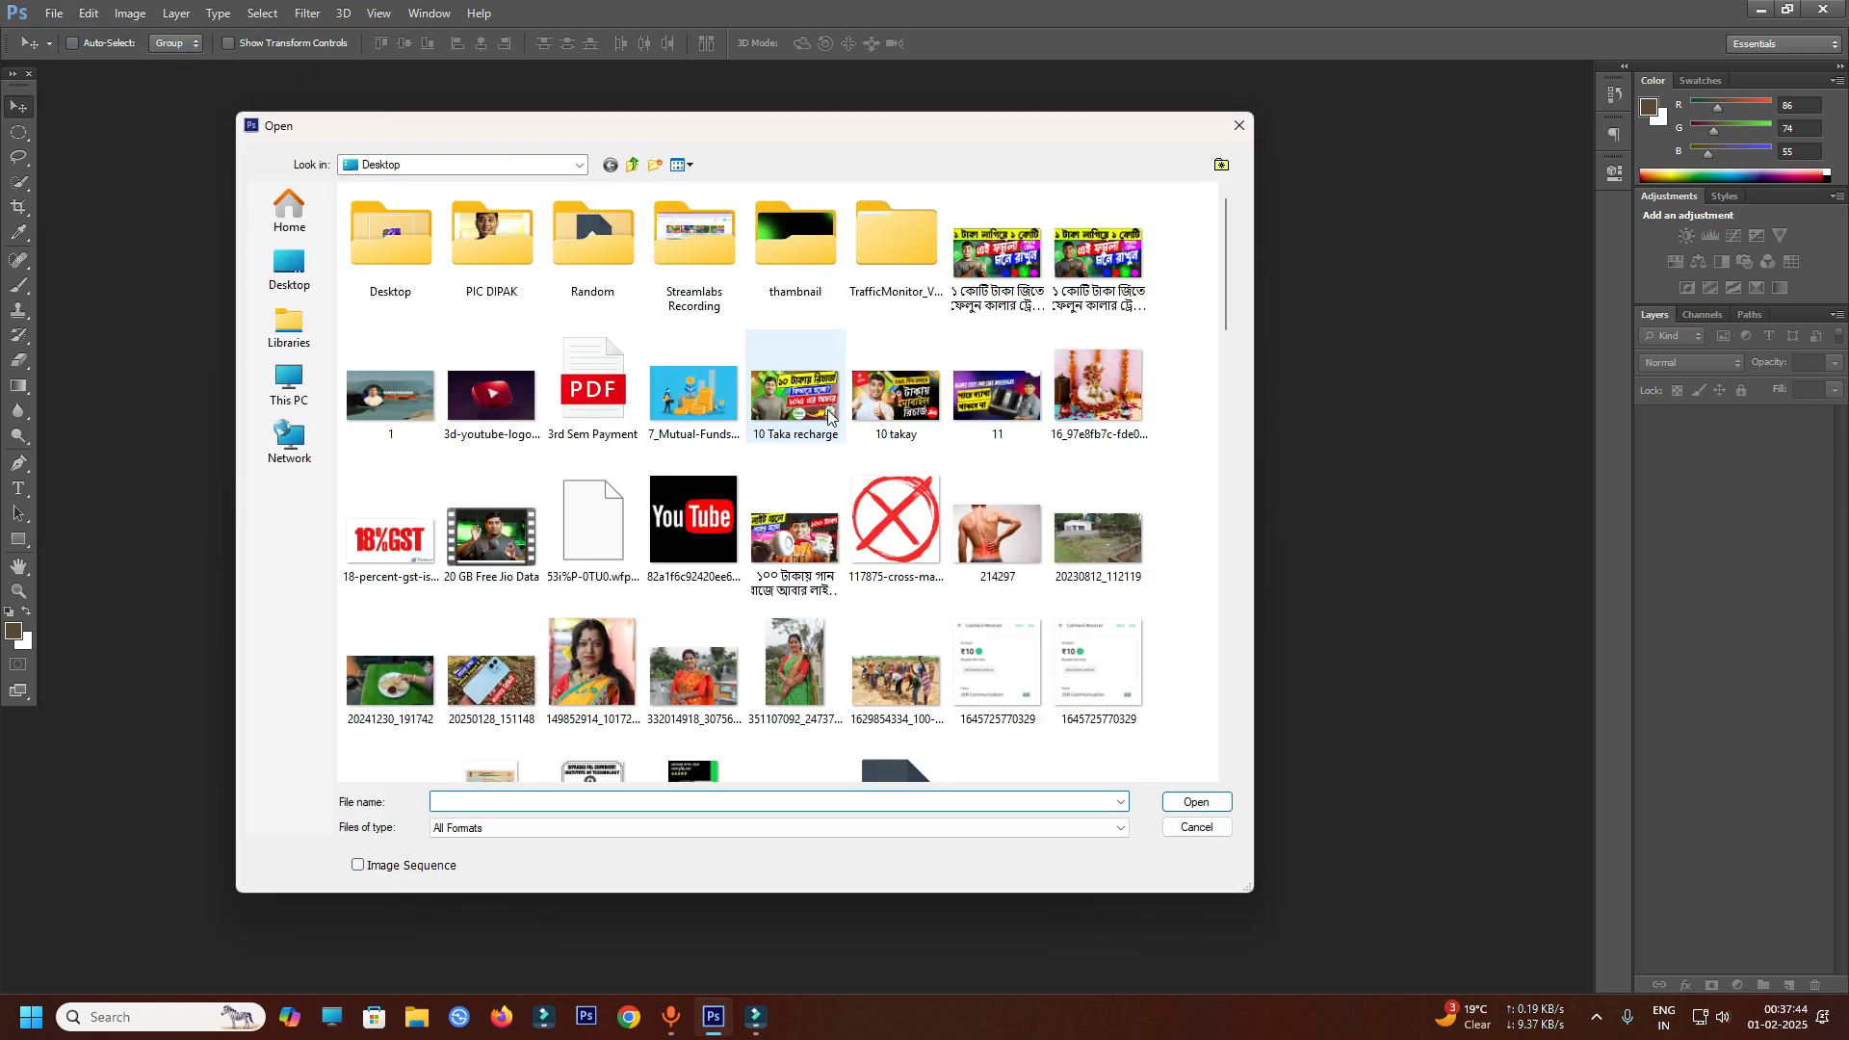
double_click(777, 246)
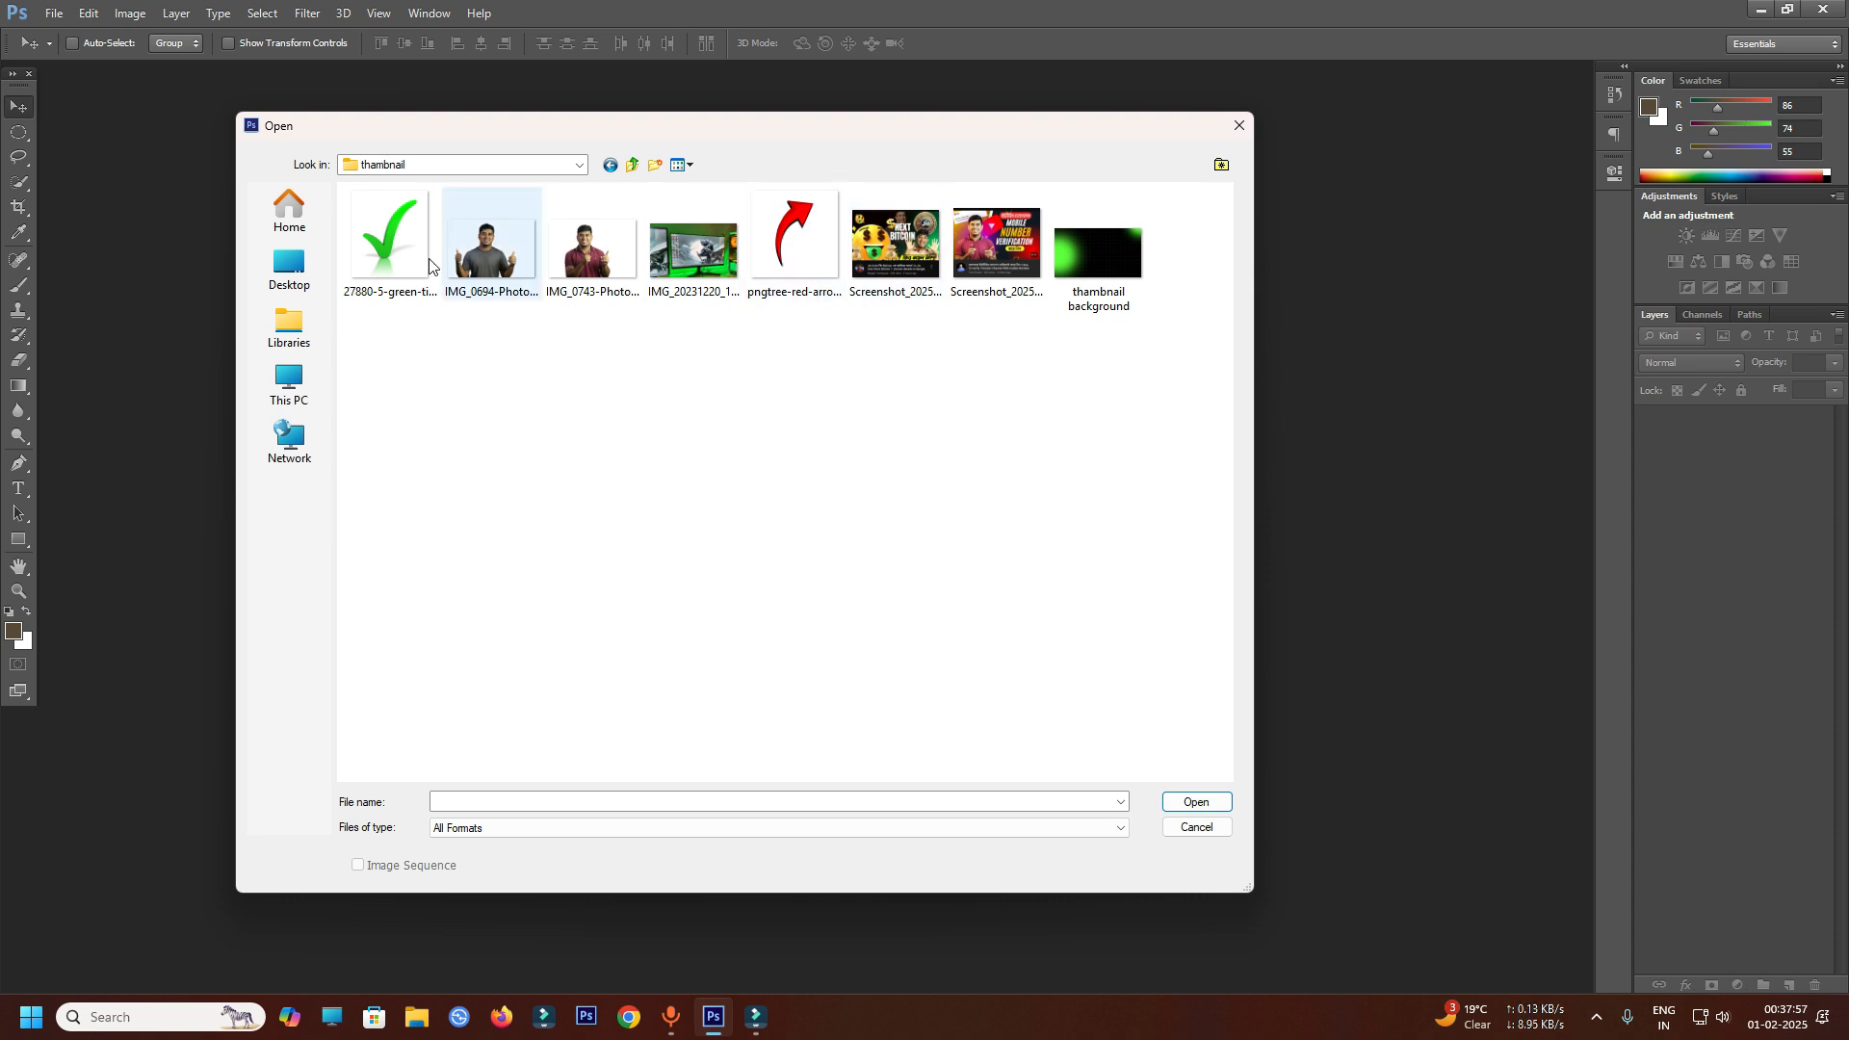
left_click(884, 252)
left_click(1004, 250)
left_click(1115, 252)
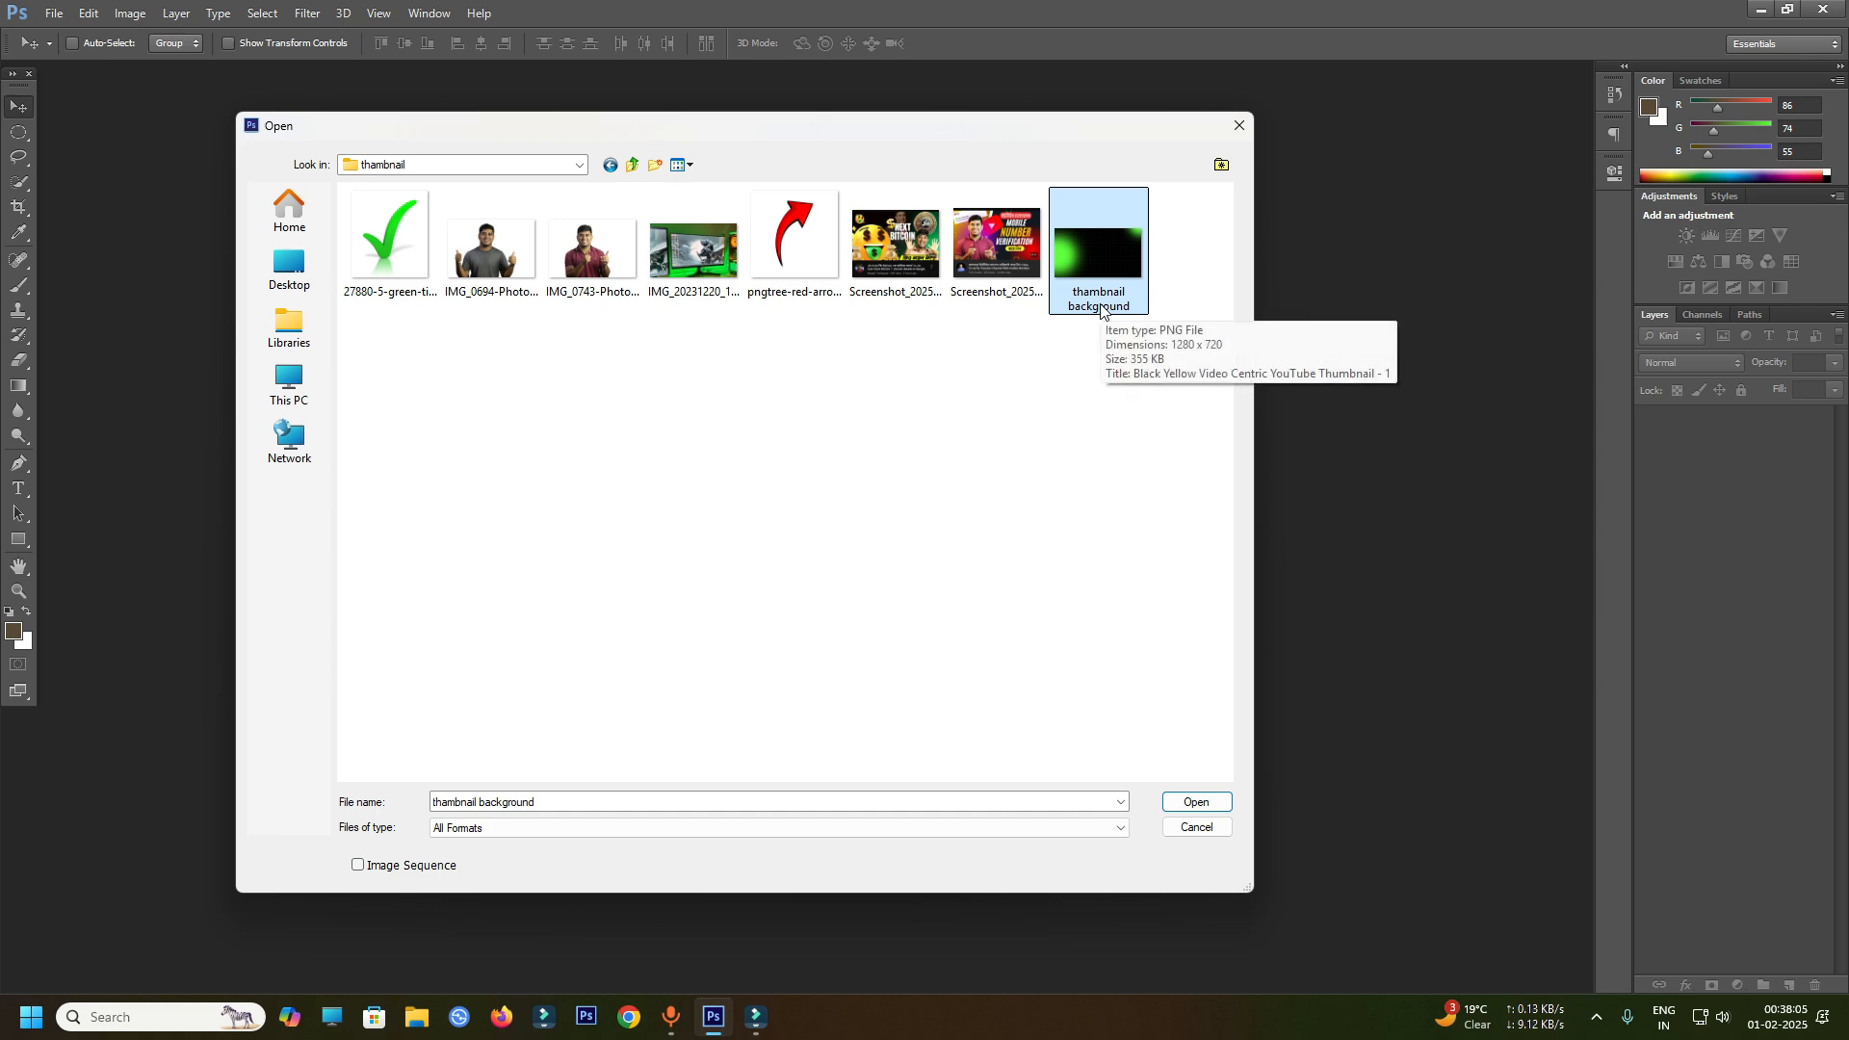
- Switch to Chrome and run a Google image search for "thumbnail background for youtube"
left_click(629, 1017)
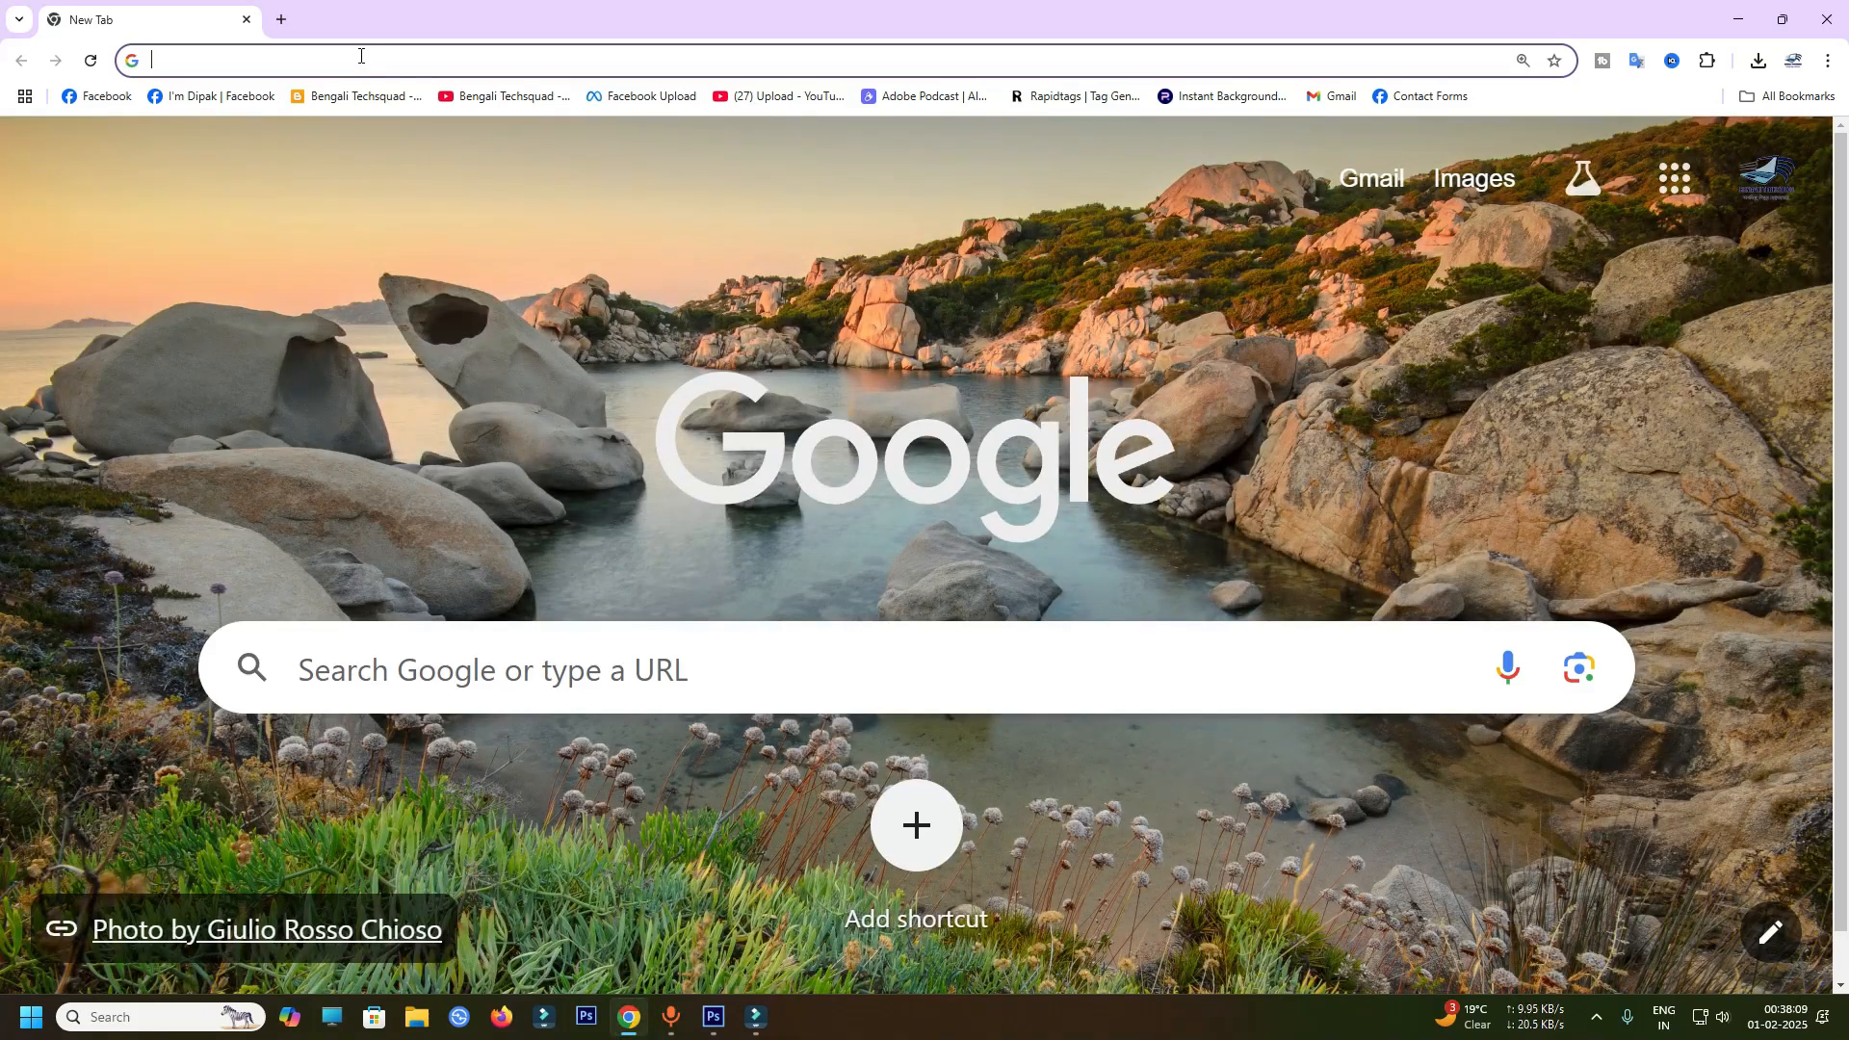
type("thambnail")
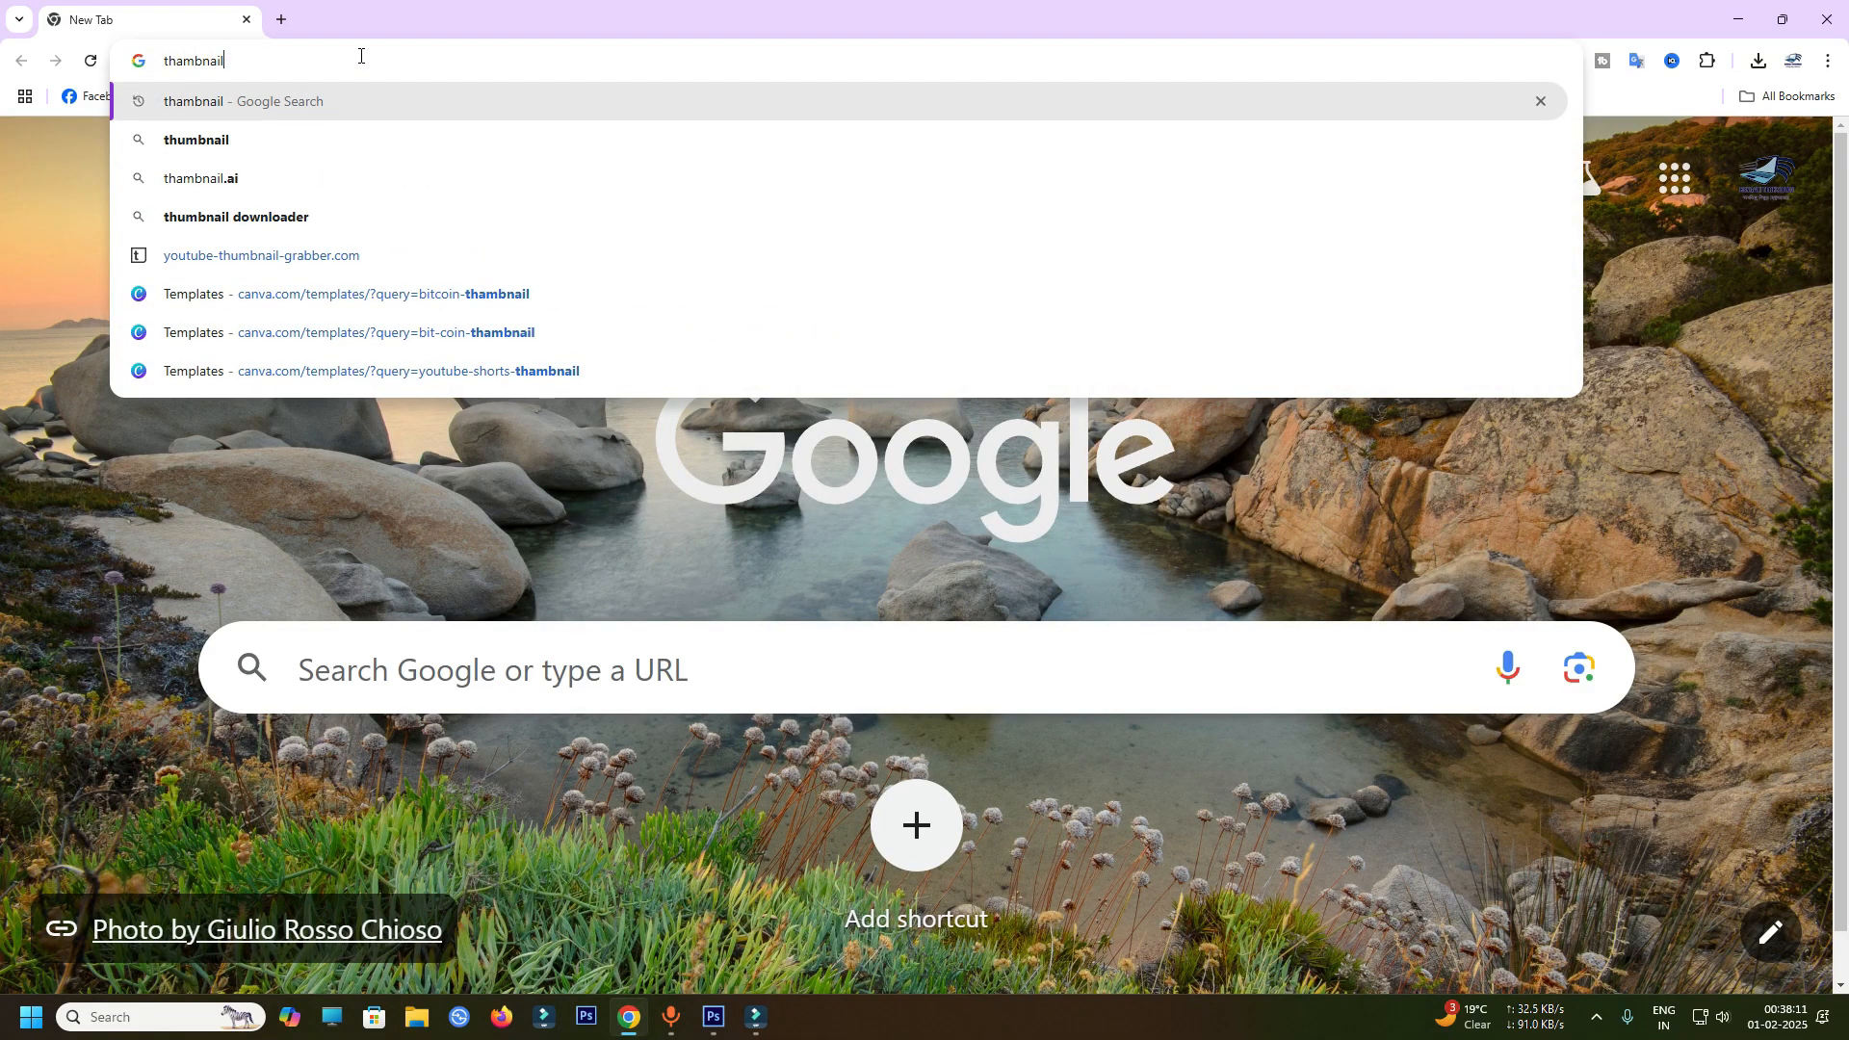
type(" background for")
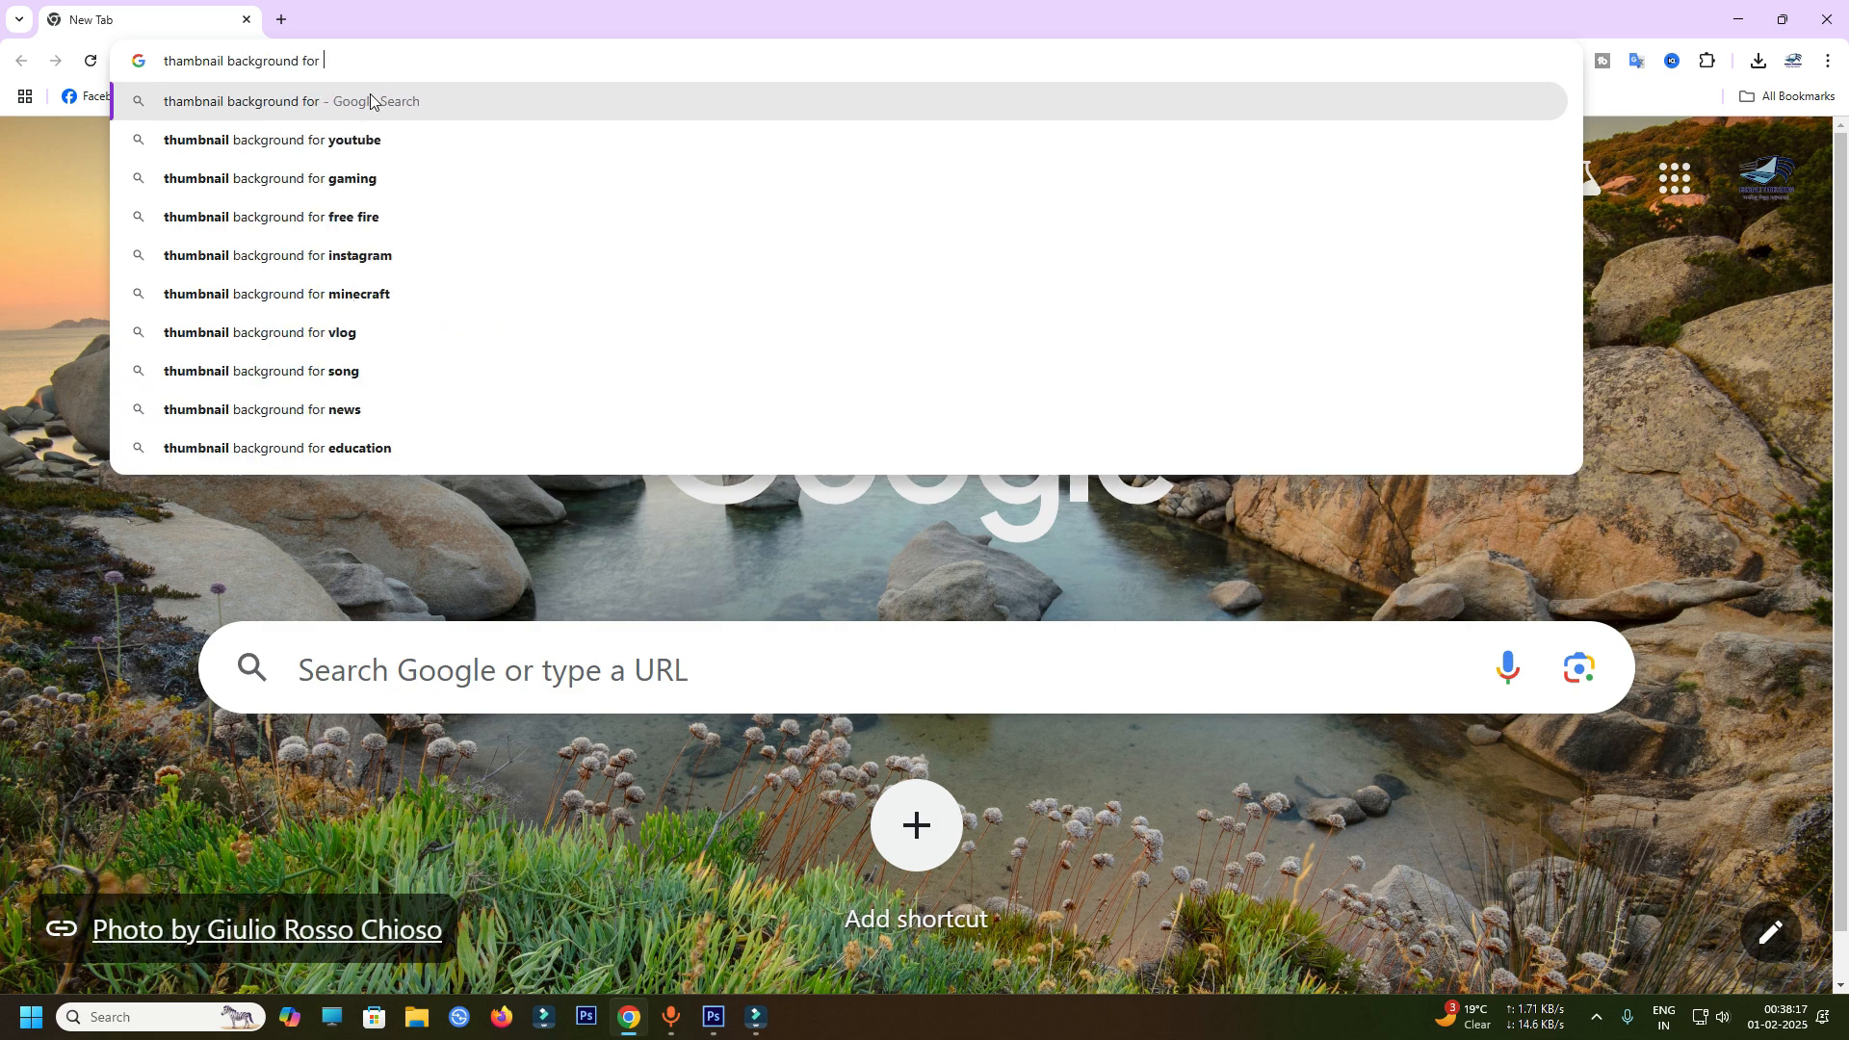
left_click(373, 140)
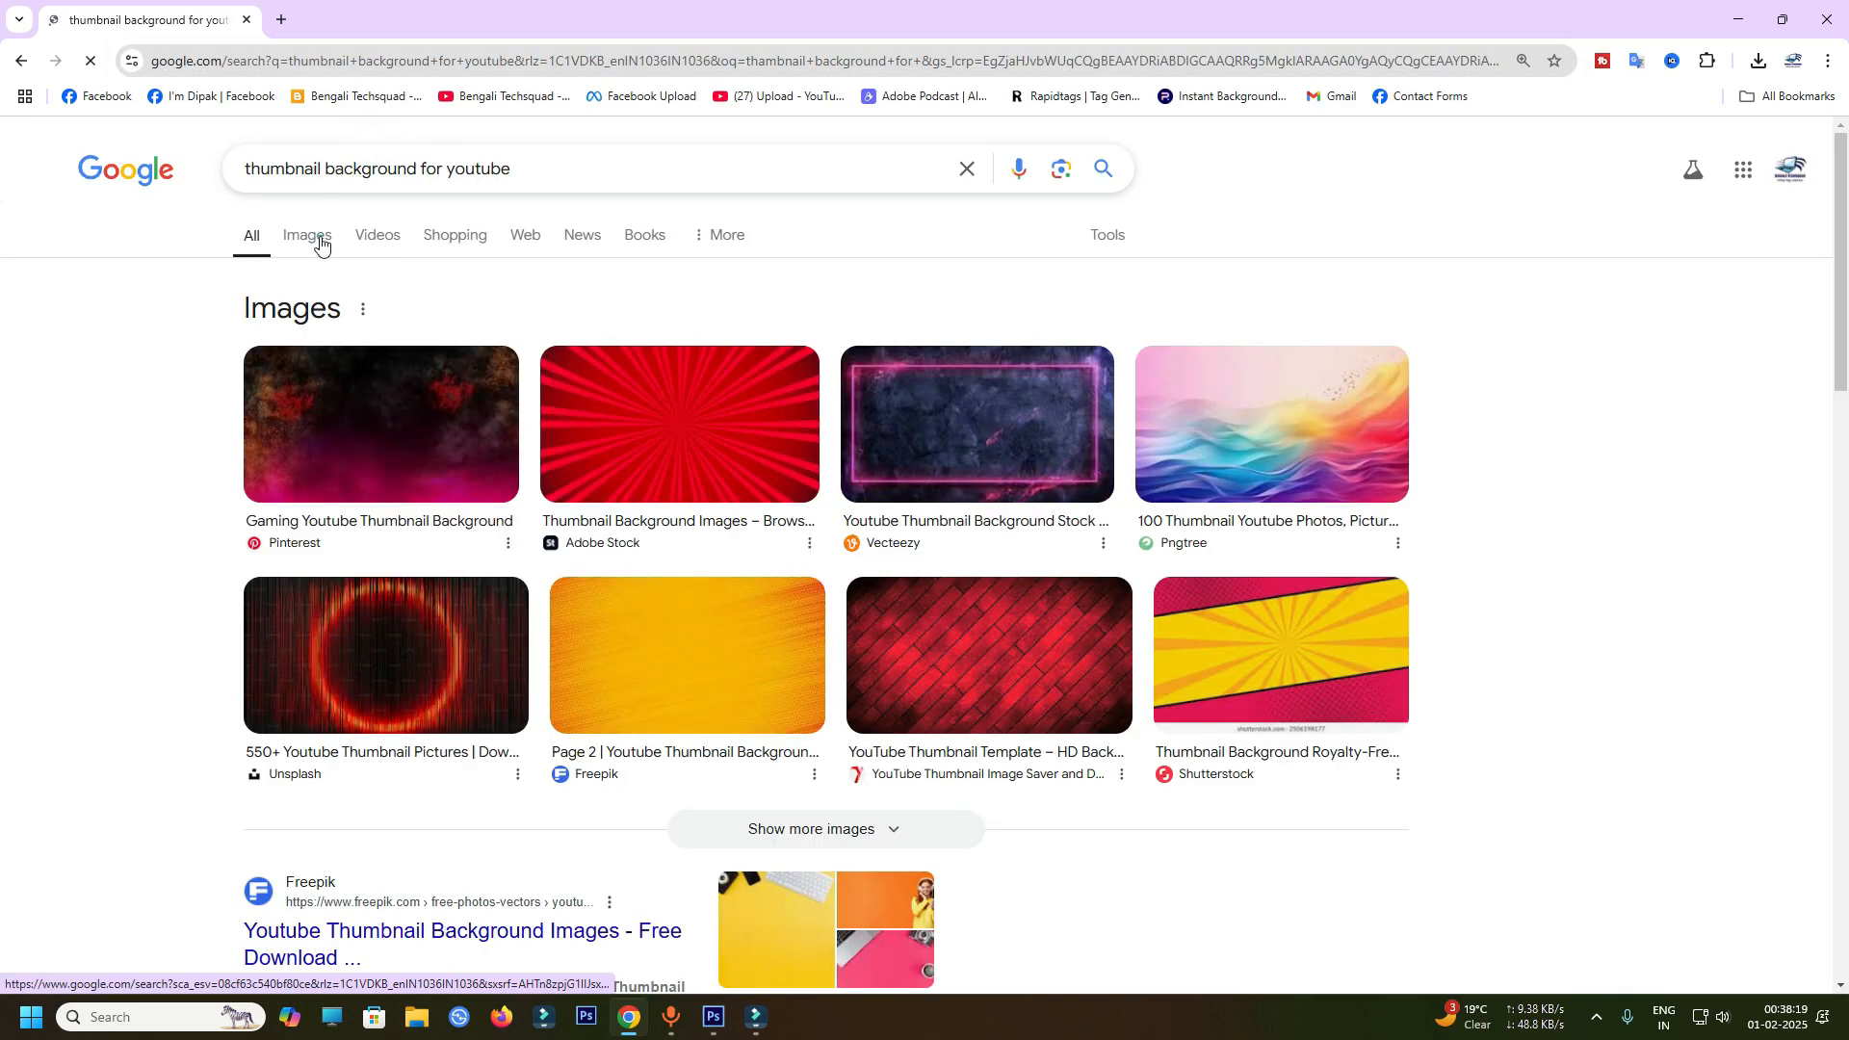
left_click(320, 241)
- Look through the image results for thumbnail backgrounds and preview several of them, including the yellow green one
scroll(829, 530, "down", 5)
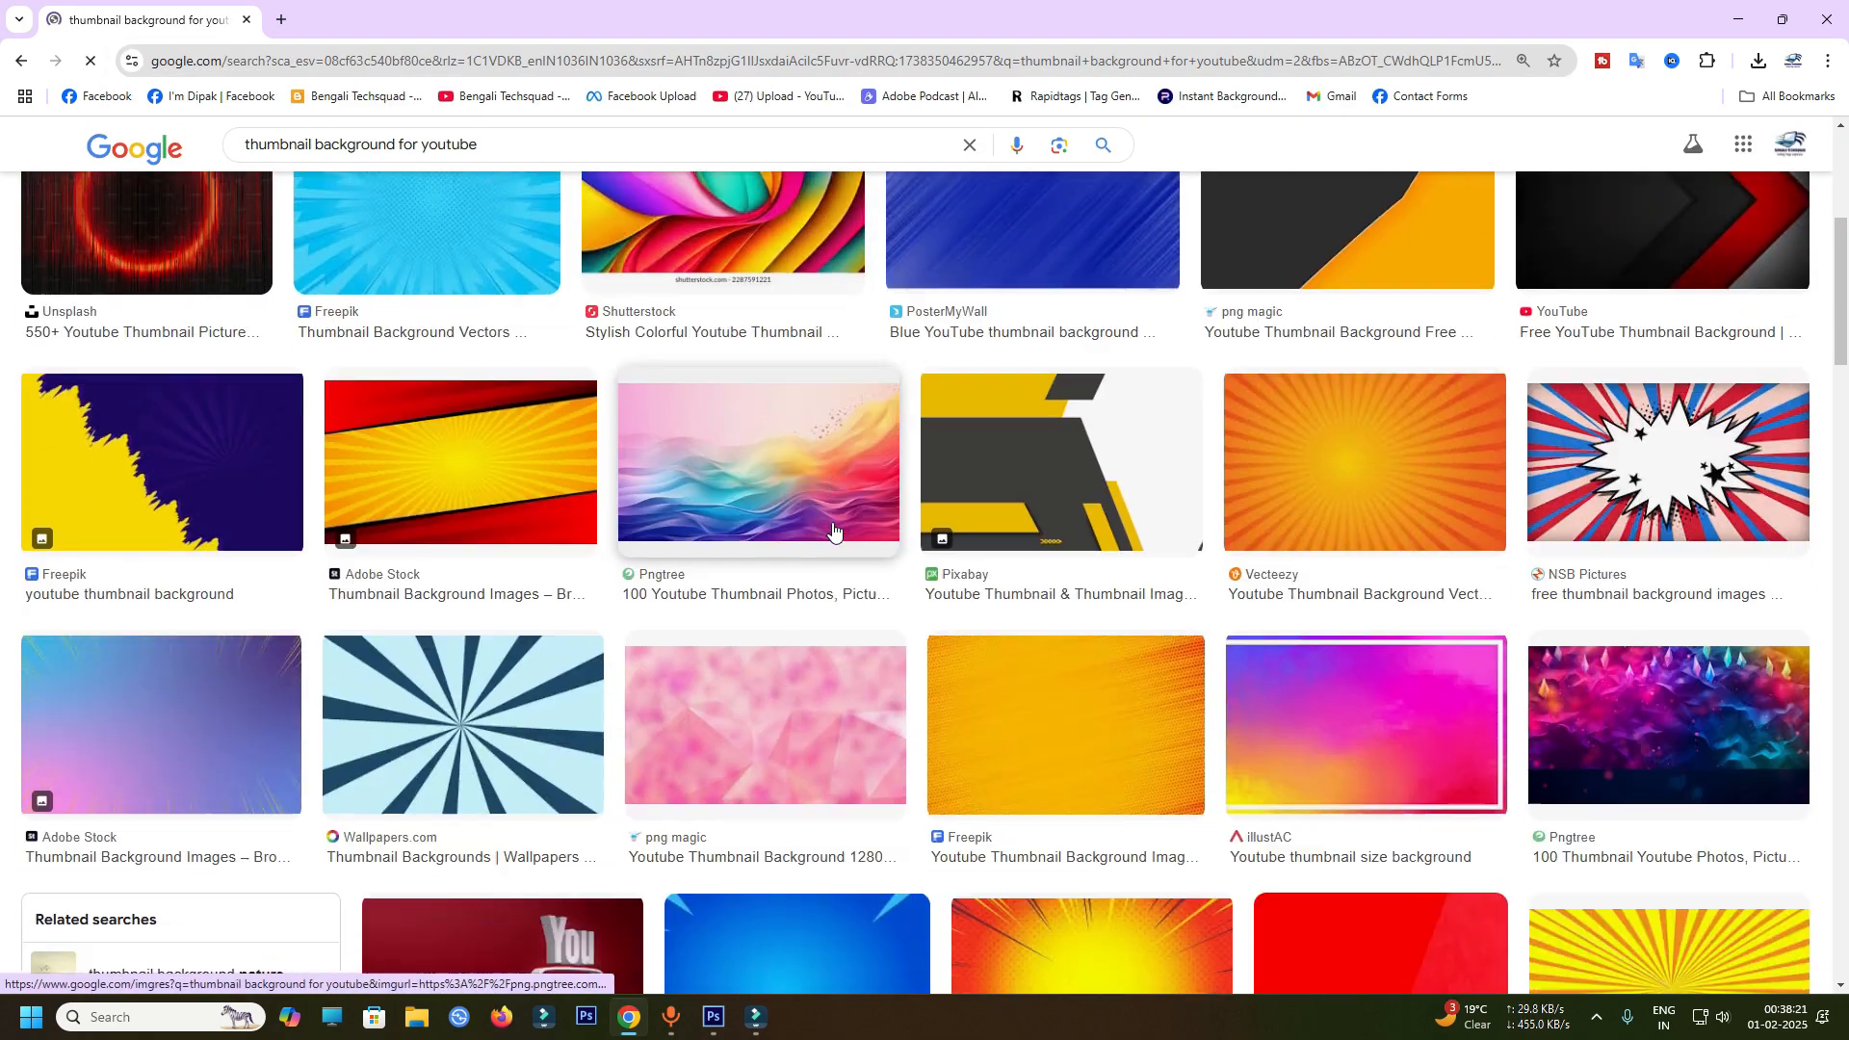
scroll(834, 530, "down", 10)
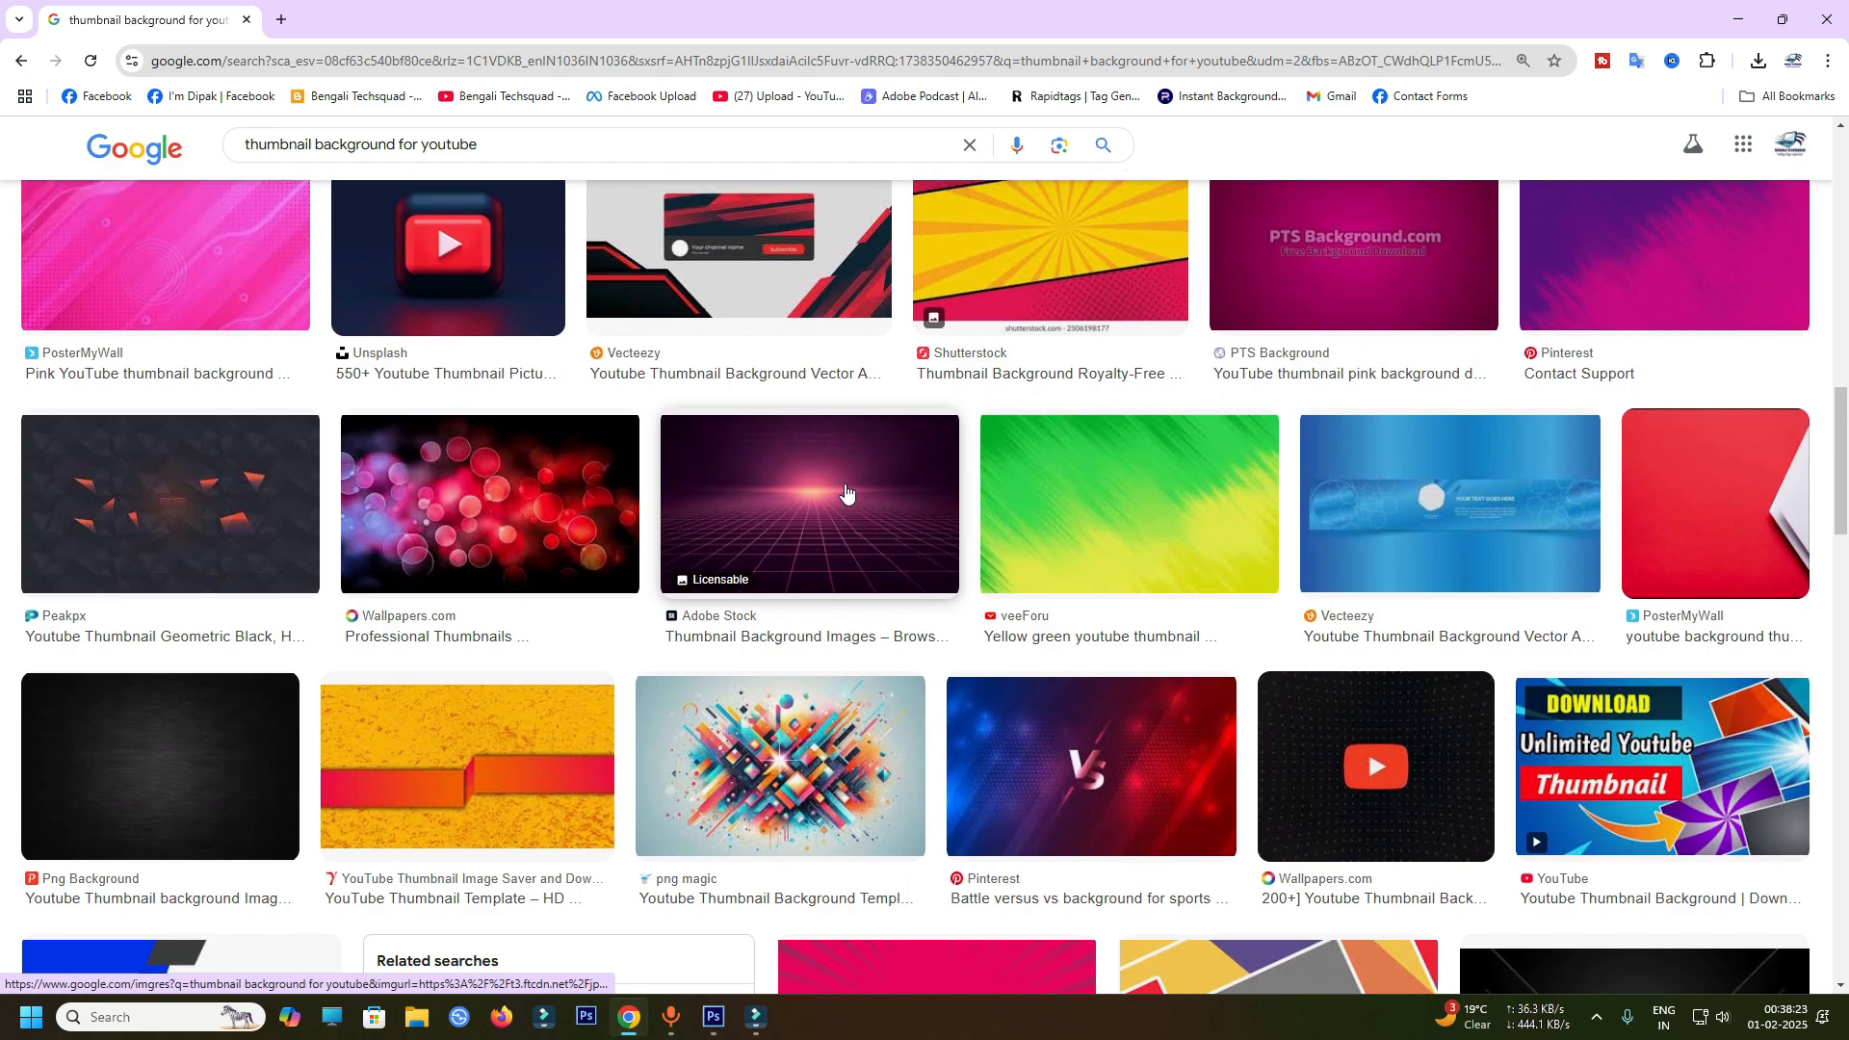
scroll(845, 493, "down", 5)
left_click(846, 493)
scroll(1459, 546, "down", 5)
scroll(1459, 546, "down", 4)
scroll(636, 501, "down", 6)
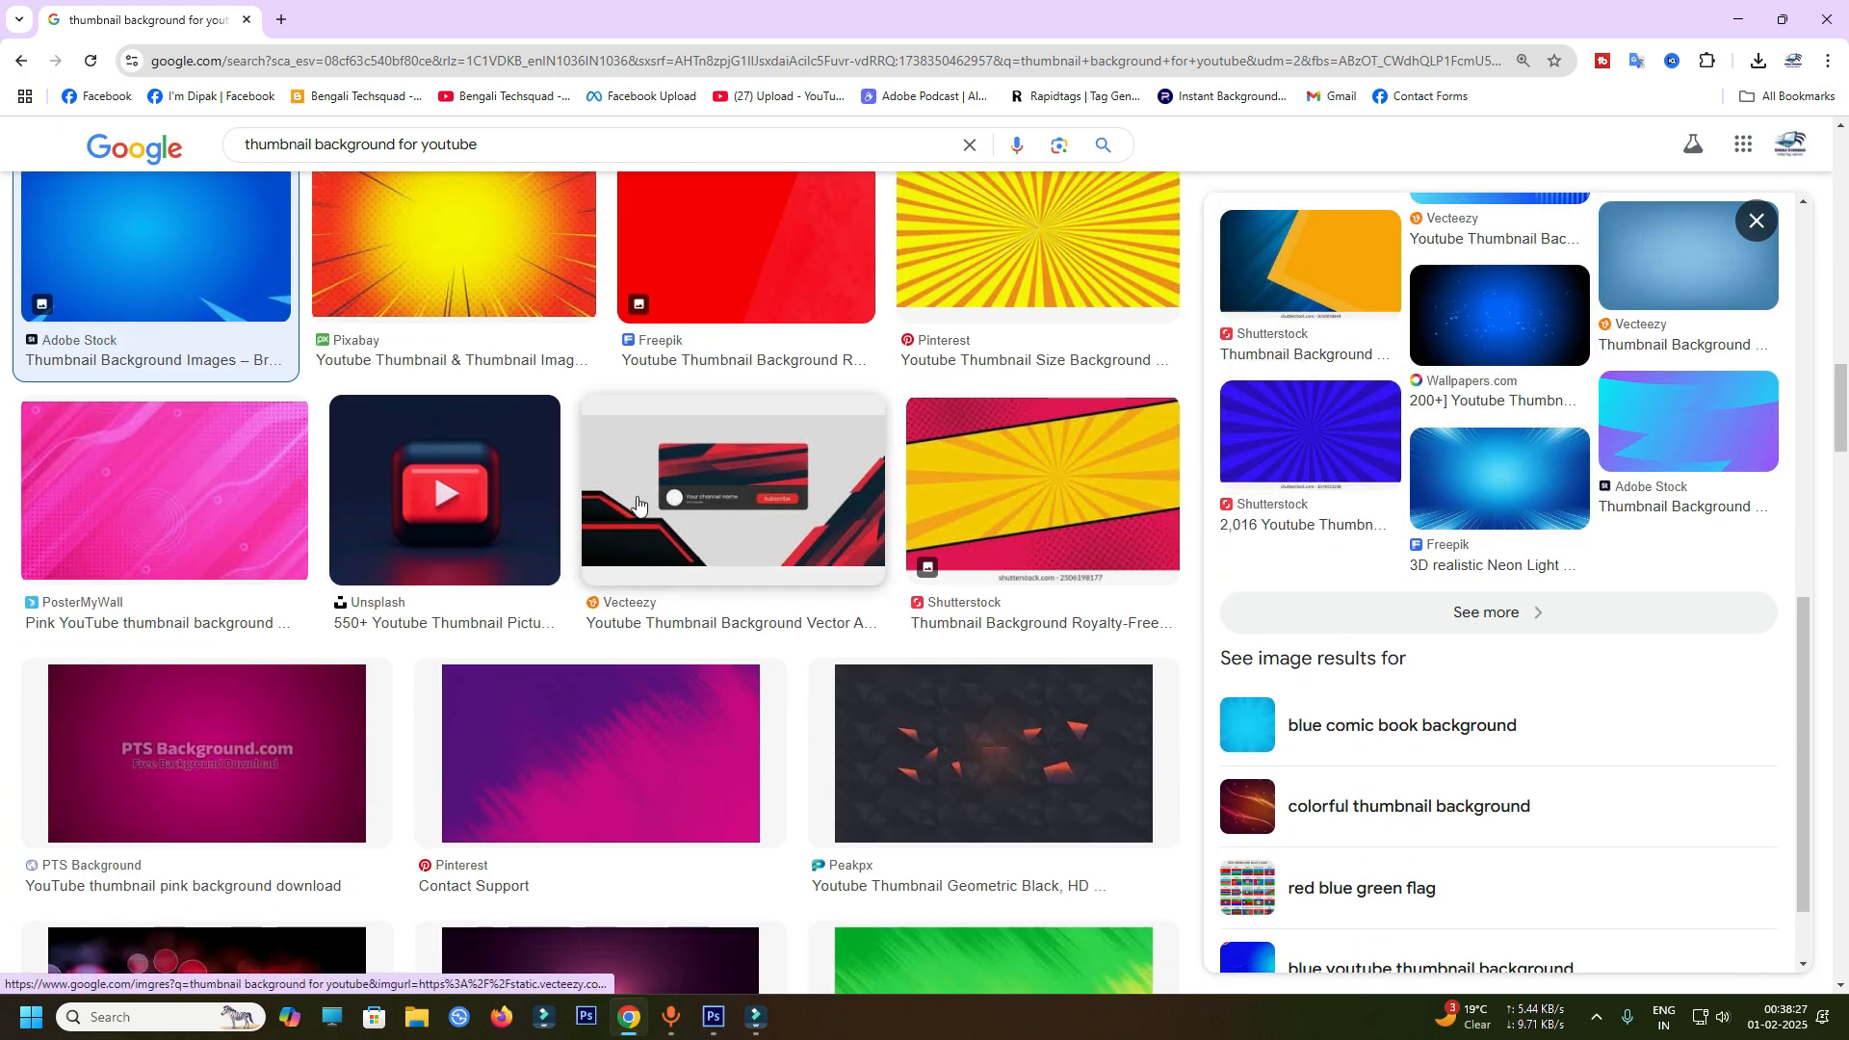
left_click(635, 501)
scroll(674, 540, "down", 4)
left_click(685, 557)
left_click(964, 604)
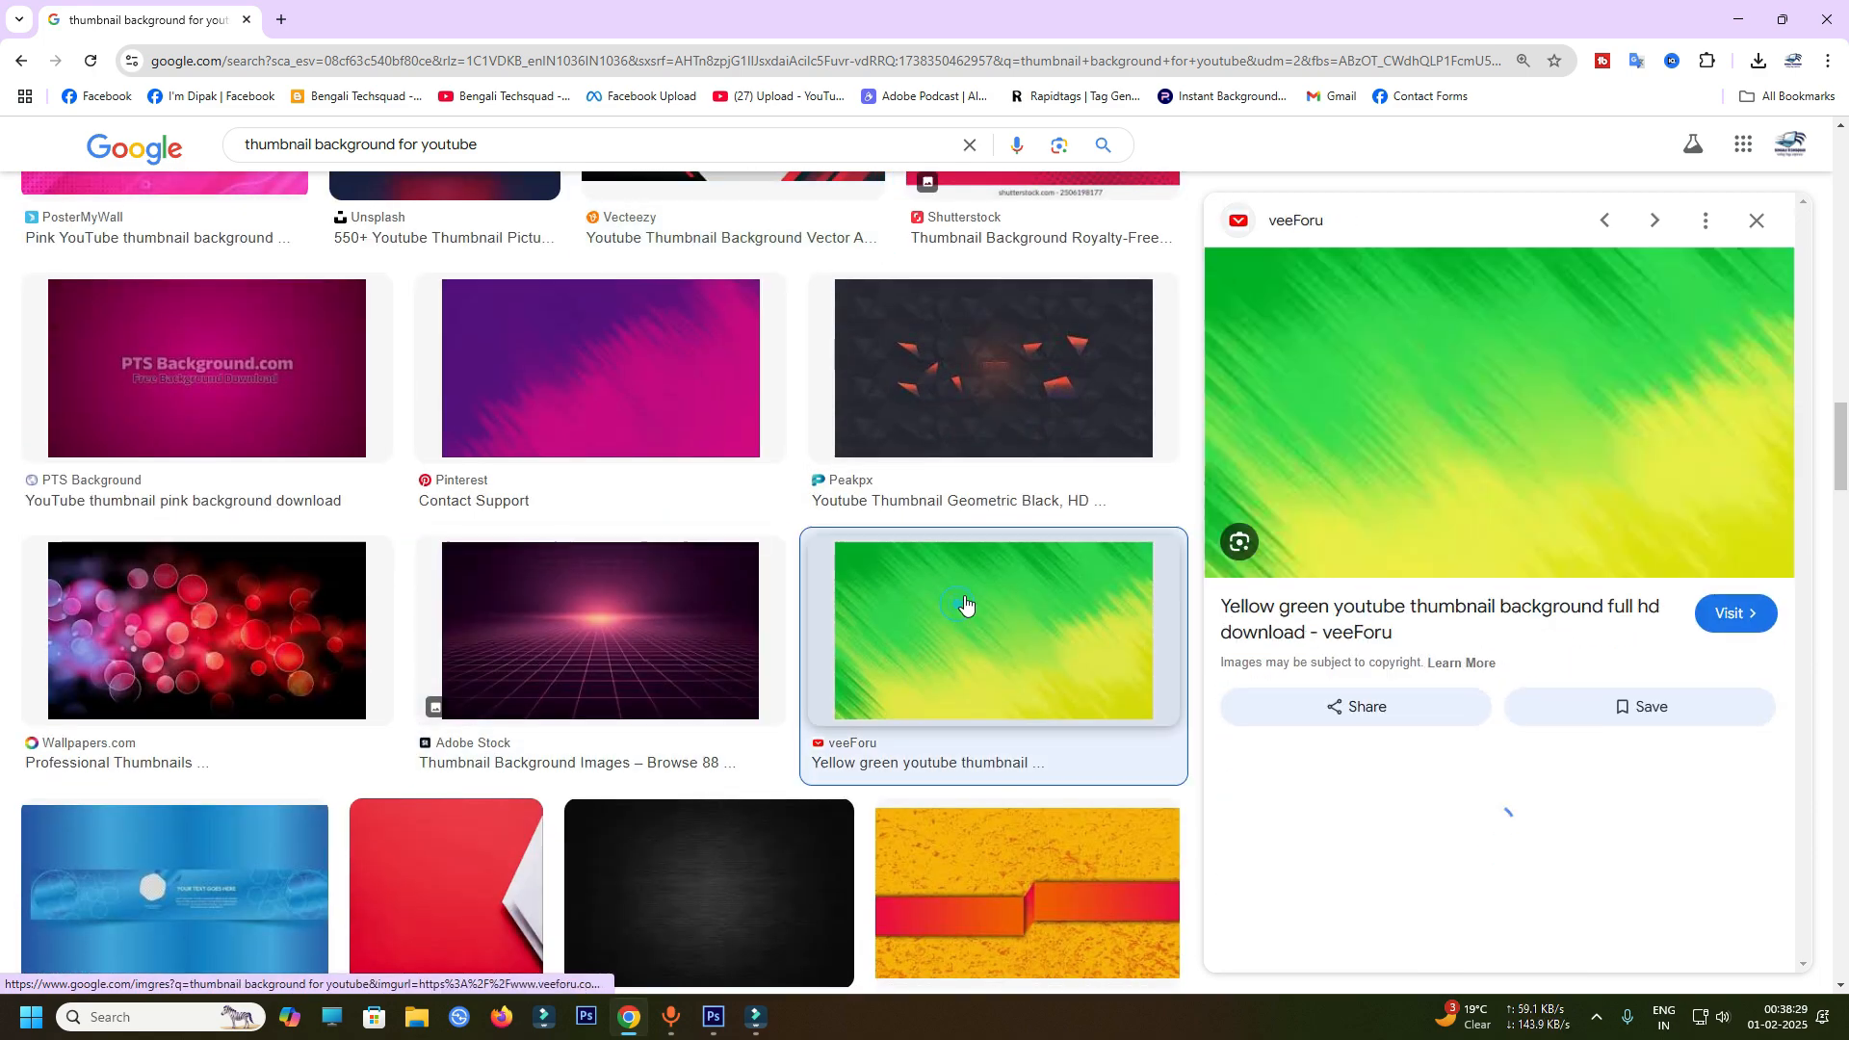
scroll(1313, 590, "down", 8)
scroll(1484, 431, "down", 3)
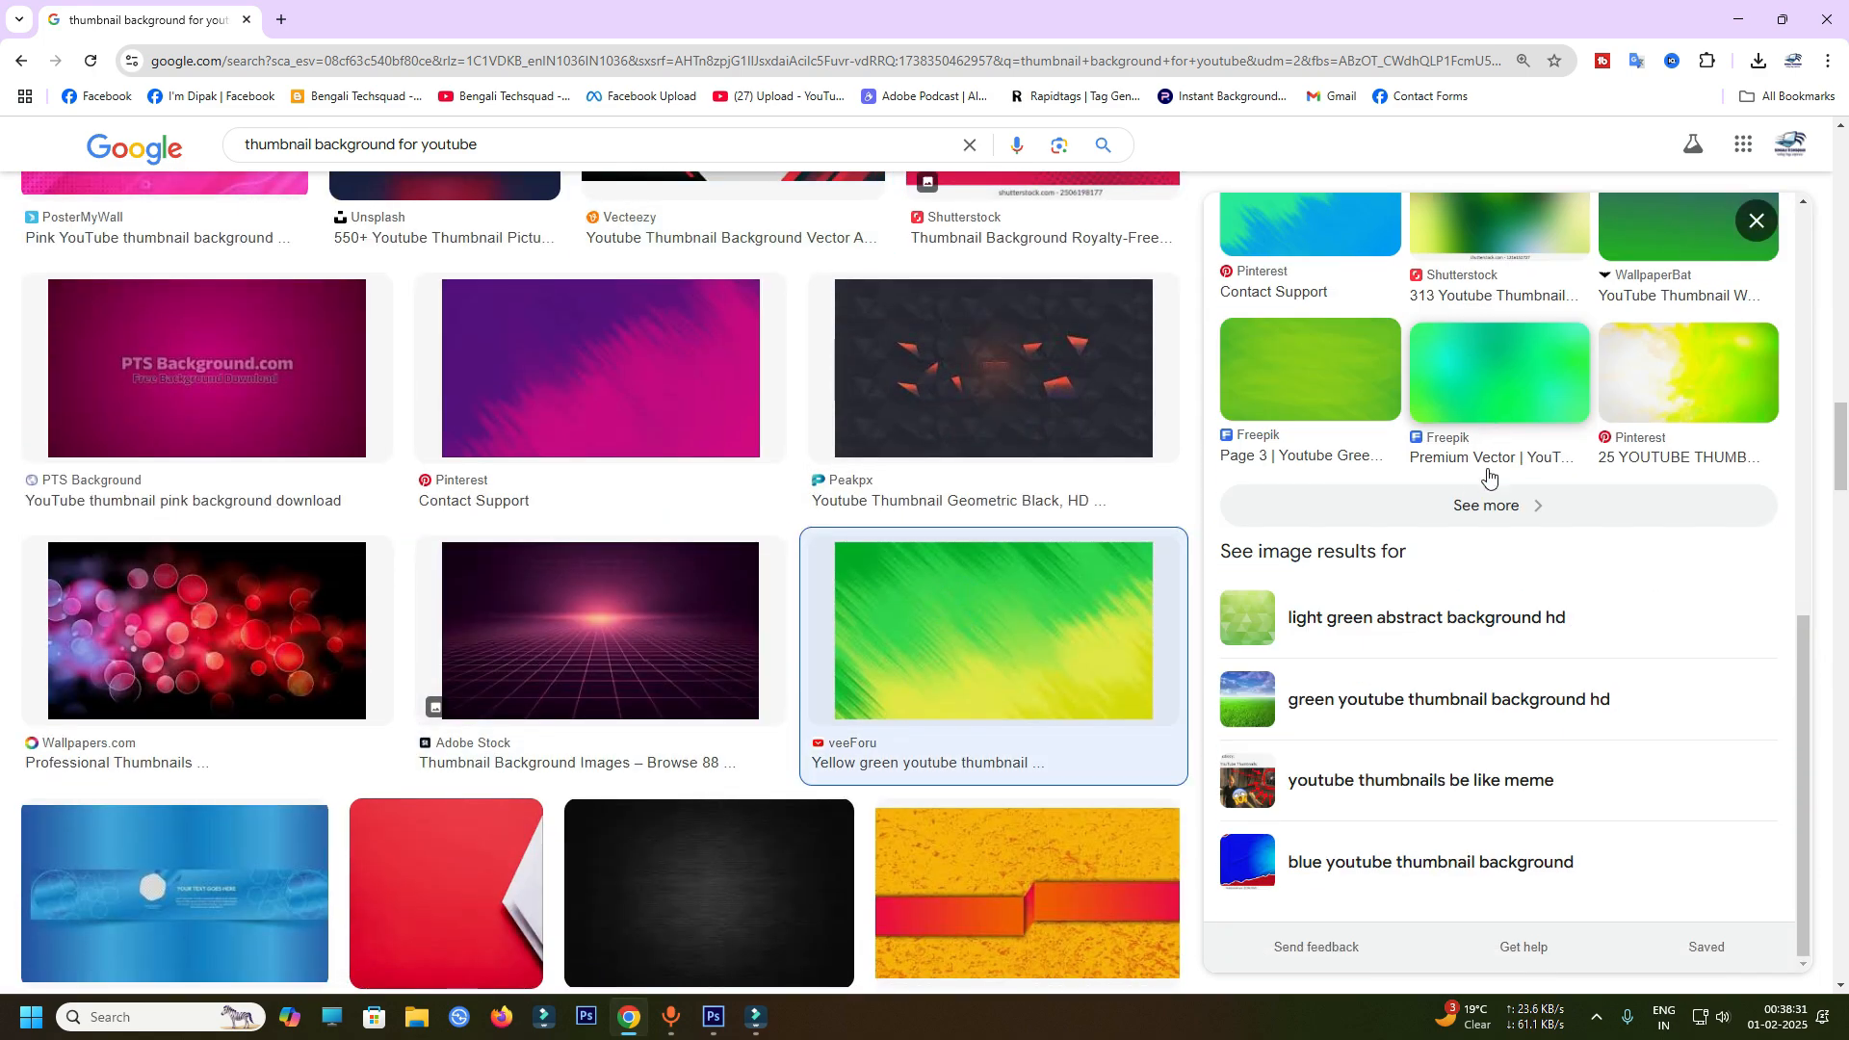
scroll(1484, 431, "up", 10)
scroll(899, 463, "up", 20)
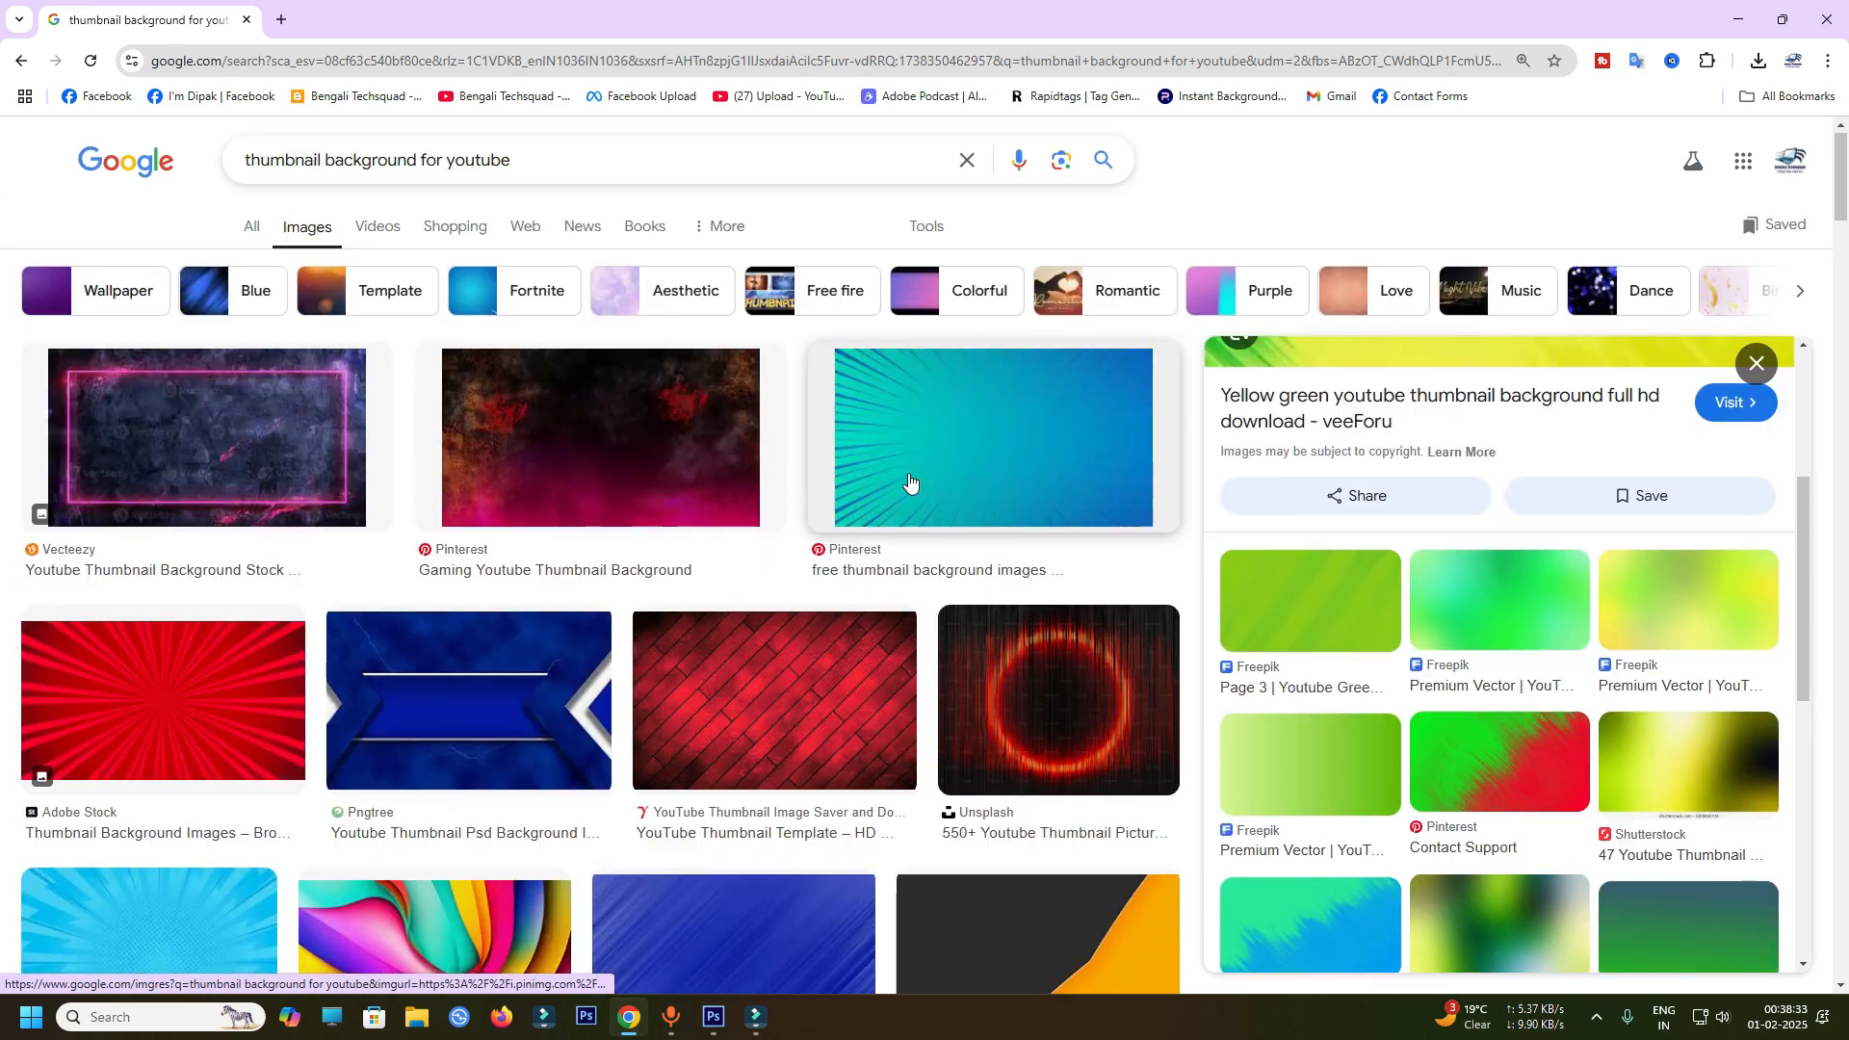
- Close the browser and open the thambnail background image in Photoshop
left_click(1827, 20)
left_click(1081, 272)
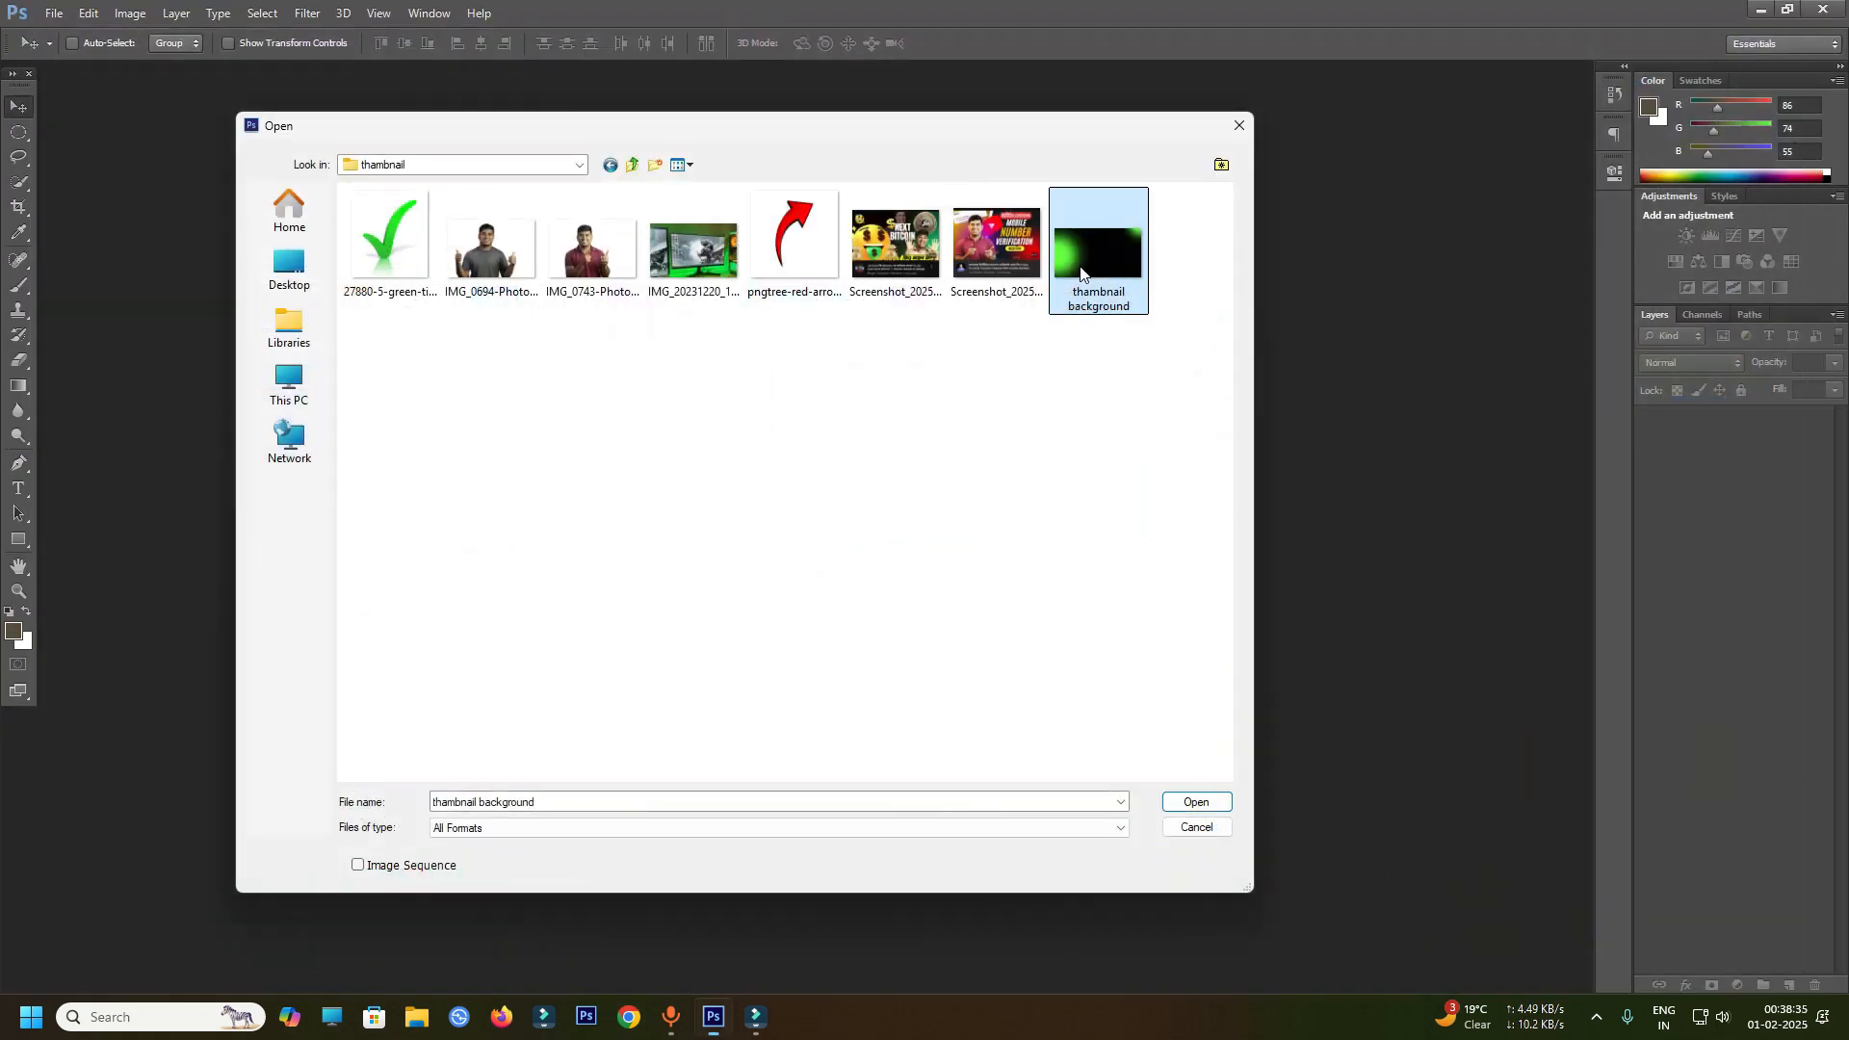
left_click(1194, 801)
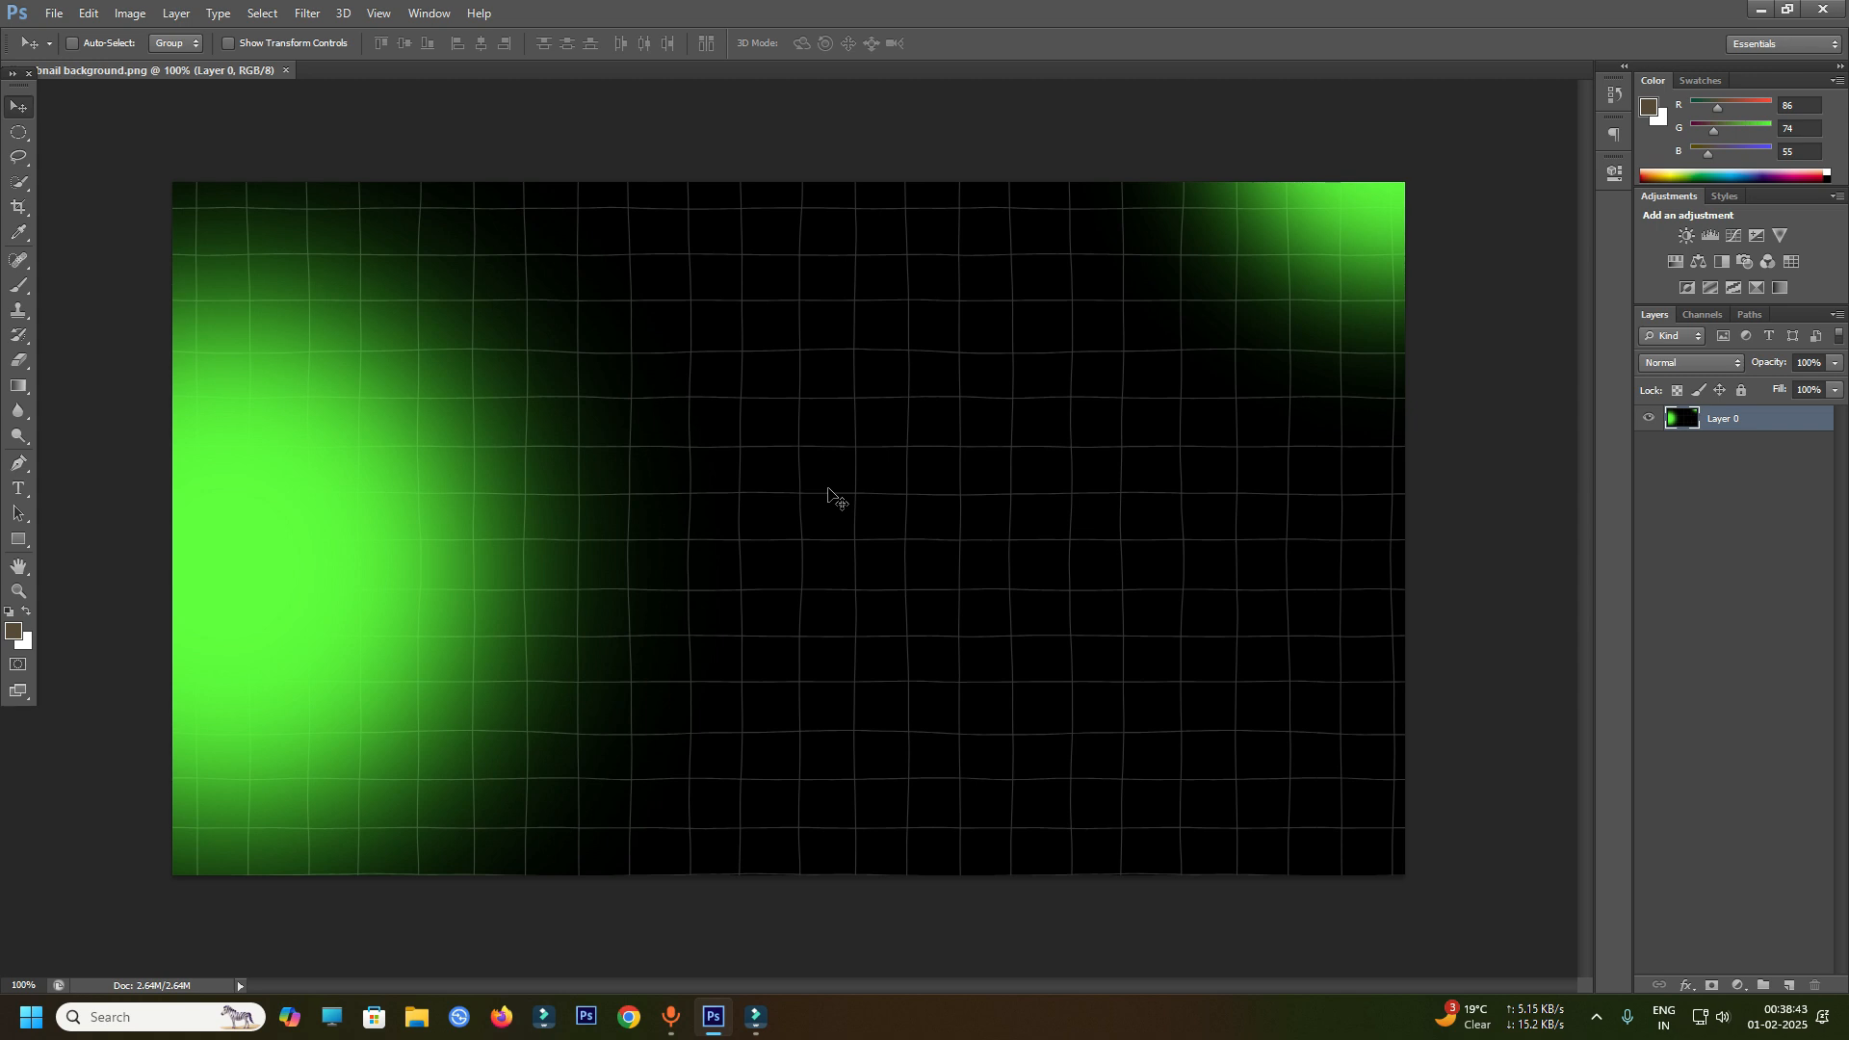
- Check the background's pixel width, height and resolution in Image Size, leaving the settings as they are
left_click(129, 18)
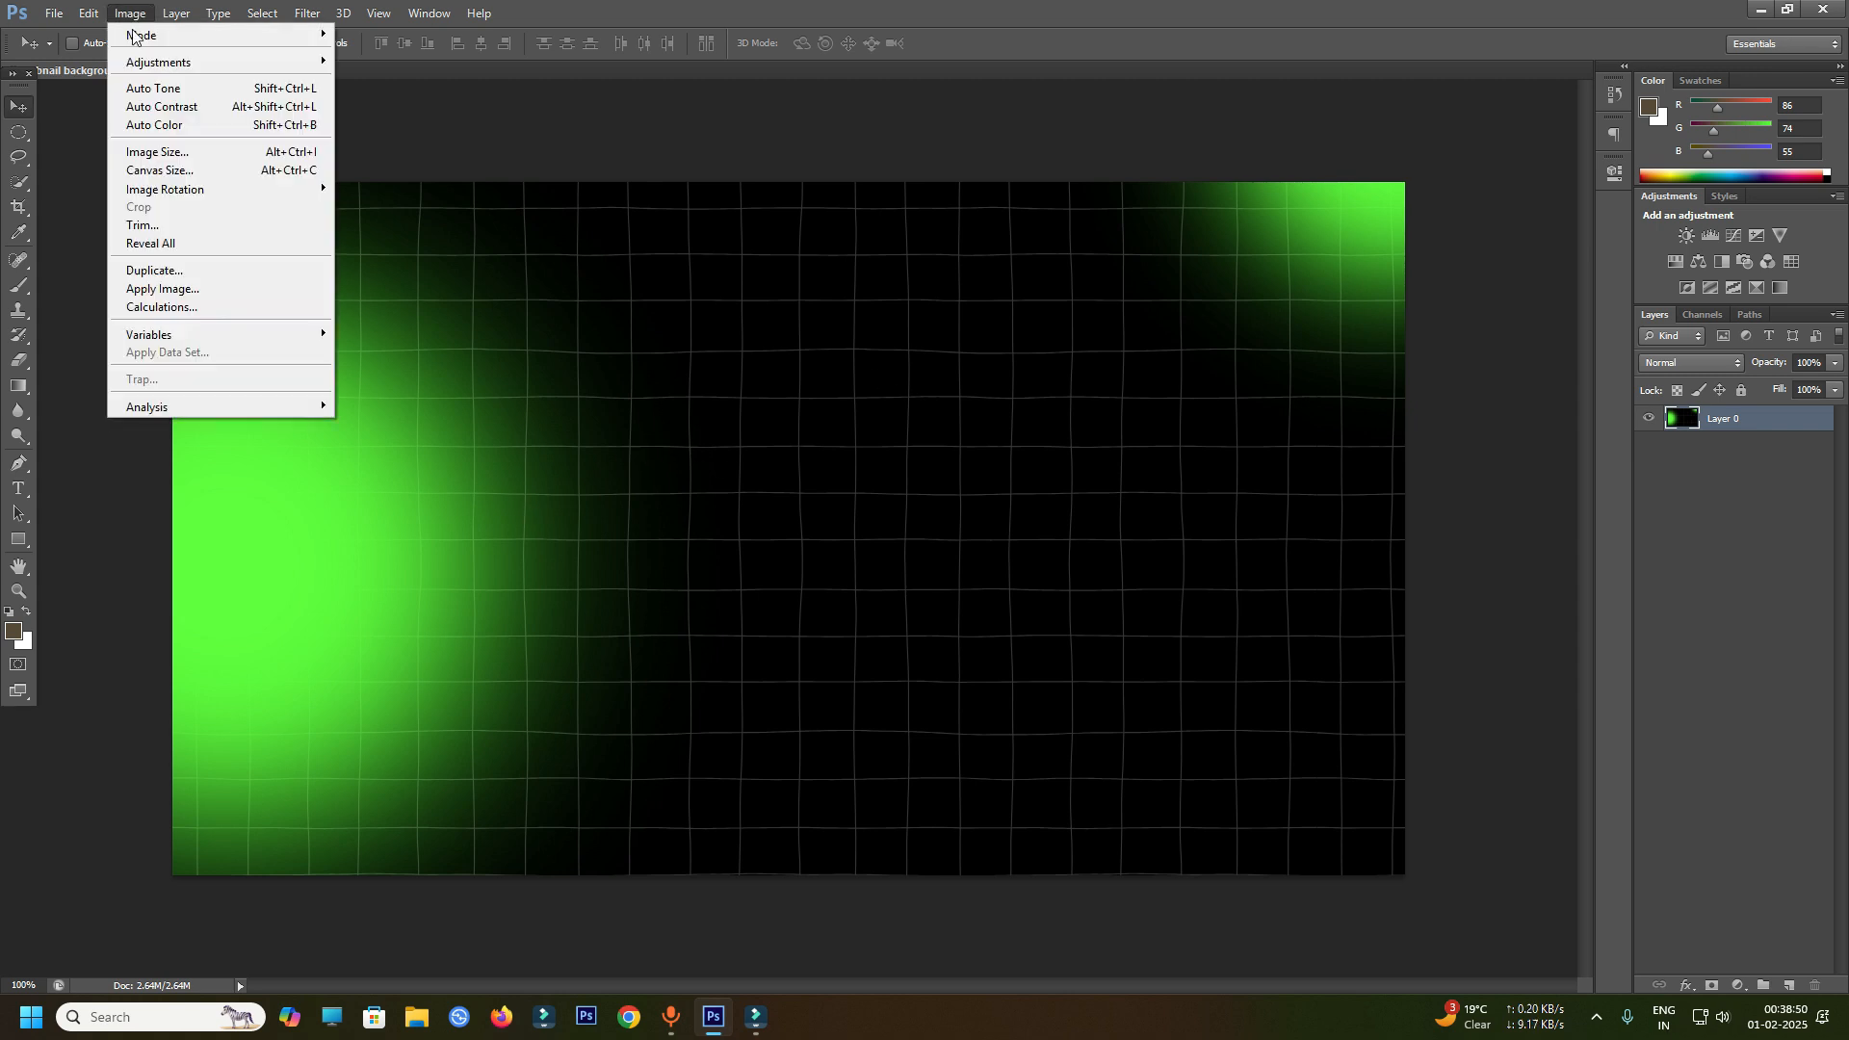
left_click(180, 155)
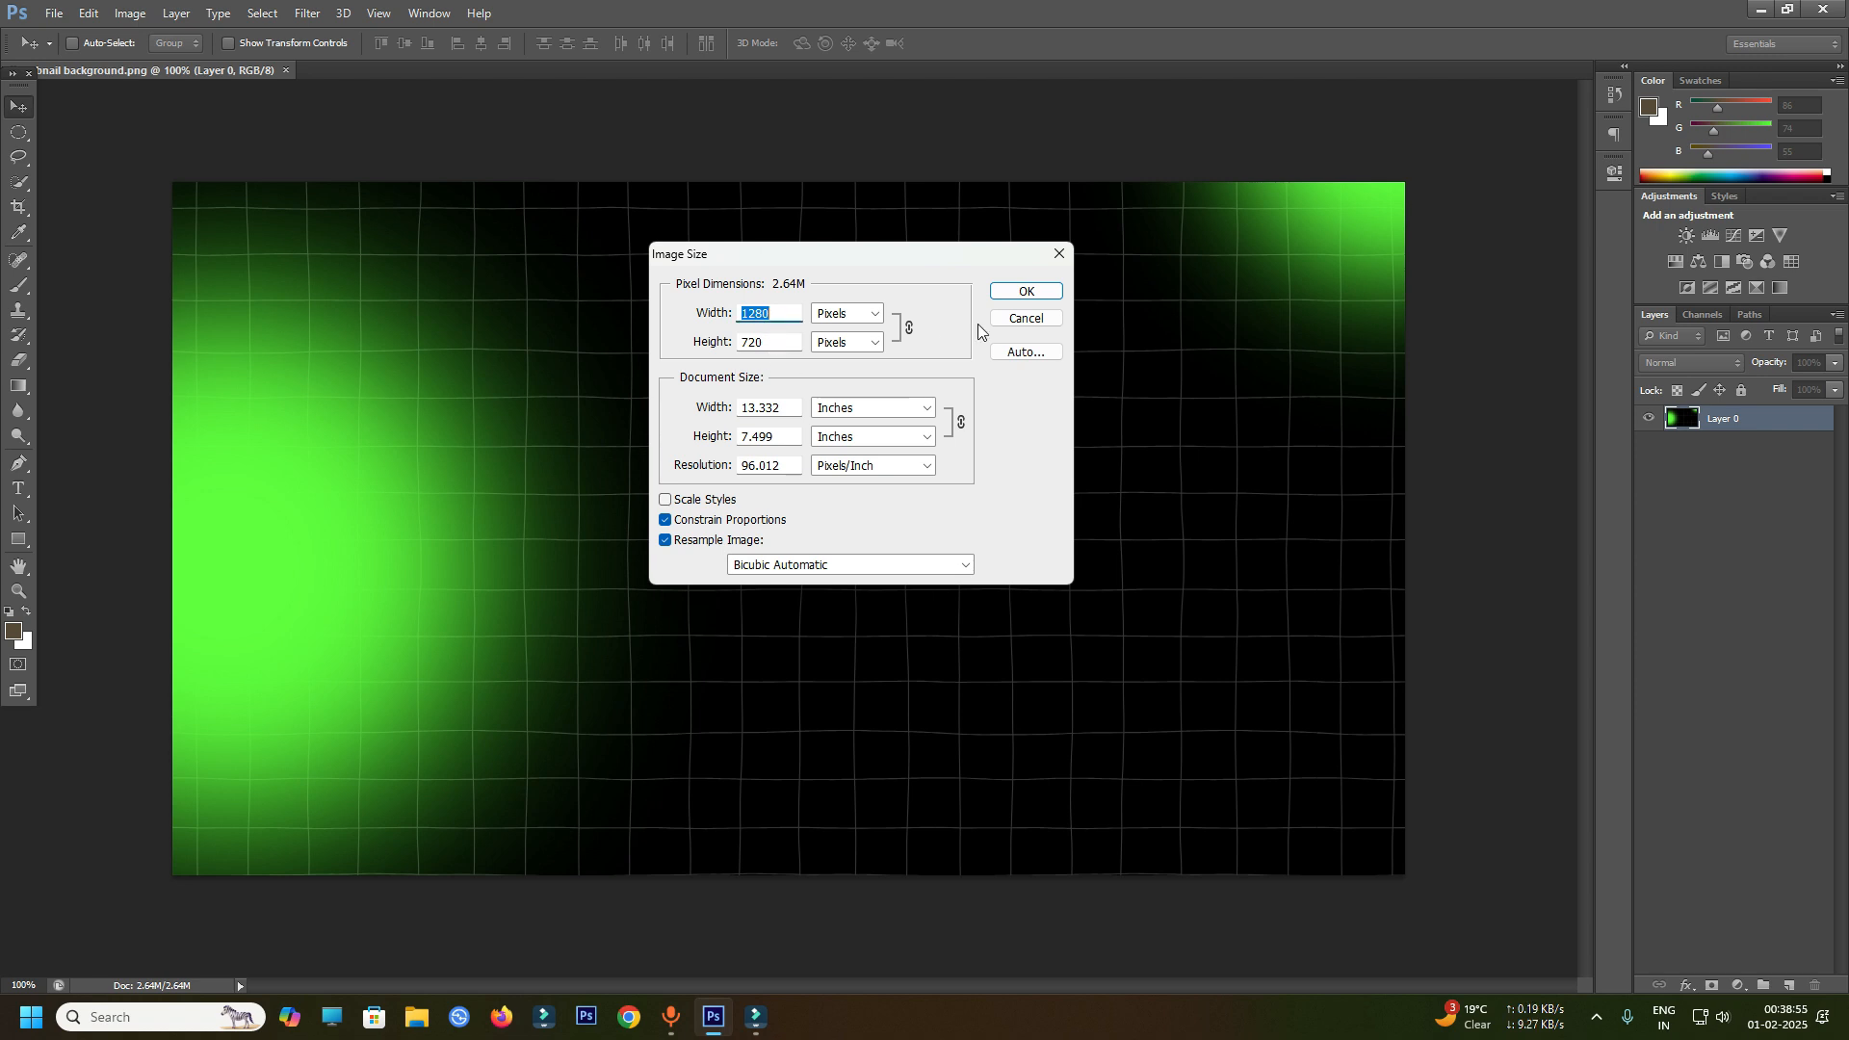
left_click(847, 313)
left_click(843, 351)
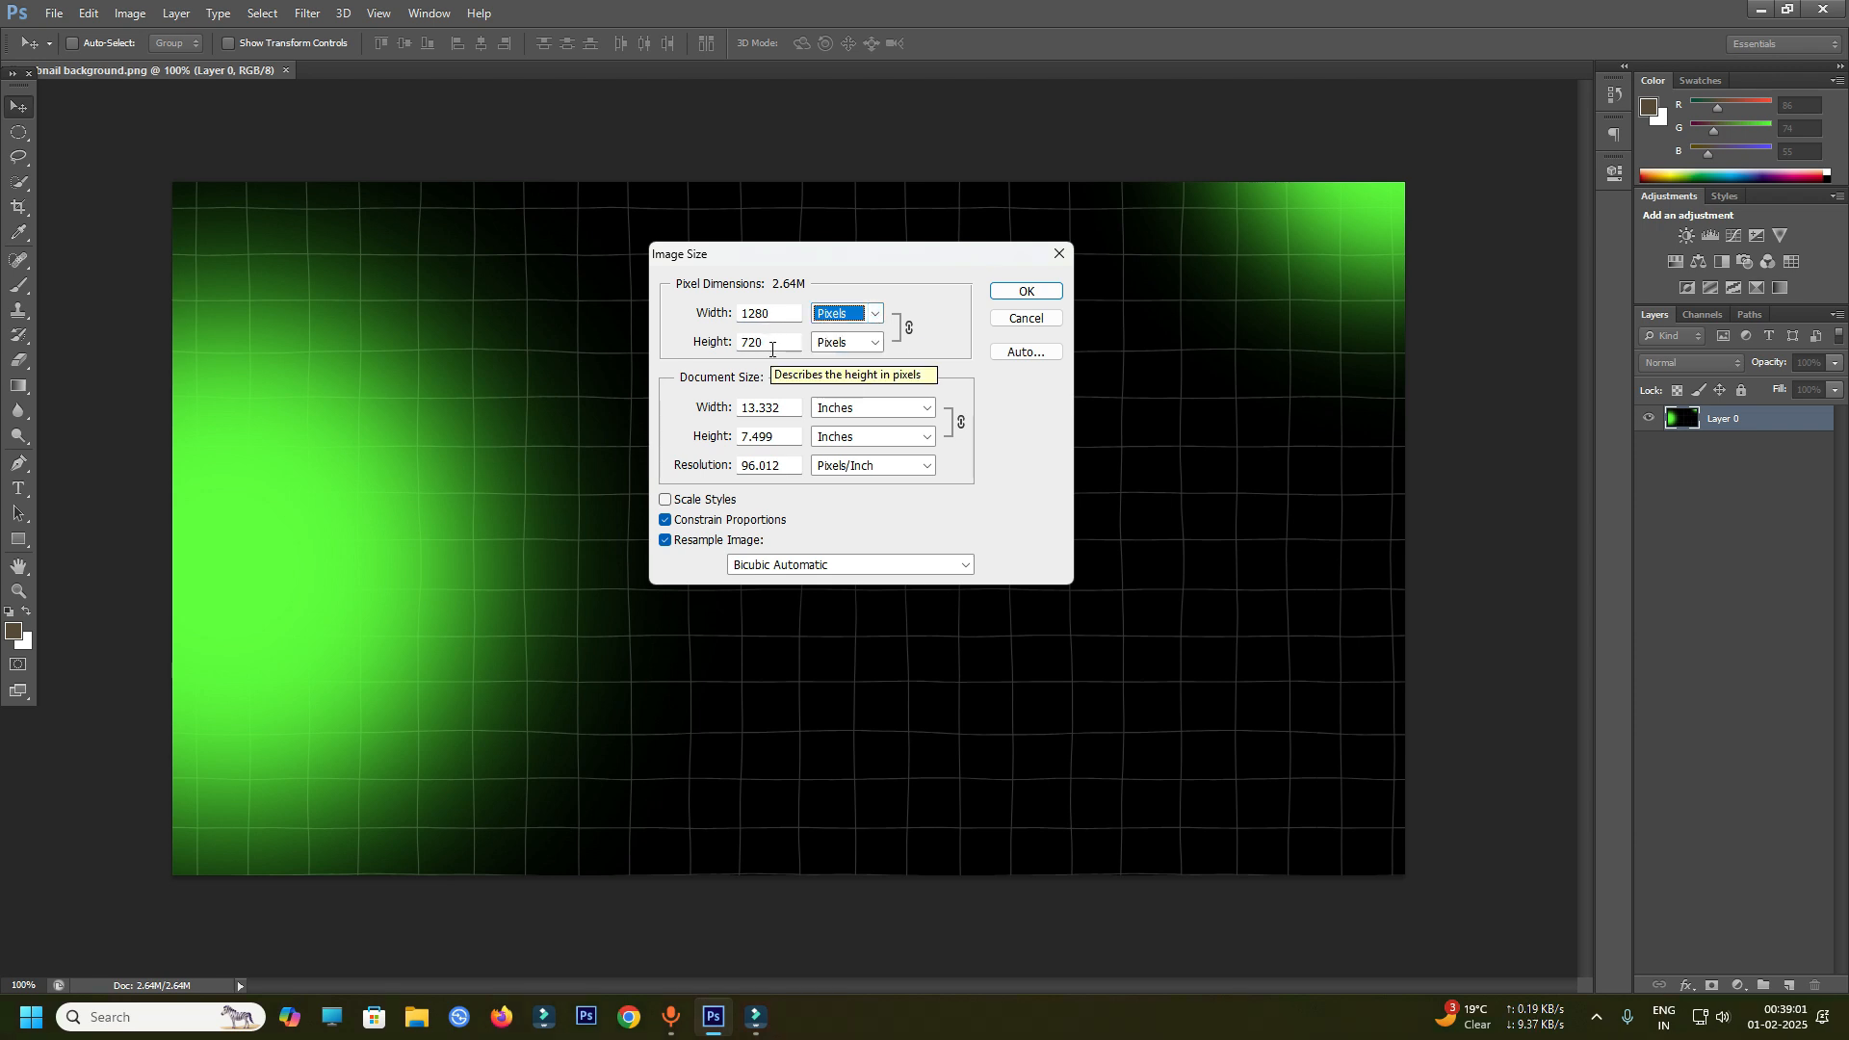
key("shift+Tab")
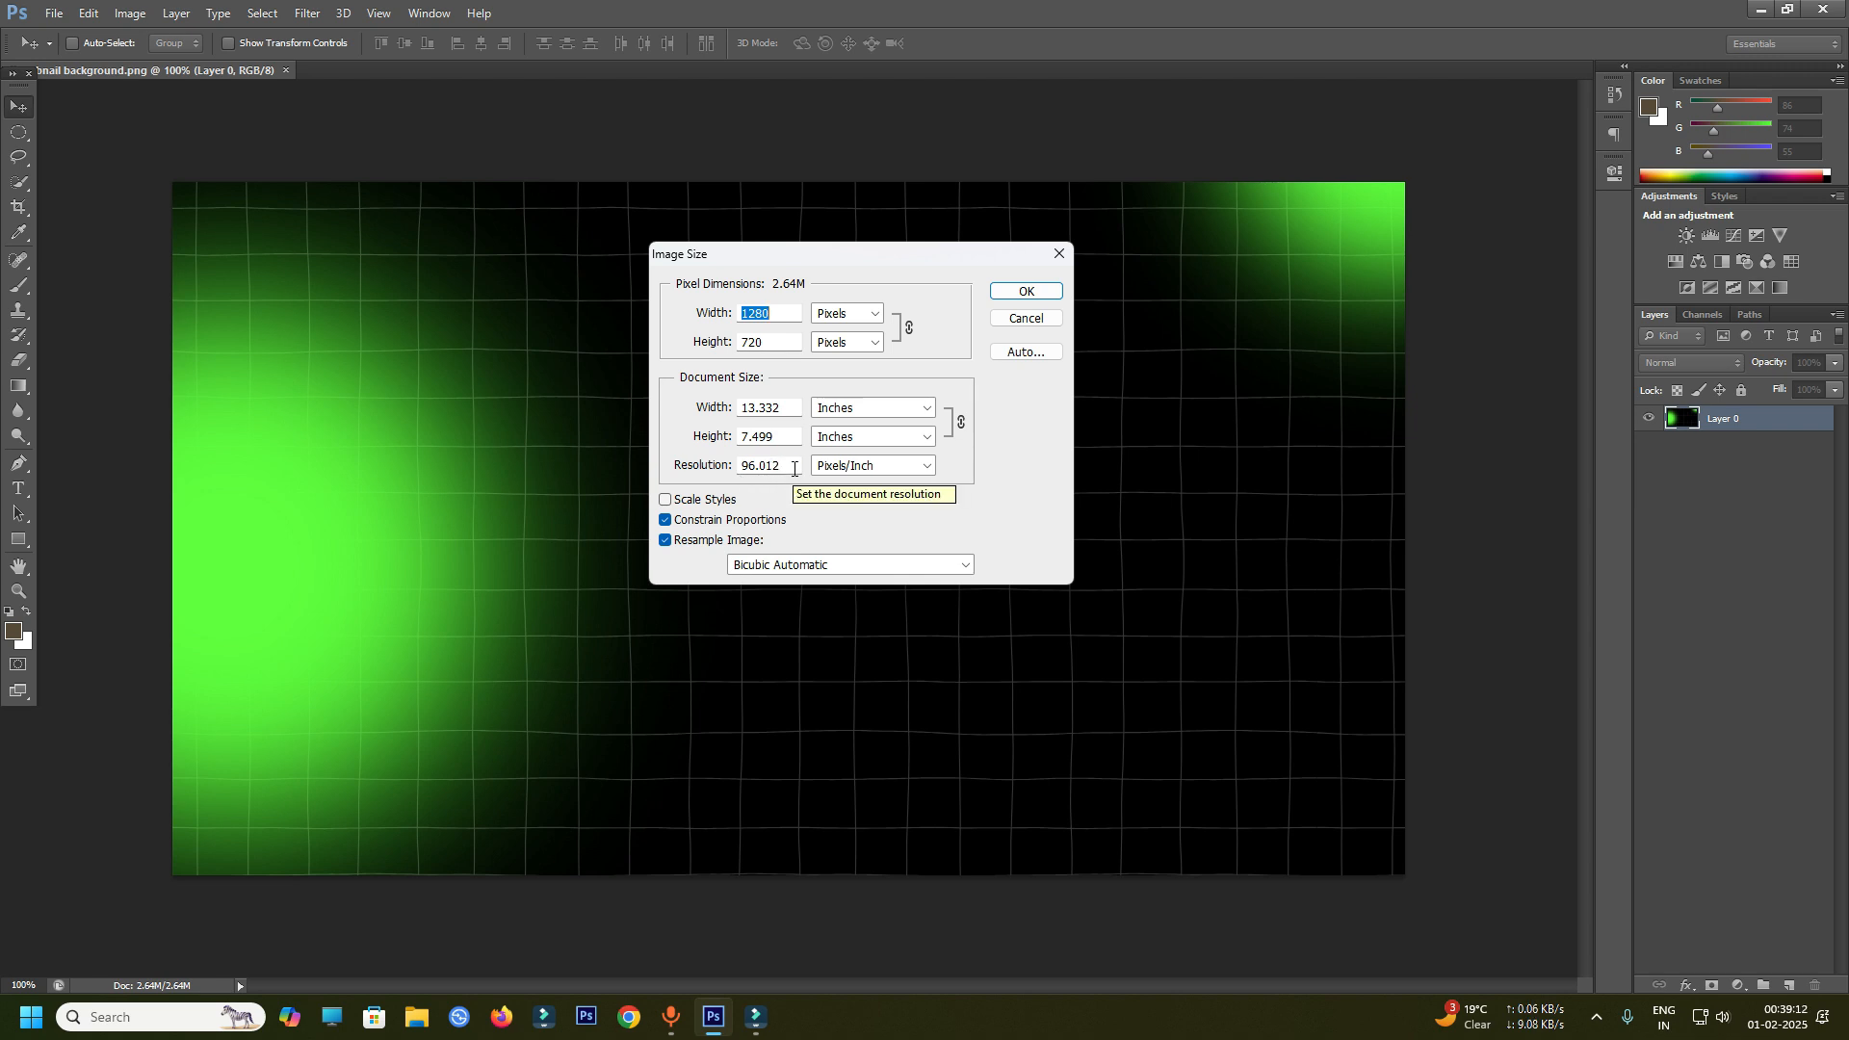
left_click(1050, 256)
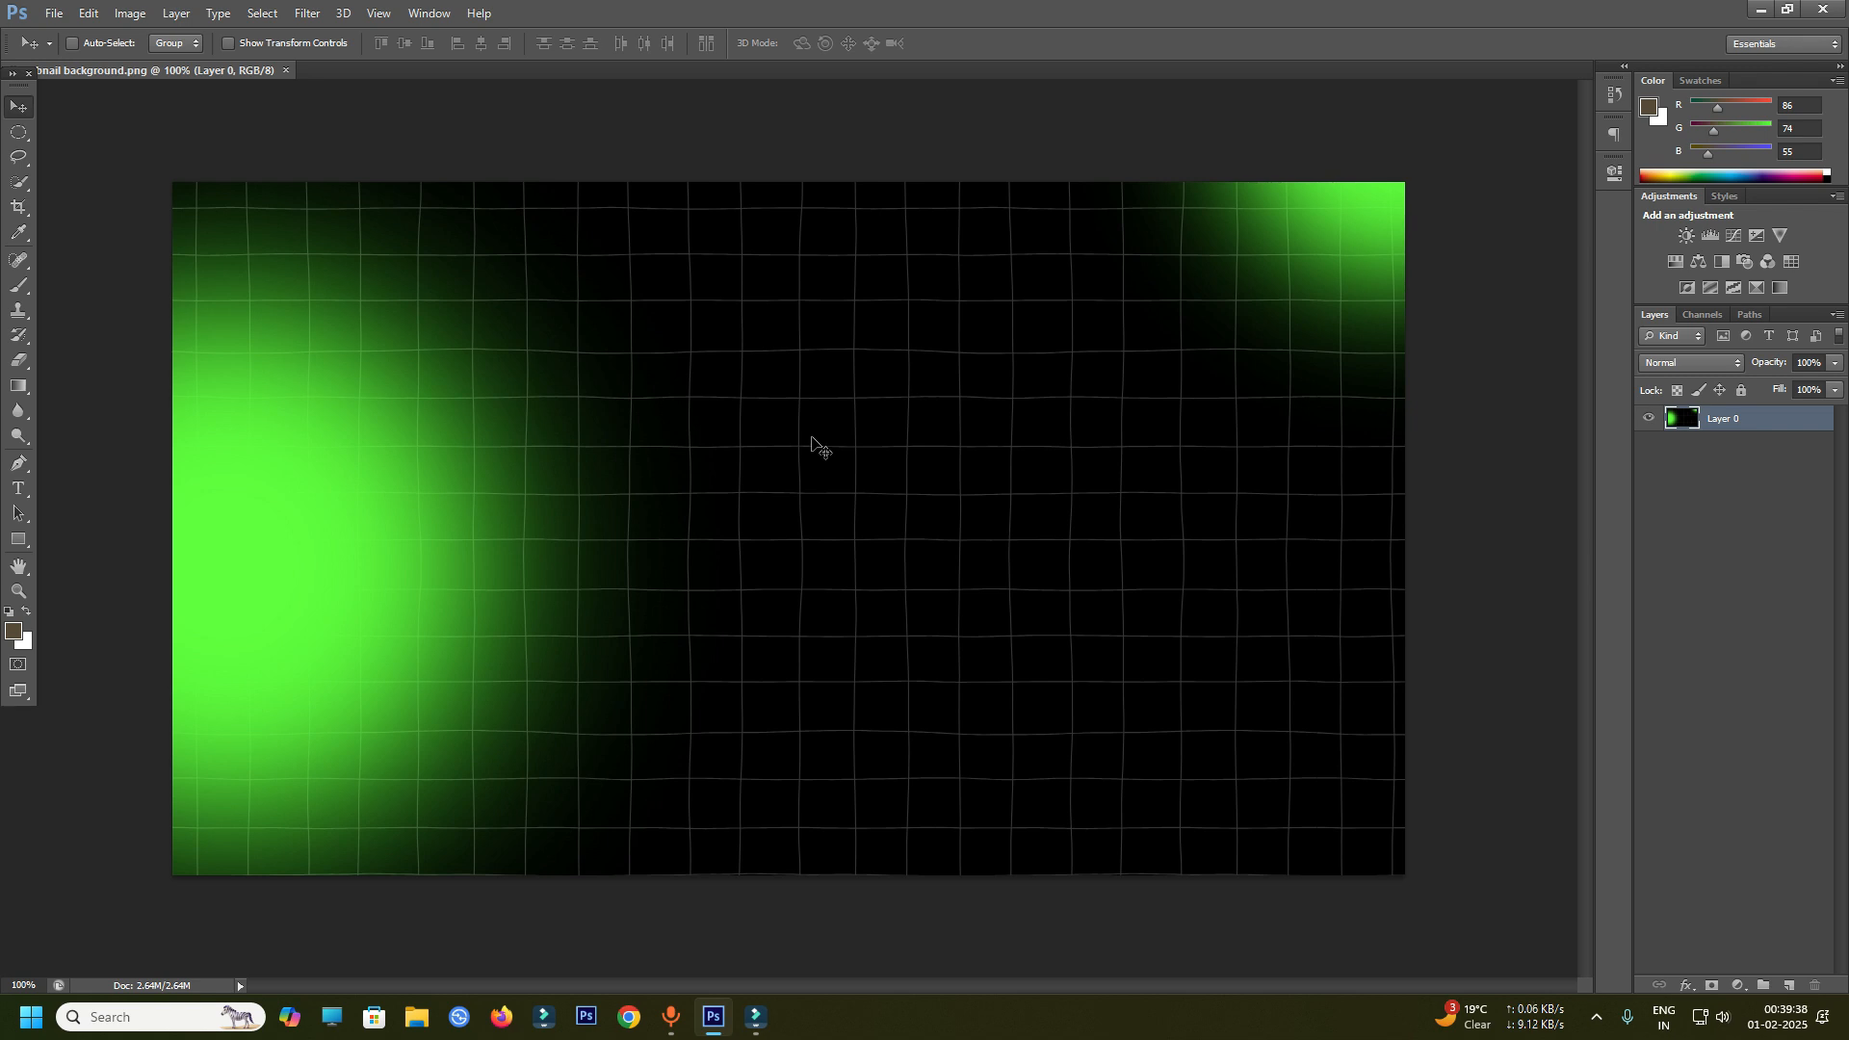
- Open the IMG_0694-Photoroom cutout from the thambnail folder
left_click(56, 14)
left_click(77, 53)
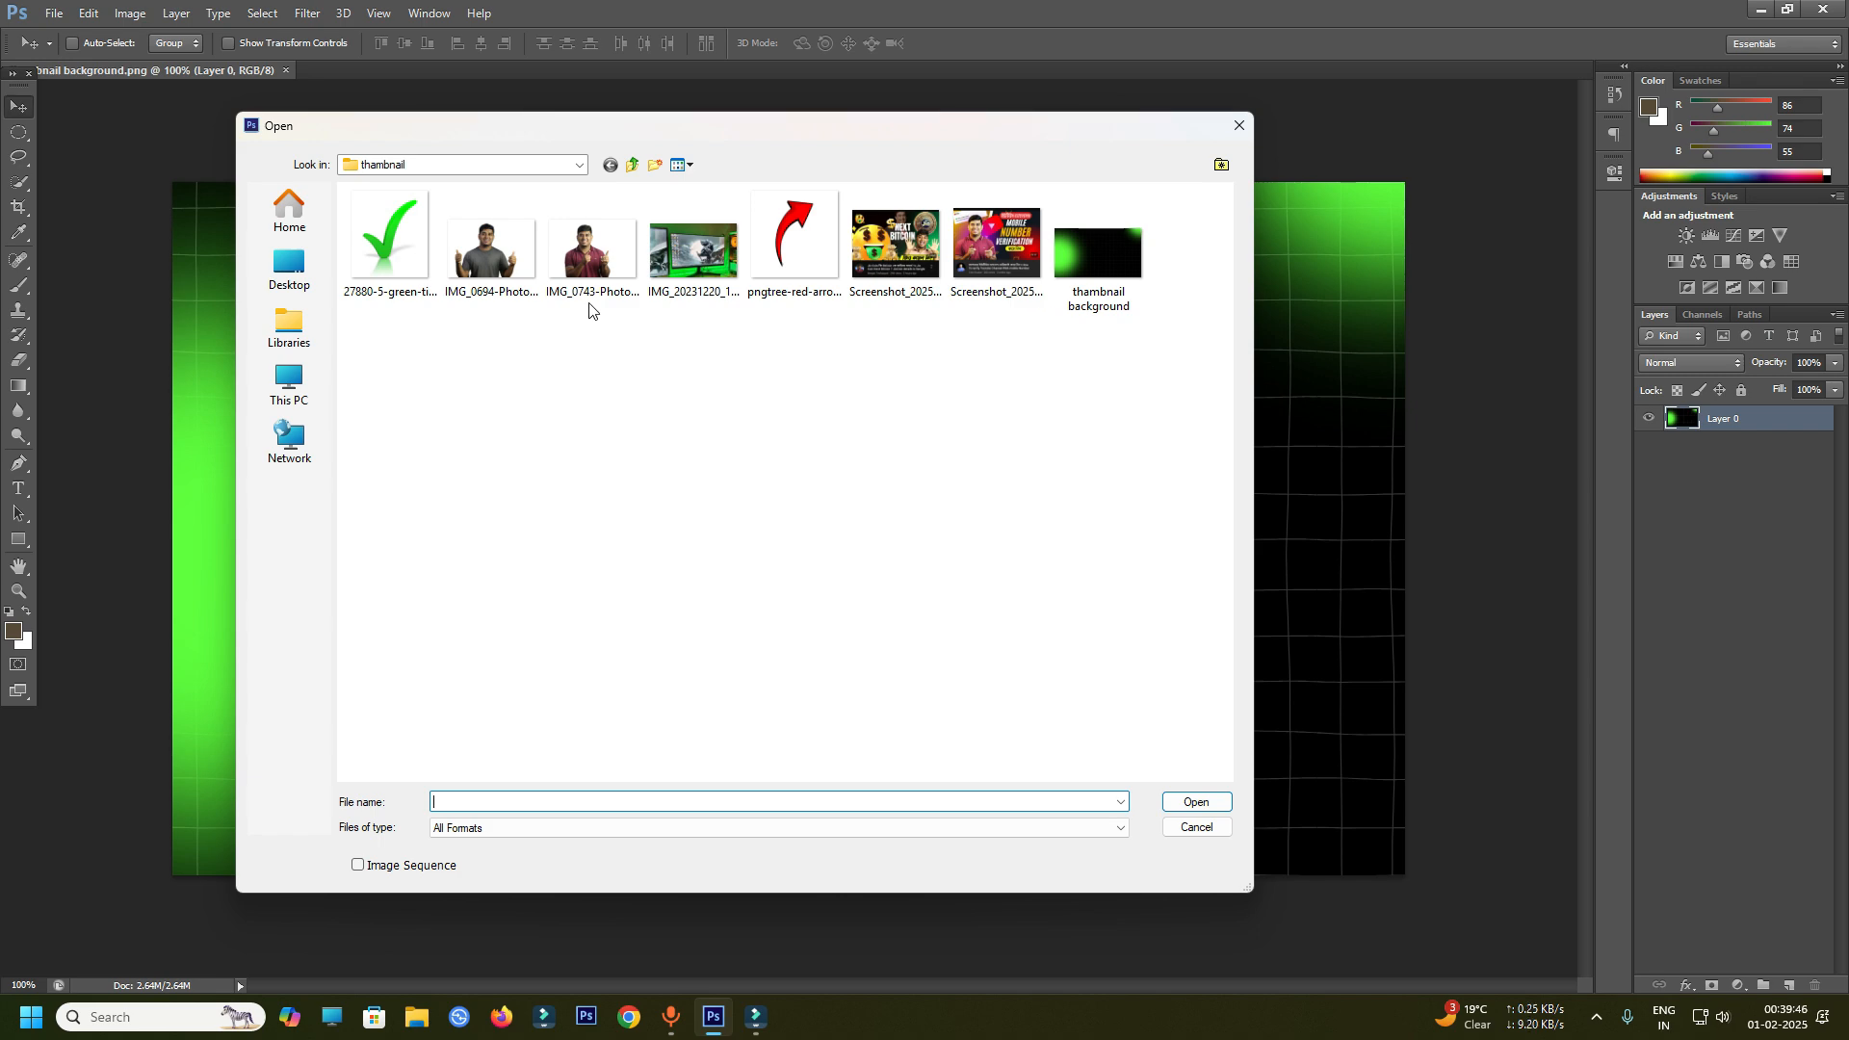
left_click(501, 262)
left_click(1170, 805)
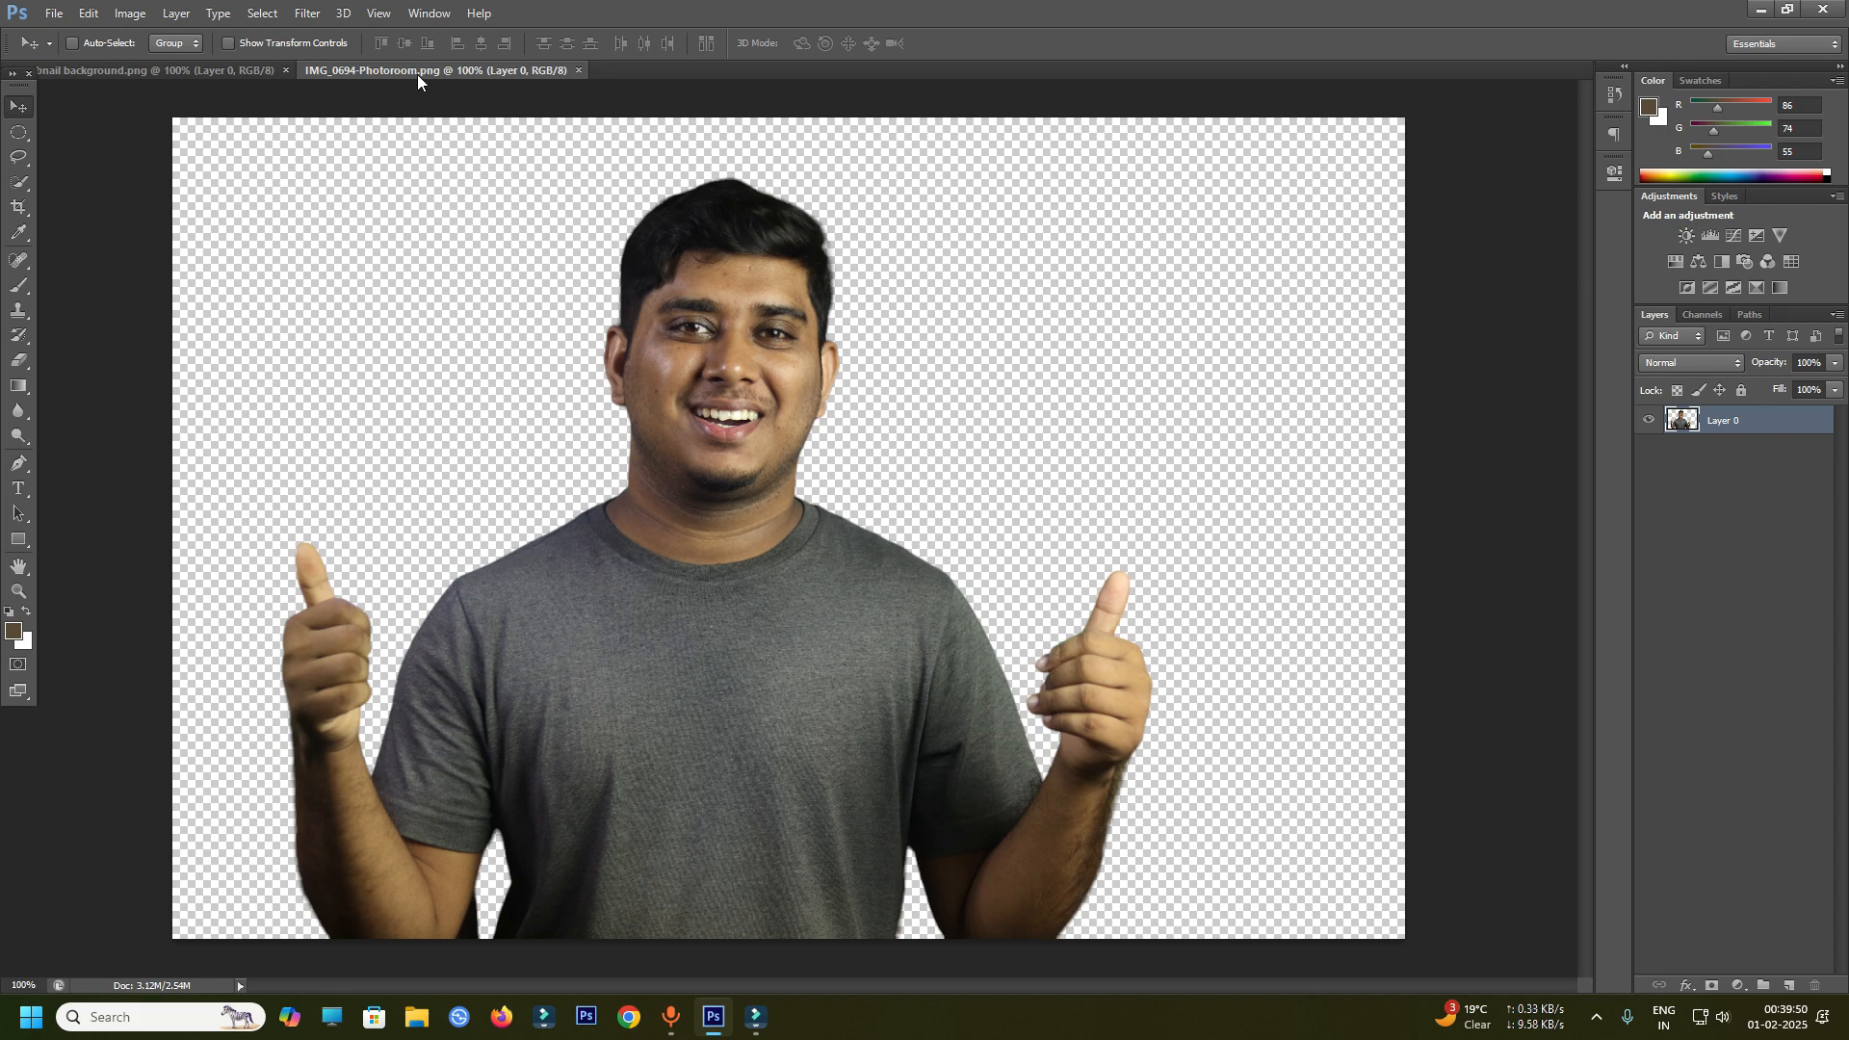
- Move the man's cutout into the background document, close its source file, and position him over the large green glow
left_click_drag(418, 73, 527, 148)
left_click_drag(930, 412, 243, 318)
left_click(1569, 148)
left_click_drag(524, 606, 364, 601)
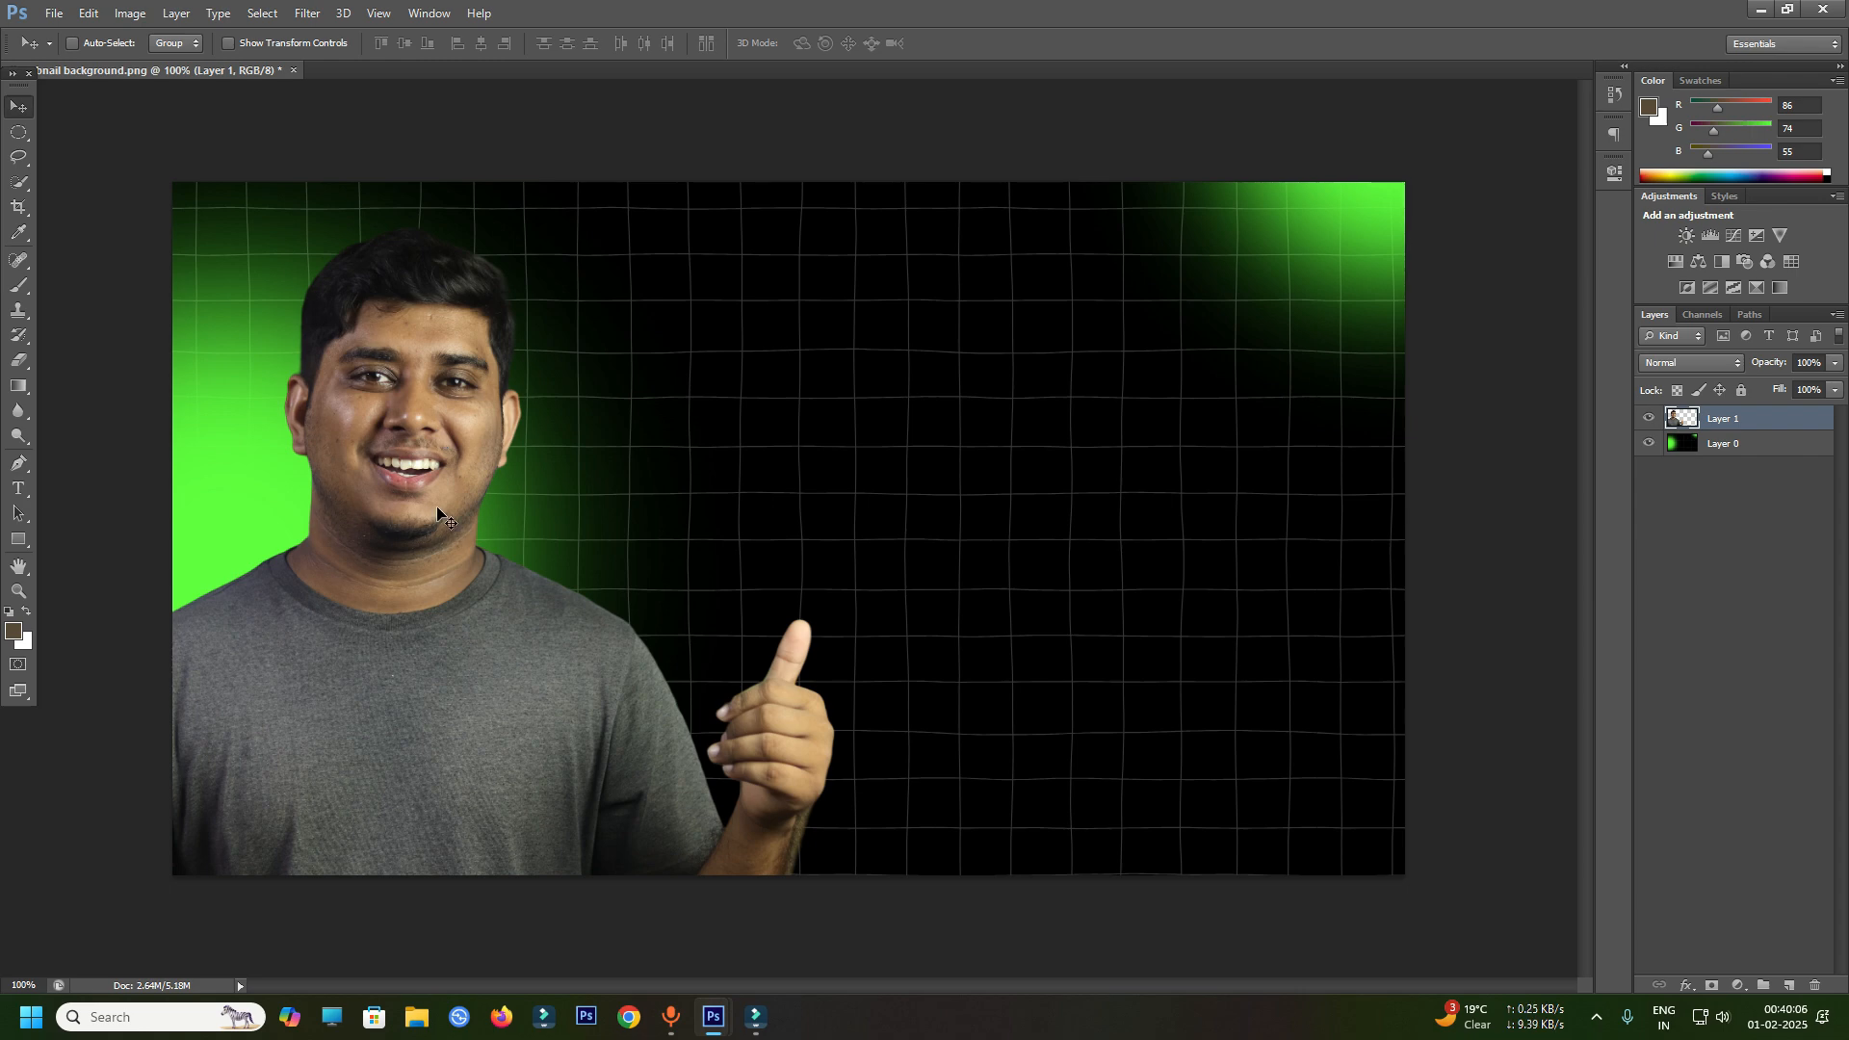
- Add a Brightness/Contrast adjustment layer above the cutout with Brightness set to 55
left_click(1688, 235)
mouse_move(1453, 260)
left_mouse_down()
mouse_move(1504, 257)
mouse_move(1475, 256)
left_mouse_up()
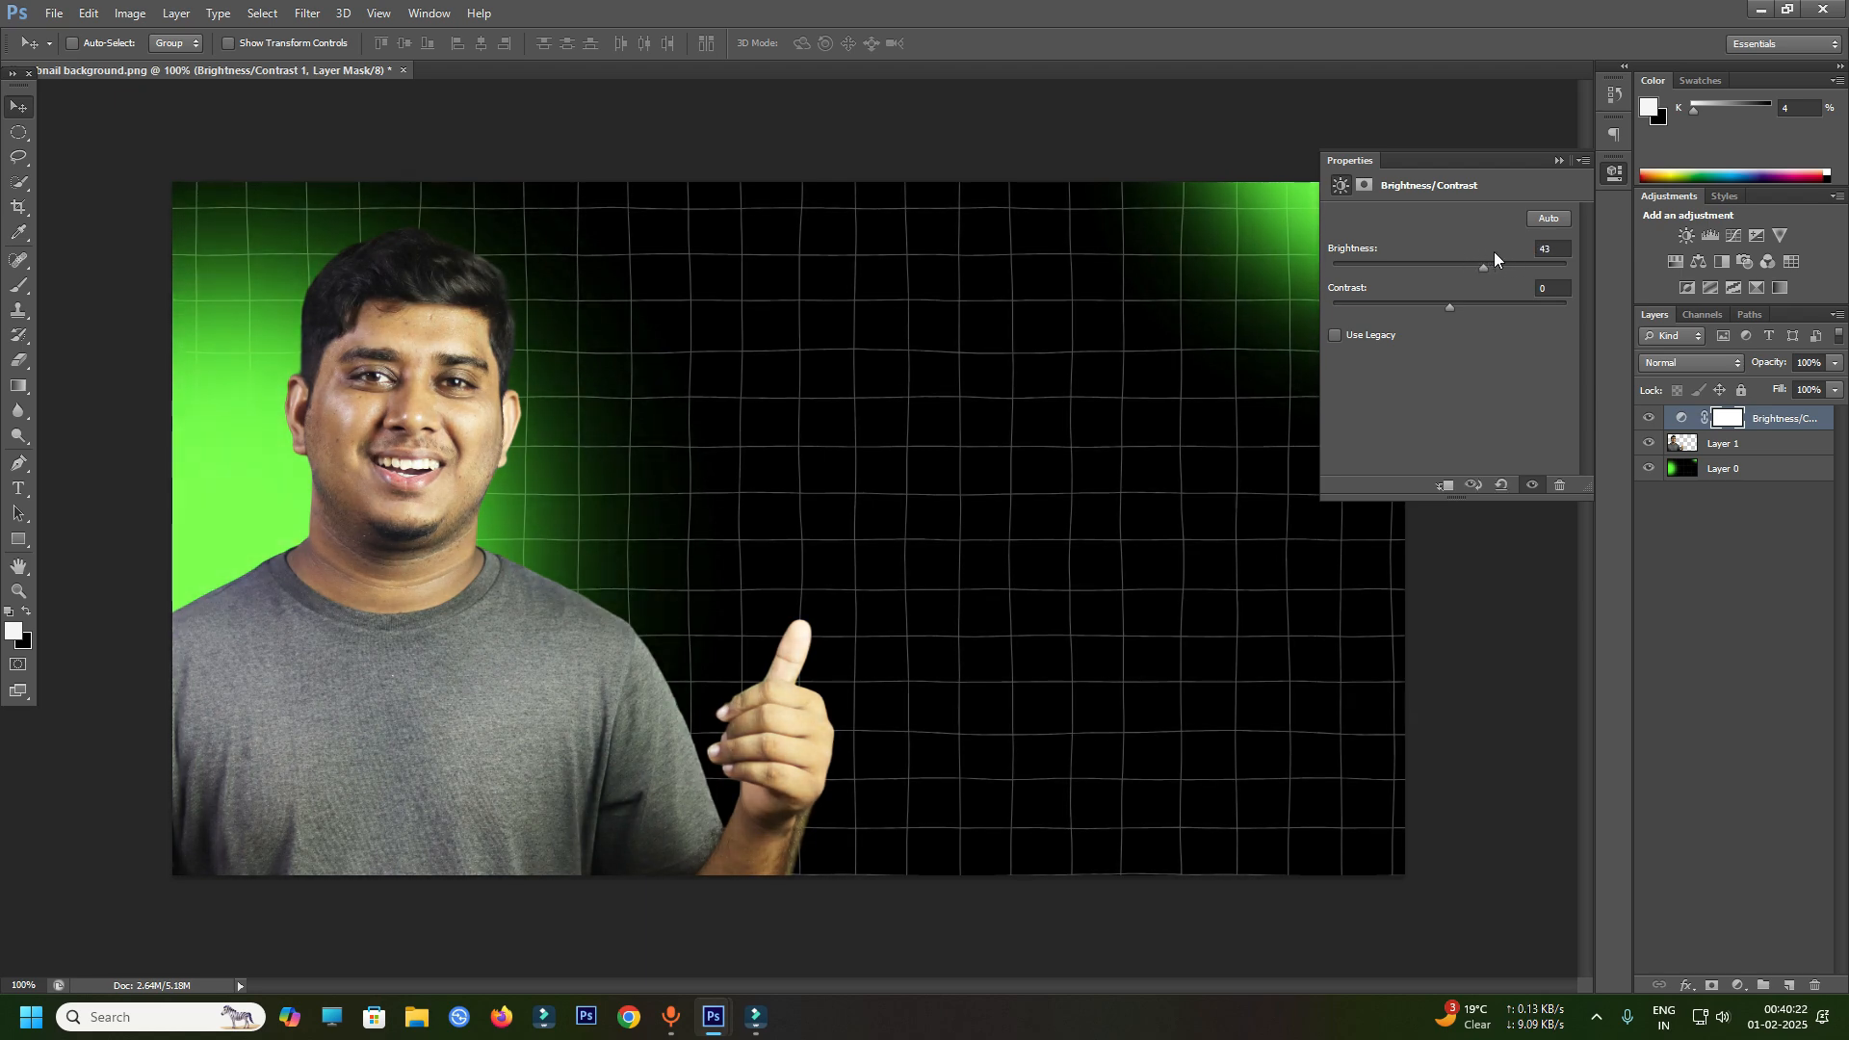
left_click_drag(1482, 267, 1493, 270)
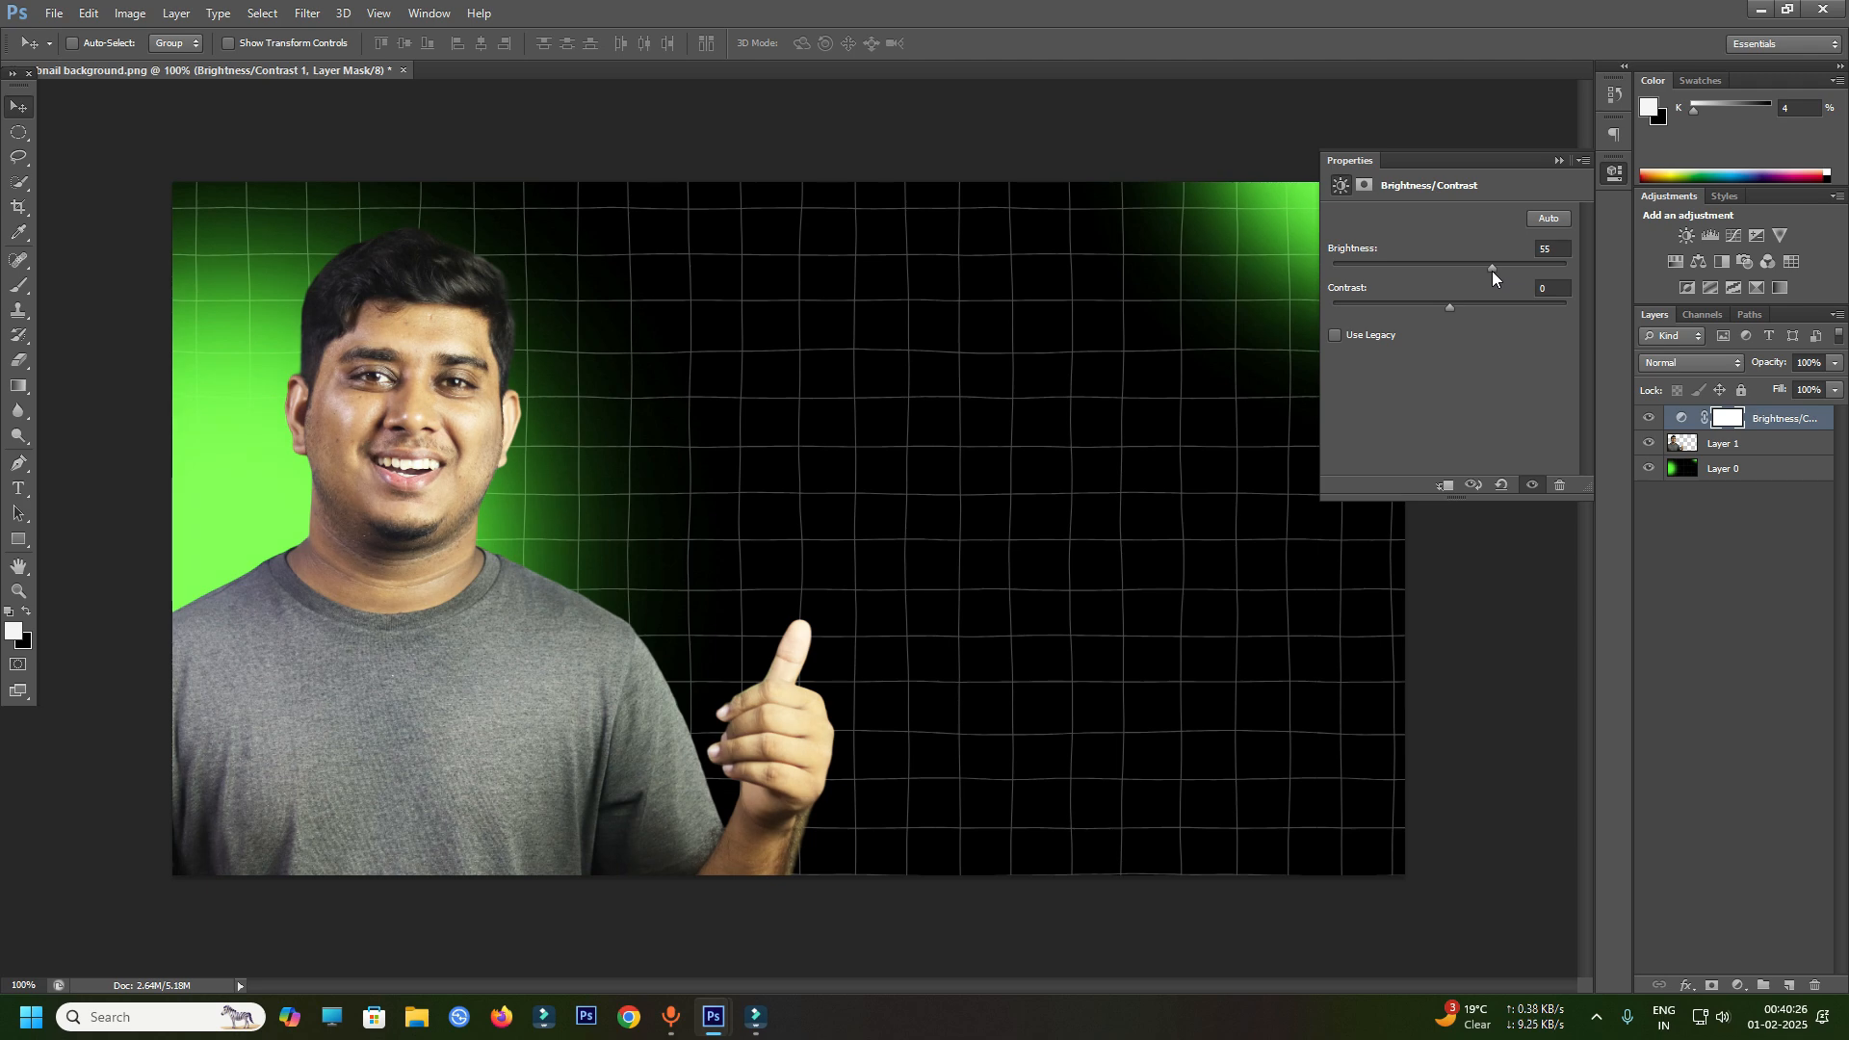
left_click(1556, 161)
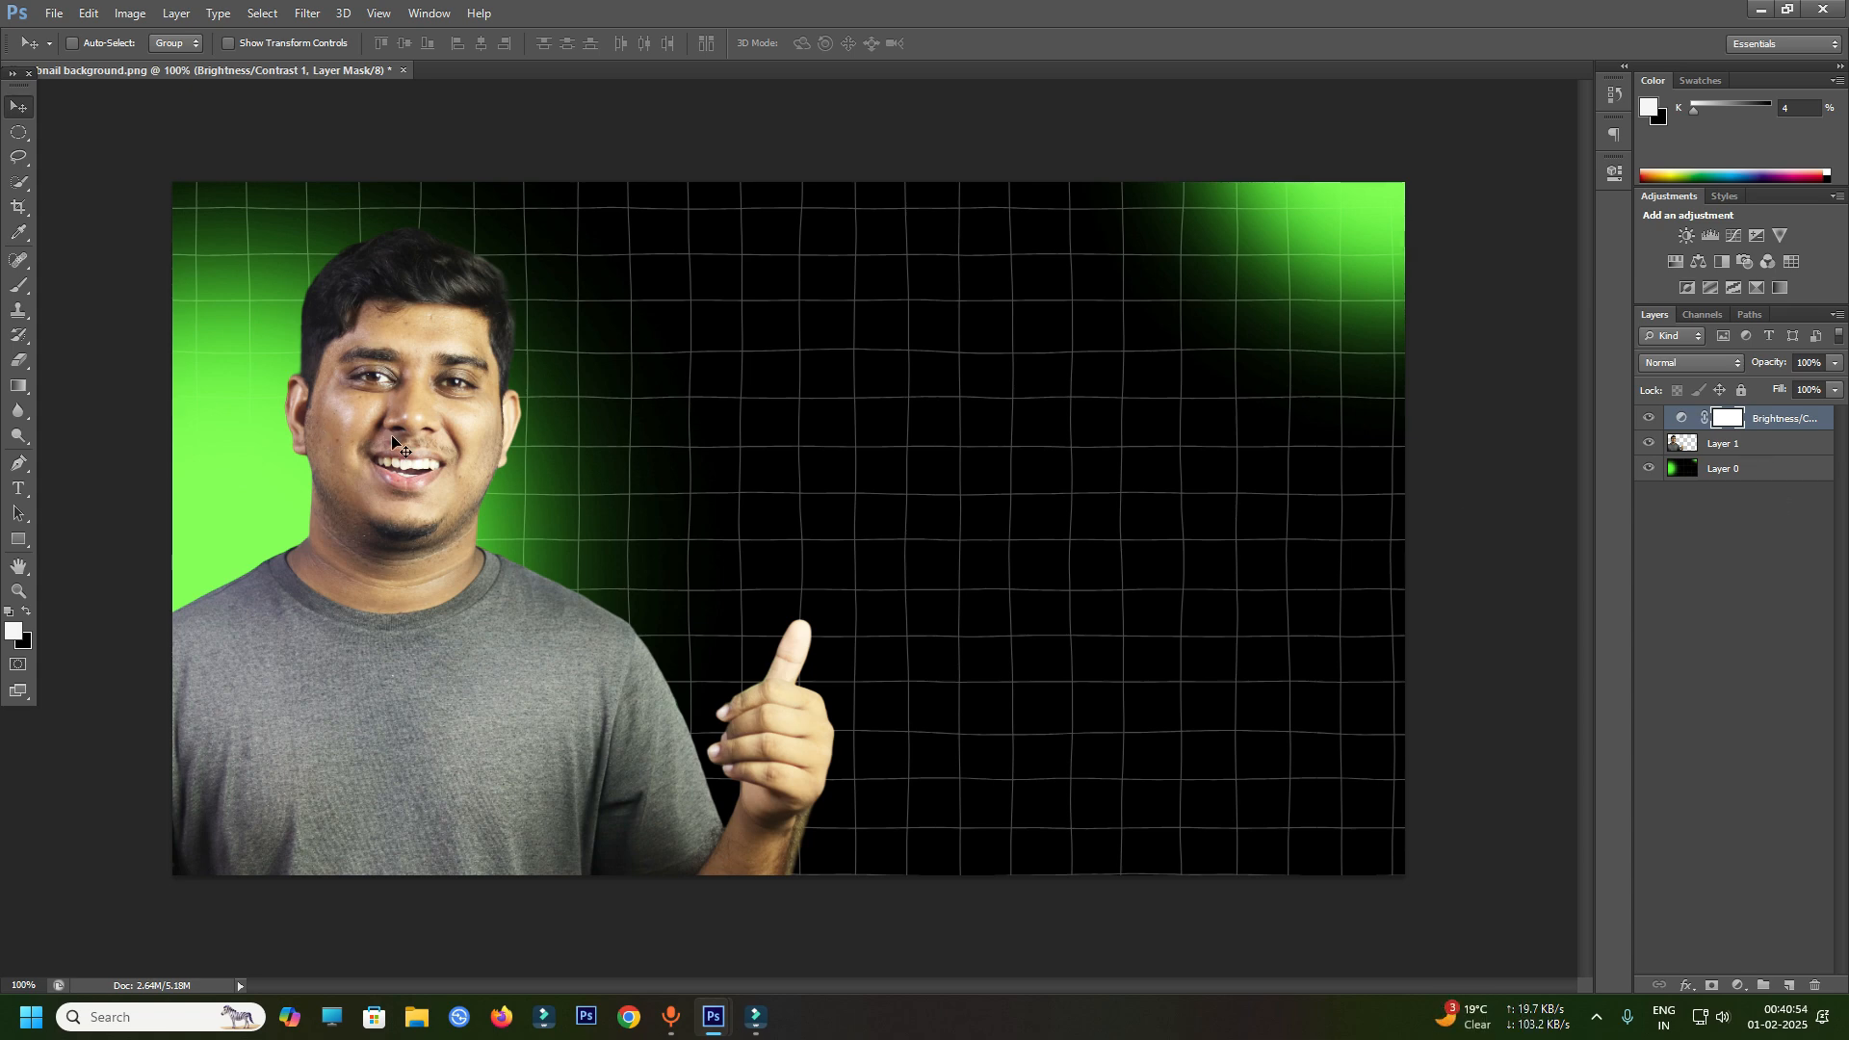
- Add a Stroke effect to the man's cutout layer and set its color to white (ffffff)
left_click(1716, 449)
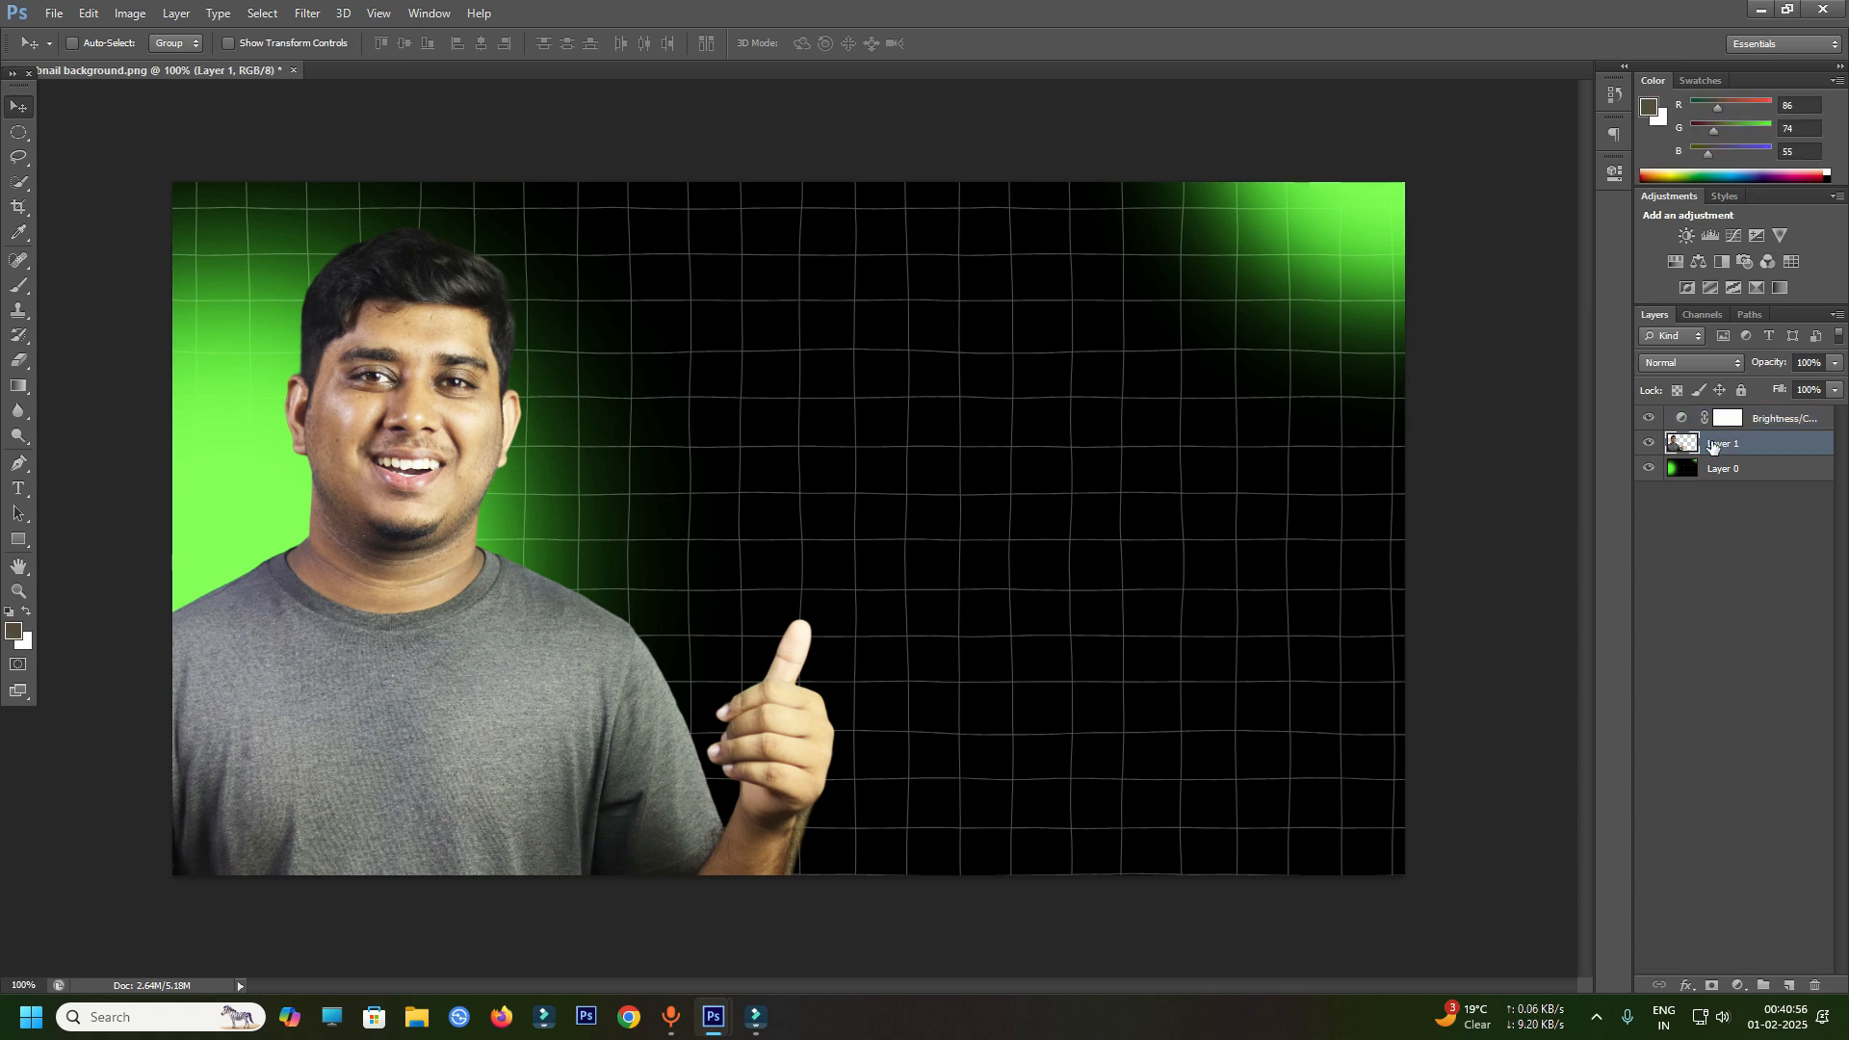
left_click(1686, 983)
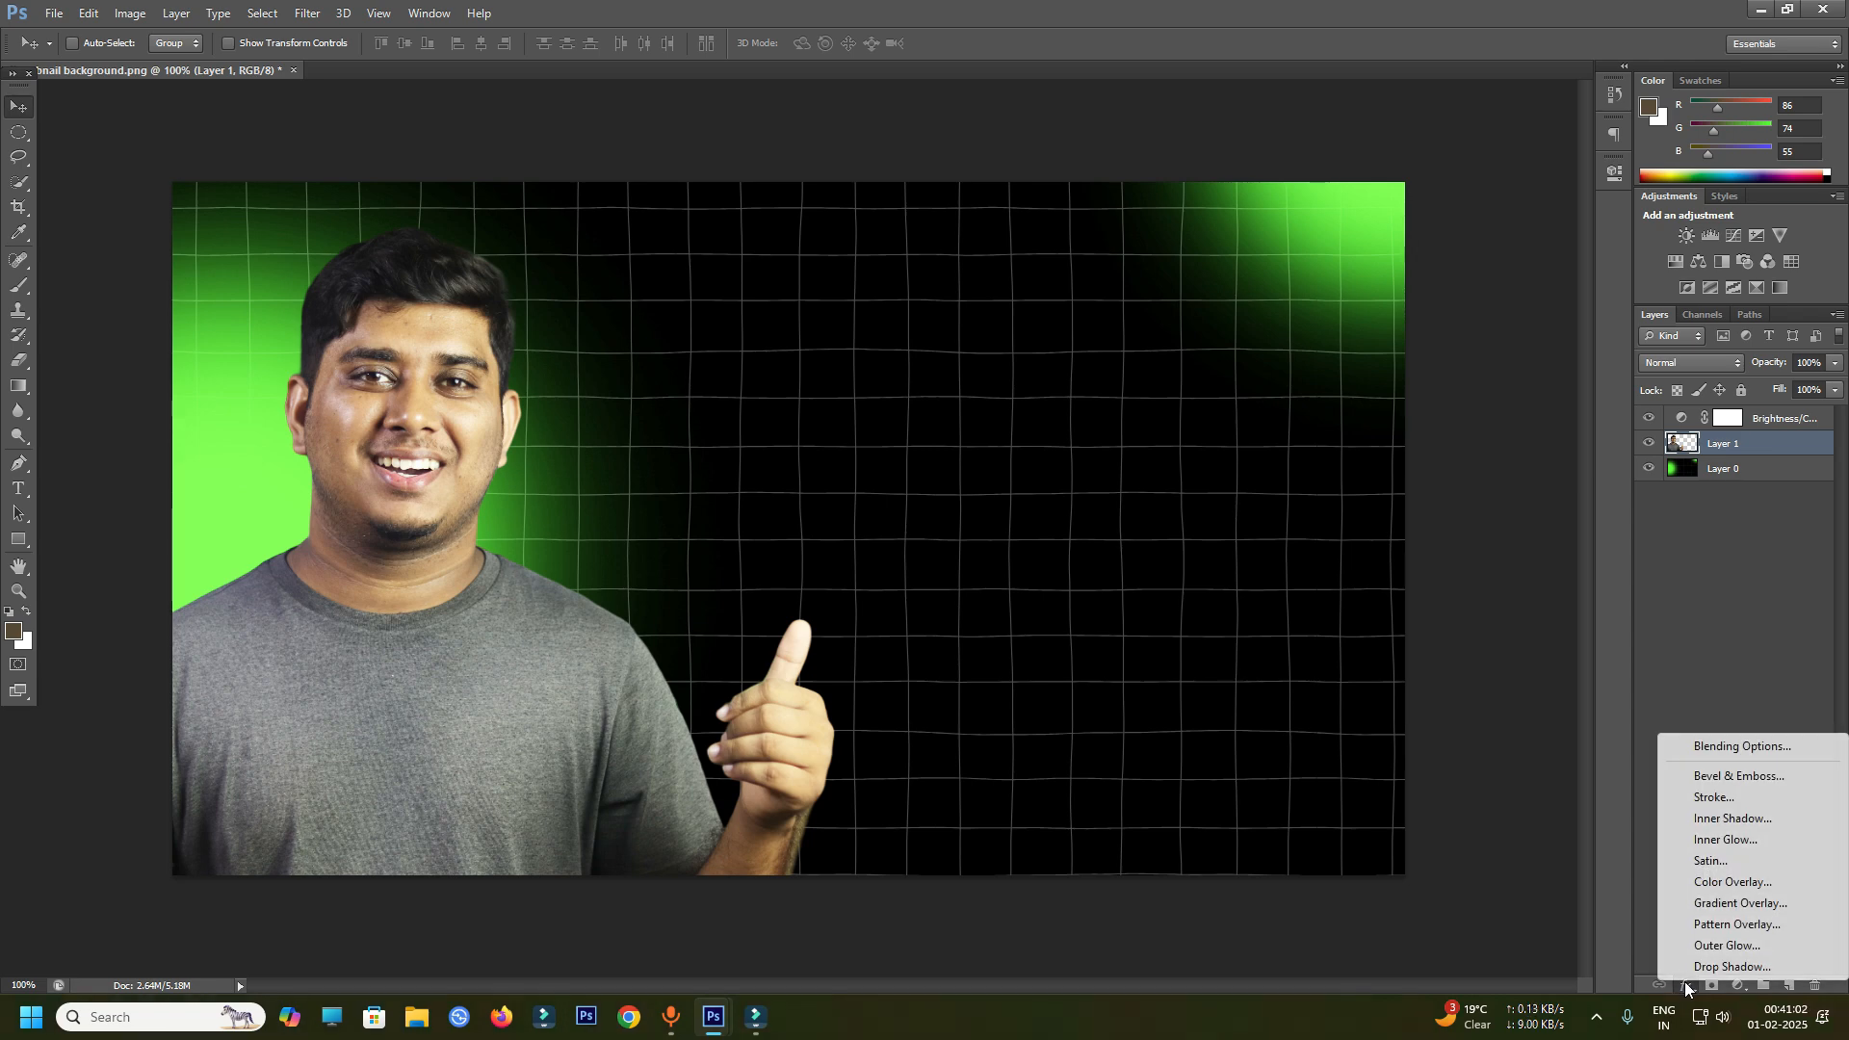
left_click(1724, 800)
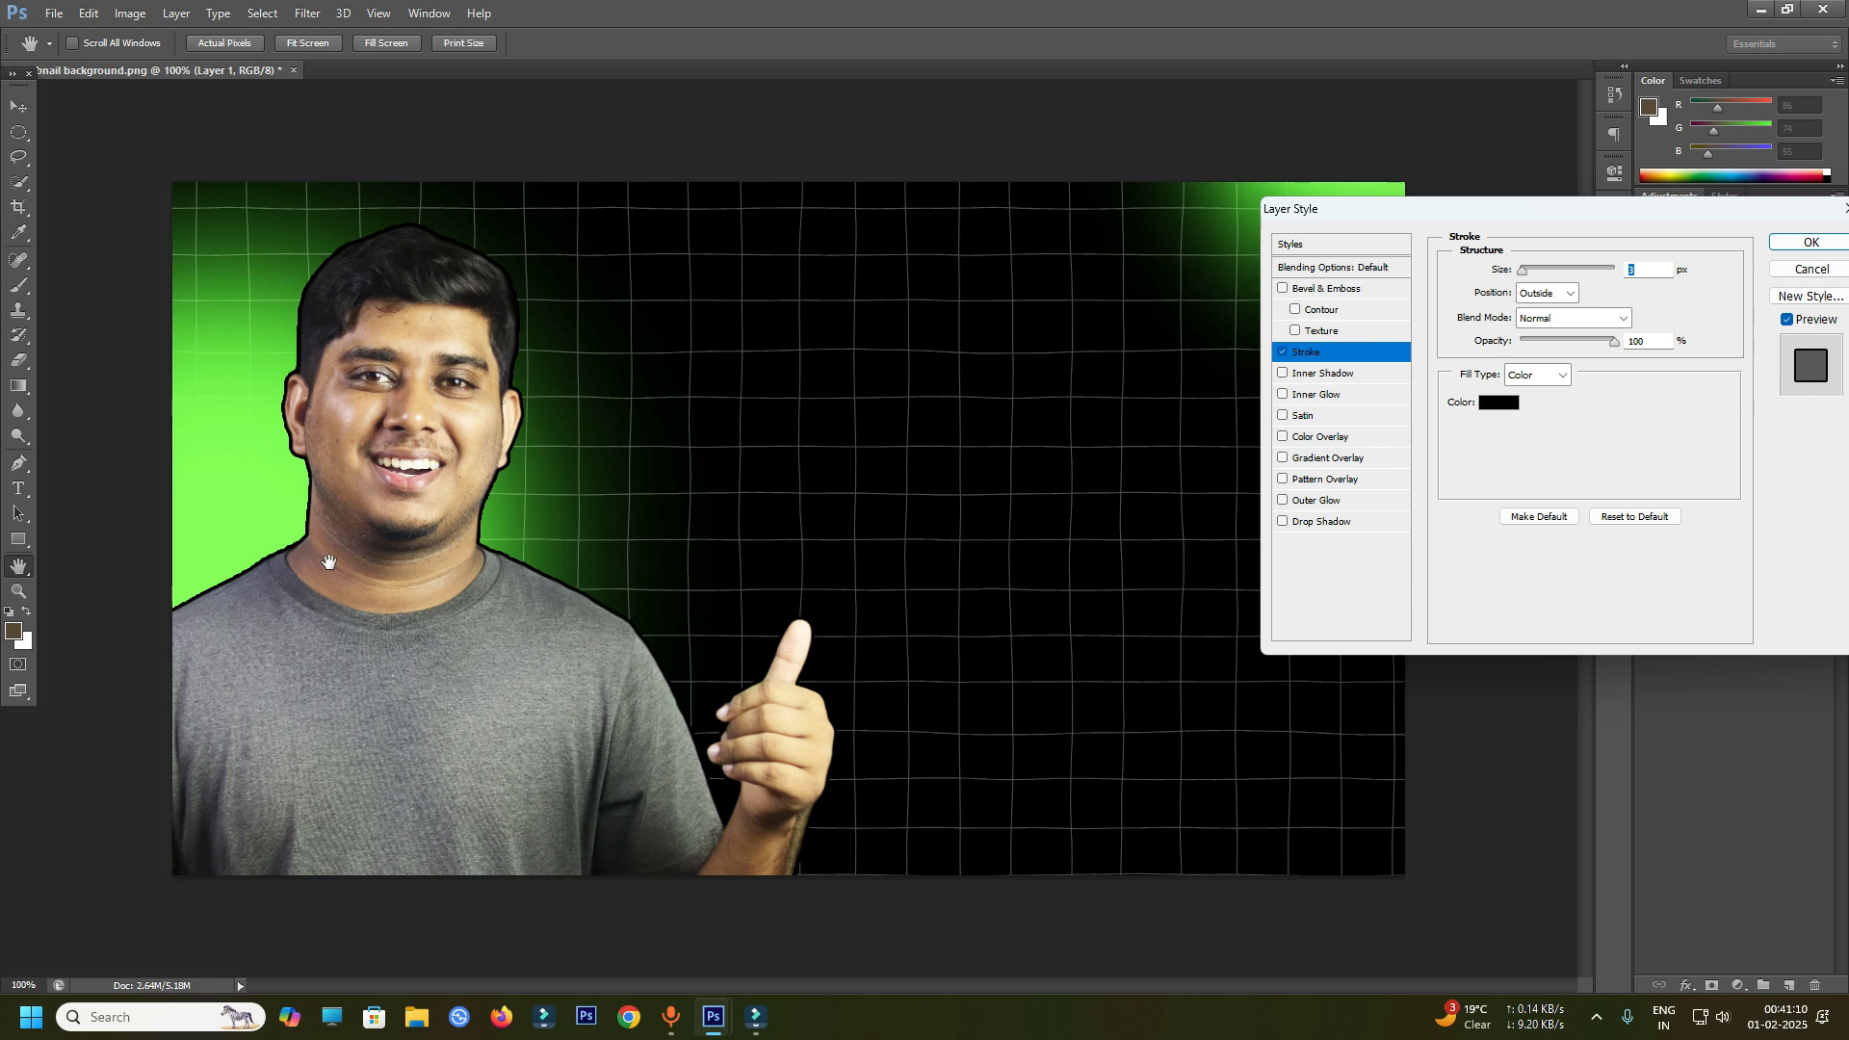
left_click(1498, 402)
left_click_drag(1243, 441, 1156, 393)
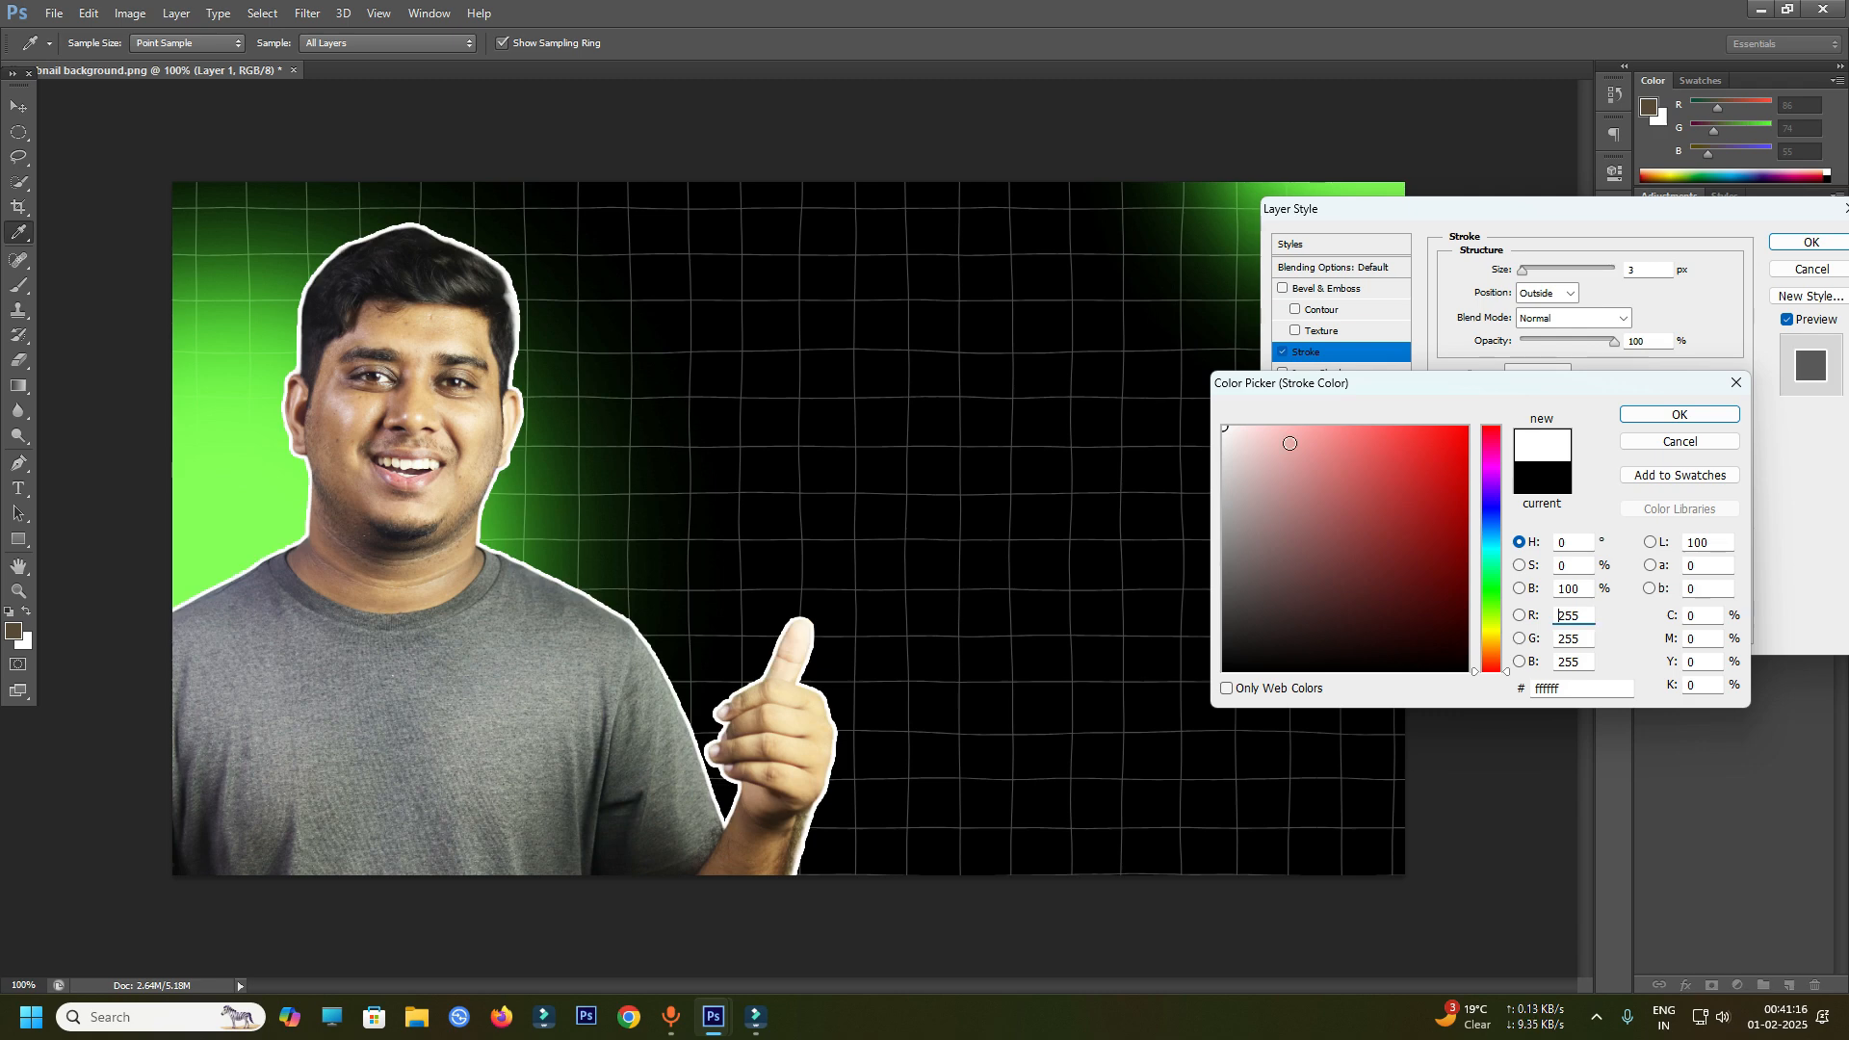
key("Return")
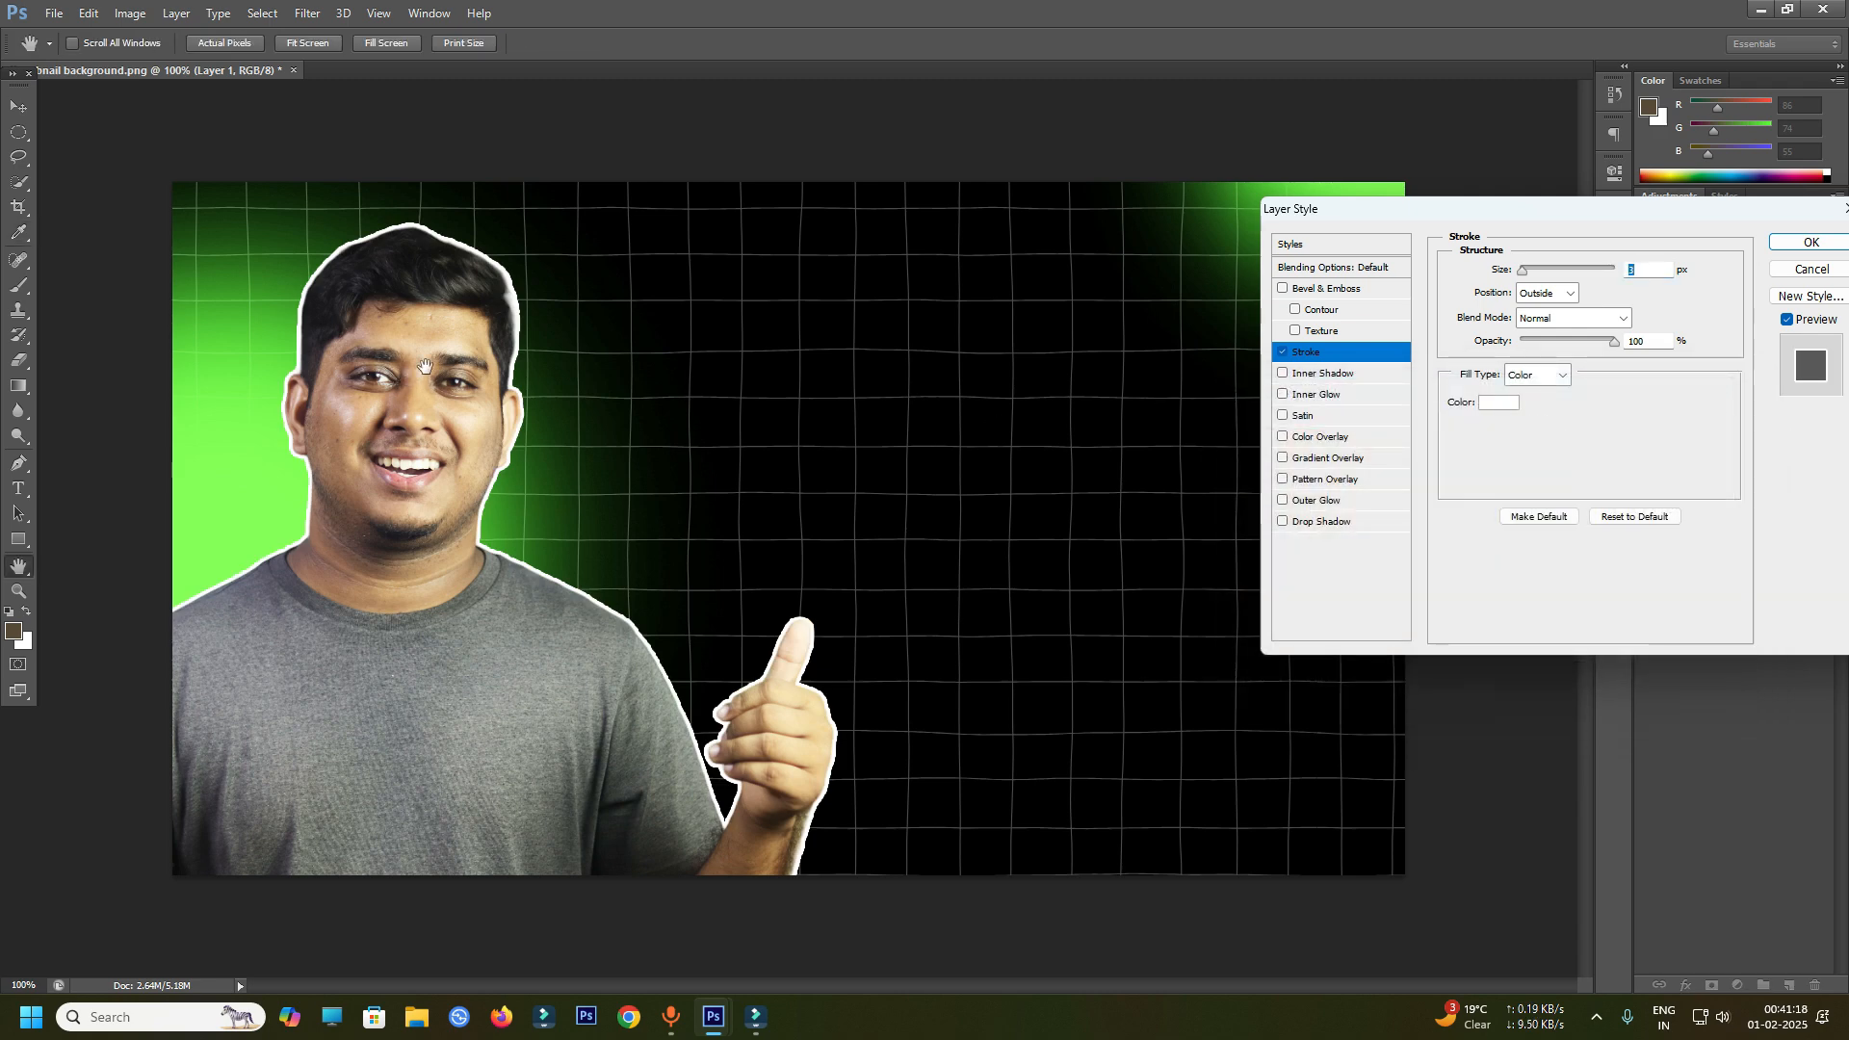
- Thicken the white stroke around the man's cutout slightly beyond 3 px and apply the layer style
scroll(1637, 273, "up", 6)
scroll(1636, 272, "up", 4)
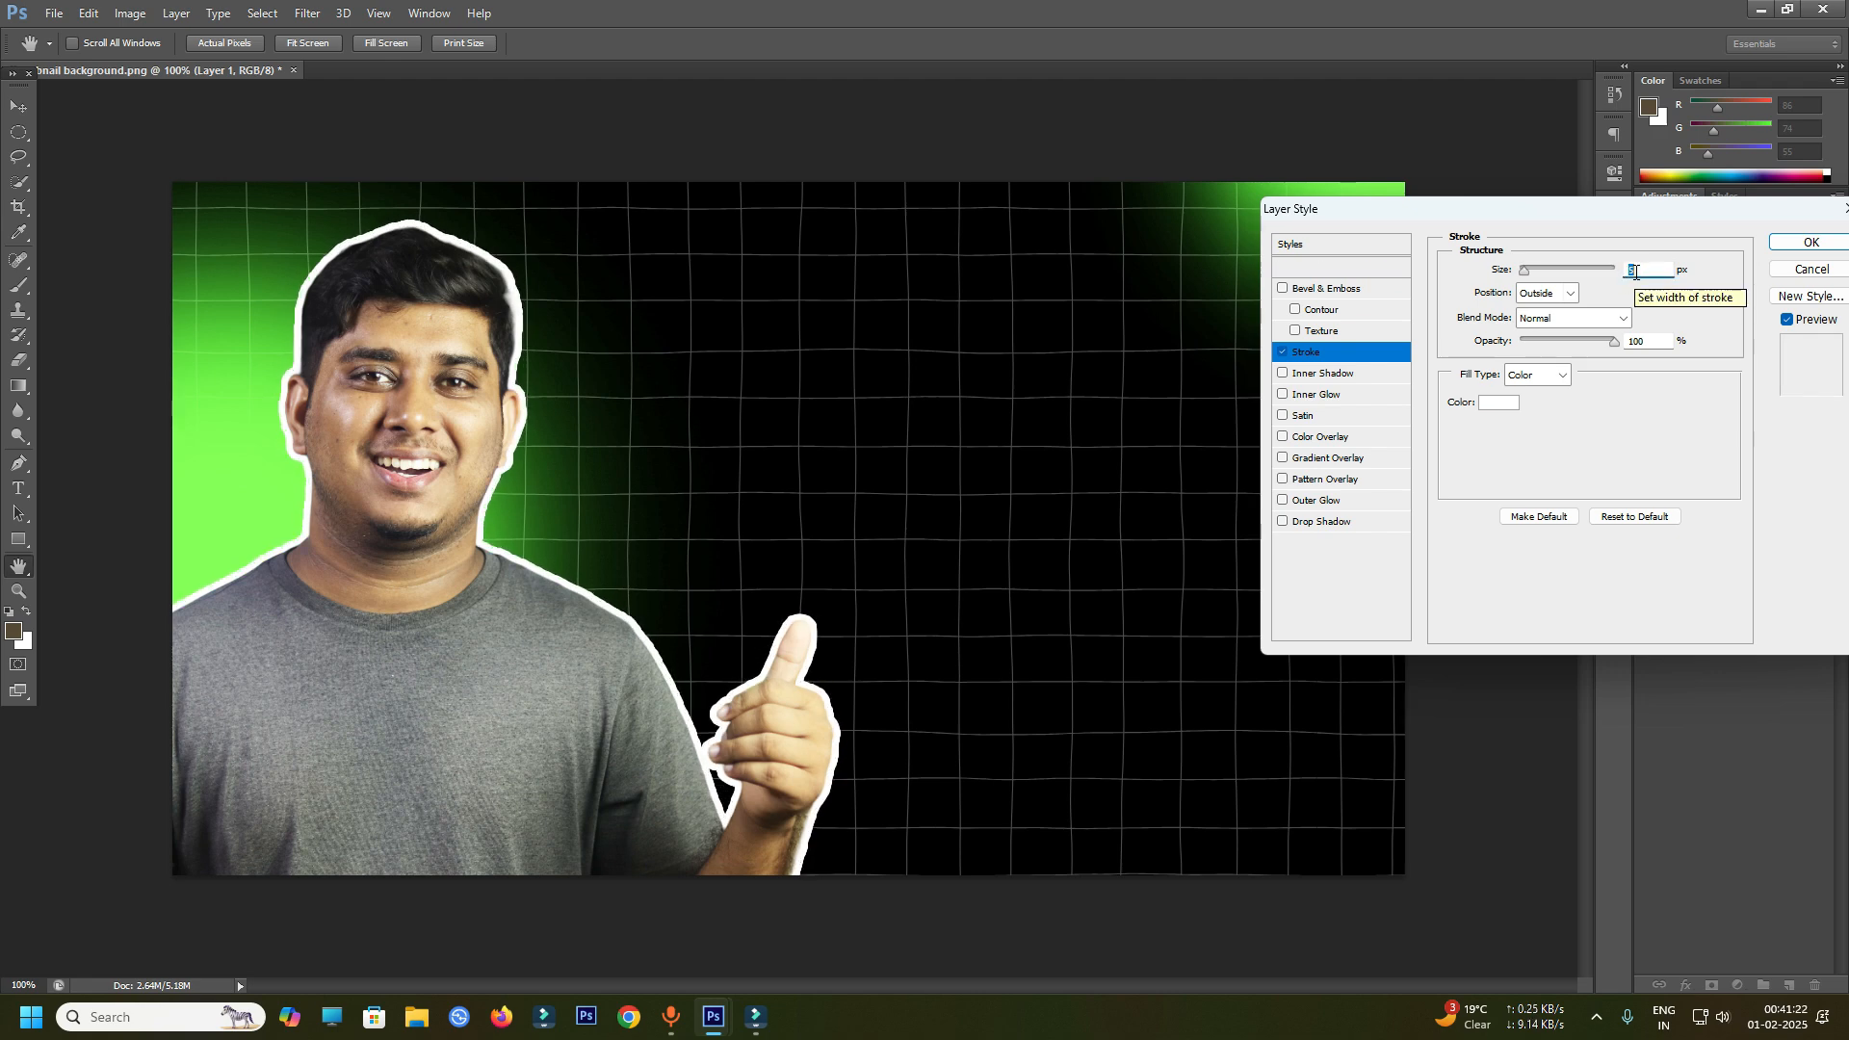
scroll(1623, 280, "up", 12)
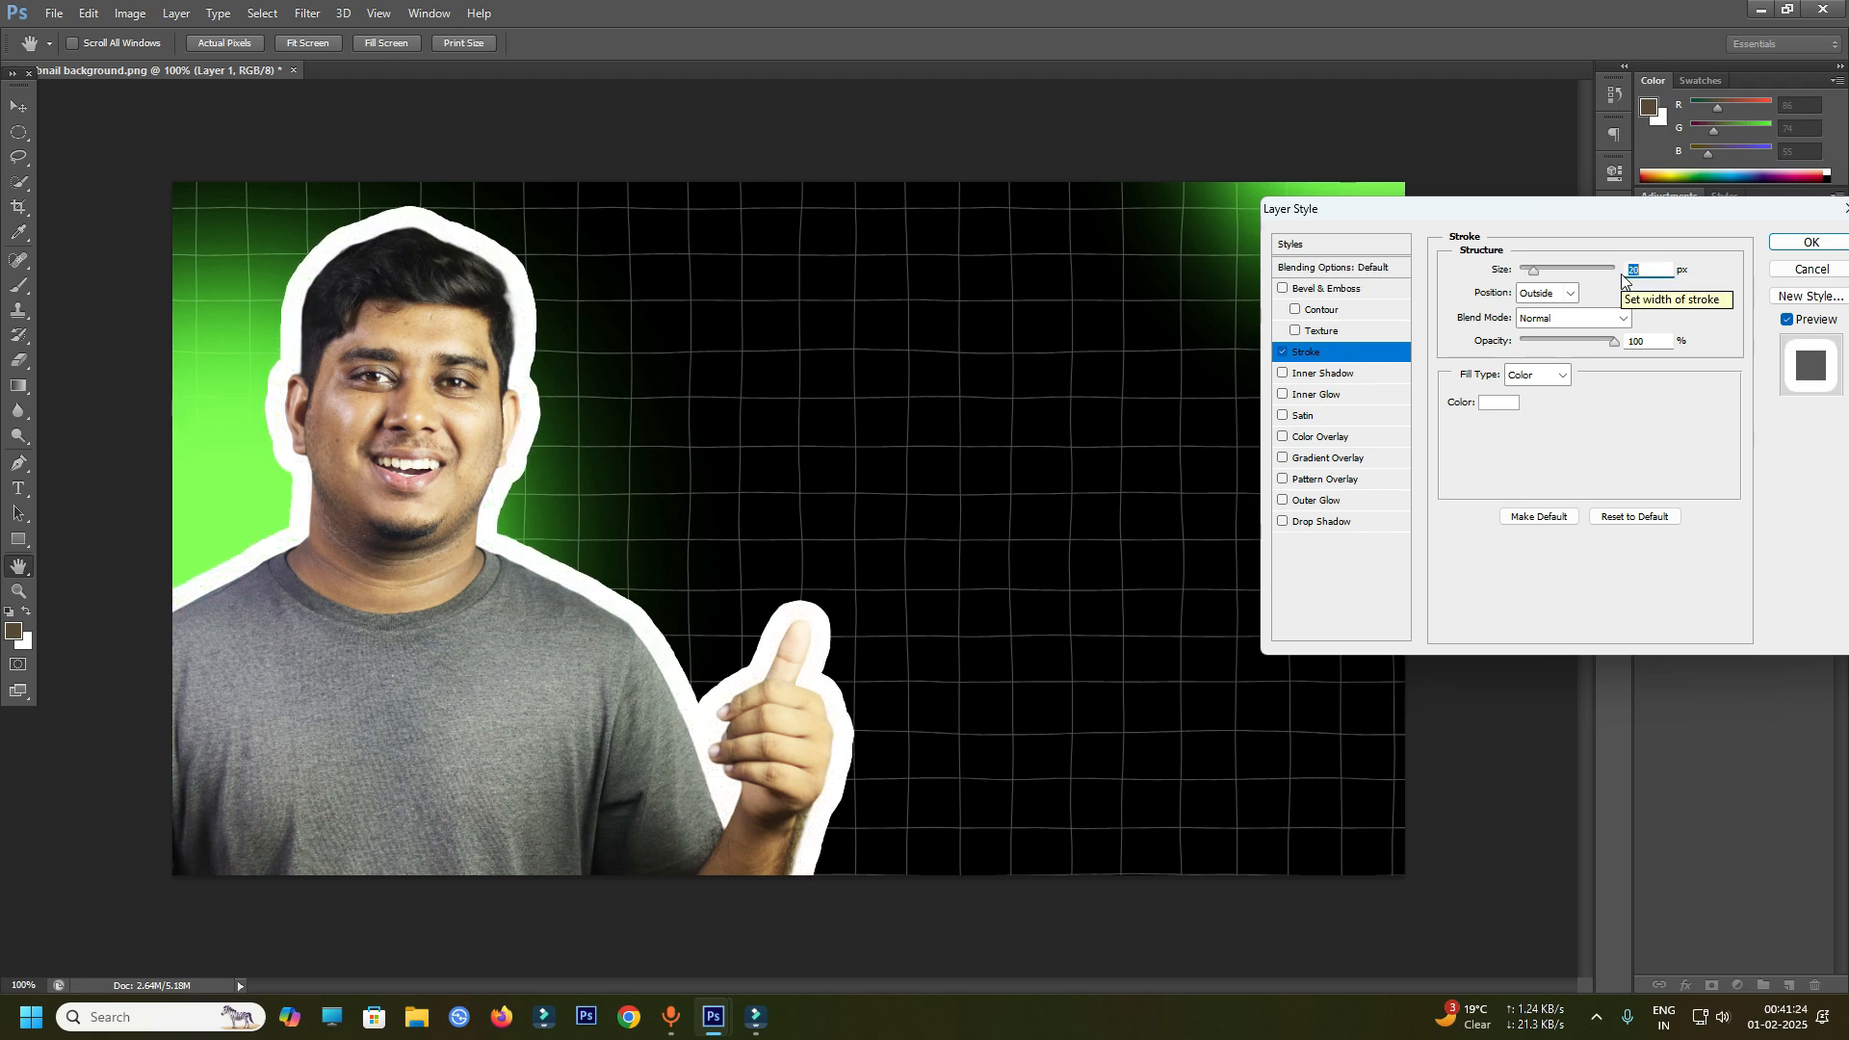
scroll(1643, 279, "down", 14)
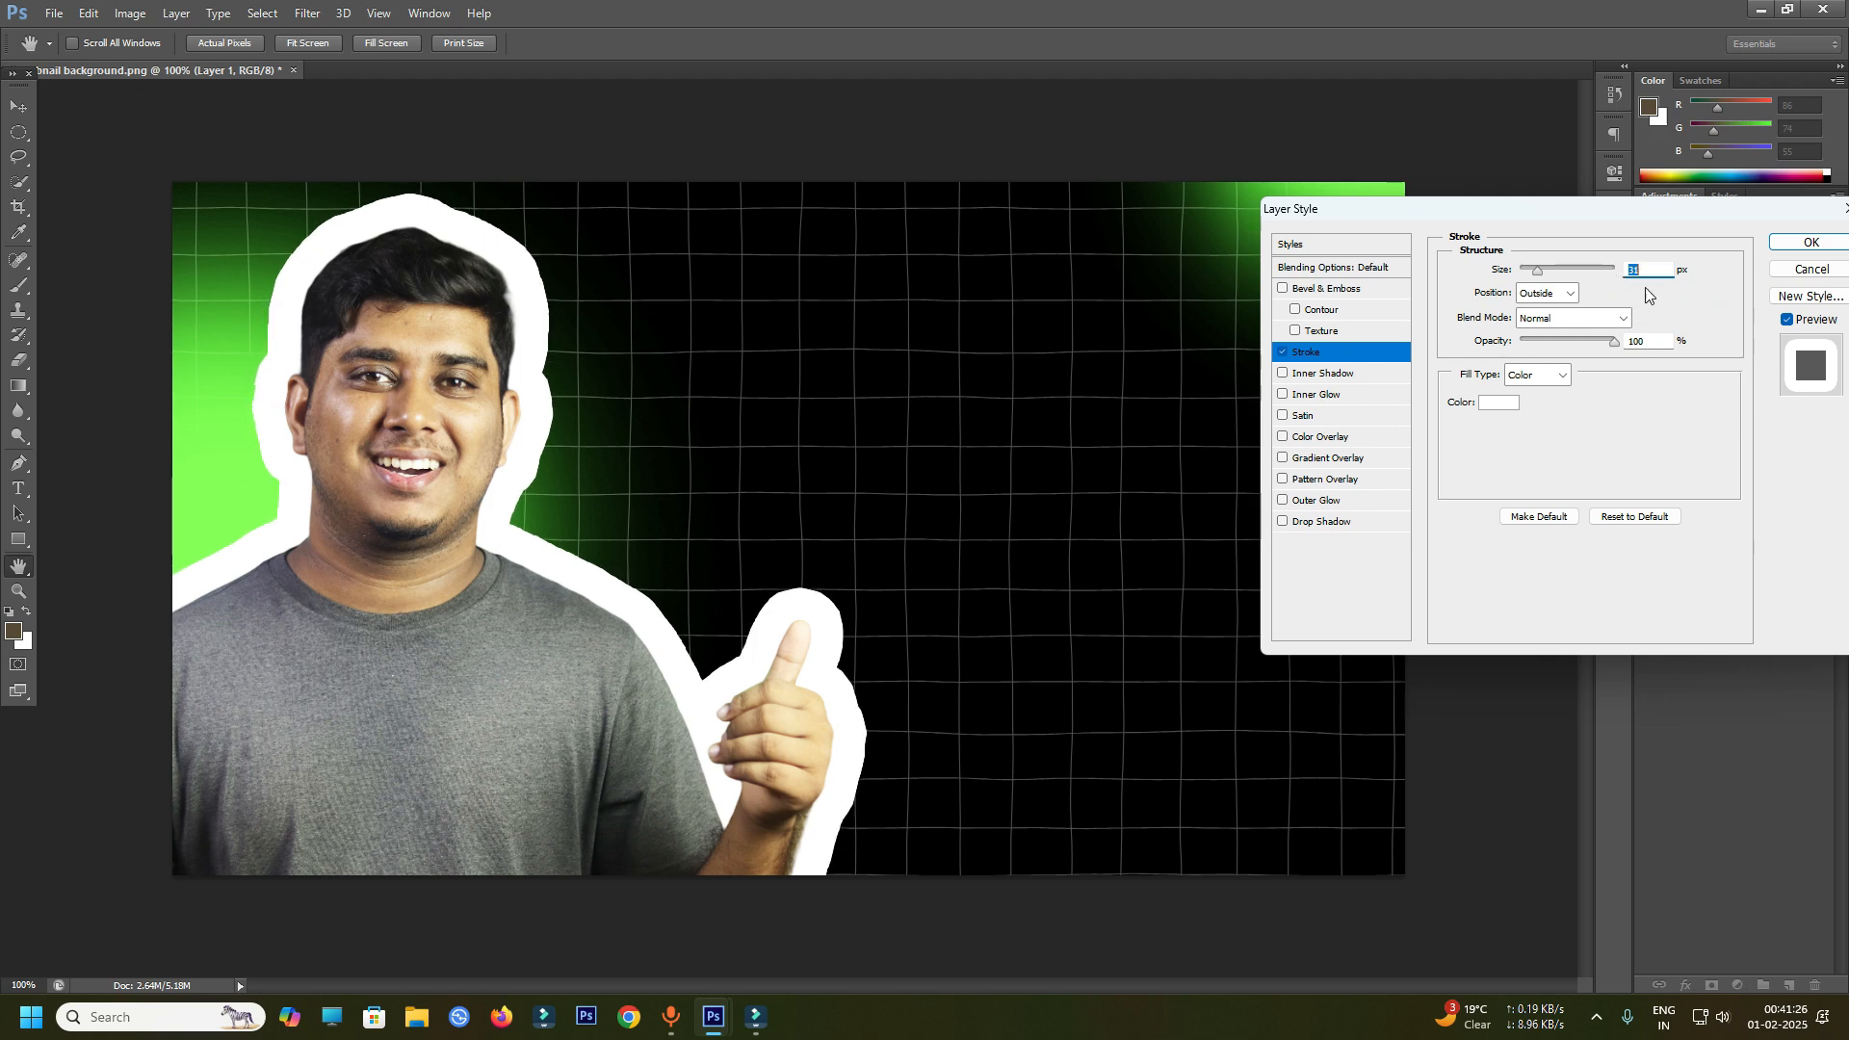
scroll(1646, 266, "down", 3)
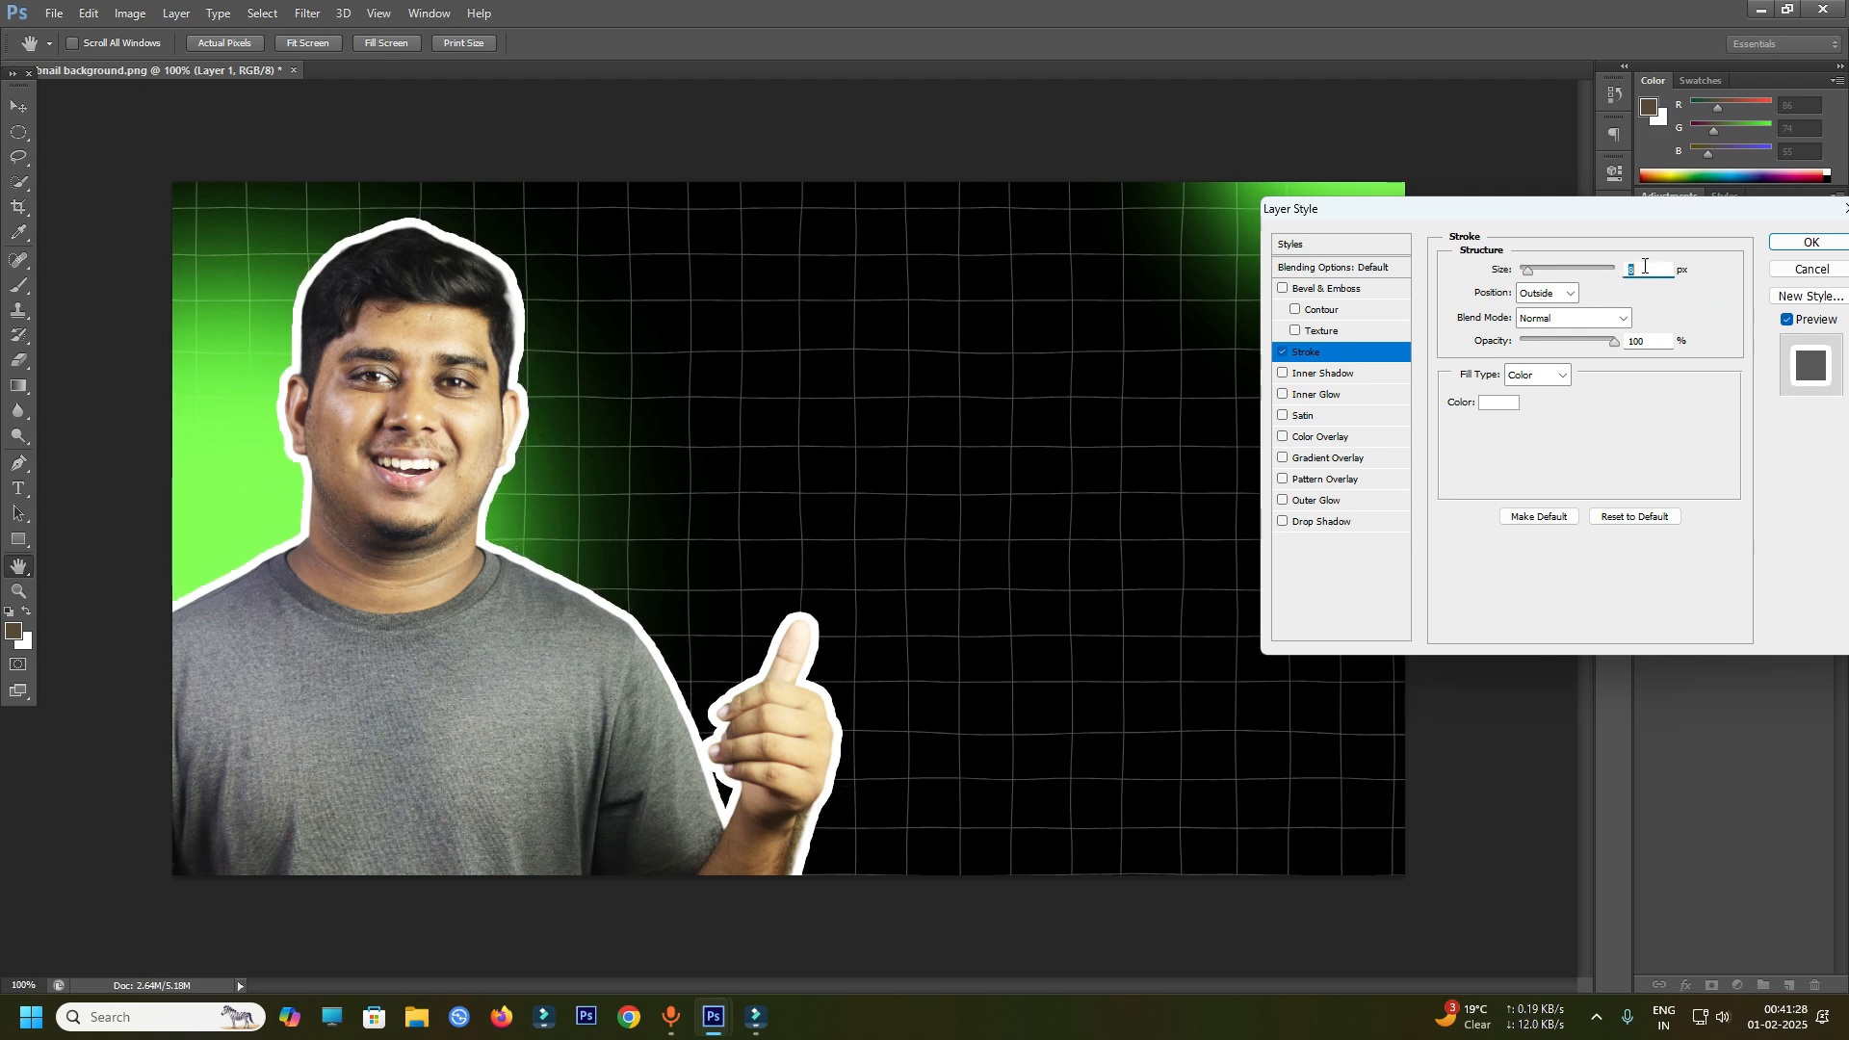
scroll(1648, 269, "up", 2)
scroll(1649, 269, "down", 1)
scroll(1648, 267, "down", 2)
scroll(1648, 268, "up", 3)
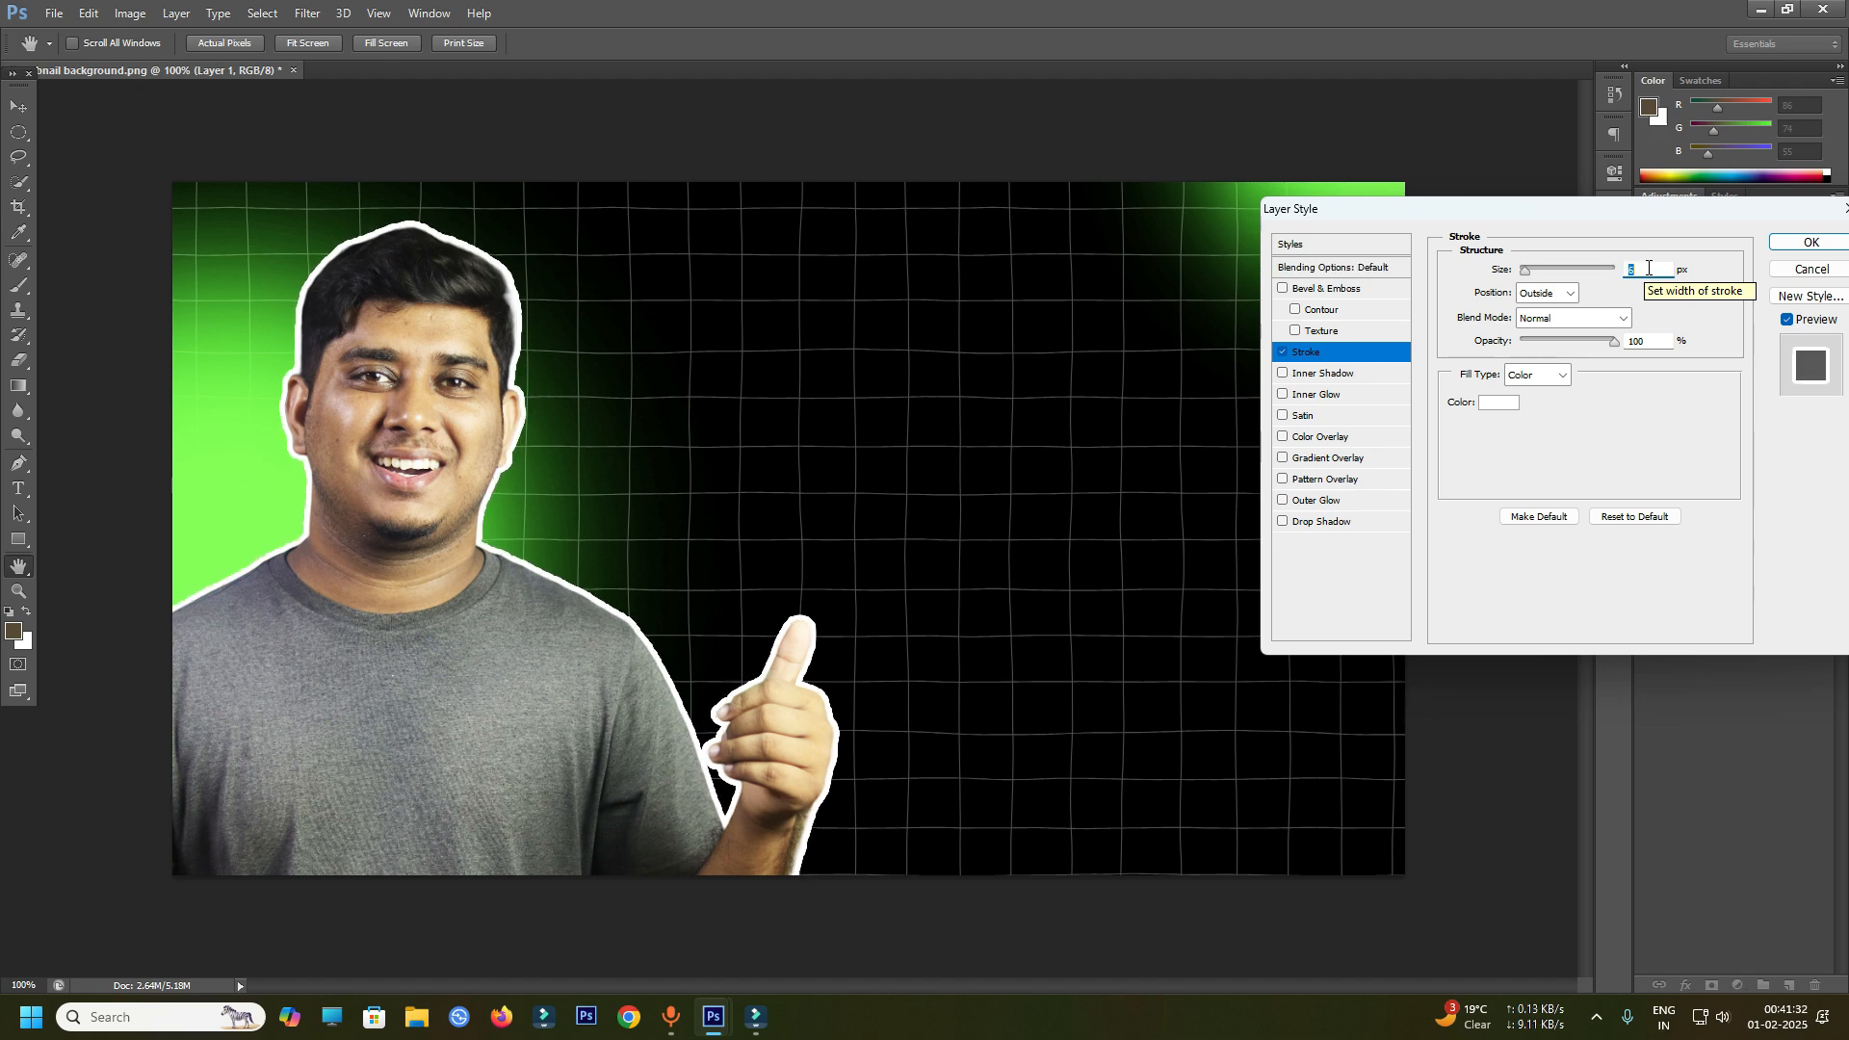
scroll(1649, 268, "down", 2)
scroll(1649, 267, "up", 1)
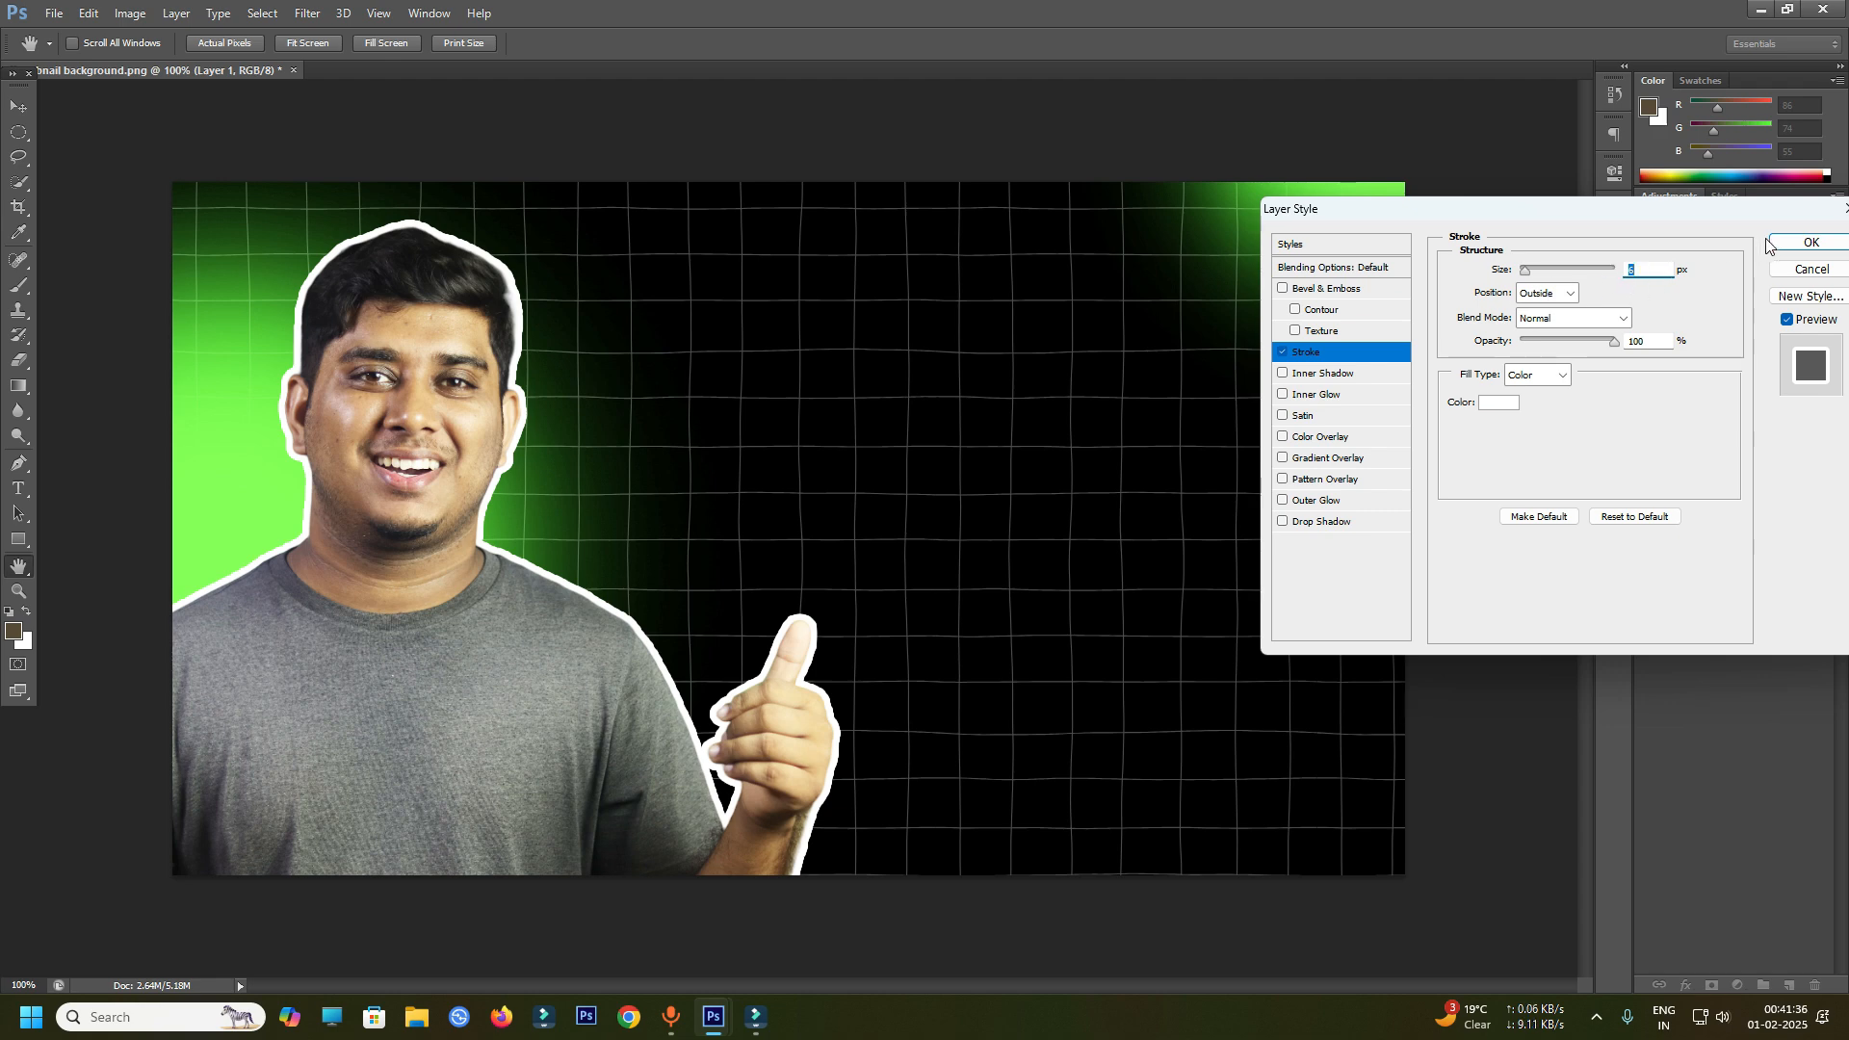
left_click(1793, 242)
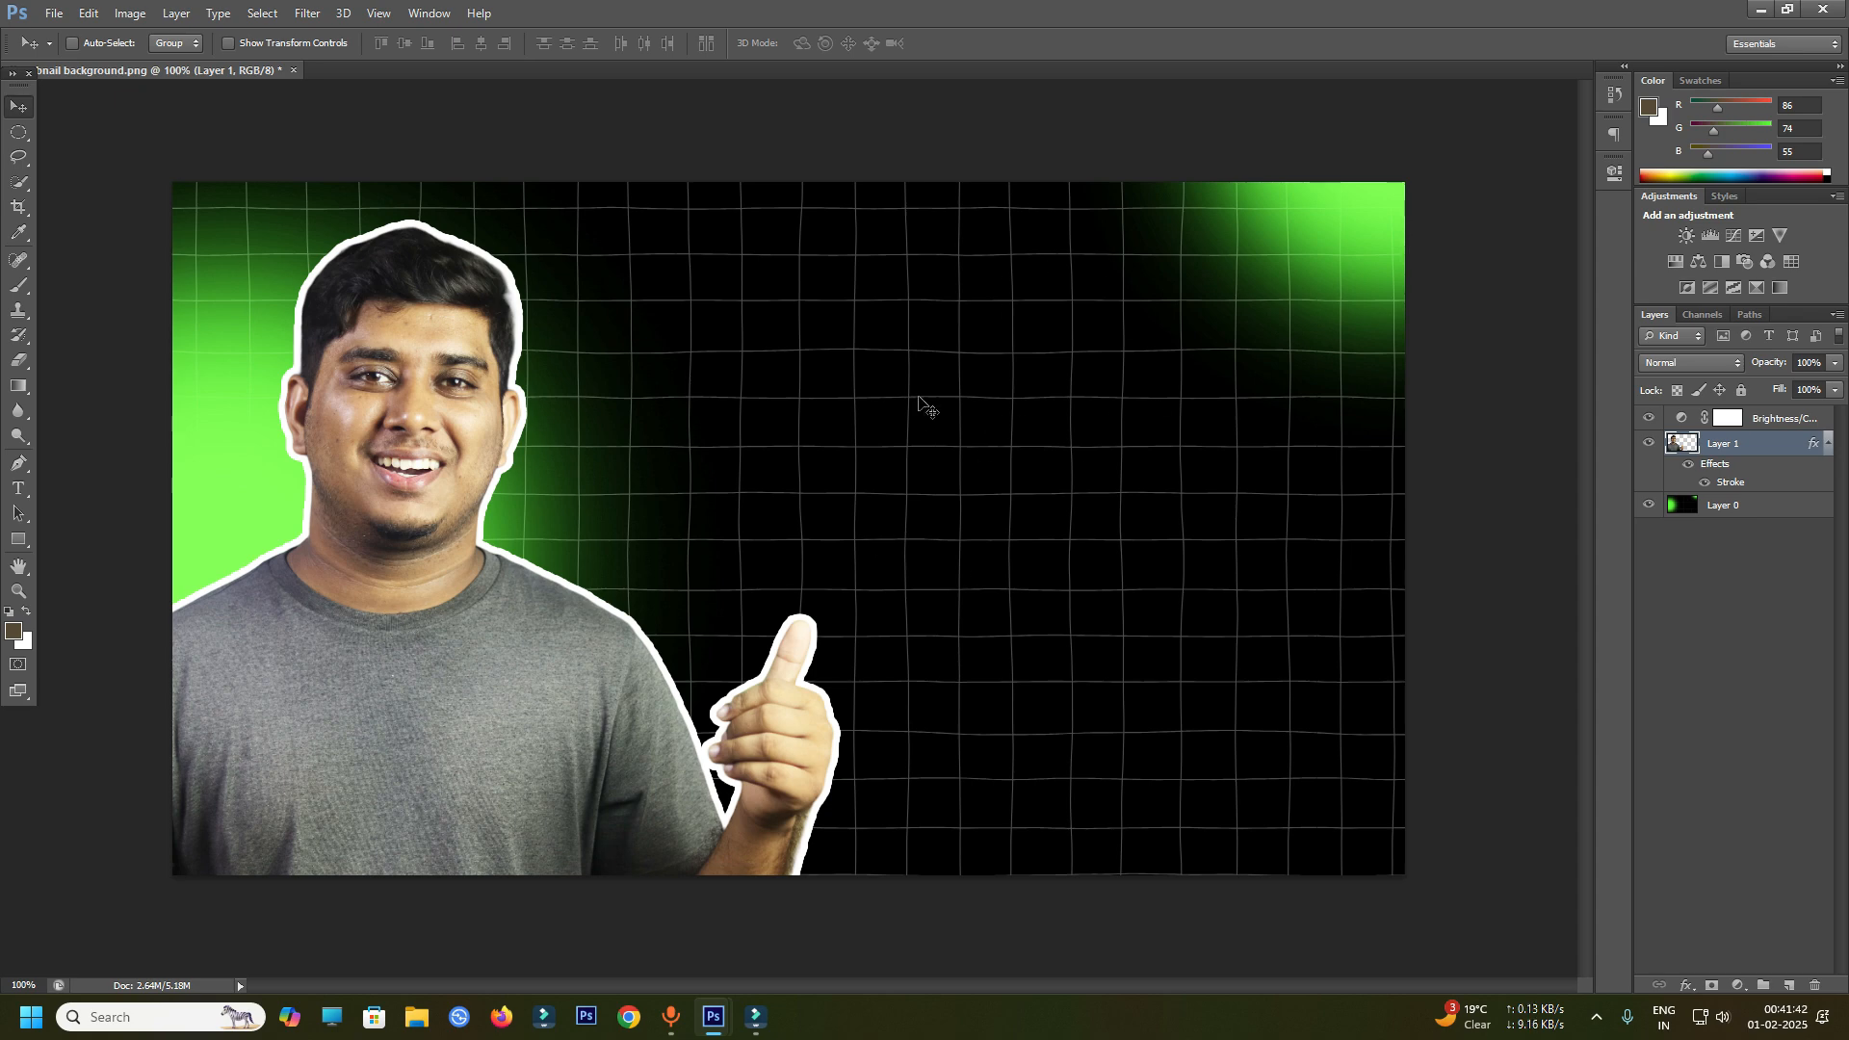
- Open the Screenshot_20250201_002555_YouTube image from the thambnail folder
left_click(54, 13)
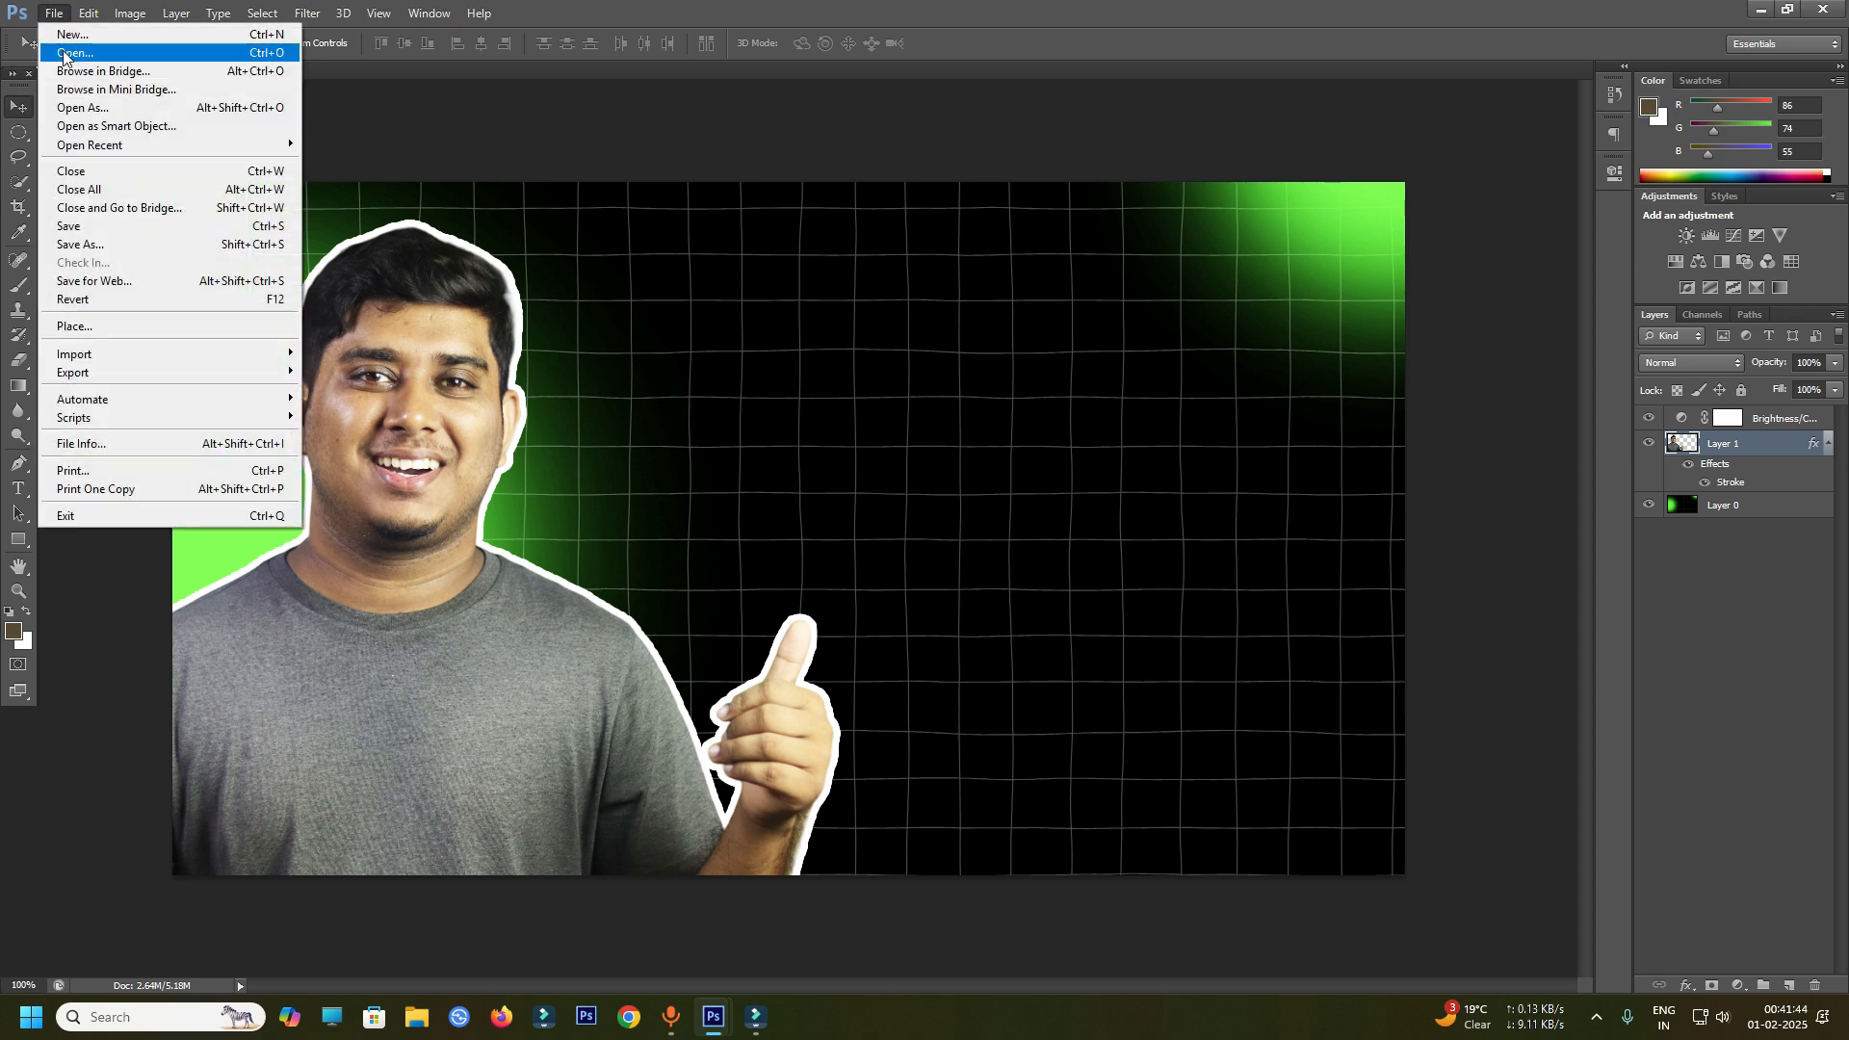
left_click(62, 50)
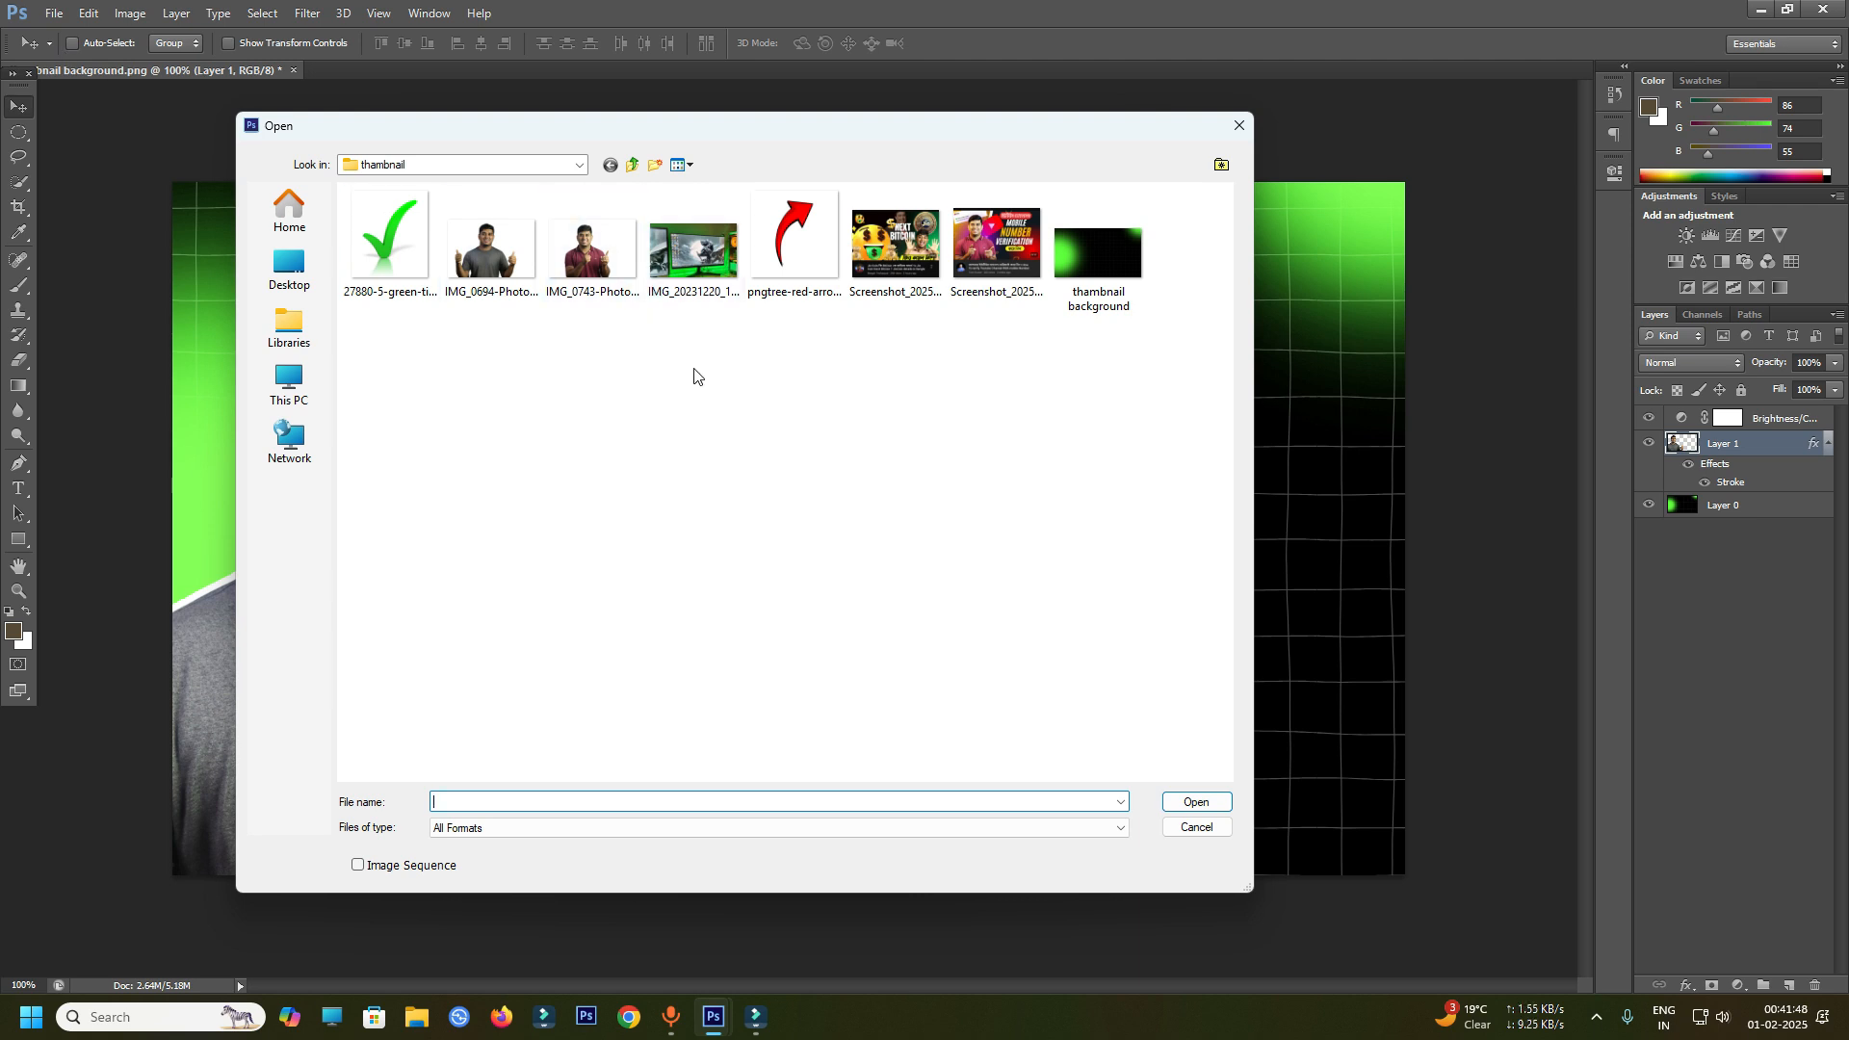
left_click(896, 243)
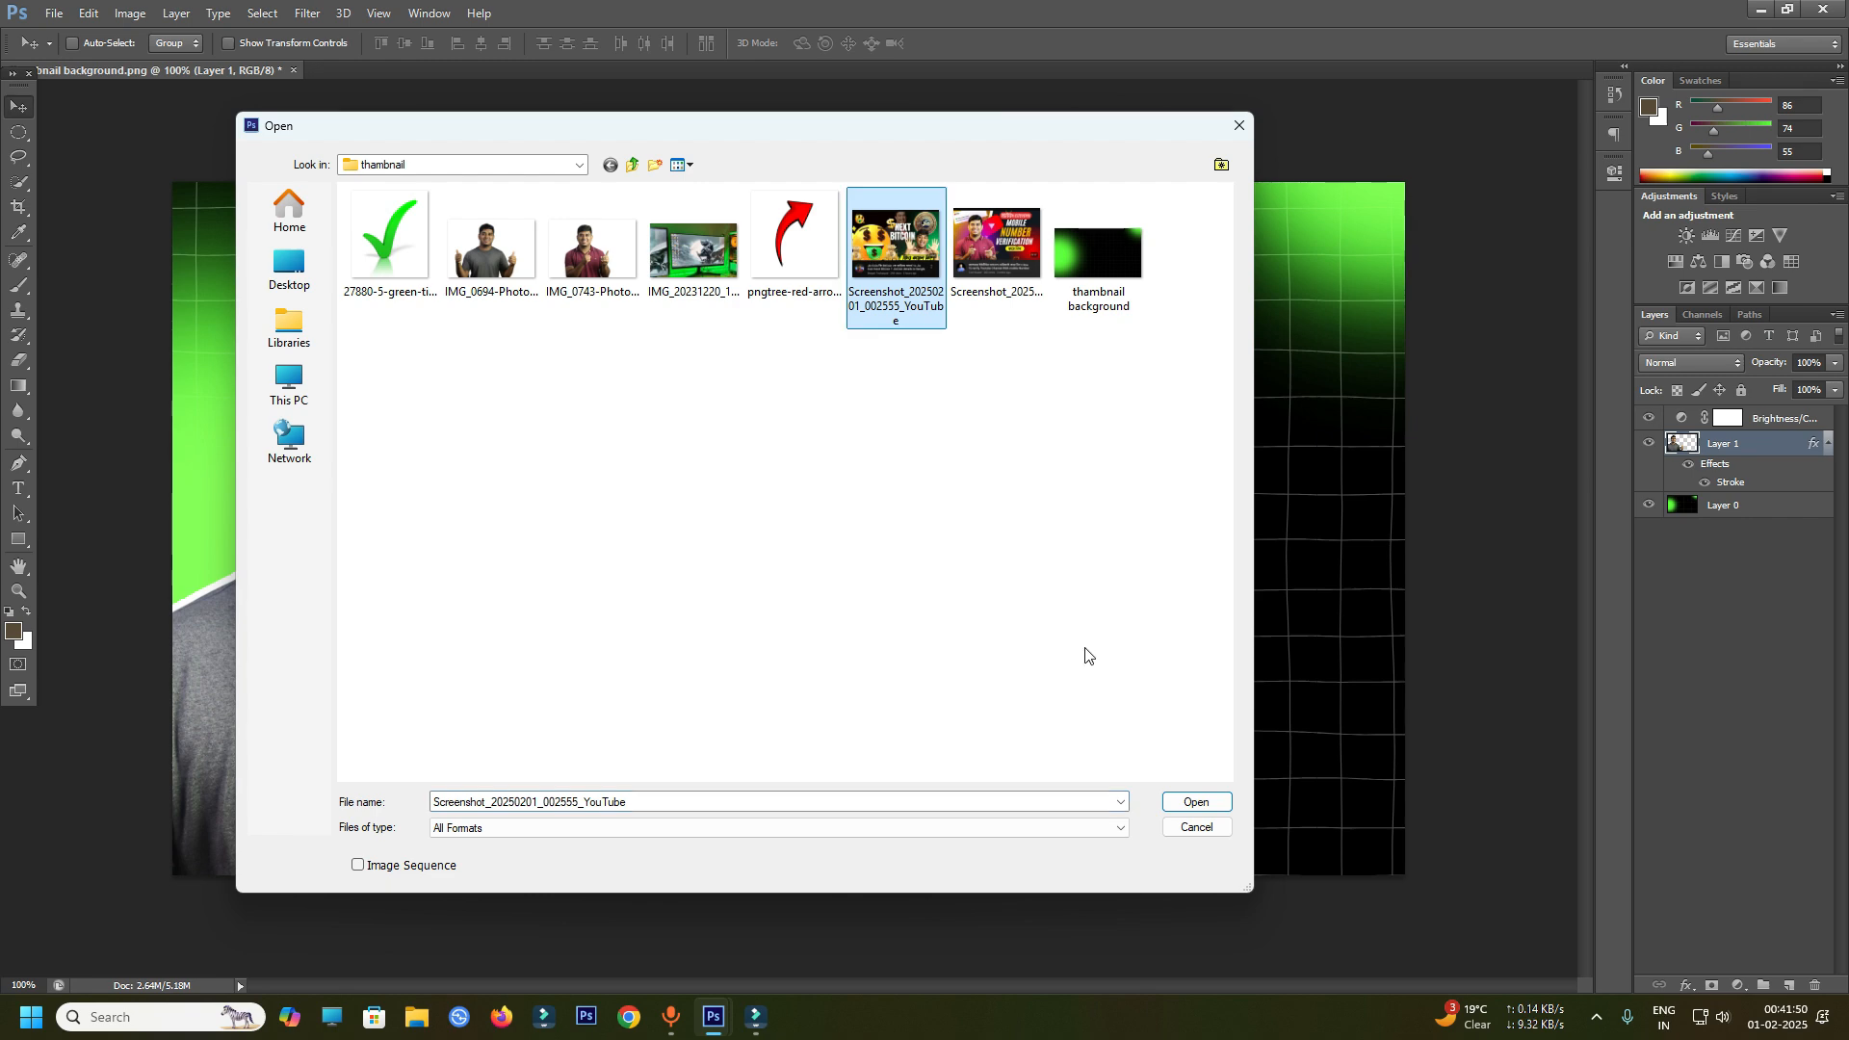
left_click(1194, 802)
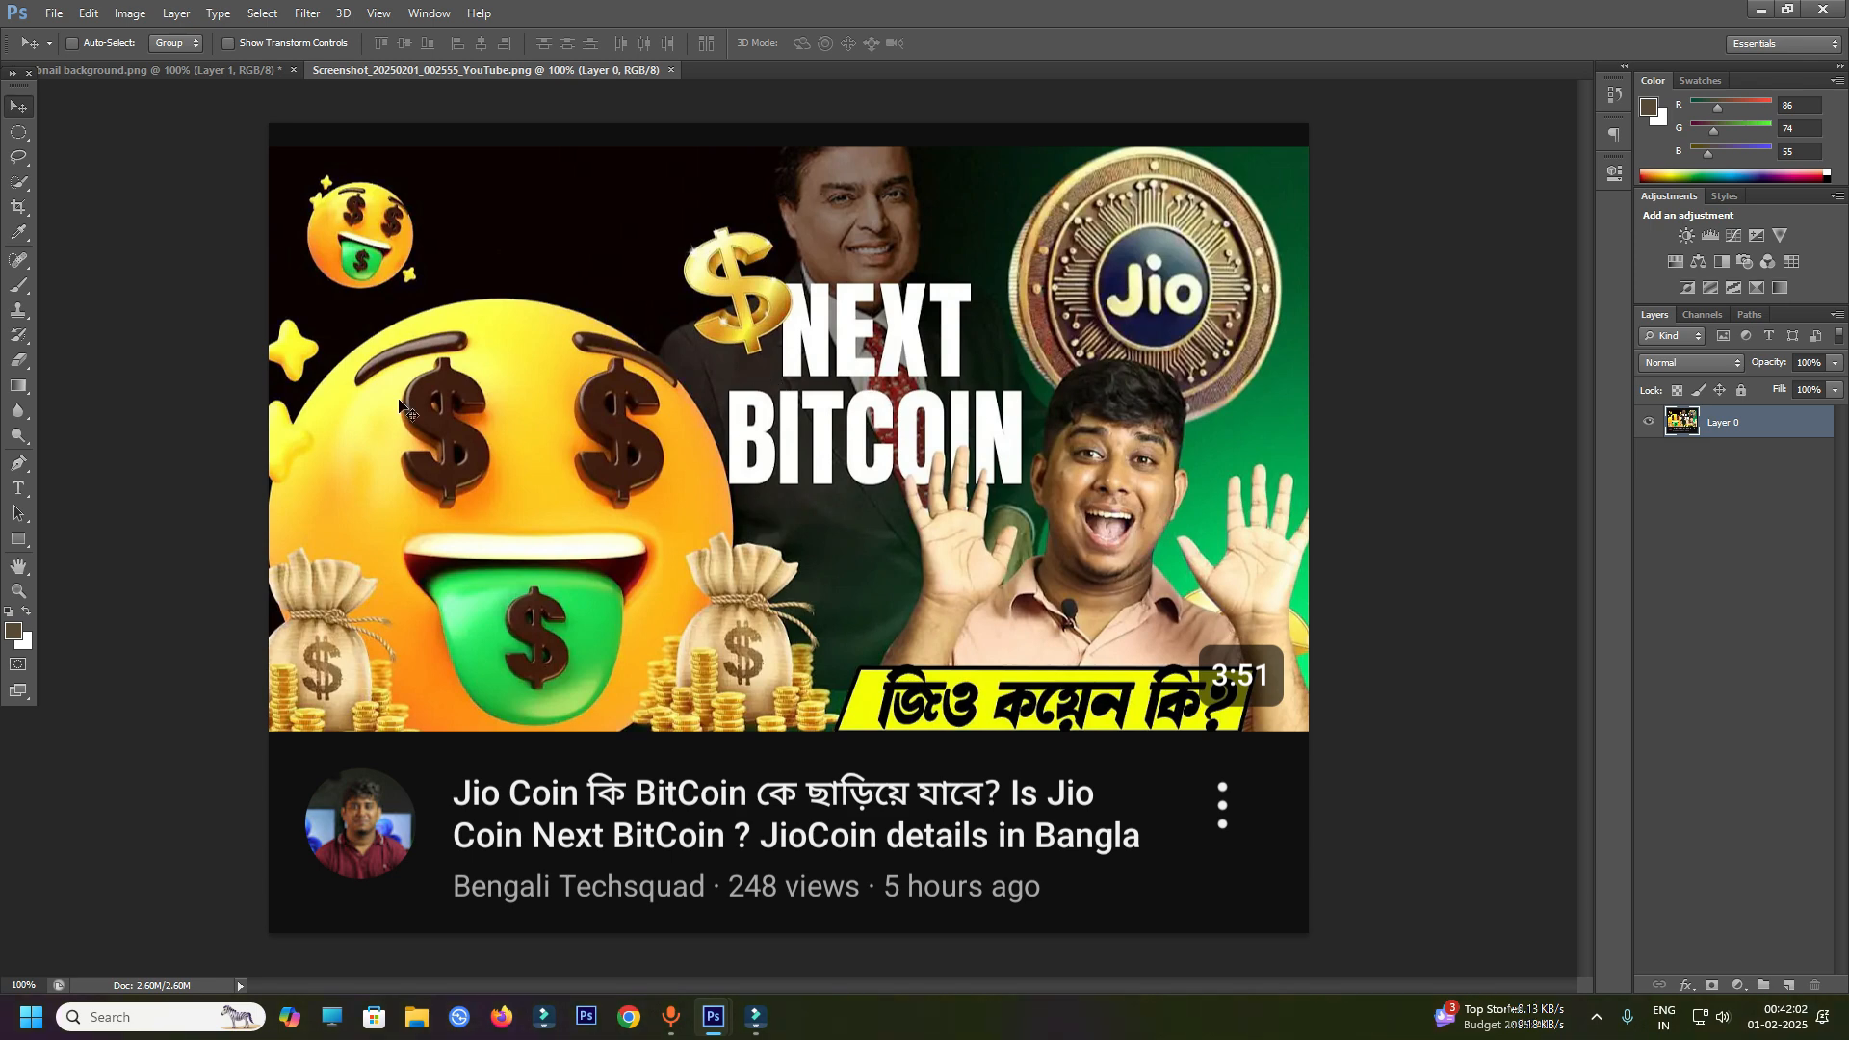
- Crop off a thin strip of the dark band along the upper edge of the YouTube screenshot
left_click(18, 207)
left_click_drag(790, 125, 790, 138)
key("Return")
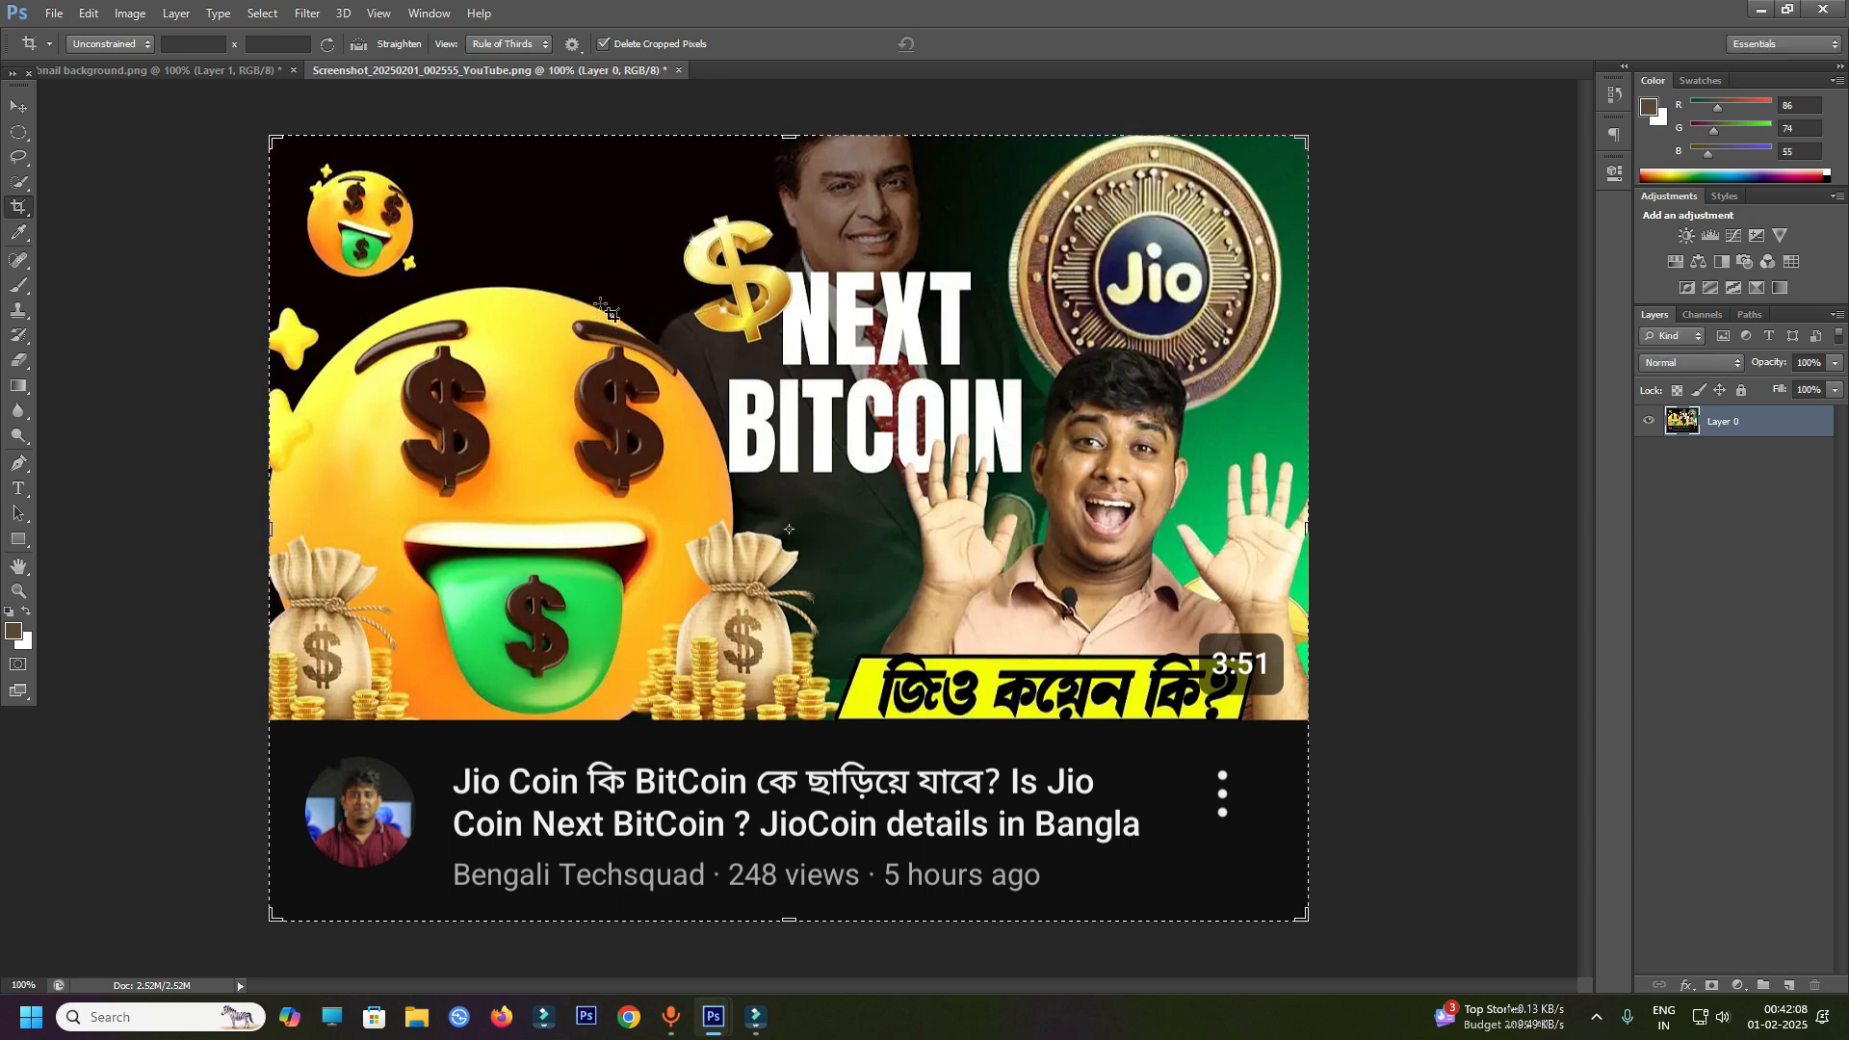
- Move the cropped YouTube screenshot into the thumbnail background document and close its source file
left_click(22, 116)
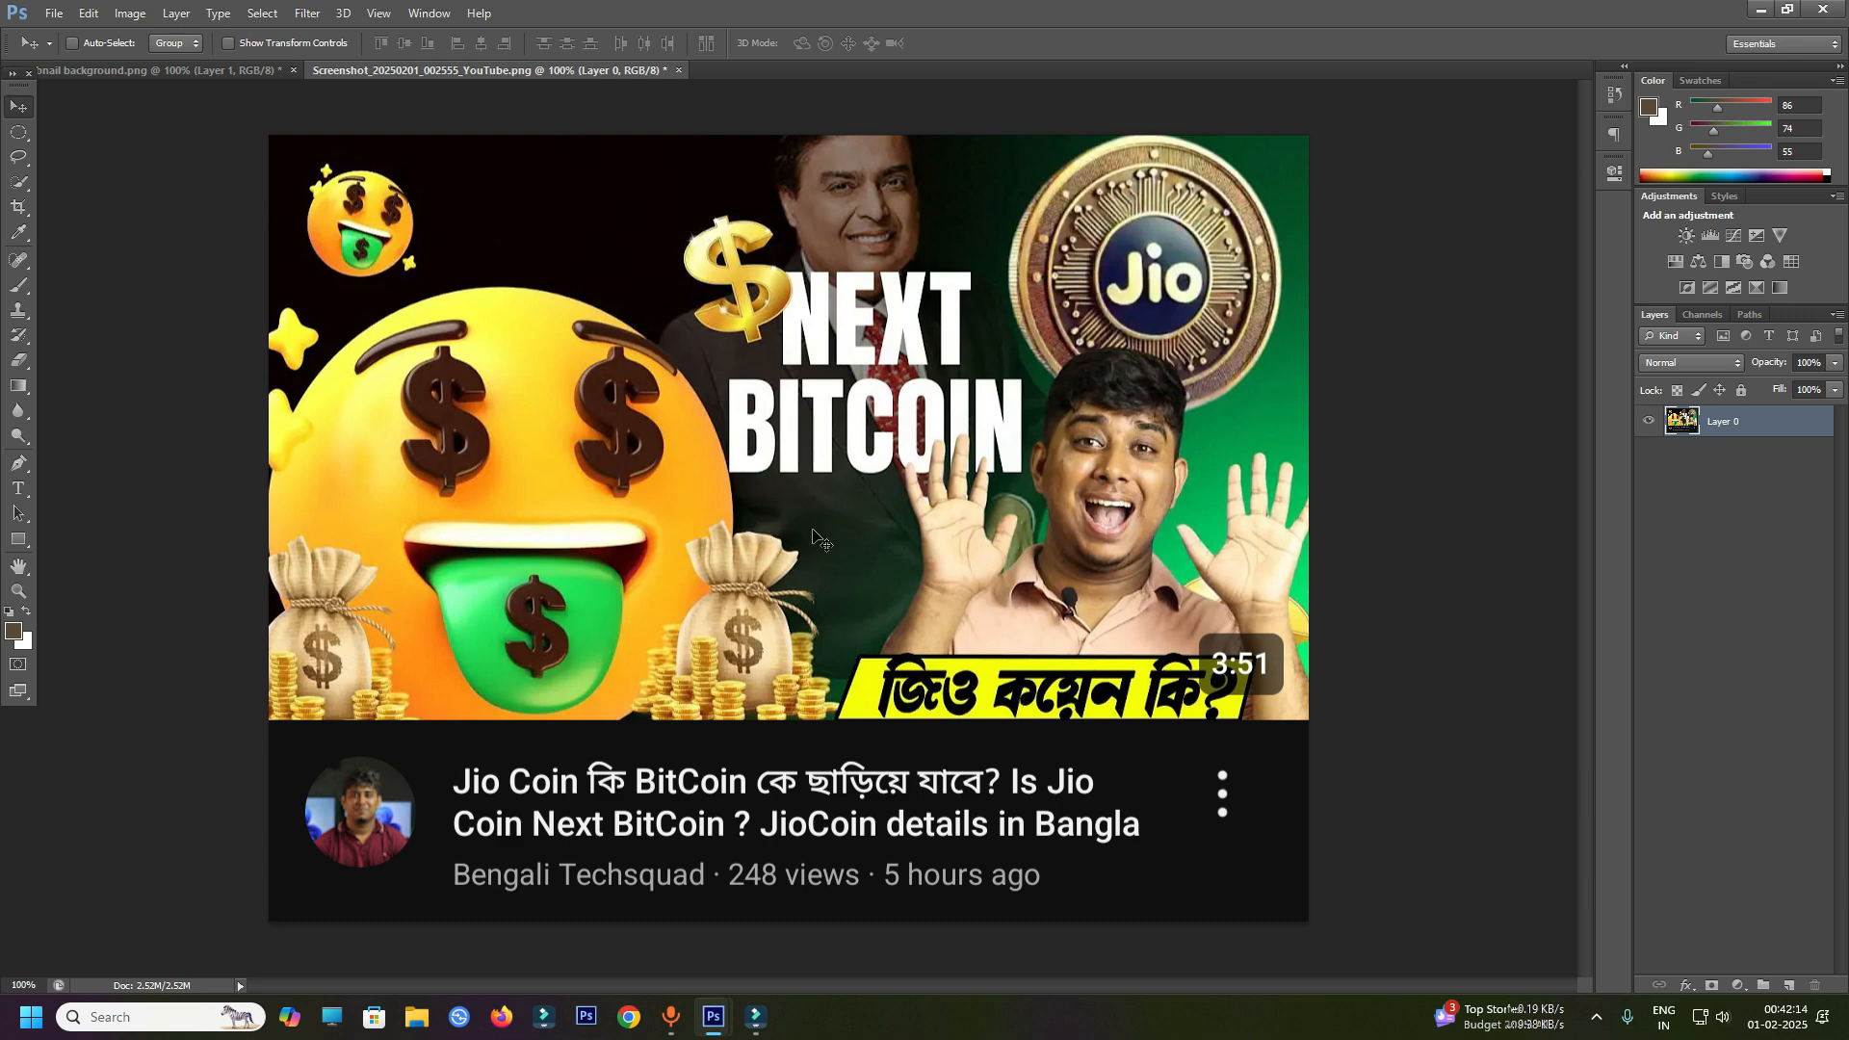
left_click_drag(534, 187, 588, 243)
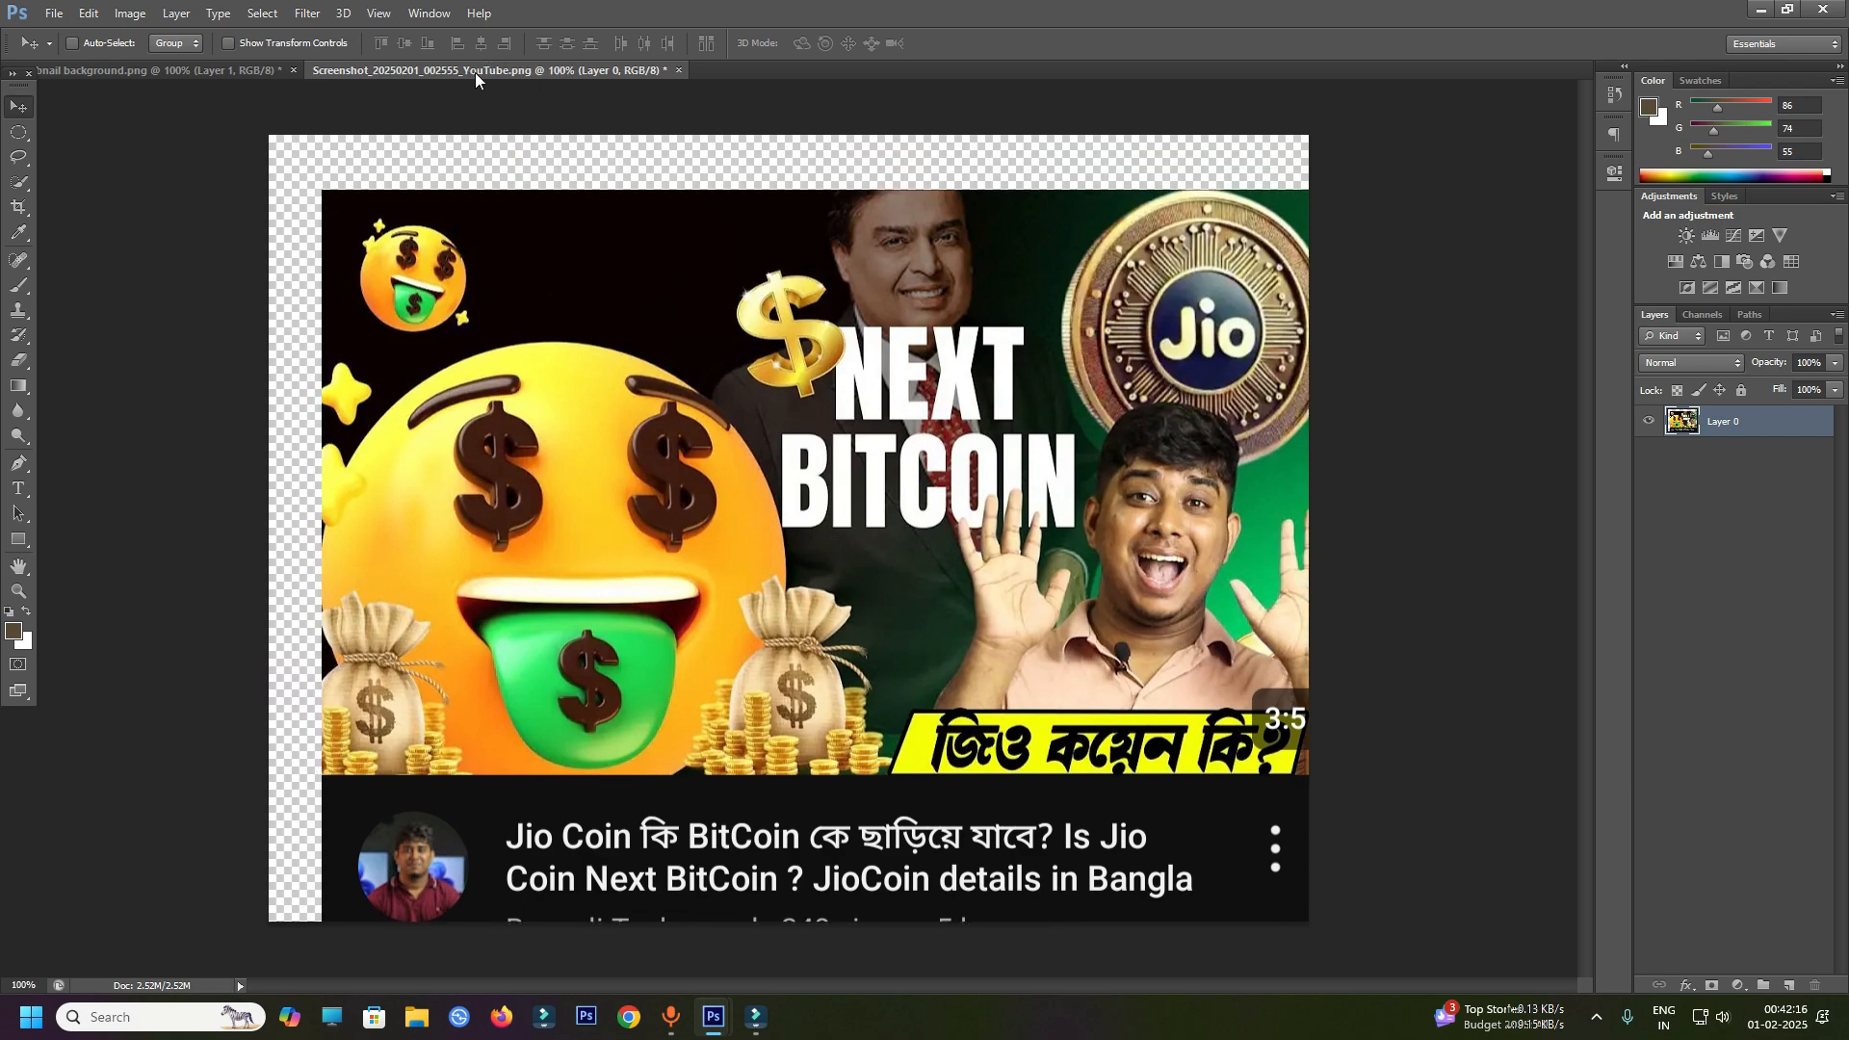
left_click_drag(477, 72, 620, 111)
left_click_drag(983, 315, 371, 331)
left_click(1426, 110)
- Scale the YouTube screenshot proportionally to about 46% and place it beside the man's head, above his raised thumb
key("ctrl+t")
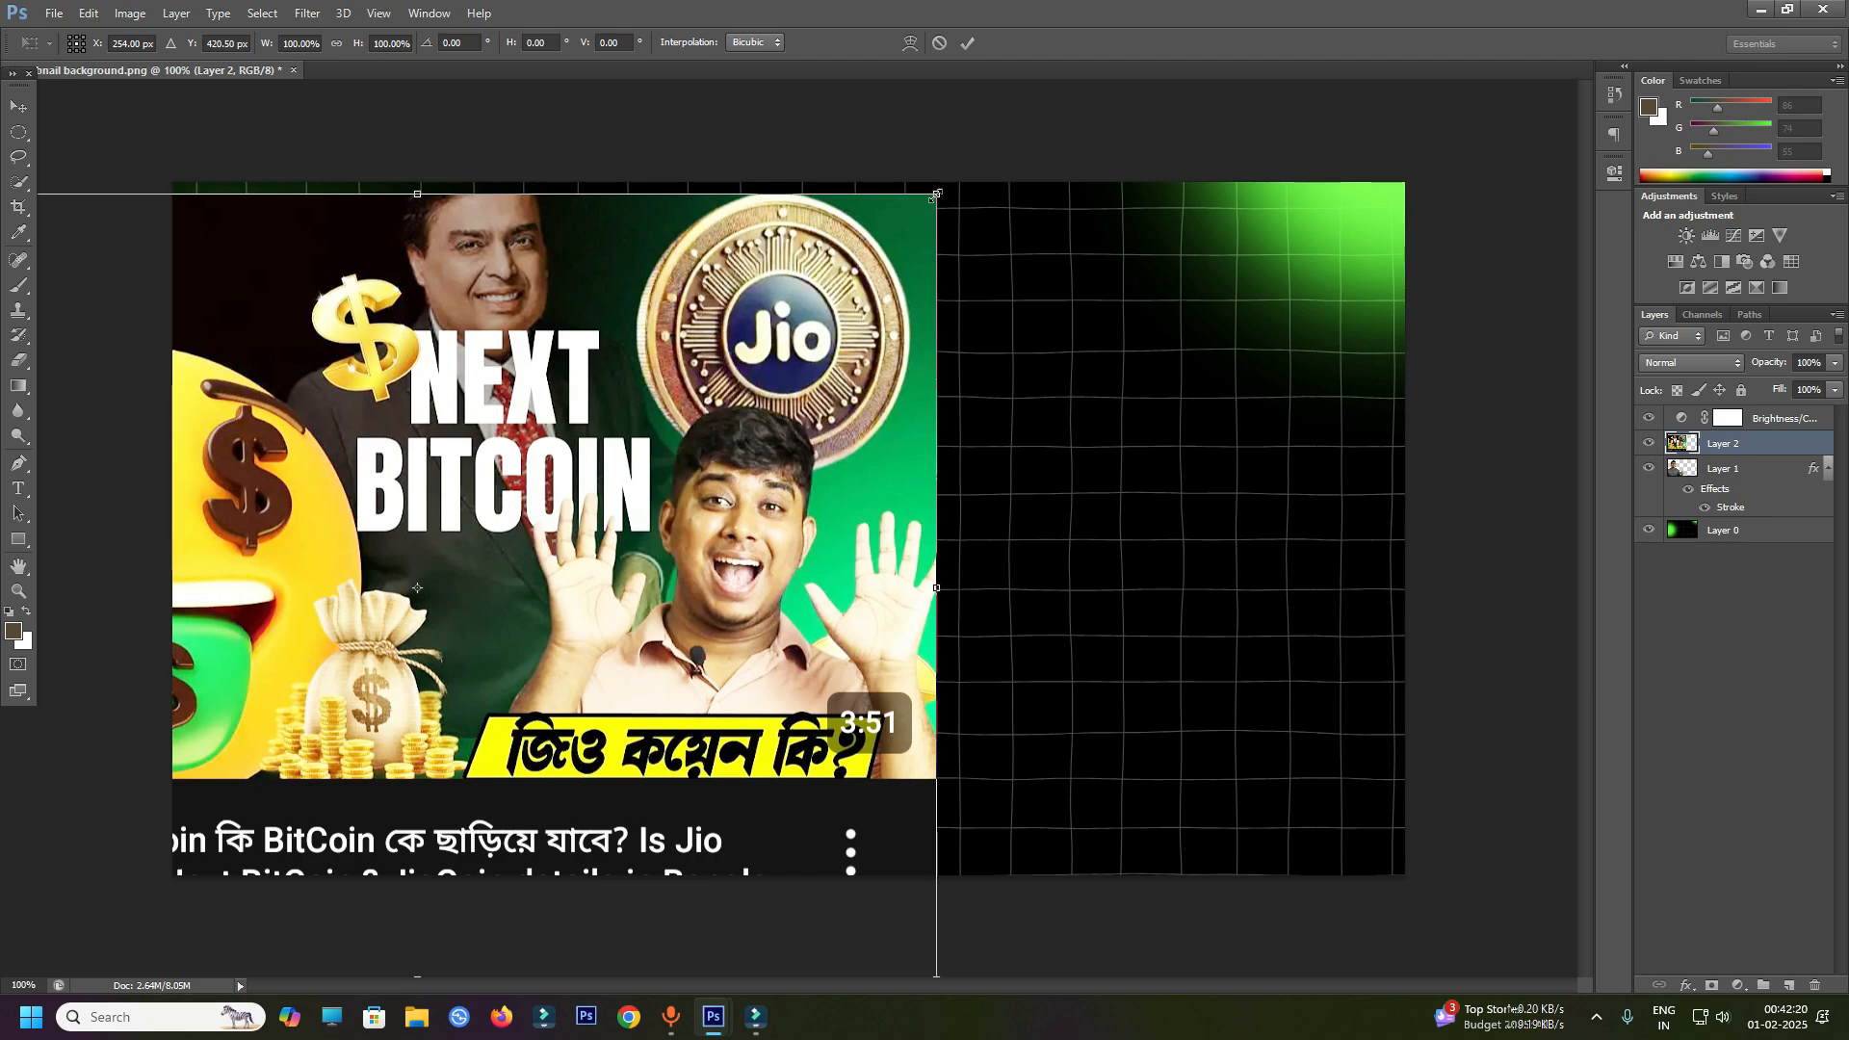
left_click_drag(936, 195, 377, 618)
left_click_drag(230, 733, 1054, 360)
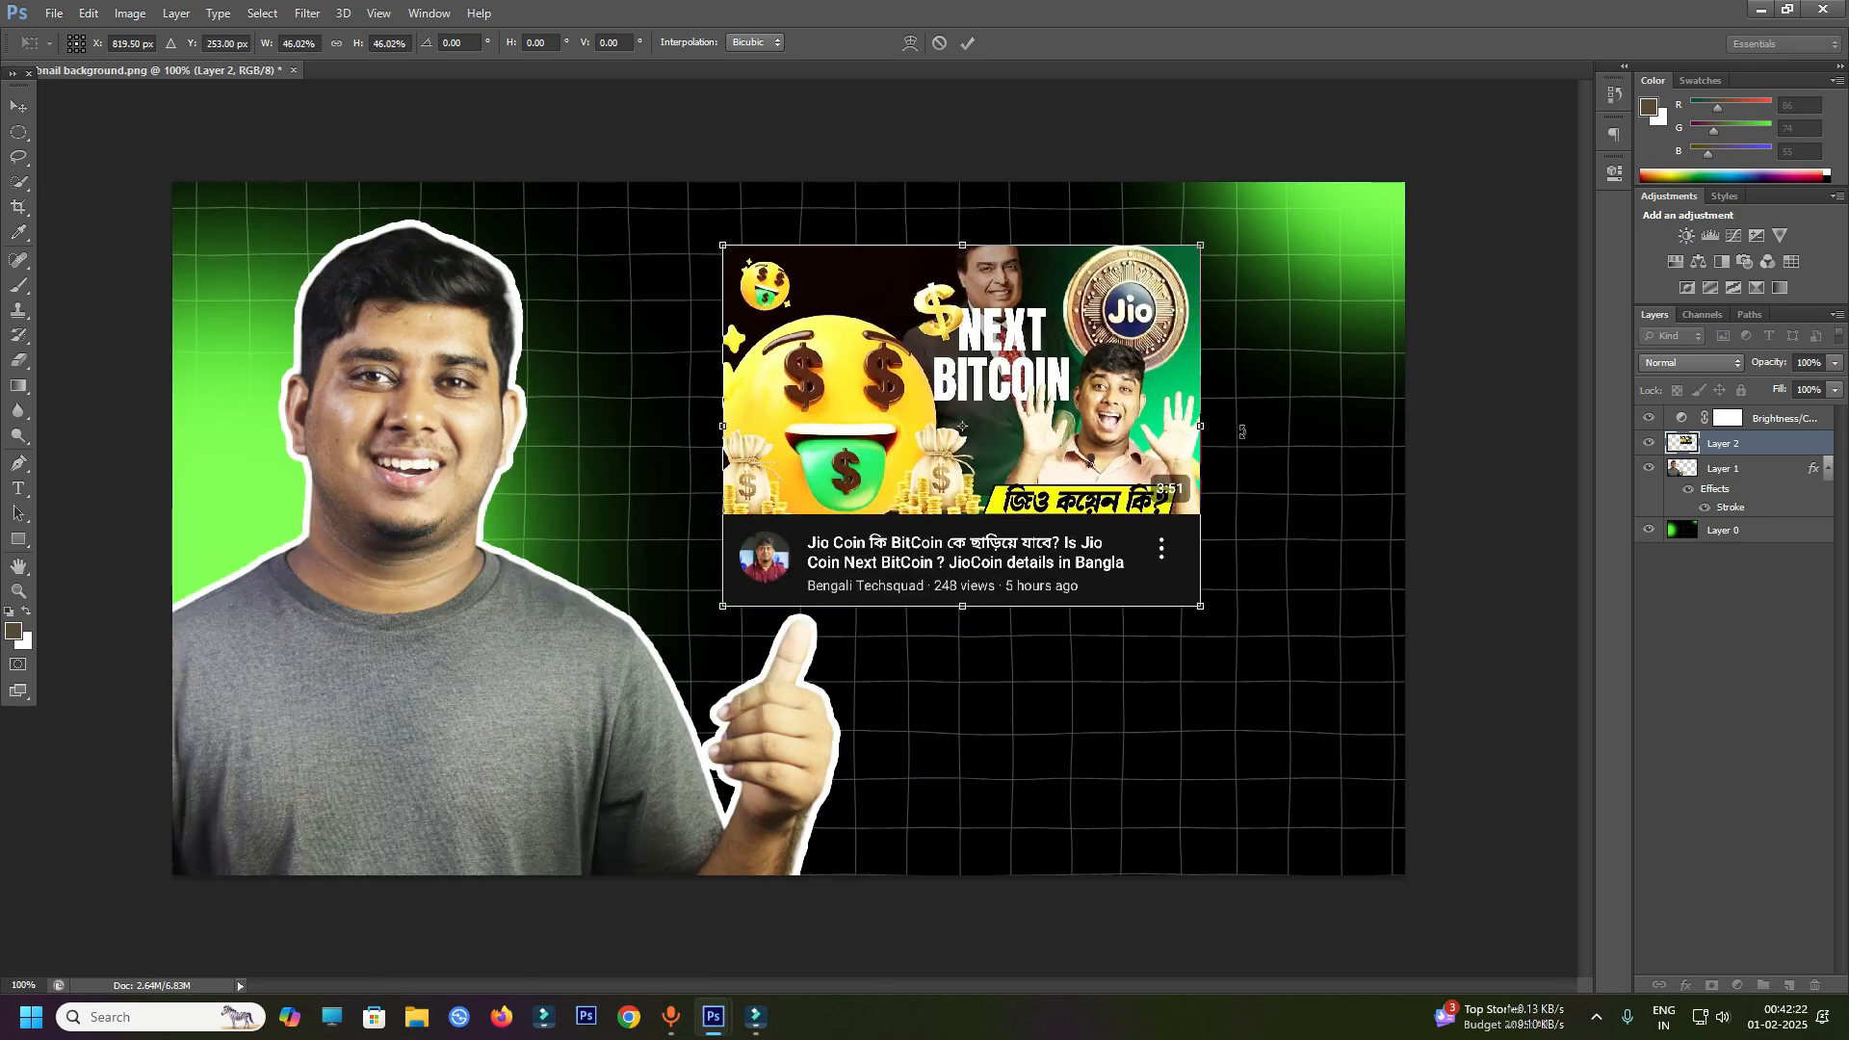
- Tilt the YouTube screenshot counterclockwise, fit it between the man's head and raised thumb, and apply the transform
left_click_drag(1243, 431, 1229, 511)
left_click_drag(998, 464, 1182, 424)
left_click_drag(1422, 275, 1340, 307)
left_click_drag(1349, 473, 1386, 335)
left_click_drag(1181, 441, 900, 450)
left_click_drag(991, 228, 1075, 124)
left_click_drag(1007, 312, 990, 335)
left_click_drag(1044, 149, 1023, 172)
left_click_drag(929, 349, 939, 338)
key("Return")
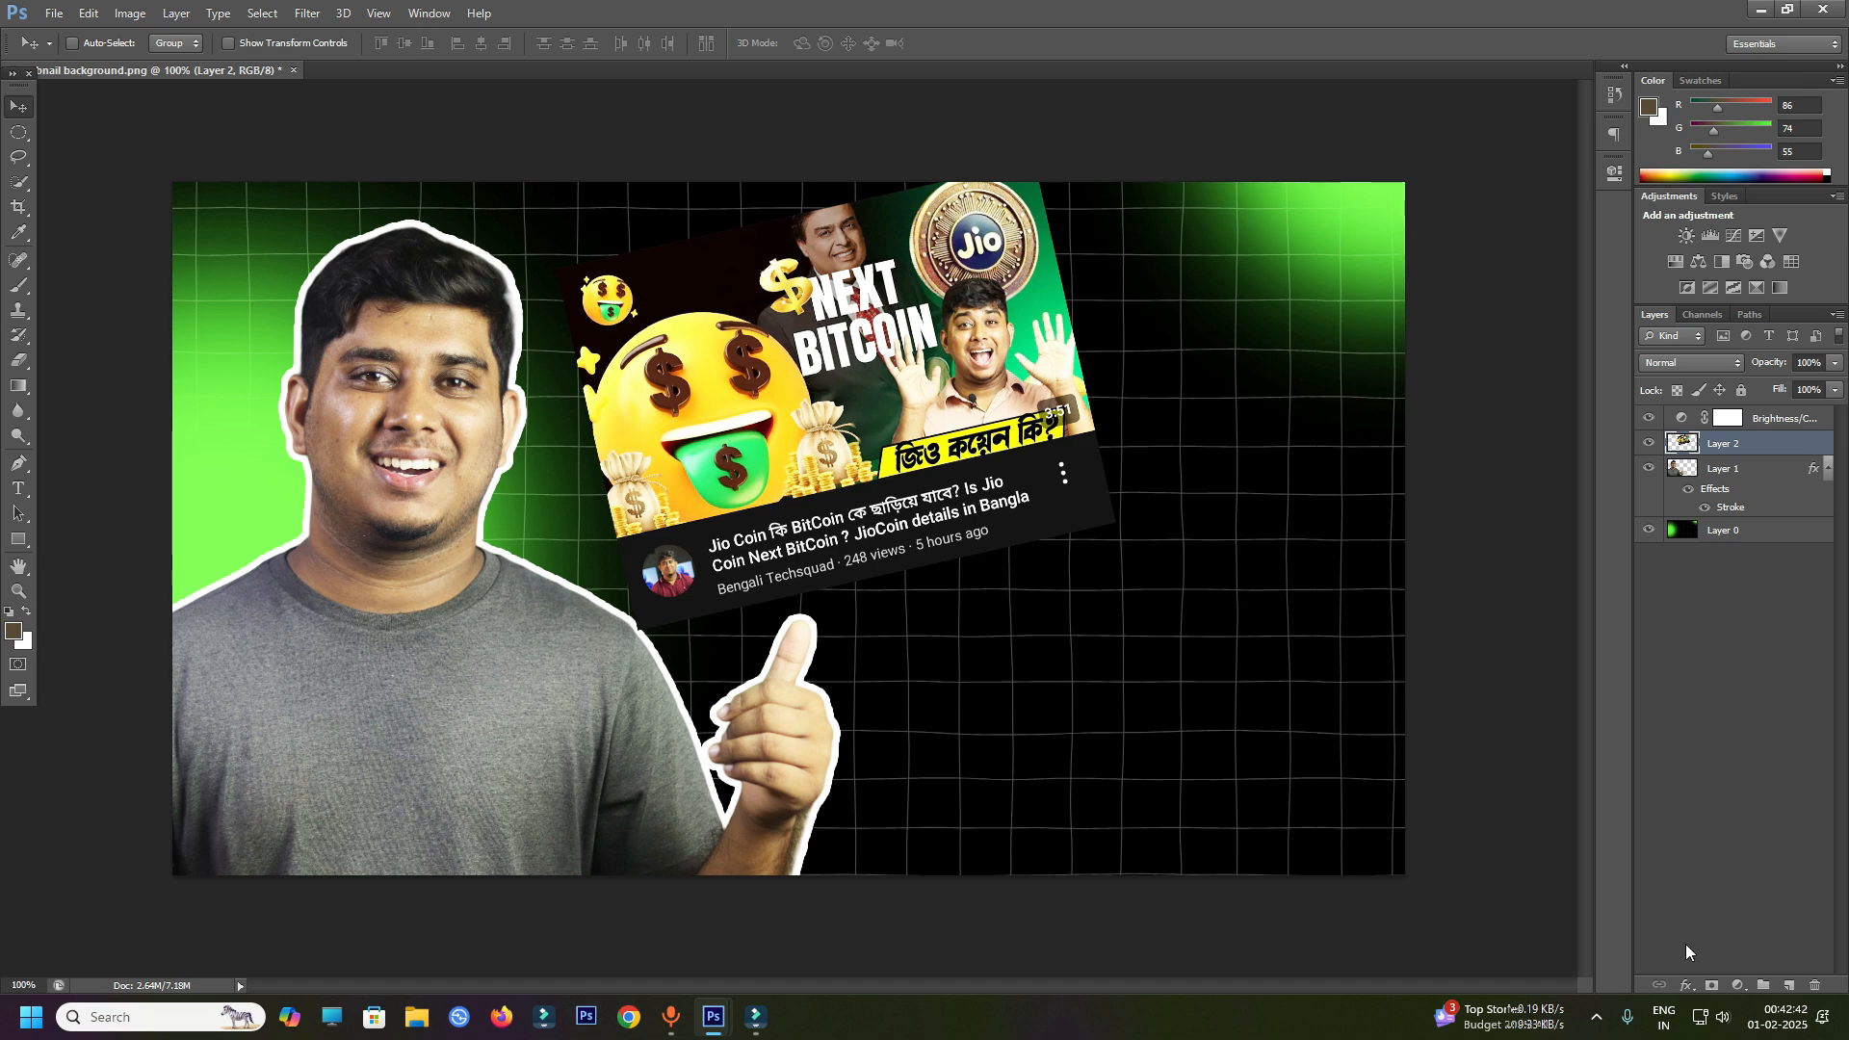
- Add a Stroke effect to the YouTube screenshot layer and set its color to magenta (de00ff)
left_click(1683, 985)
left_click(1732, 802)
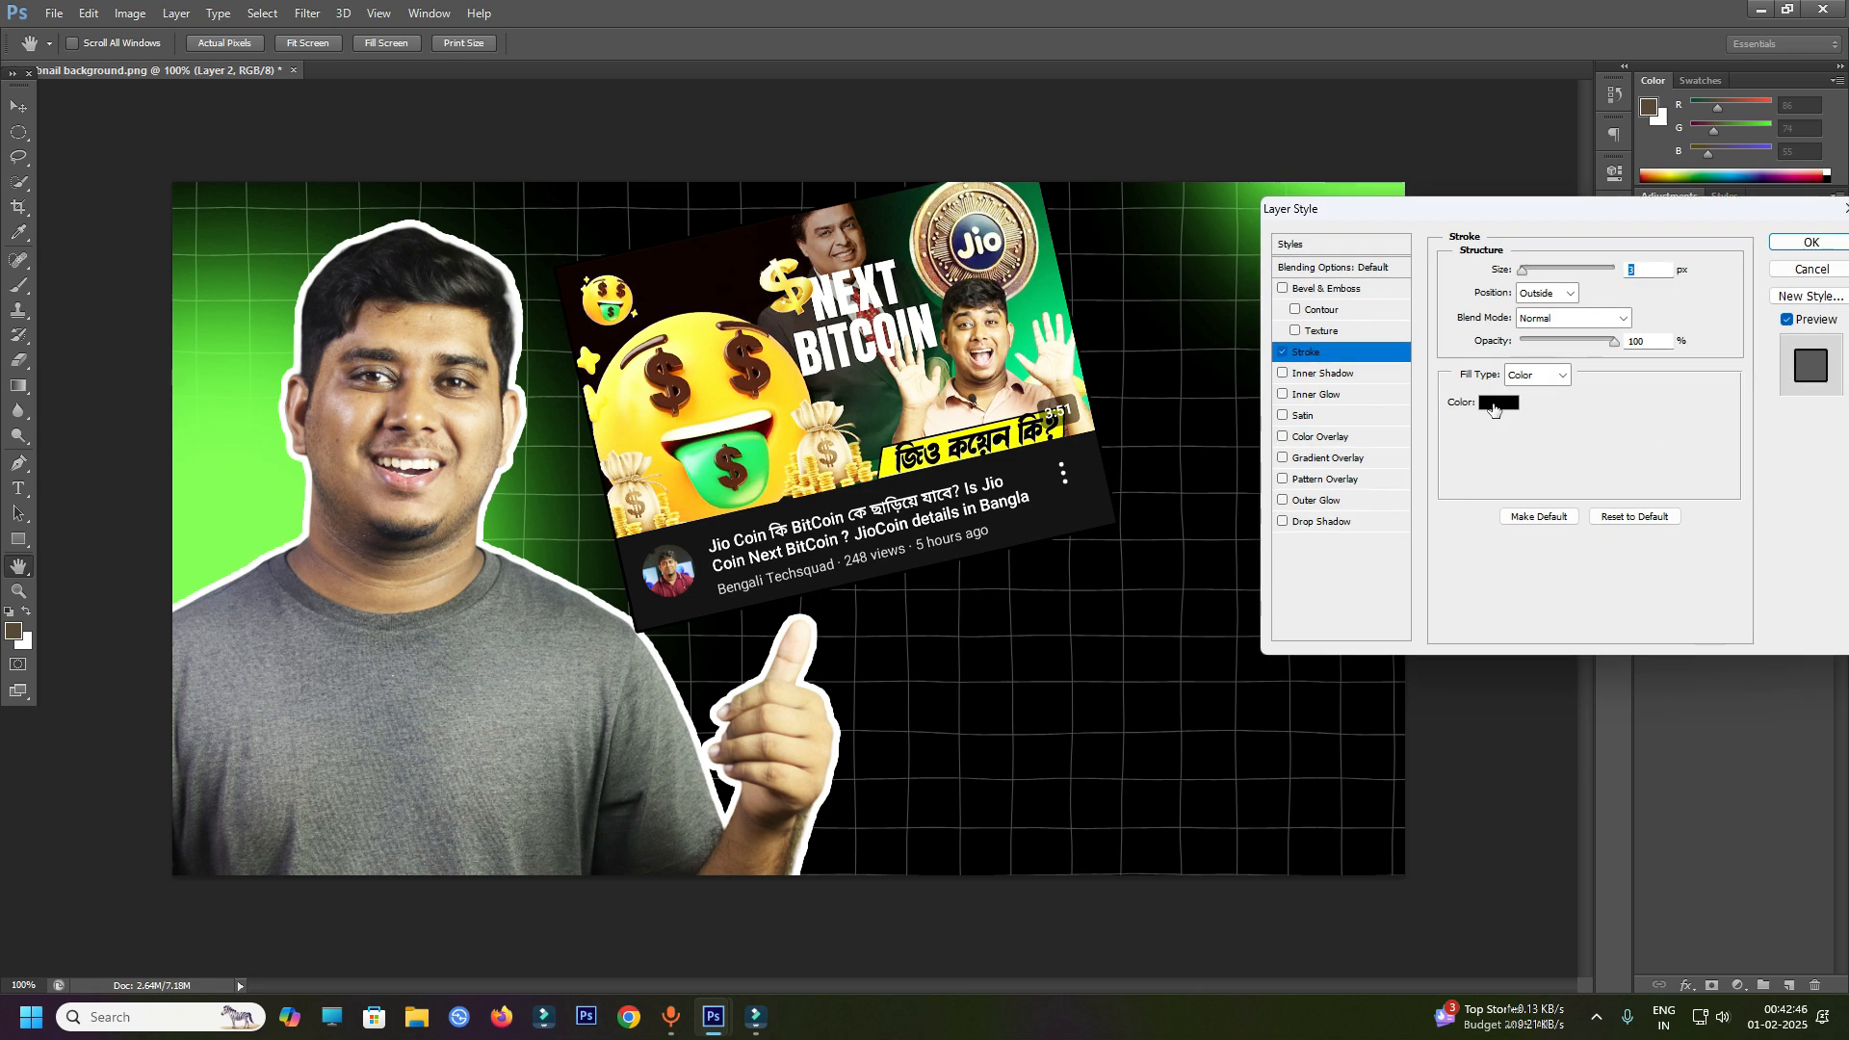
left_click(1494, 405)
left_click(1679, 414)
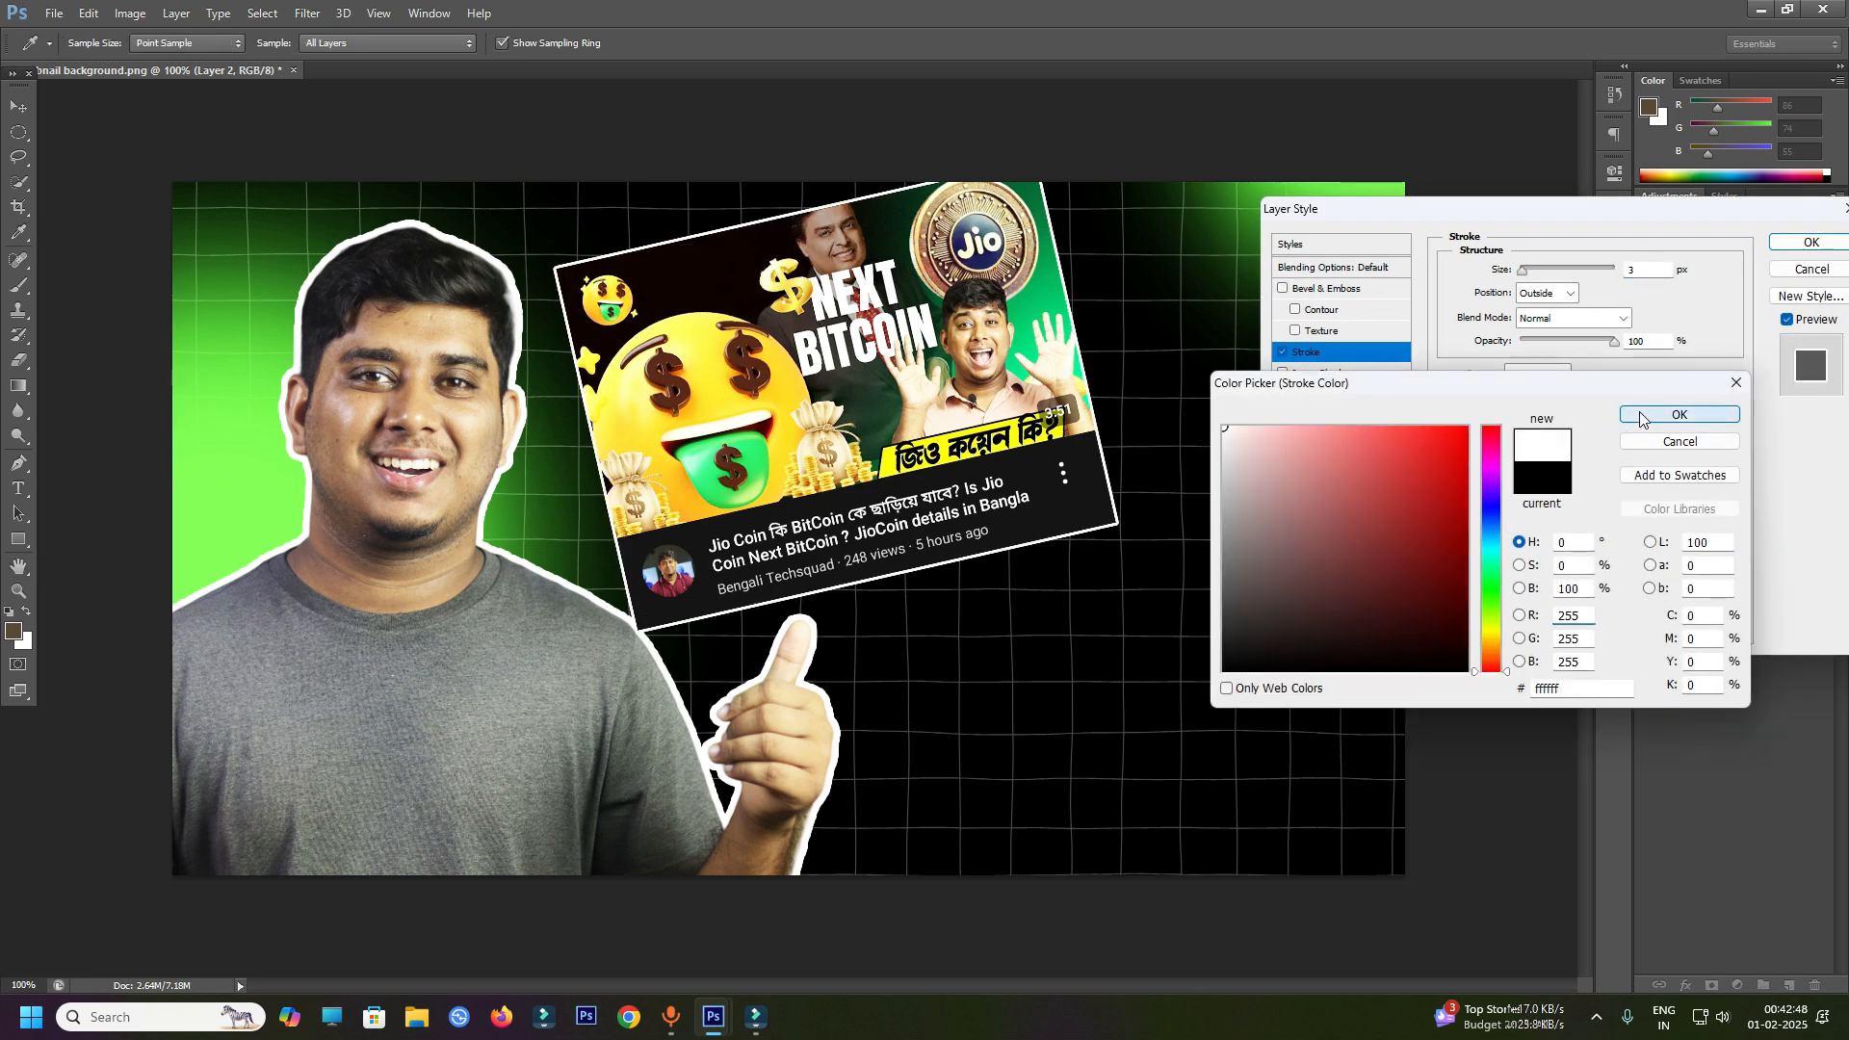
left_click(1494, 411)
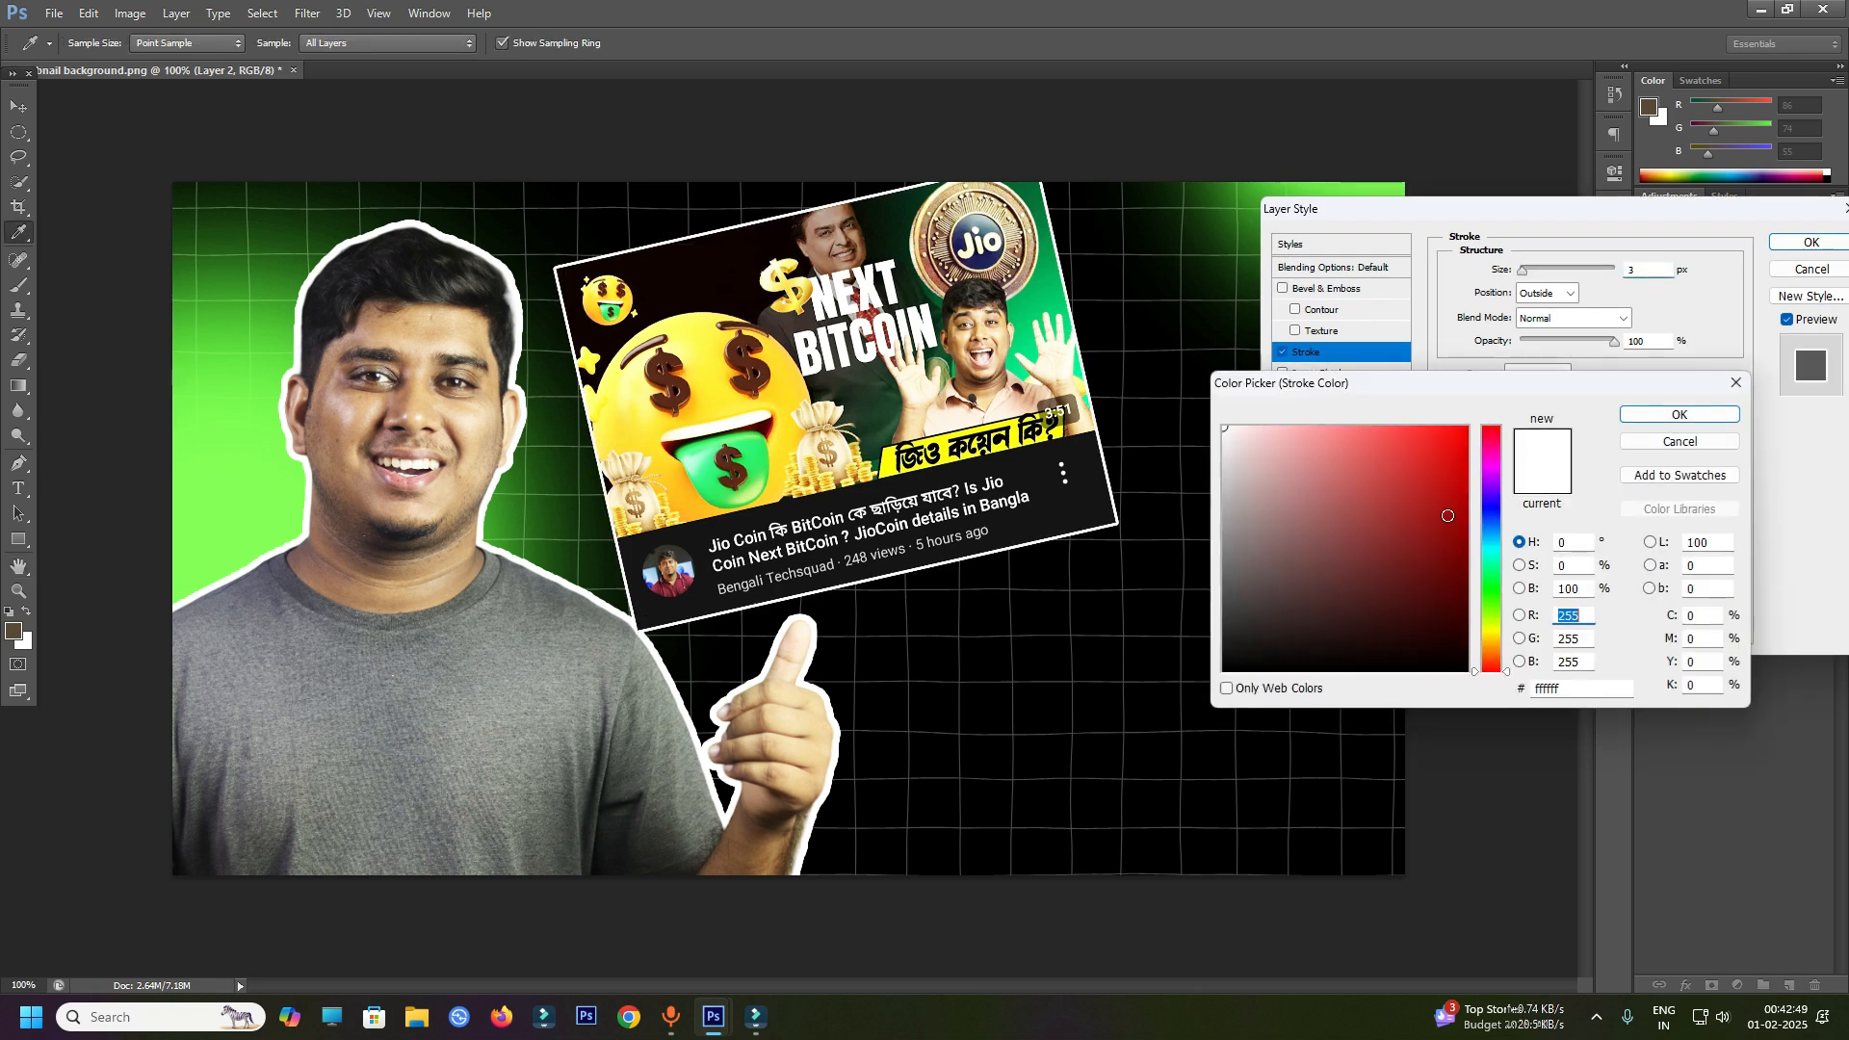
left_click(1490, 585)
left_click(1466, 427)
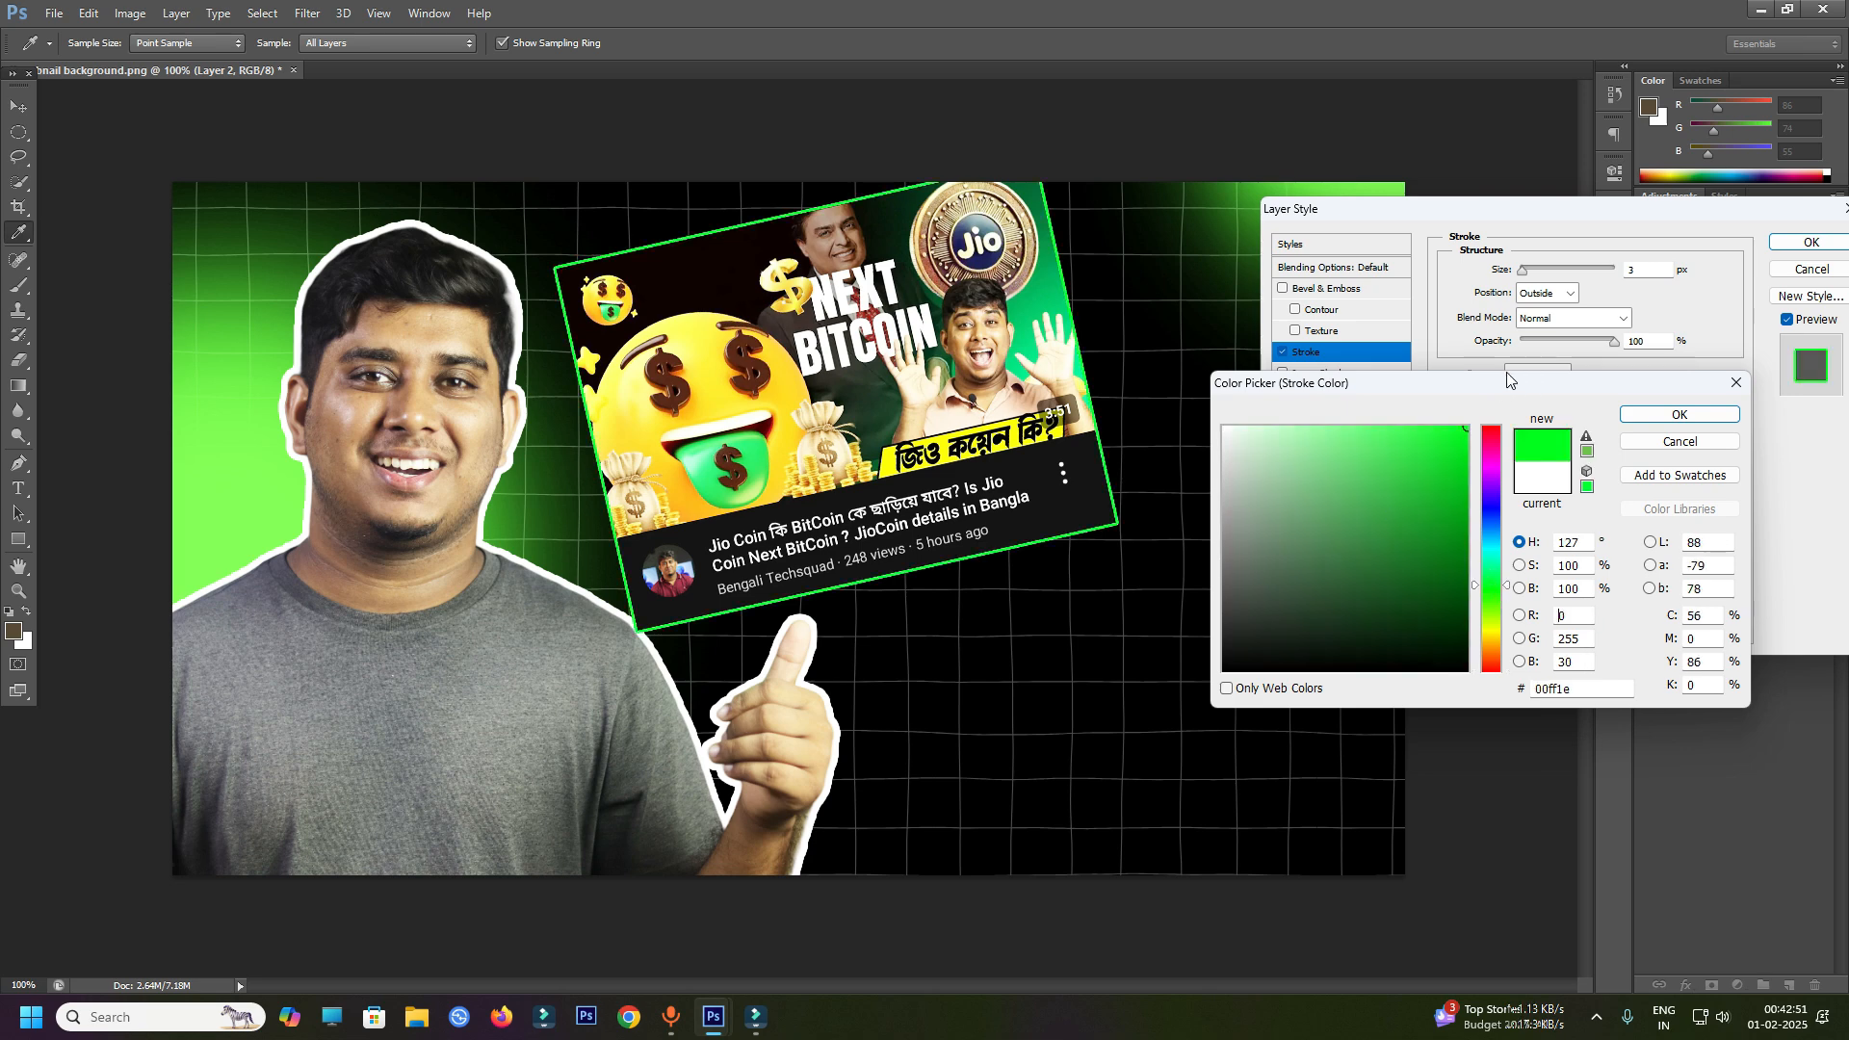
left_click(1491, 507)
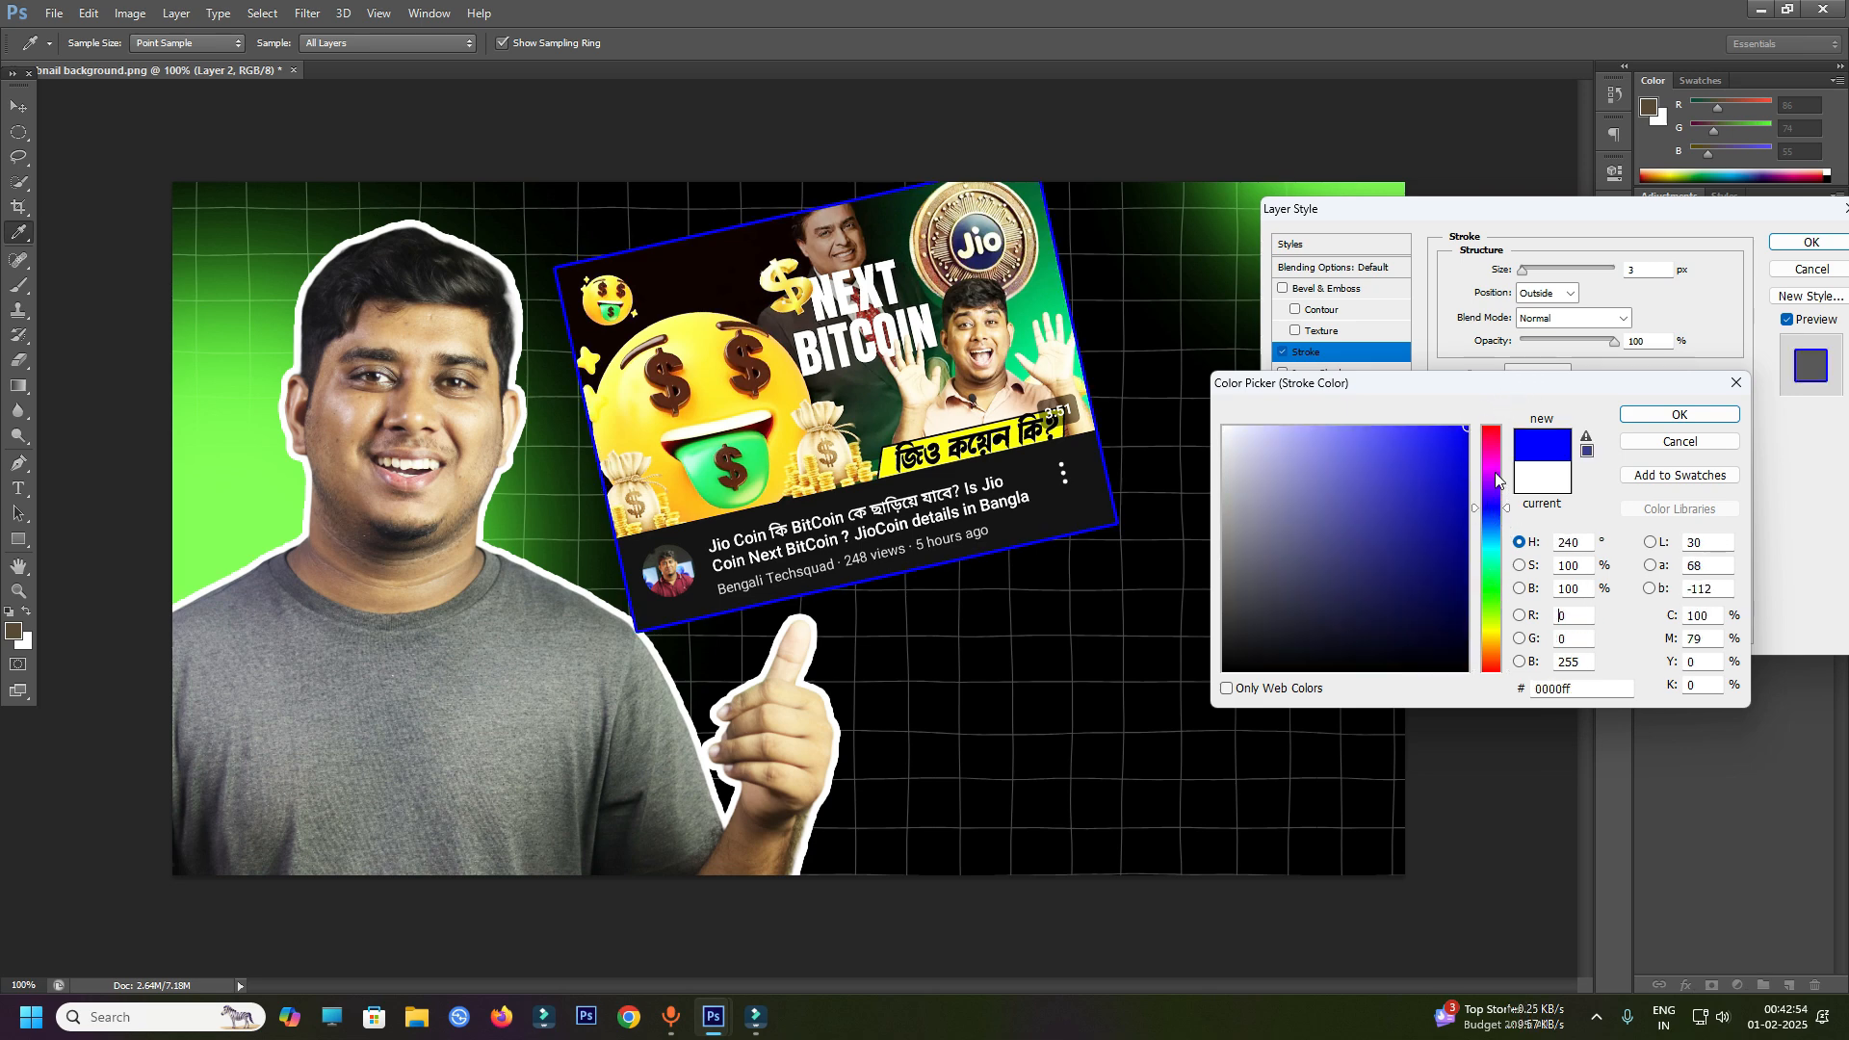
left_click(1496, 474)
left_click(1635, 416)
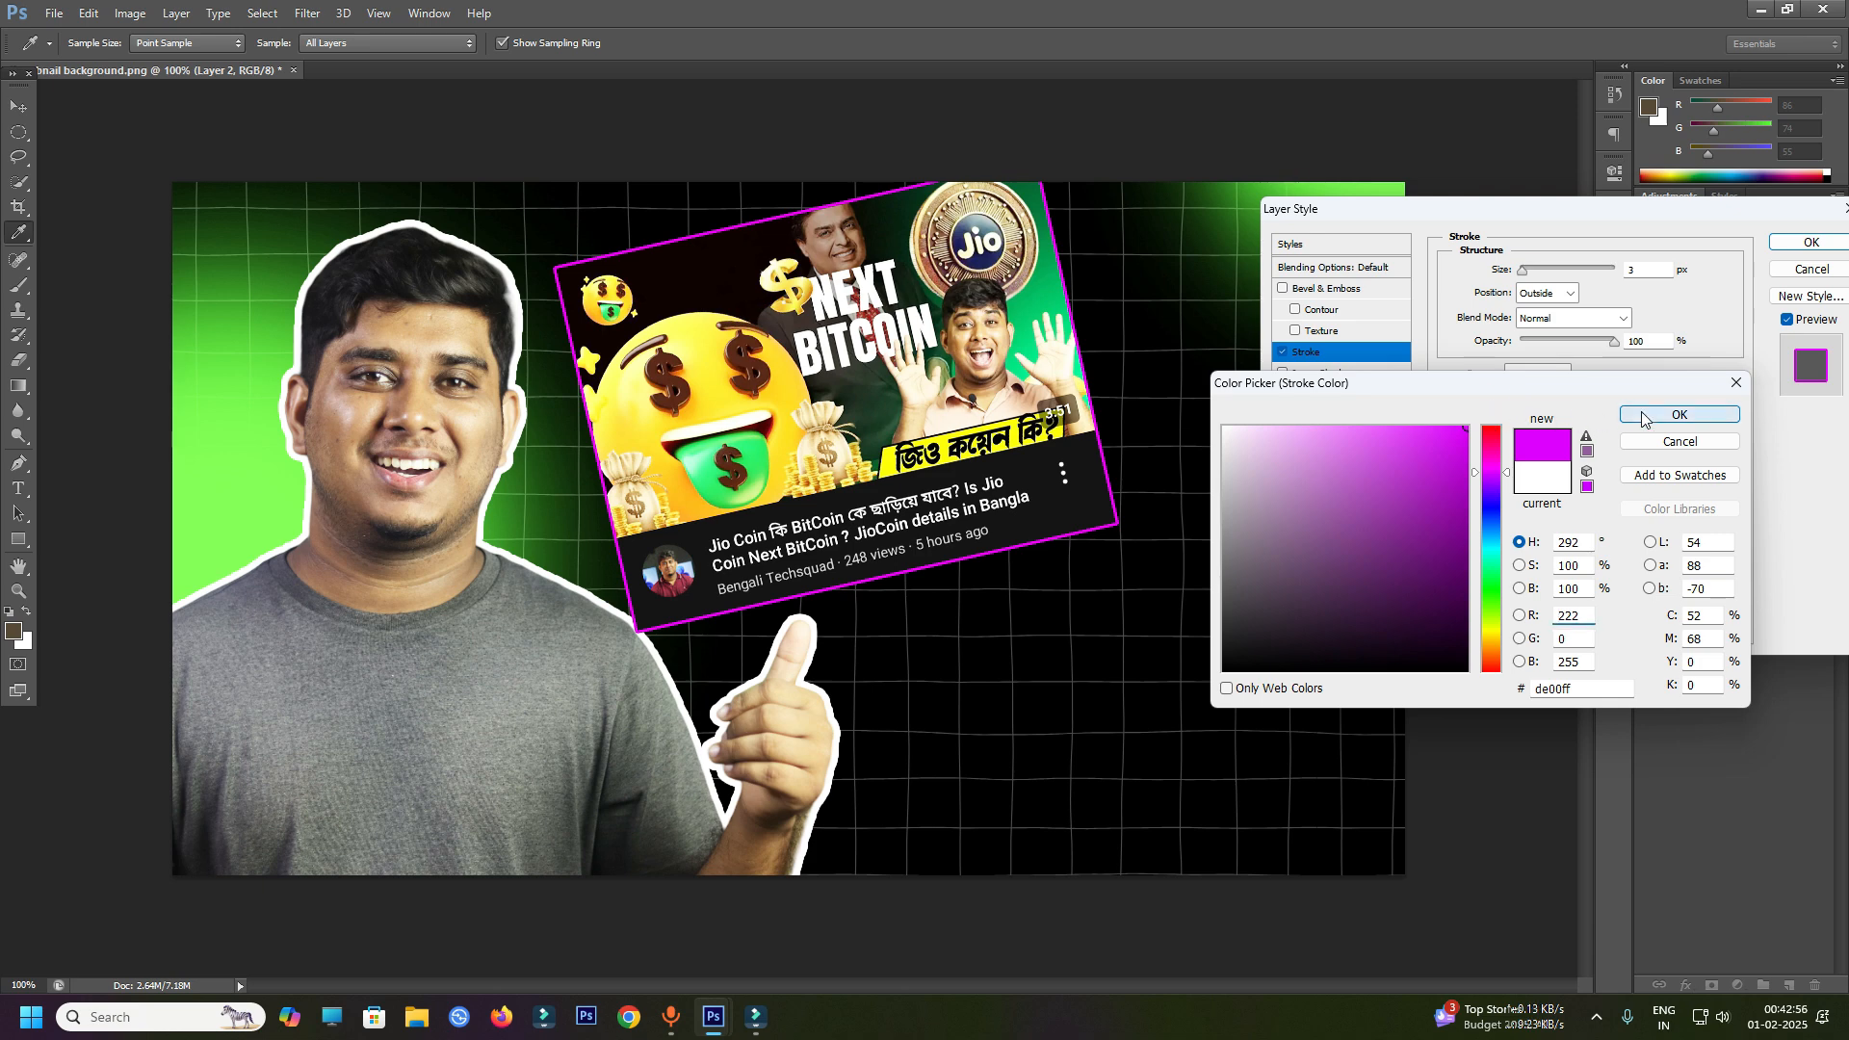
- Thicken the screenshot's magenta stroke into a bold border and apply the layer style
double_click(1632, 271)
key("Up")
key("Up")
key("Up")
key("Up")
key("Up")
key("Up")
key("Up")
key("Up")
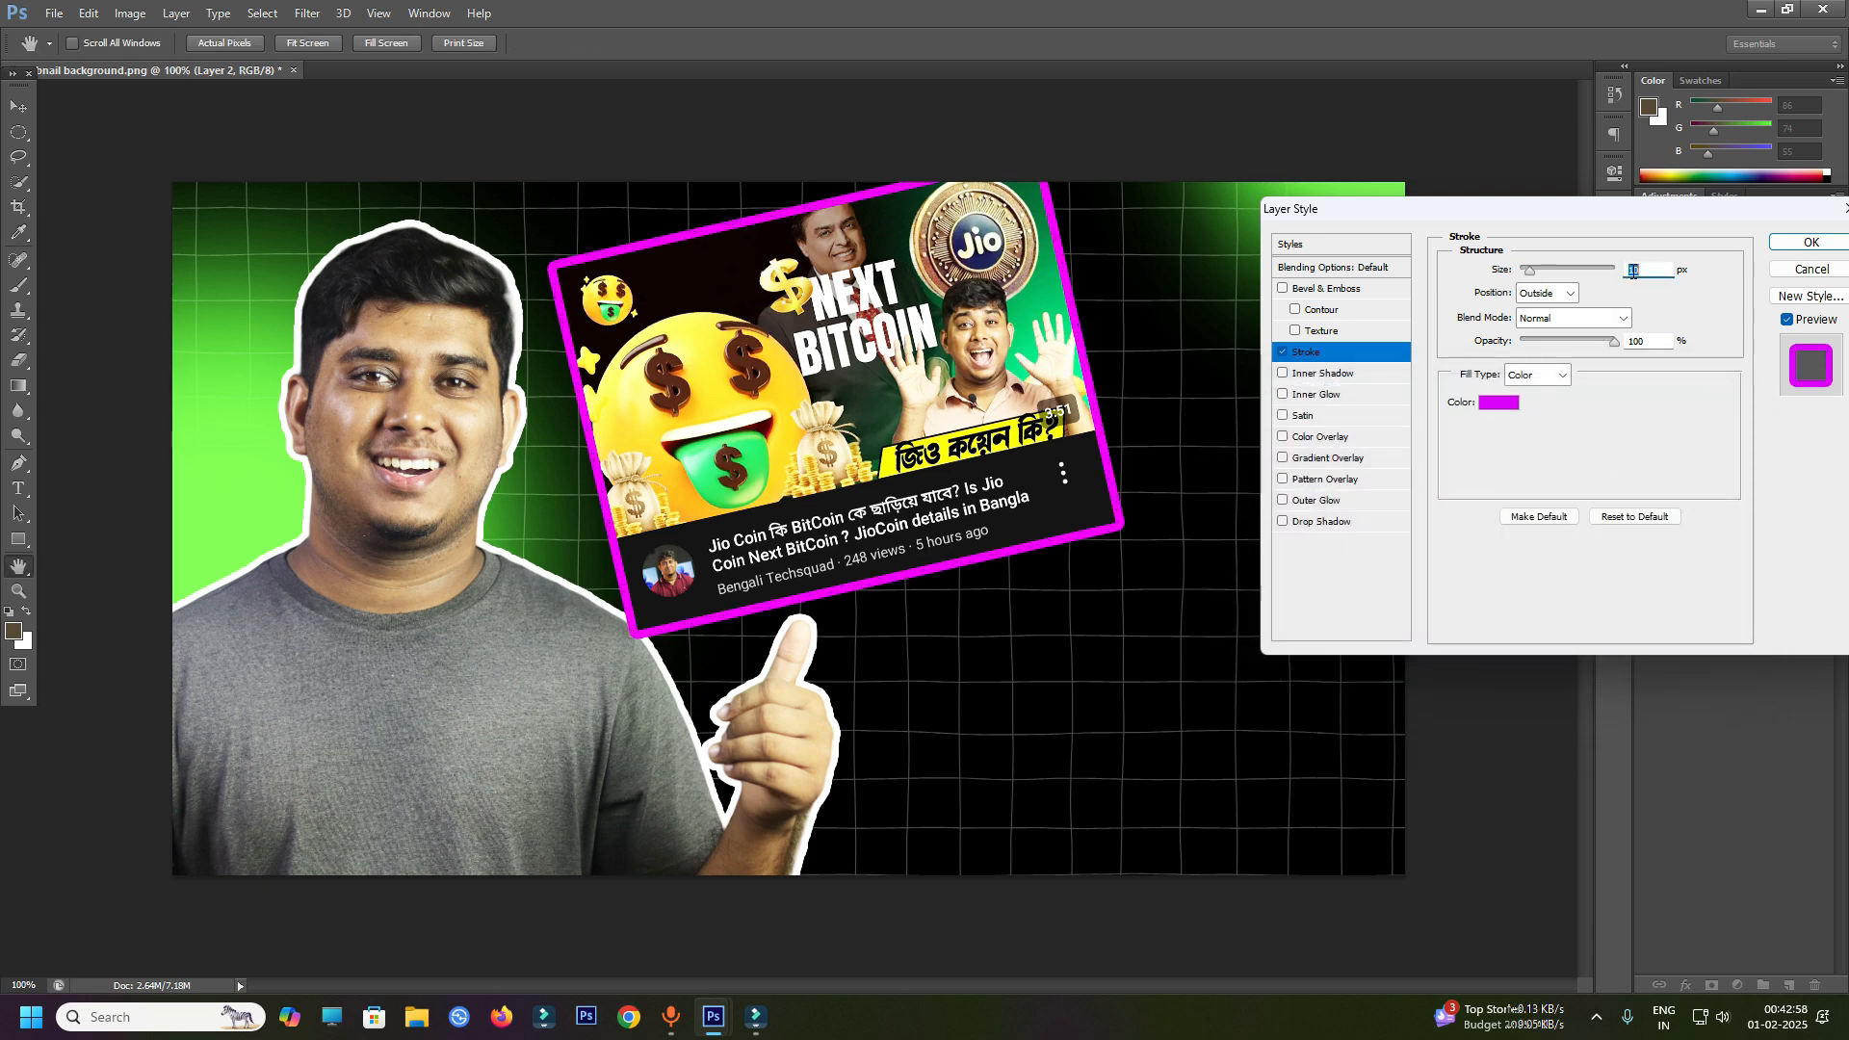
key("Down")
key("Down")
key("Down")
key("Down")
key("Down")
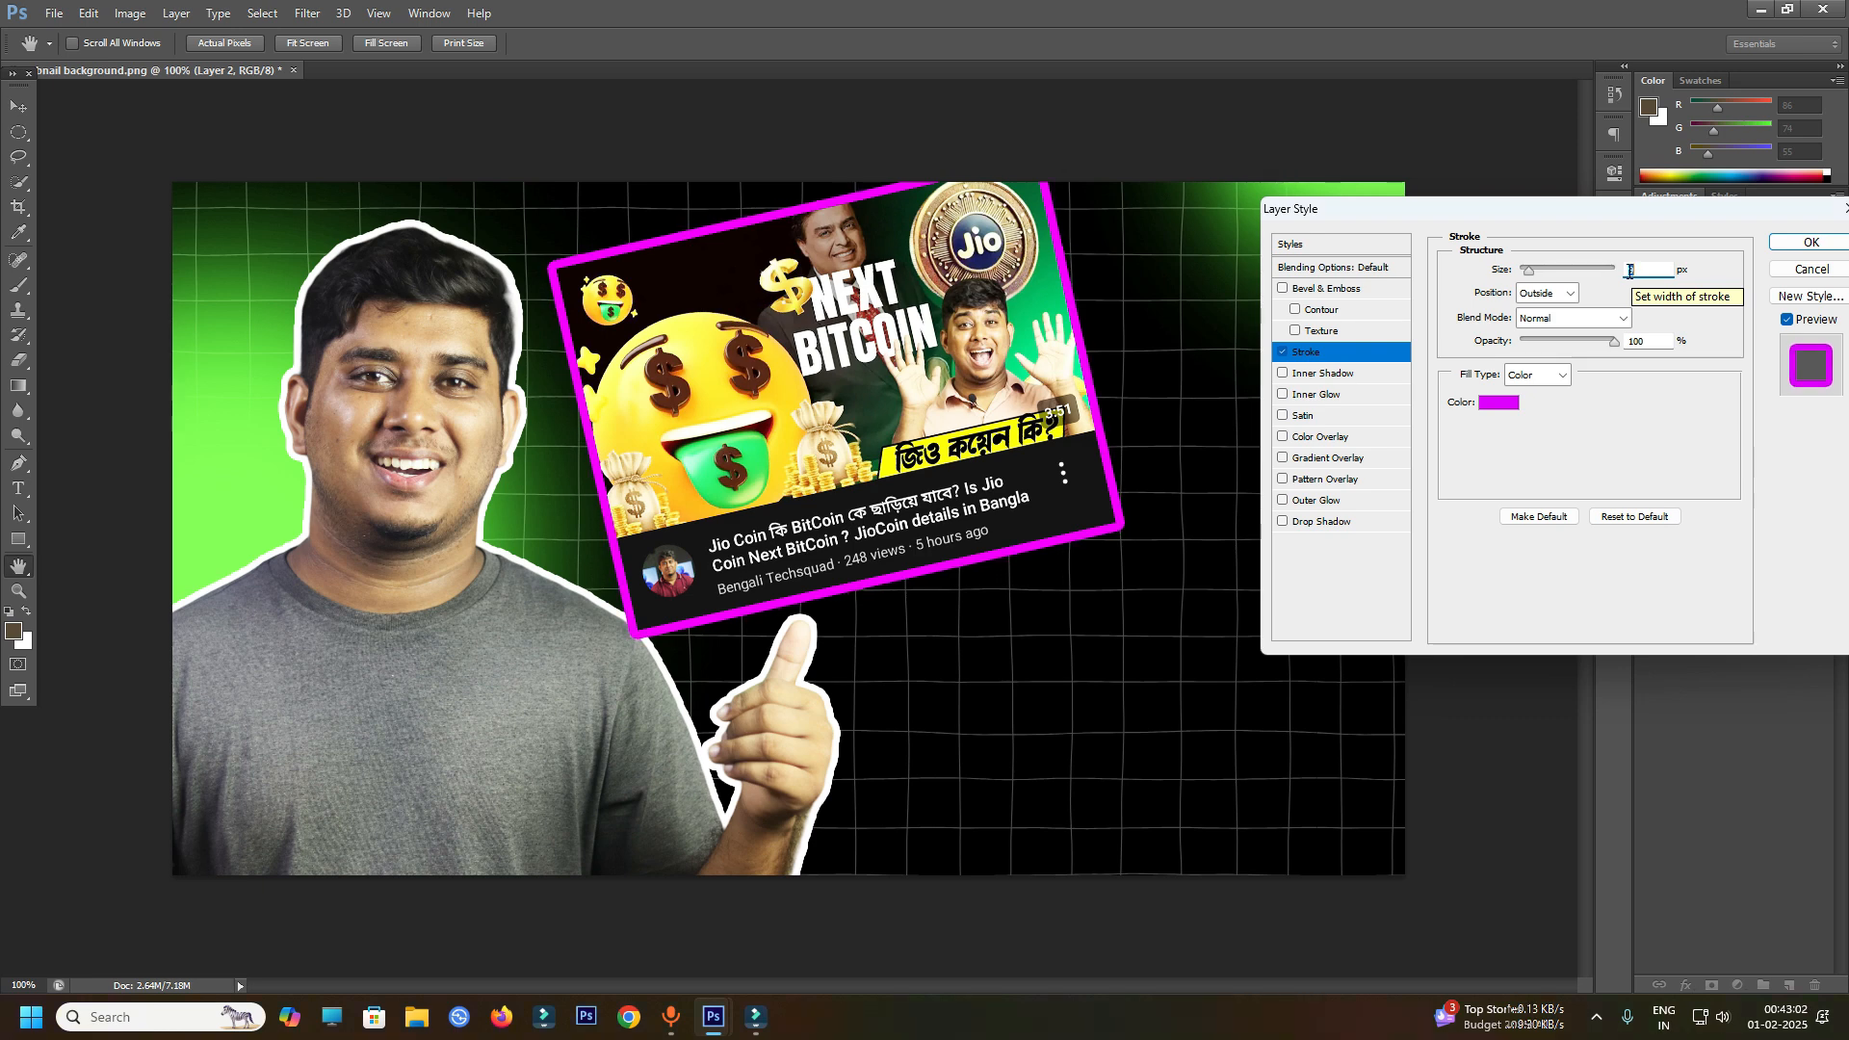
left_click(1809, 243)
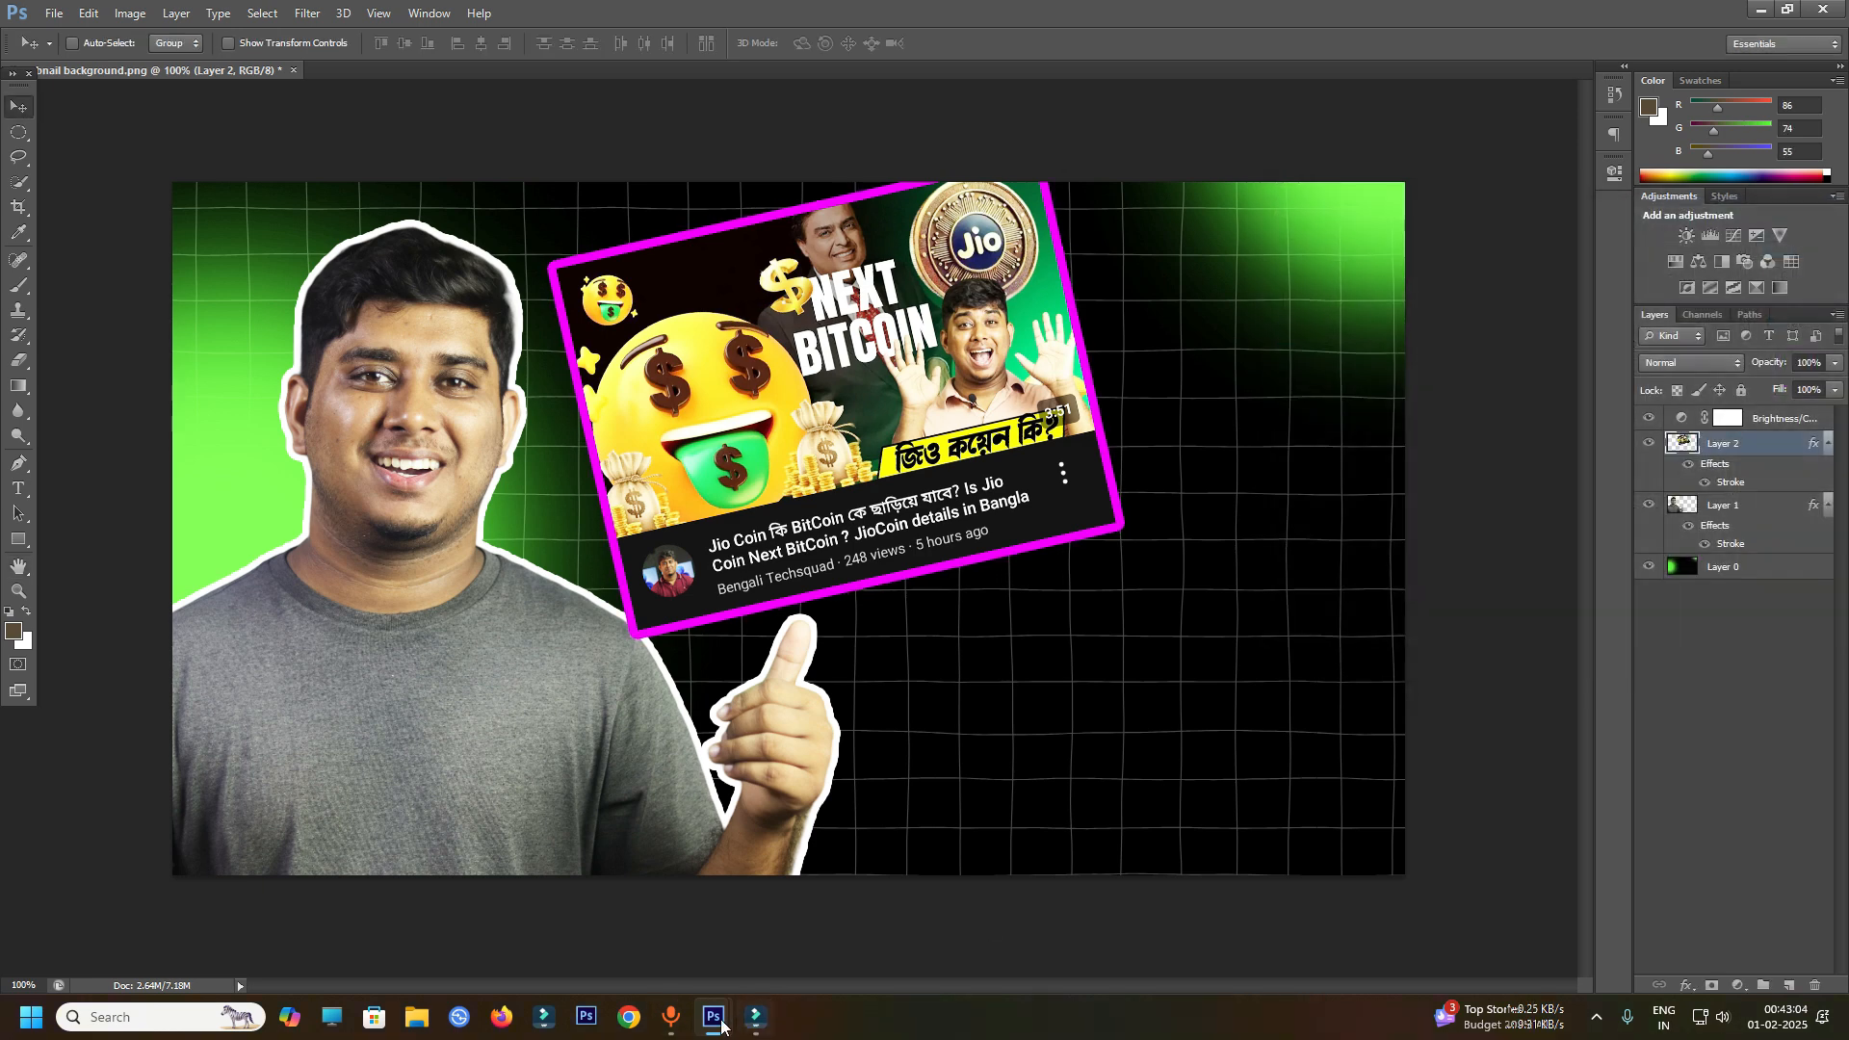
- Draw a wide text box below the screenshot, from beside the raised thumb to the canvas edge
mouse_move(722, 1025)
left_click(24, 491)
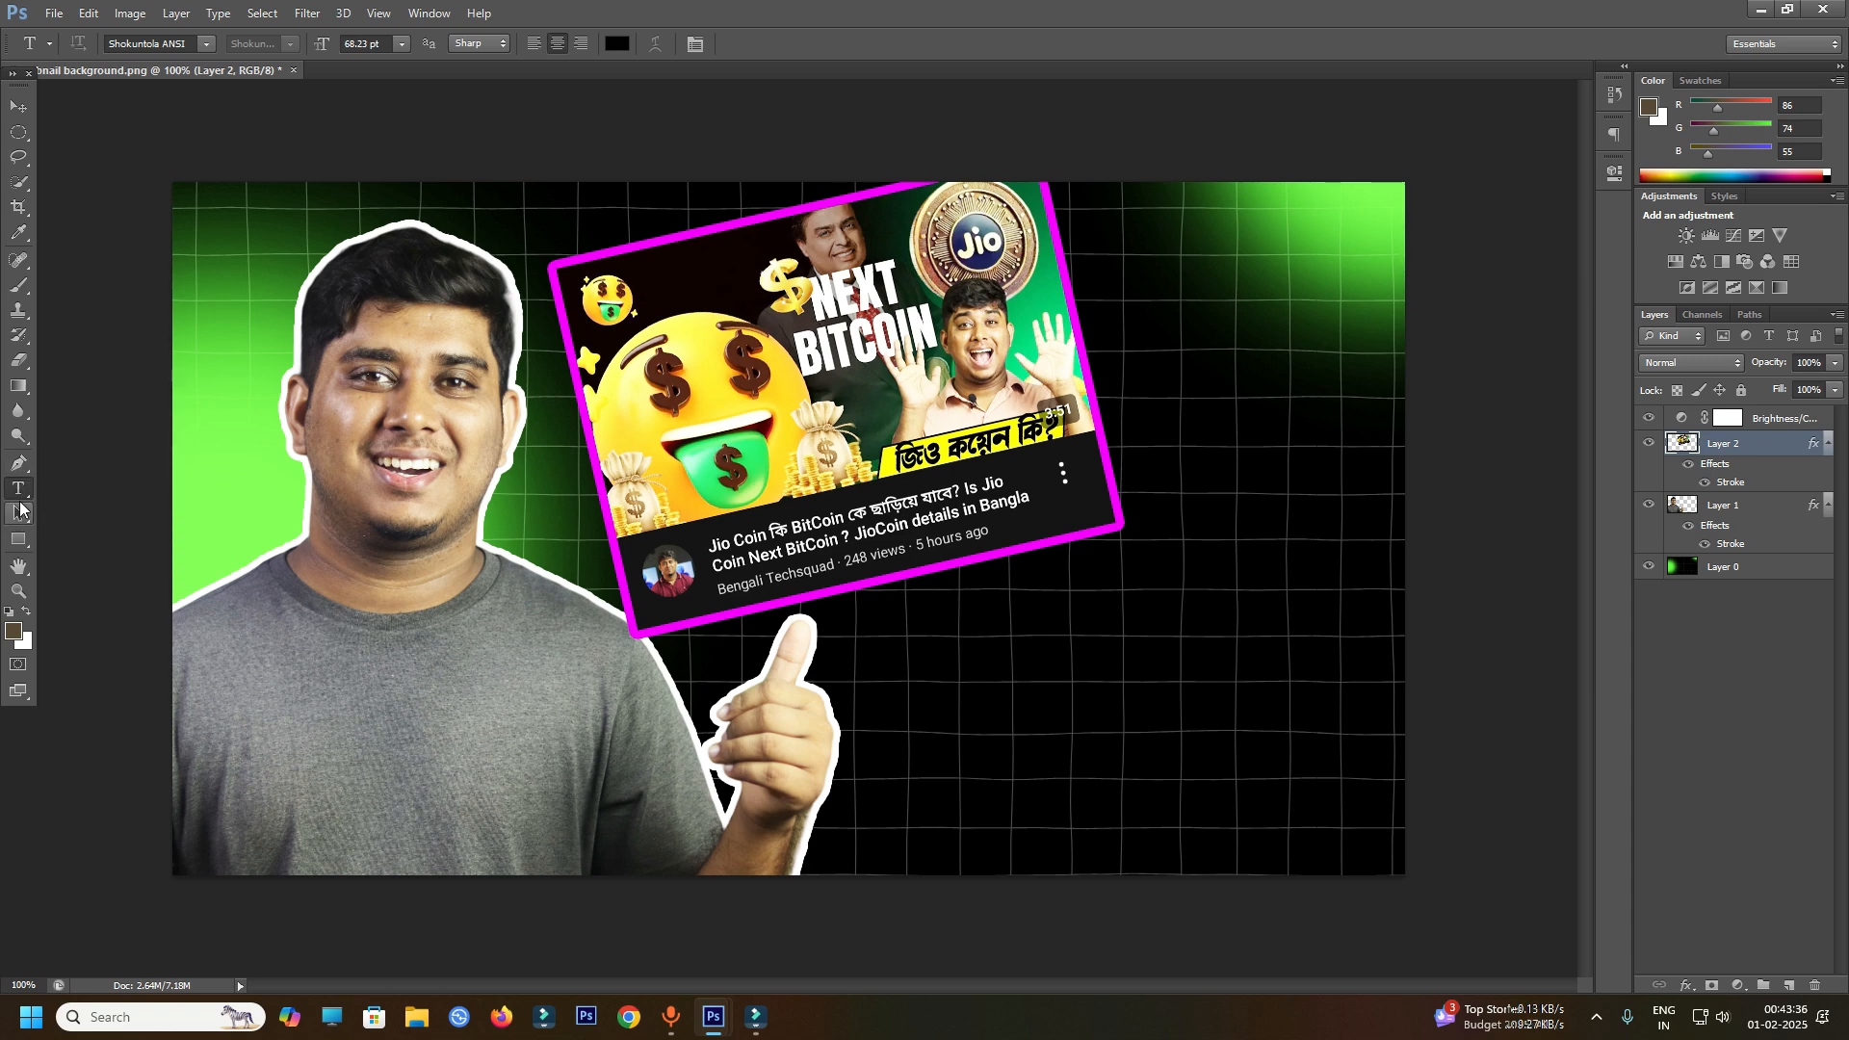
left_click_drag(860, 620, 1427, 745)
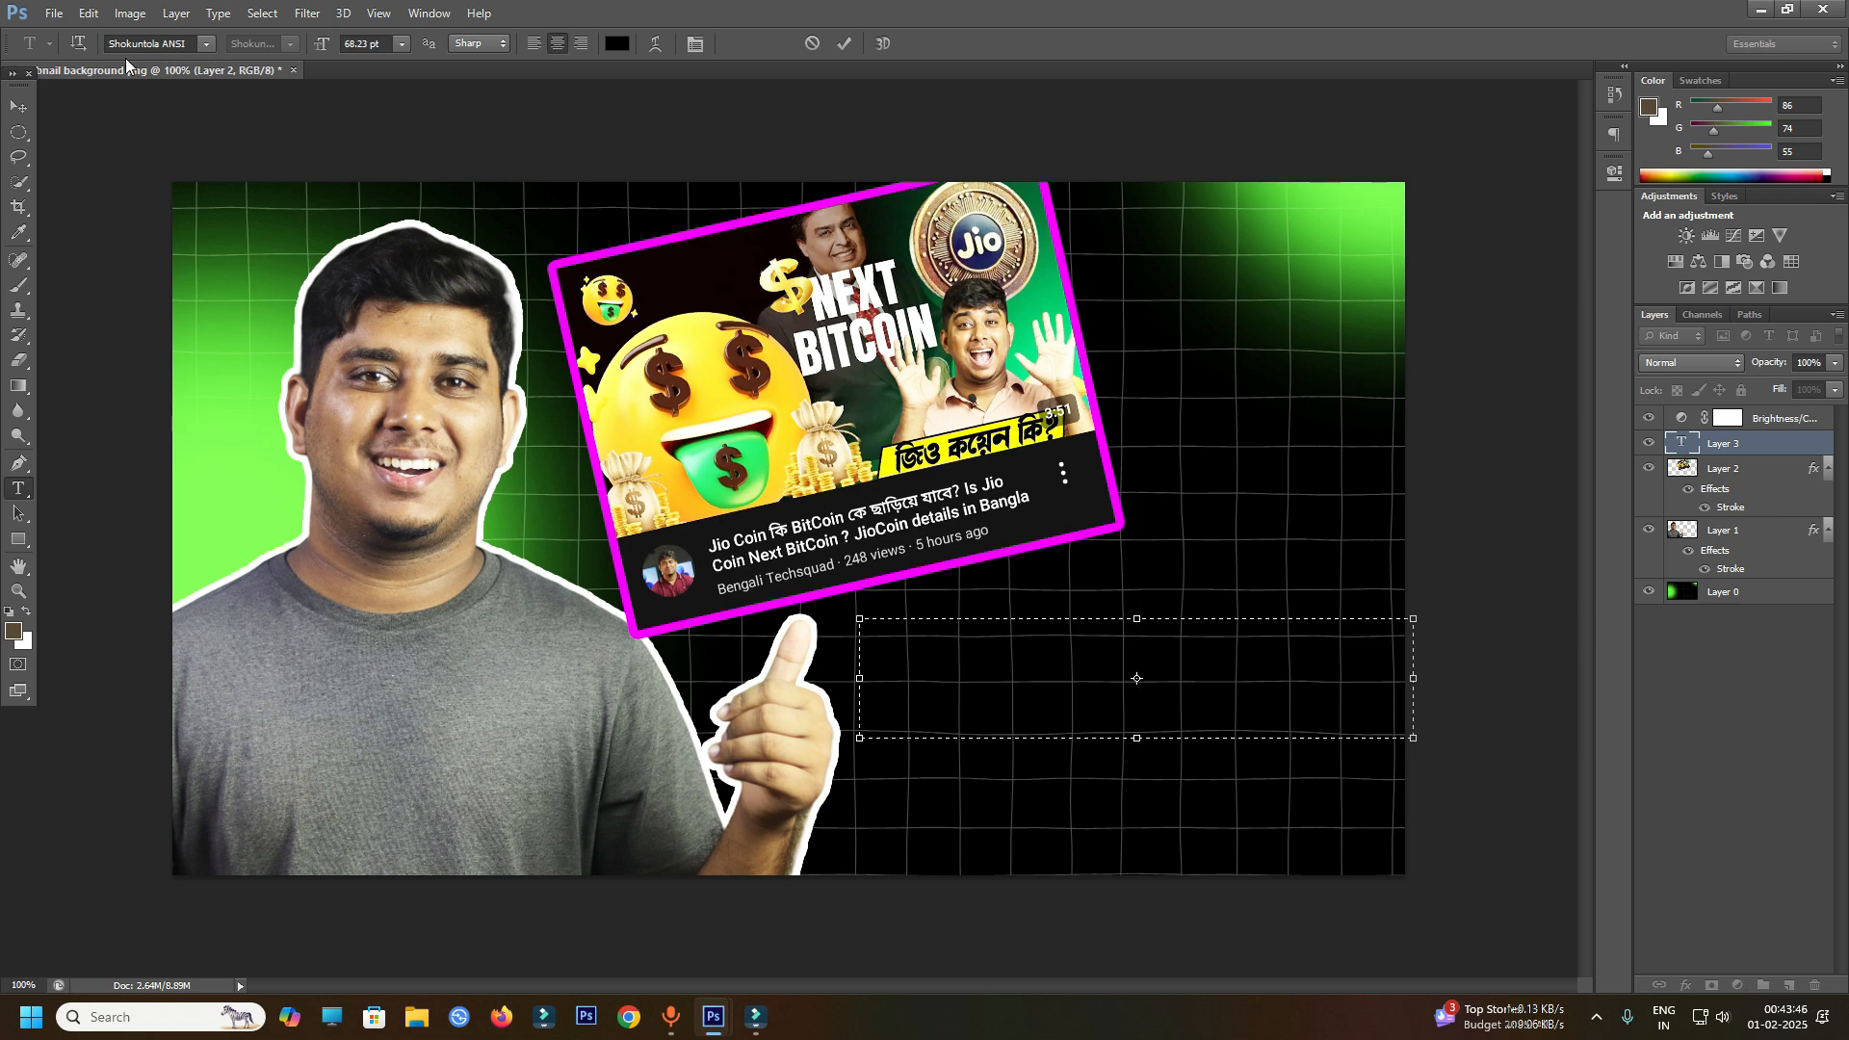
- Set the text font to Rockwell Condensed and enter THUMBNAIL in the text box
left_click(204, 45)
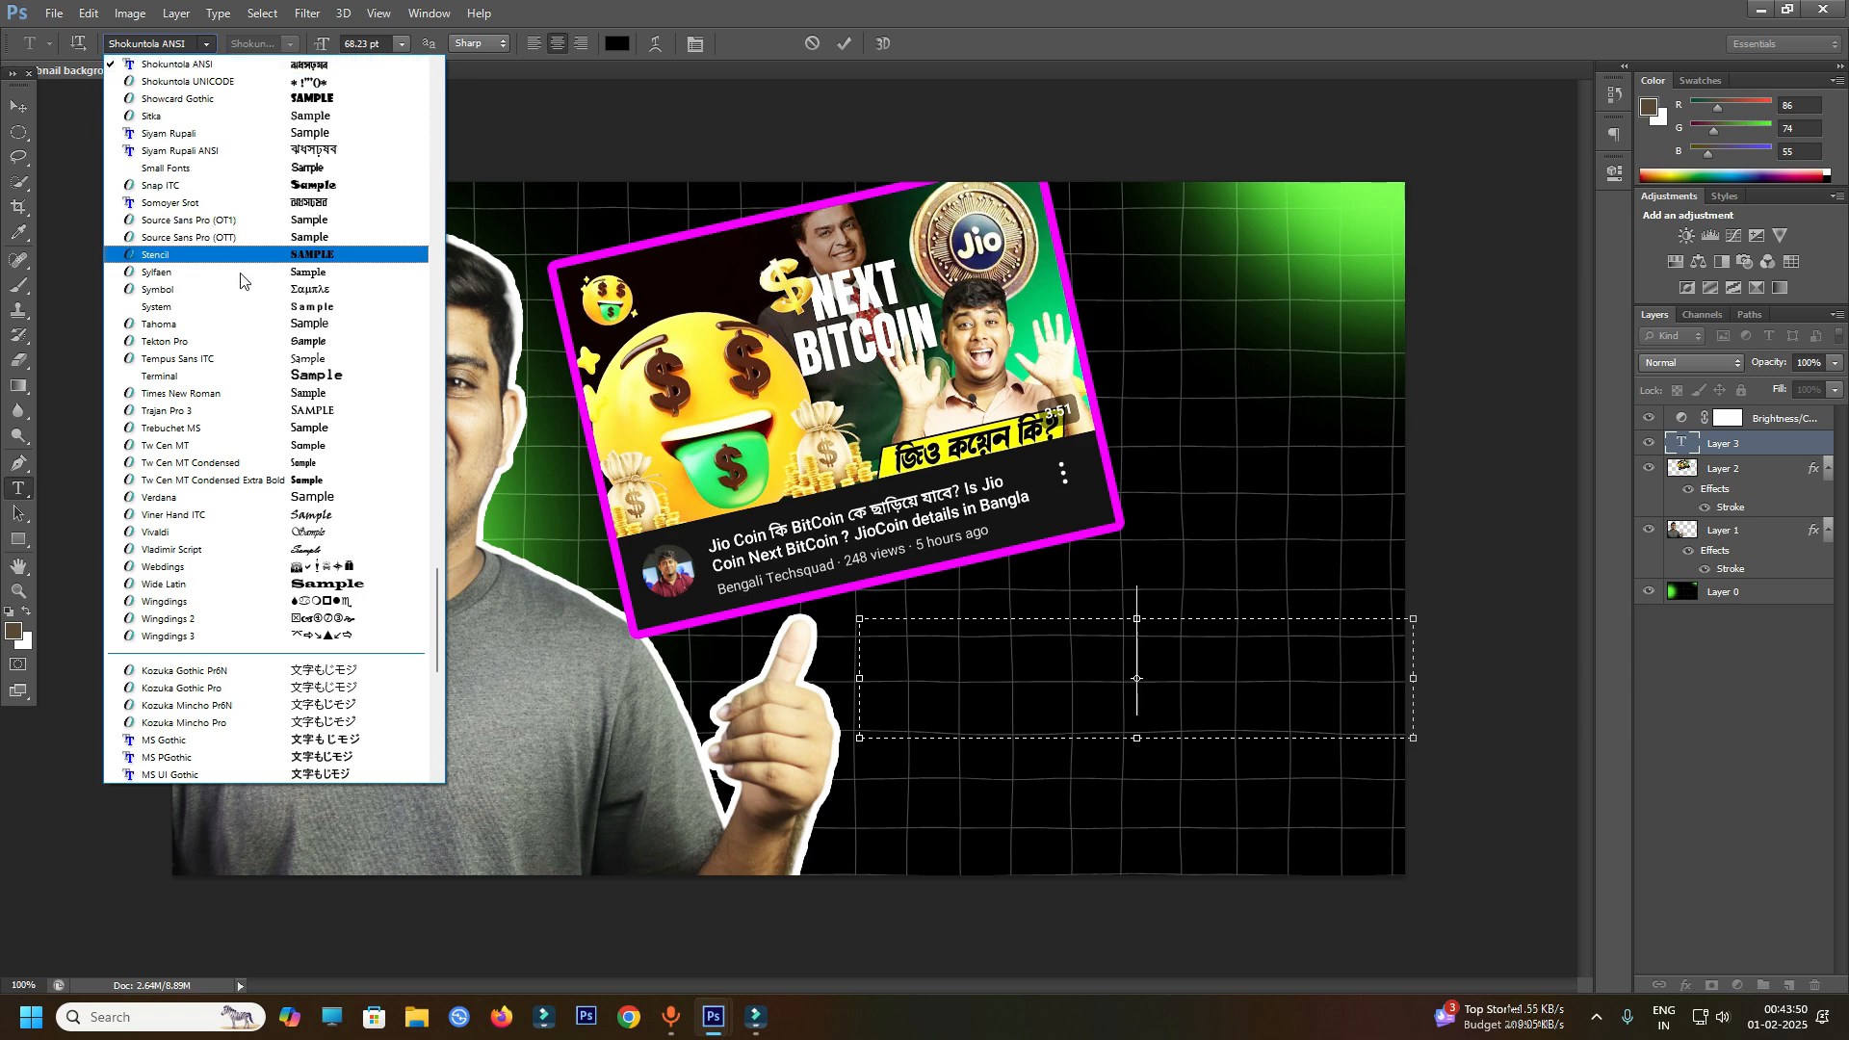
scroll(243, 365, "down", 2)
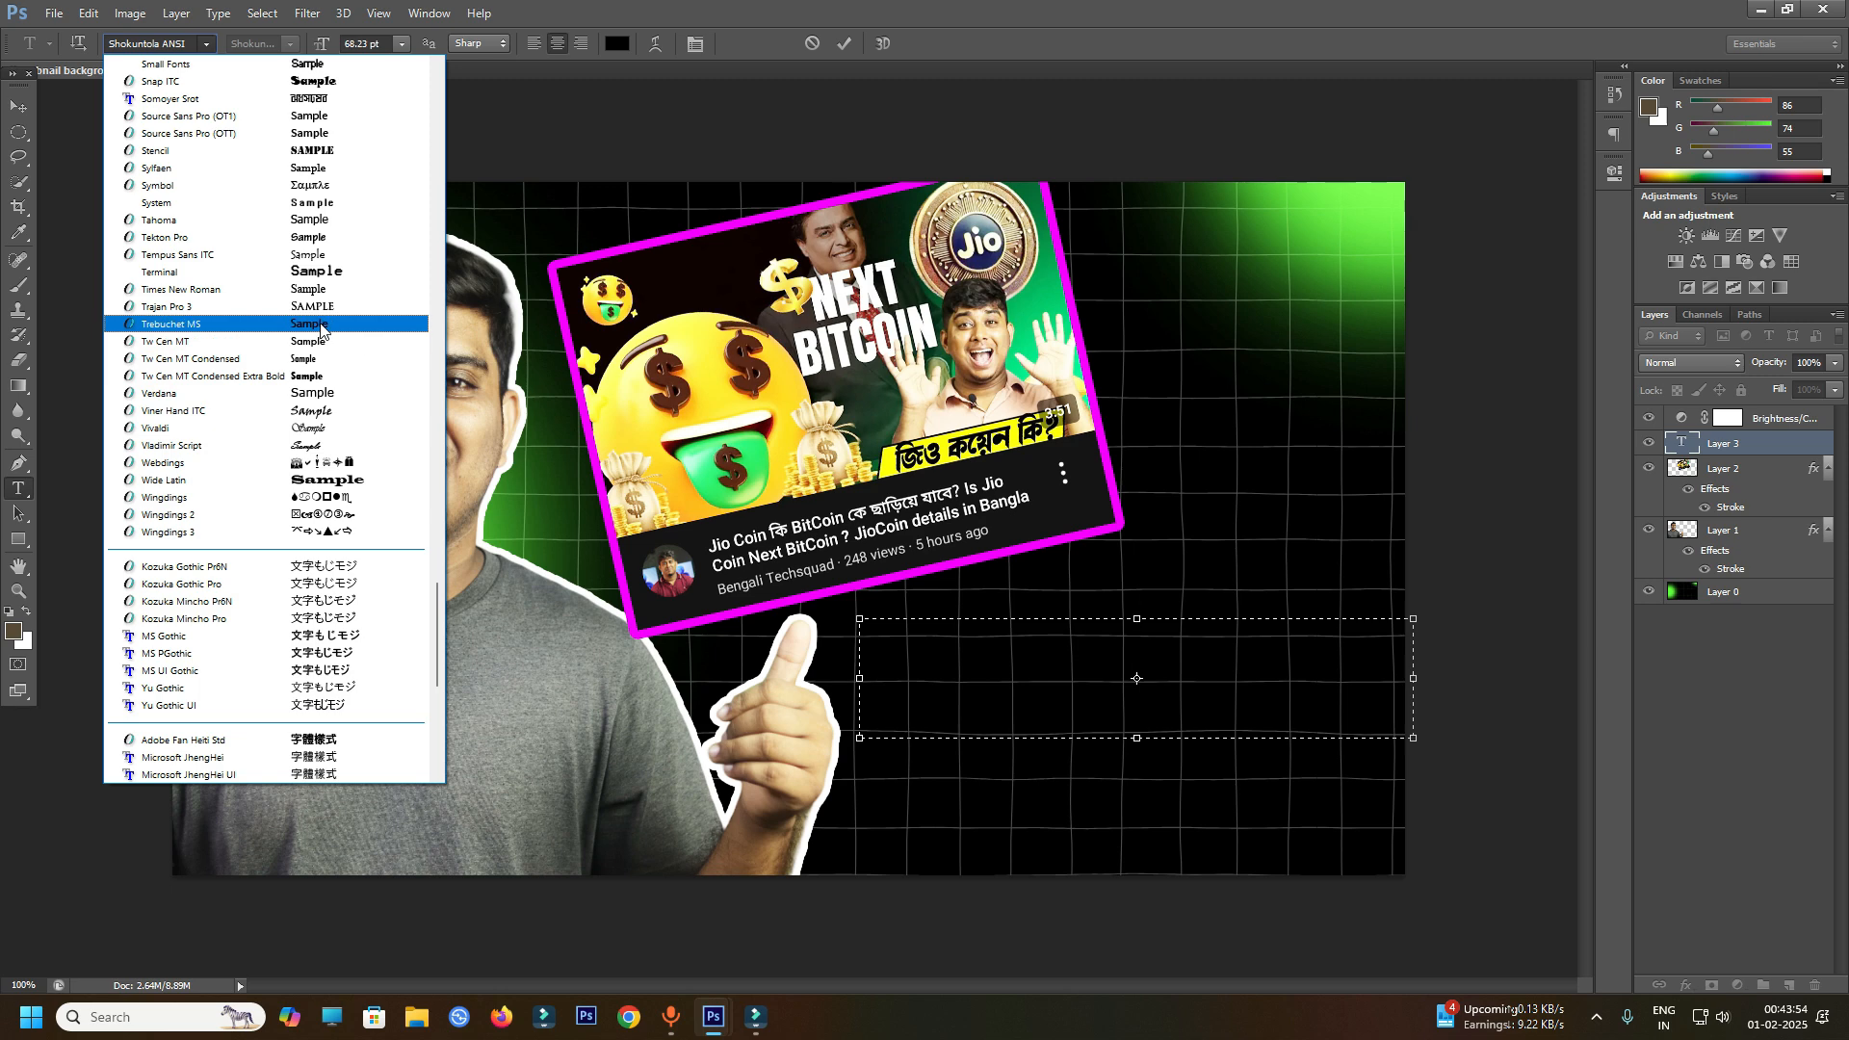
scroll(323, 332, "up", 6)
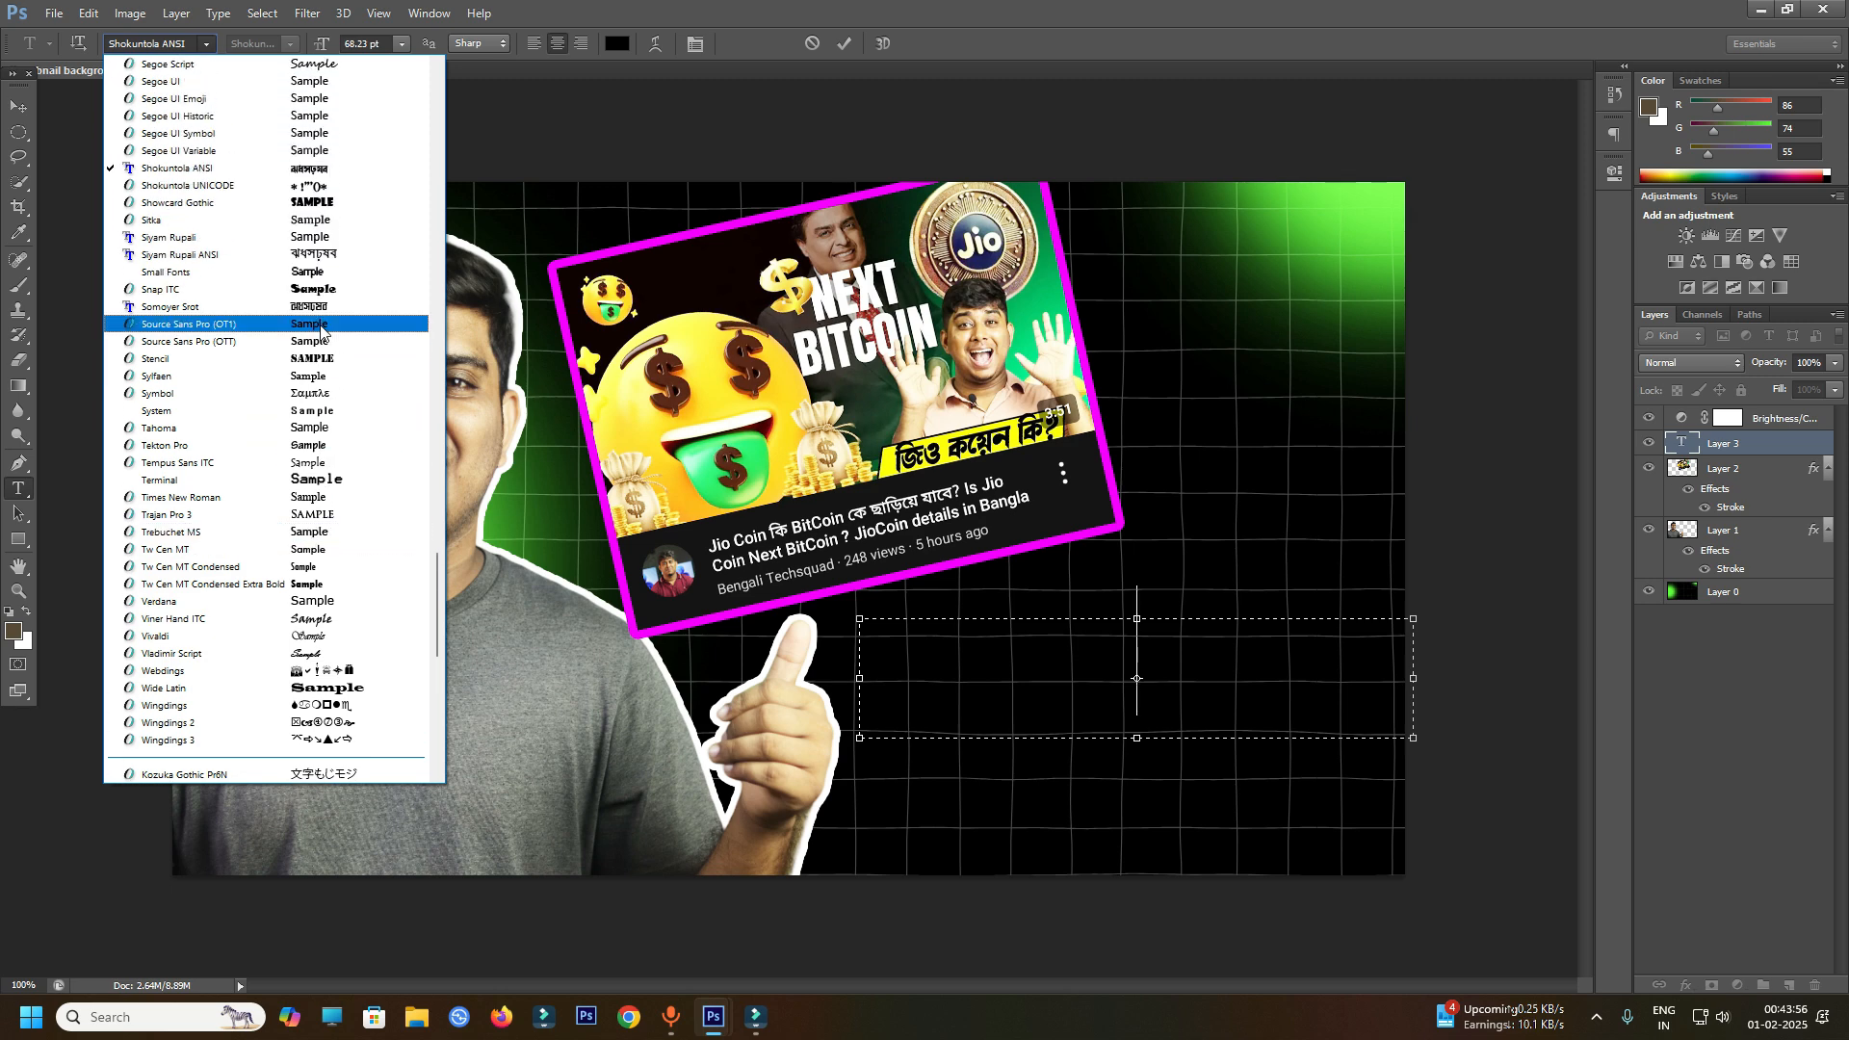
scroll(324, 332, "up", 4)
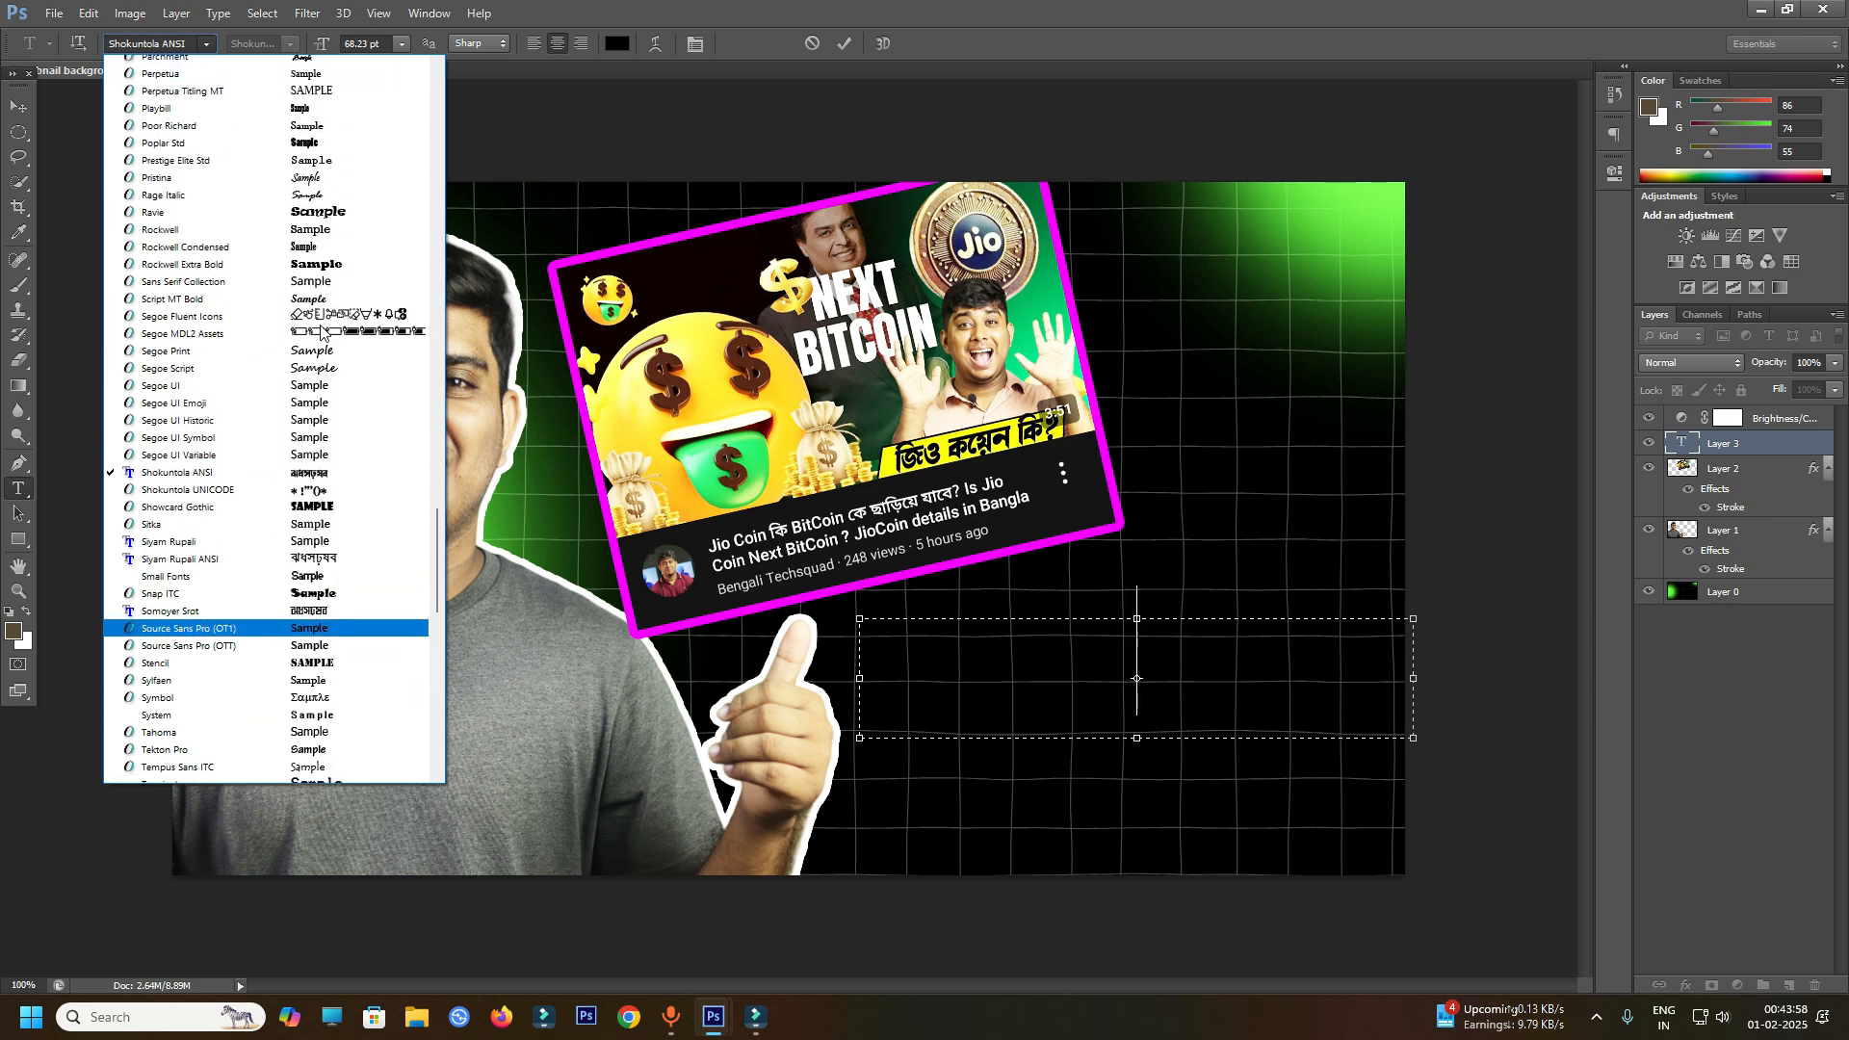
left_click(287, 251)
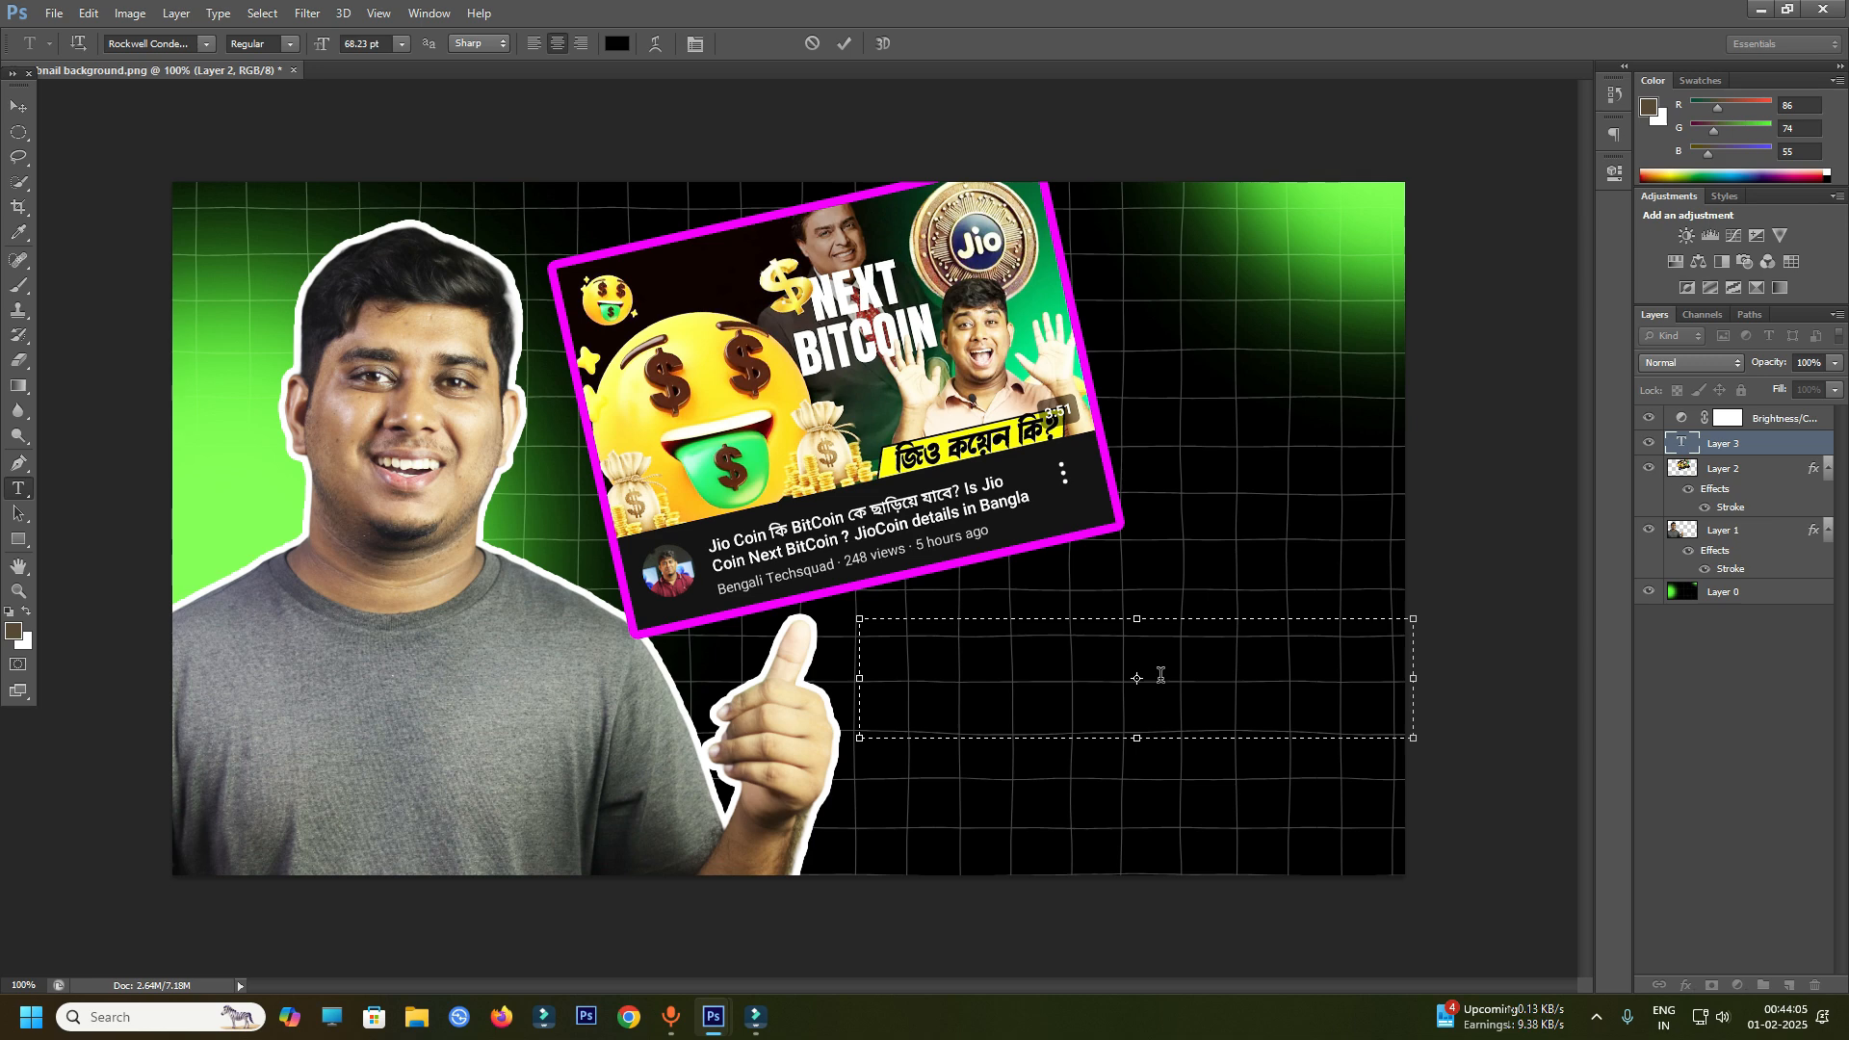
type("THUMBNAIL")
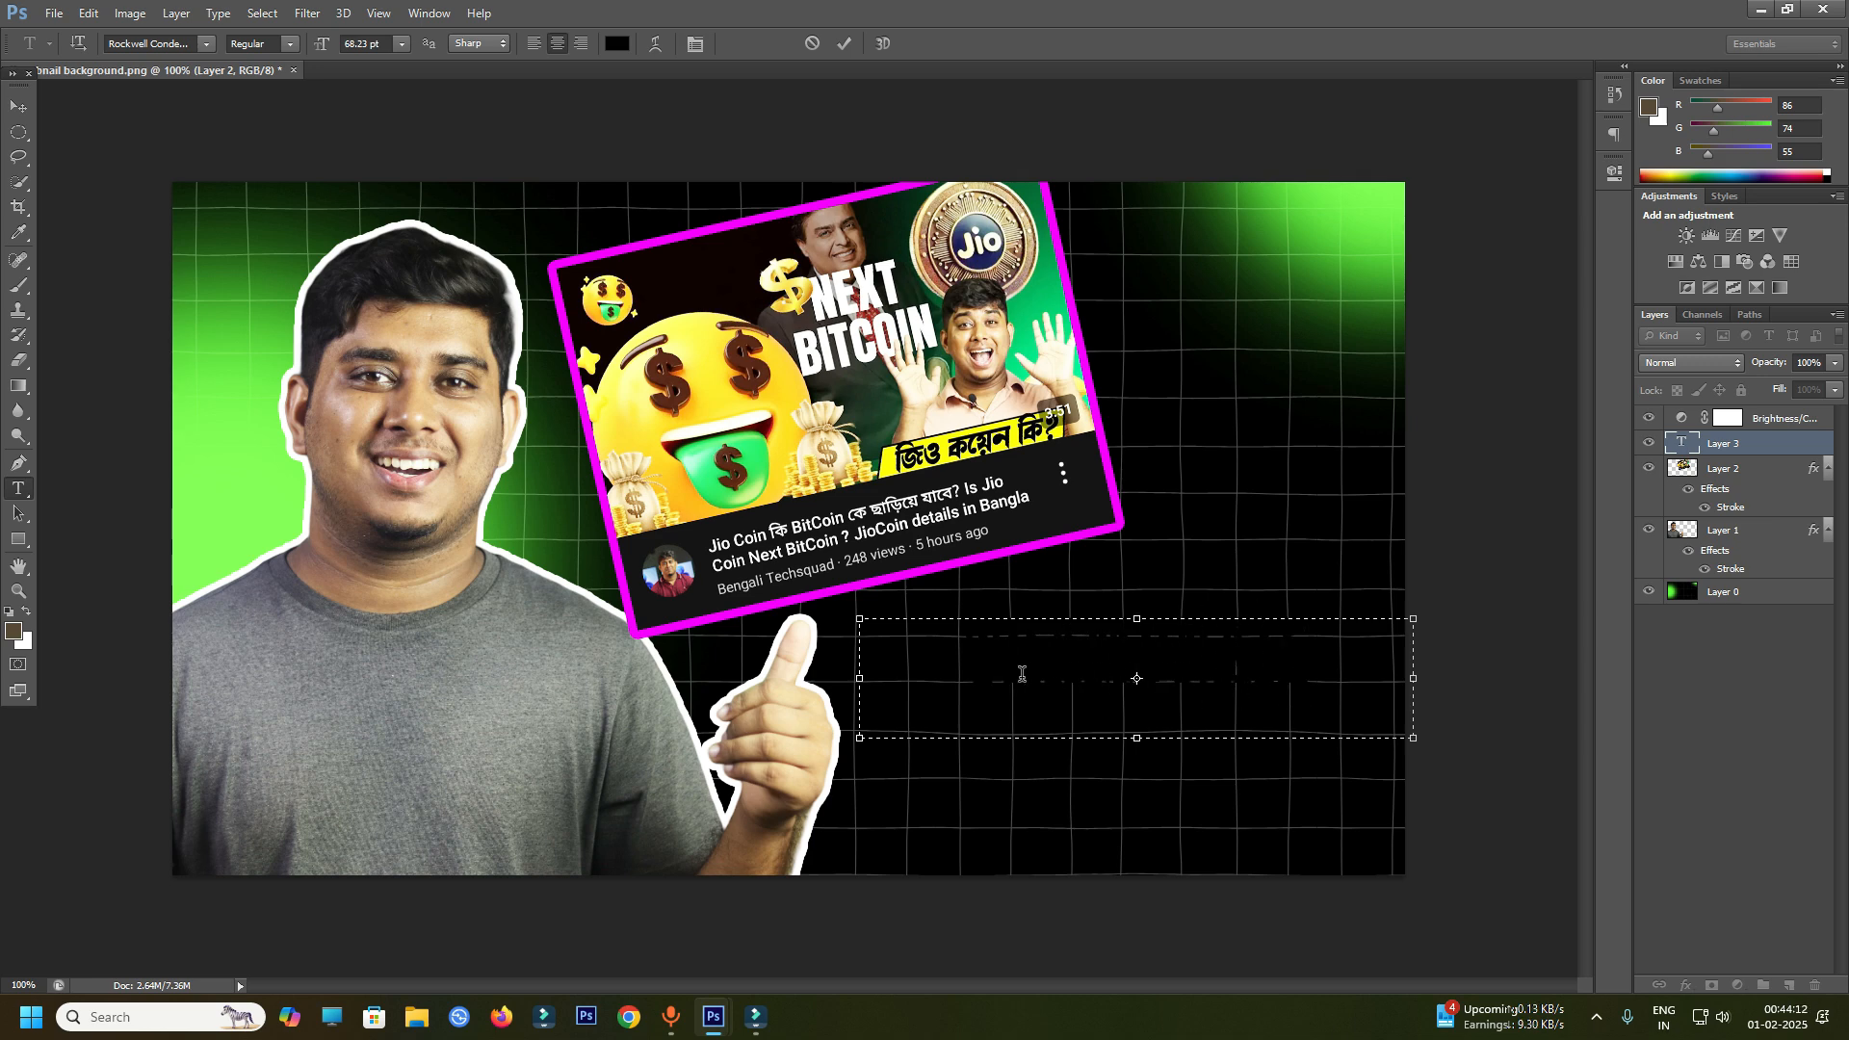
- Select the THAMBNAIL text and change its color to white (ffffff)
left_click_drag(1358, 669, 925, 658)
left_click(1222, 684)
left_click_drag(1377, 680, 958, 674)
left_click(1135, 665)
left_click_drag(1343, 662, 940, 654)
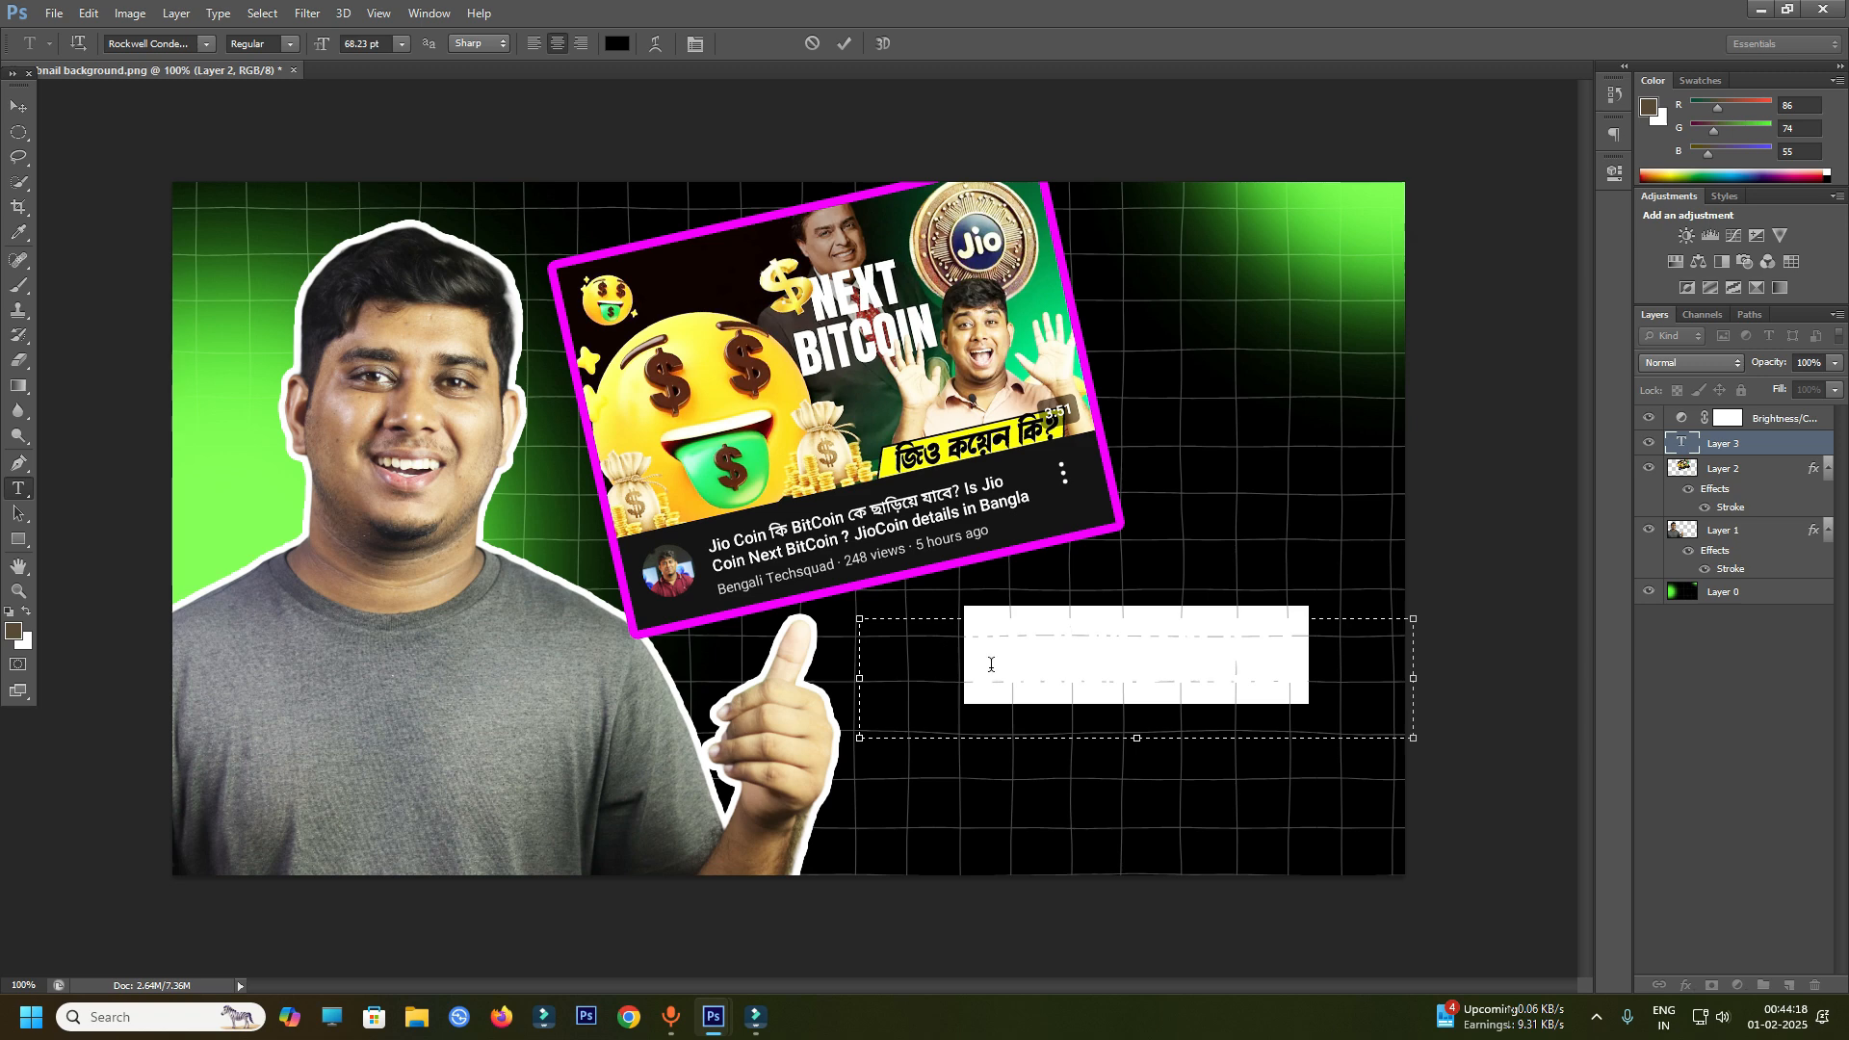
left_click(1338, 667)
left_click_drag(1341, 665, 948, 644)
left_click(615, 47)
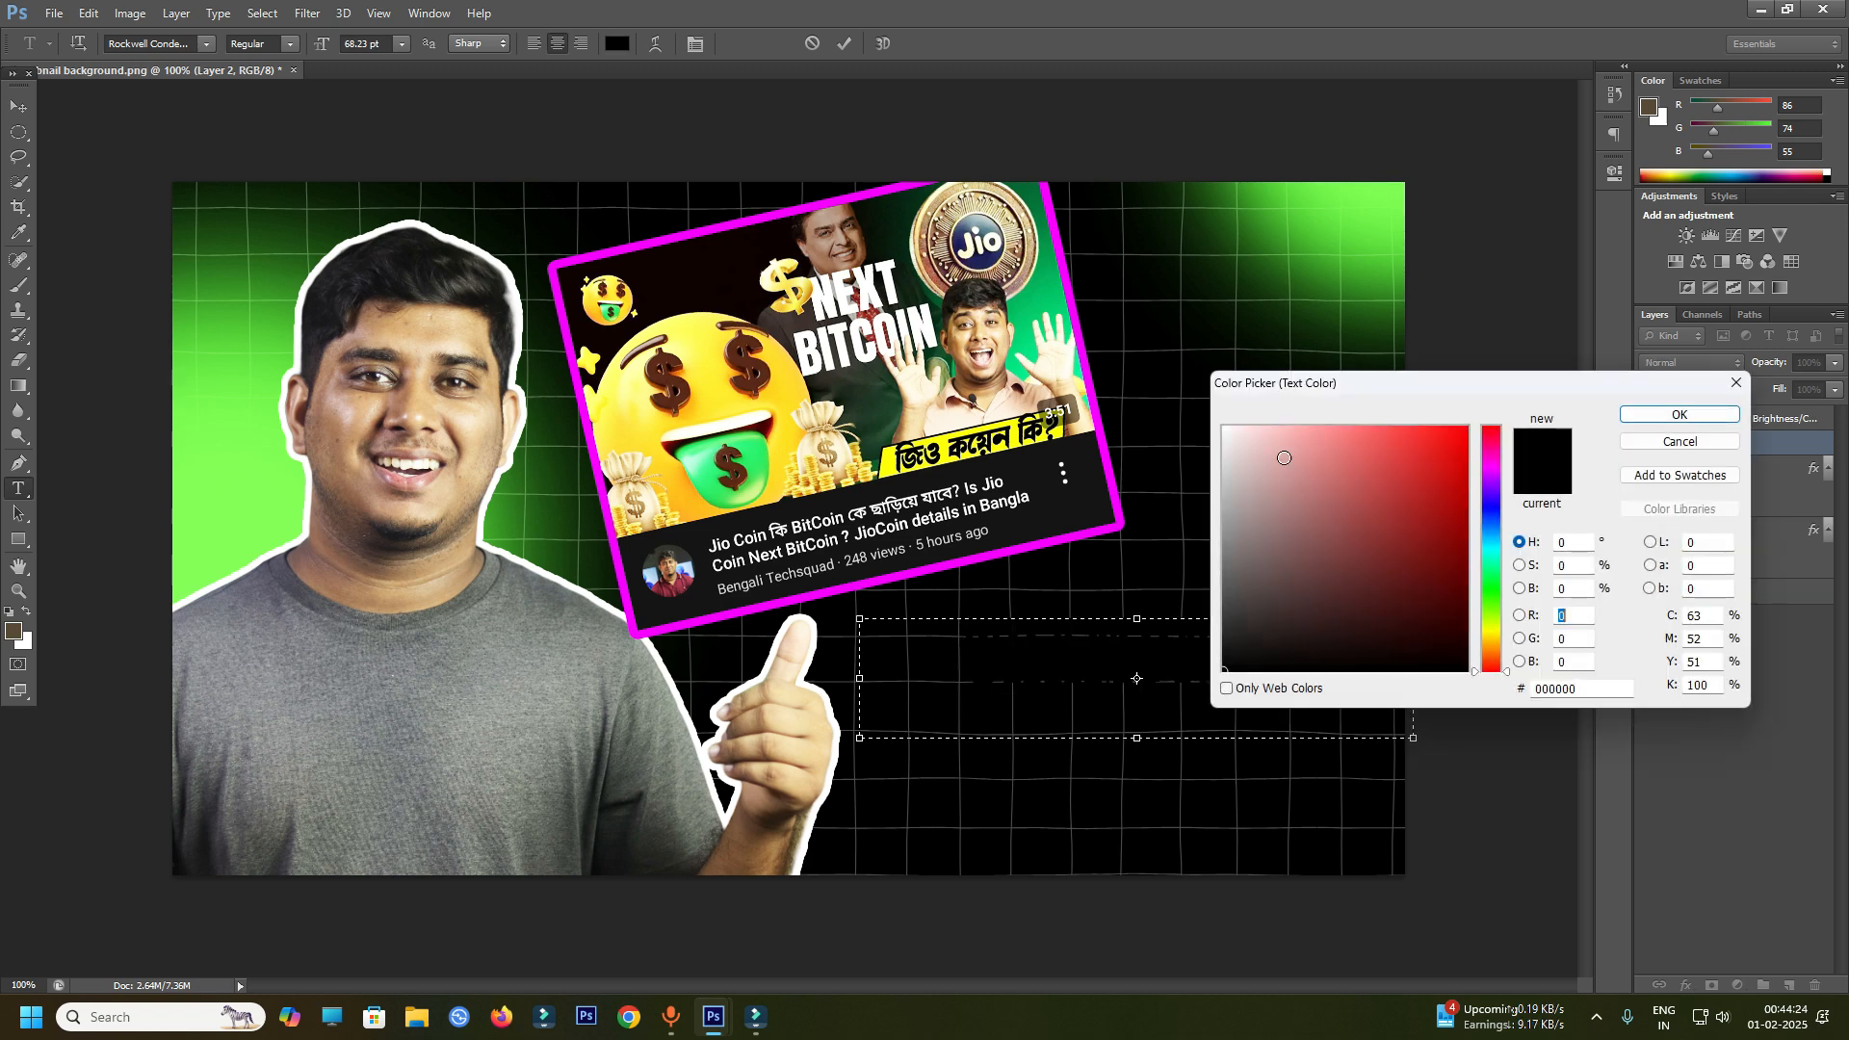
left_click(1225, 429)
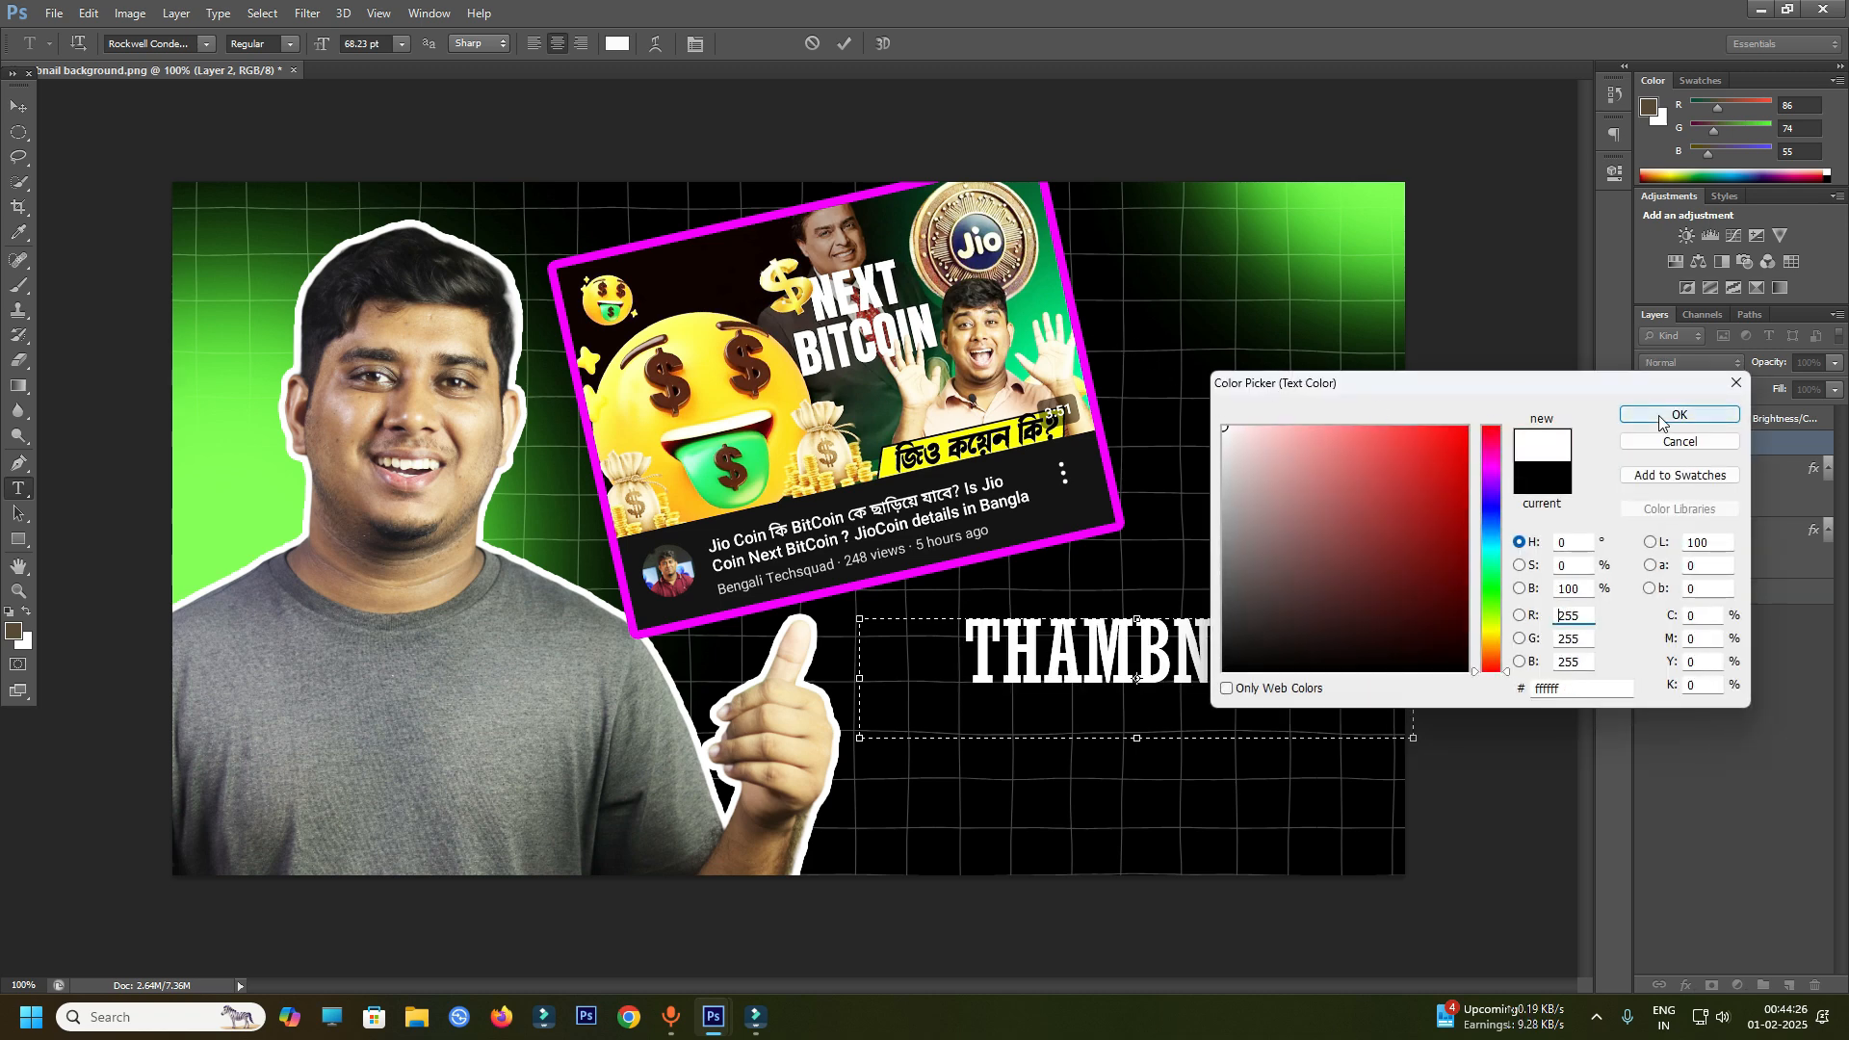
left_click(1679, 415)
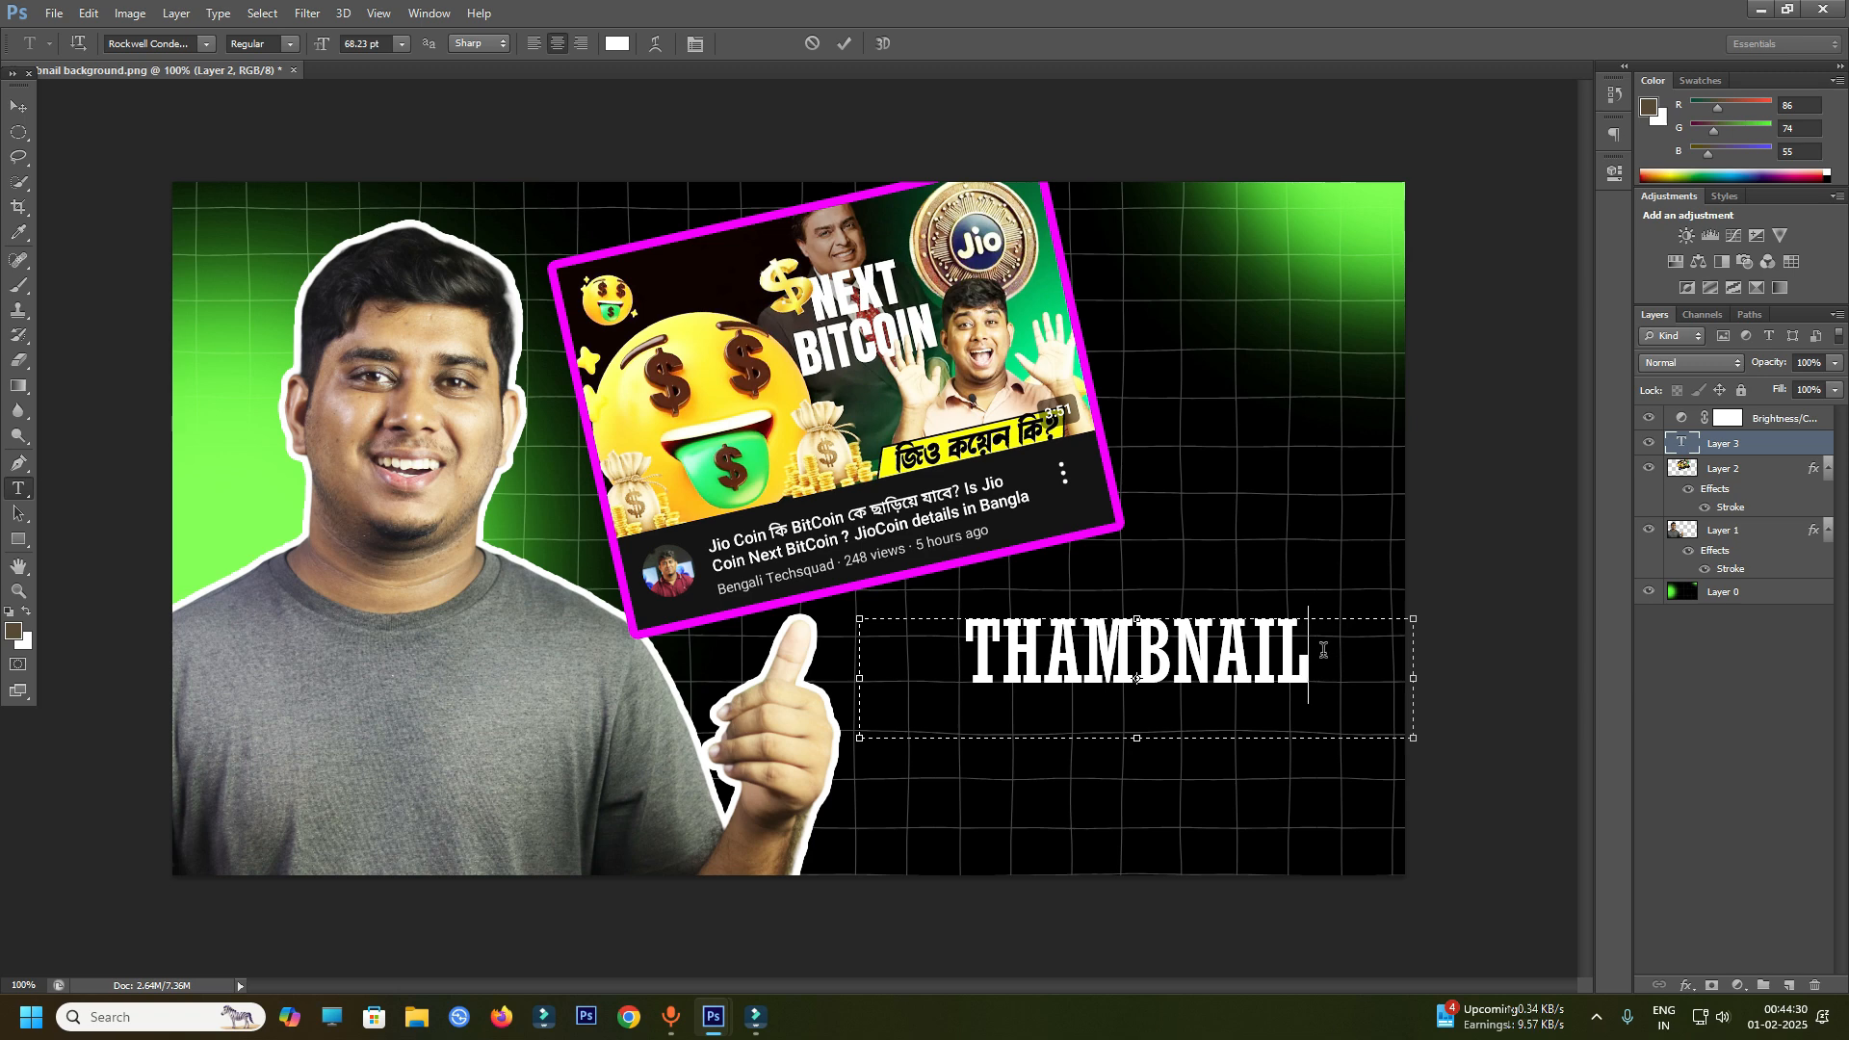
- Replace the THAMBNAIL text with YOUTUBE in the same text box
key("BackSpace")
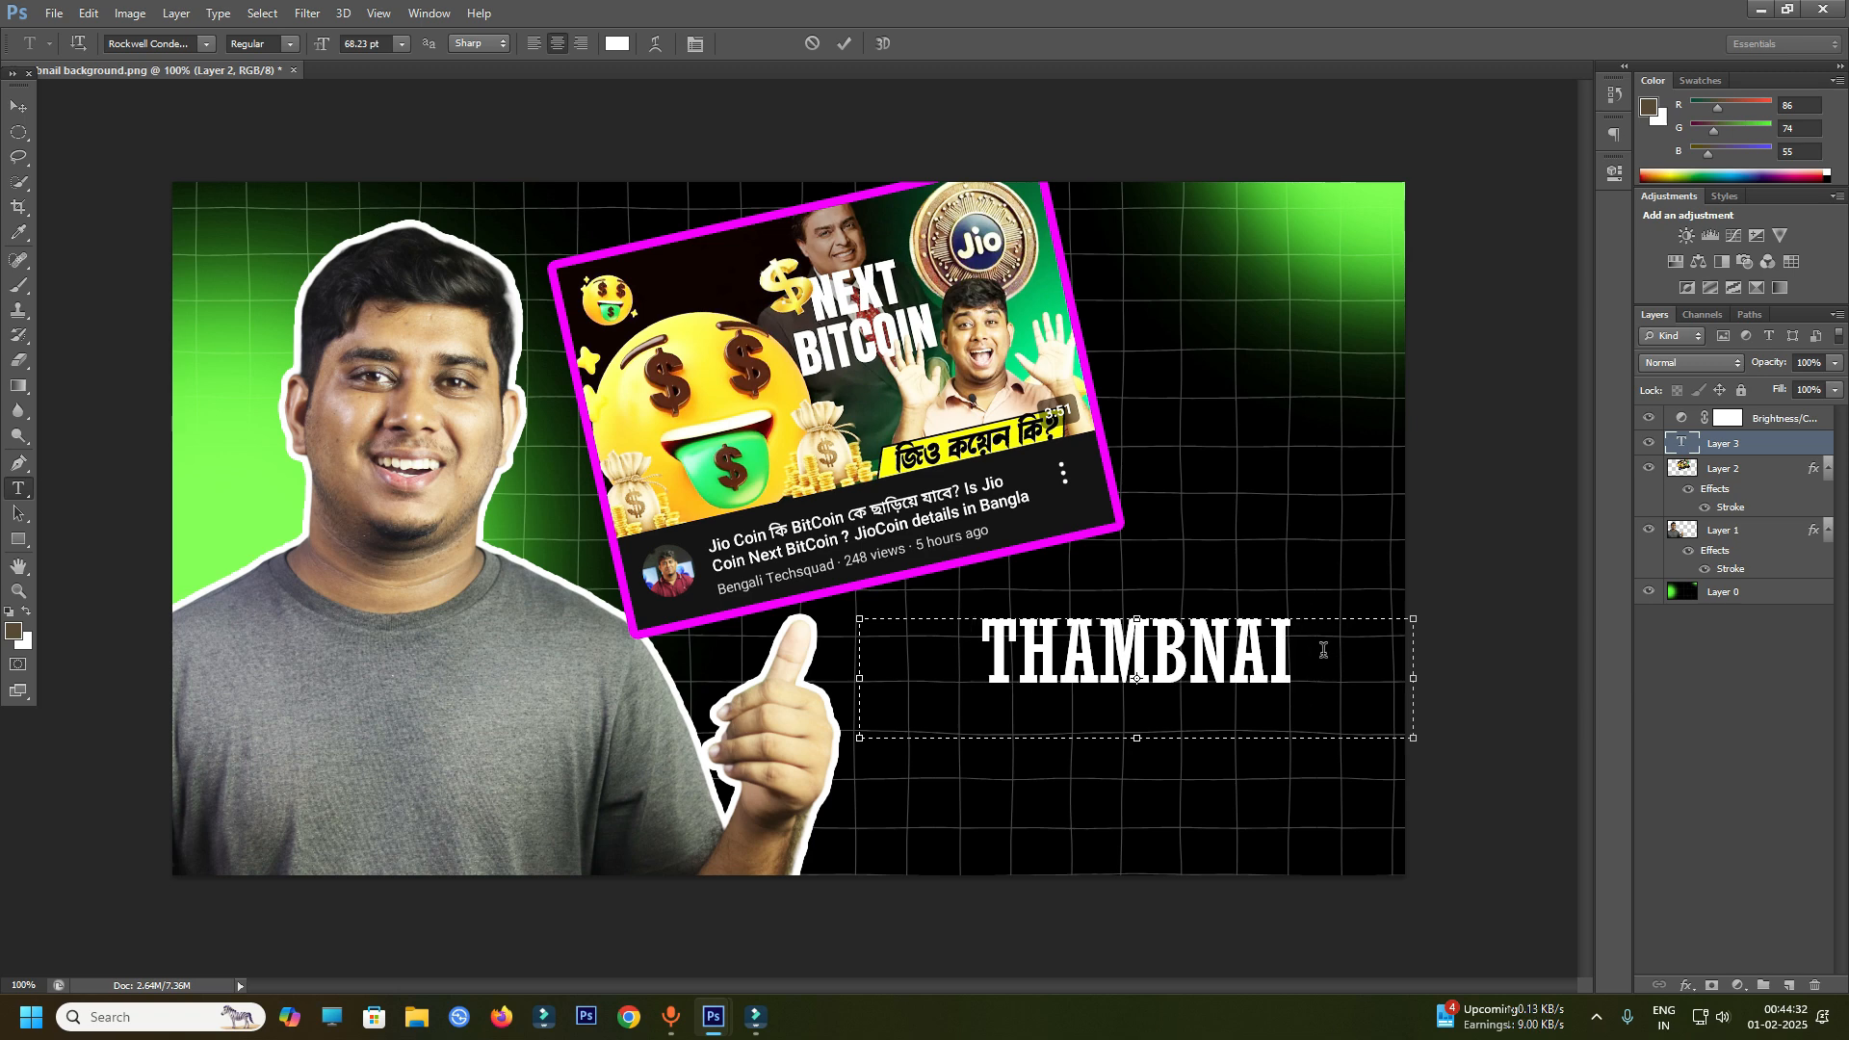
key("BackSpace")
key("BackSpace")
key("BackSpace")
key("BackSpace")
key("BackSpace")
key("BackSpace")
key("BackSpace")
key("BackSpace")
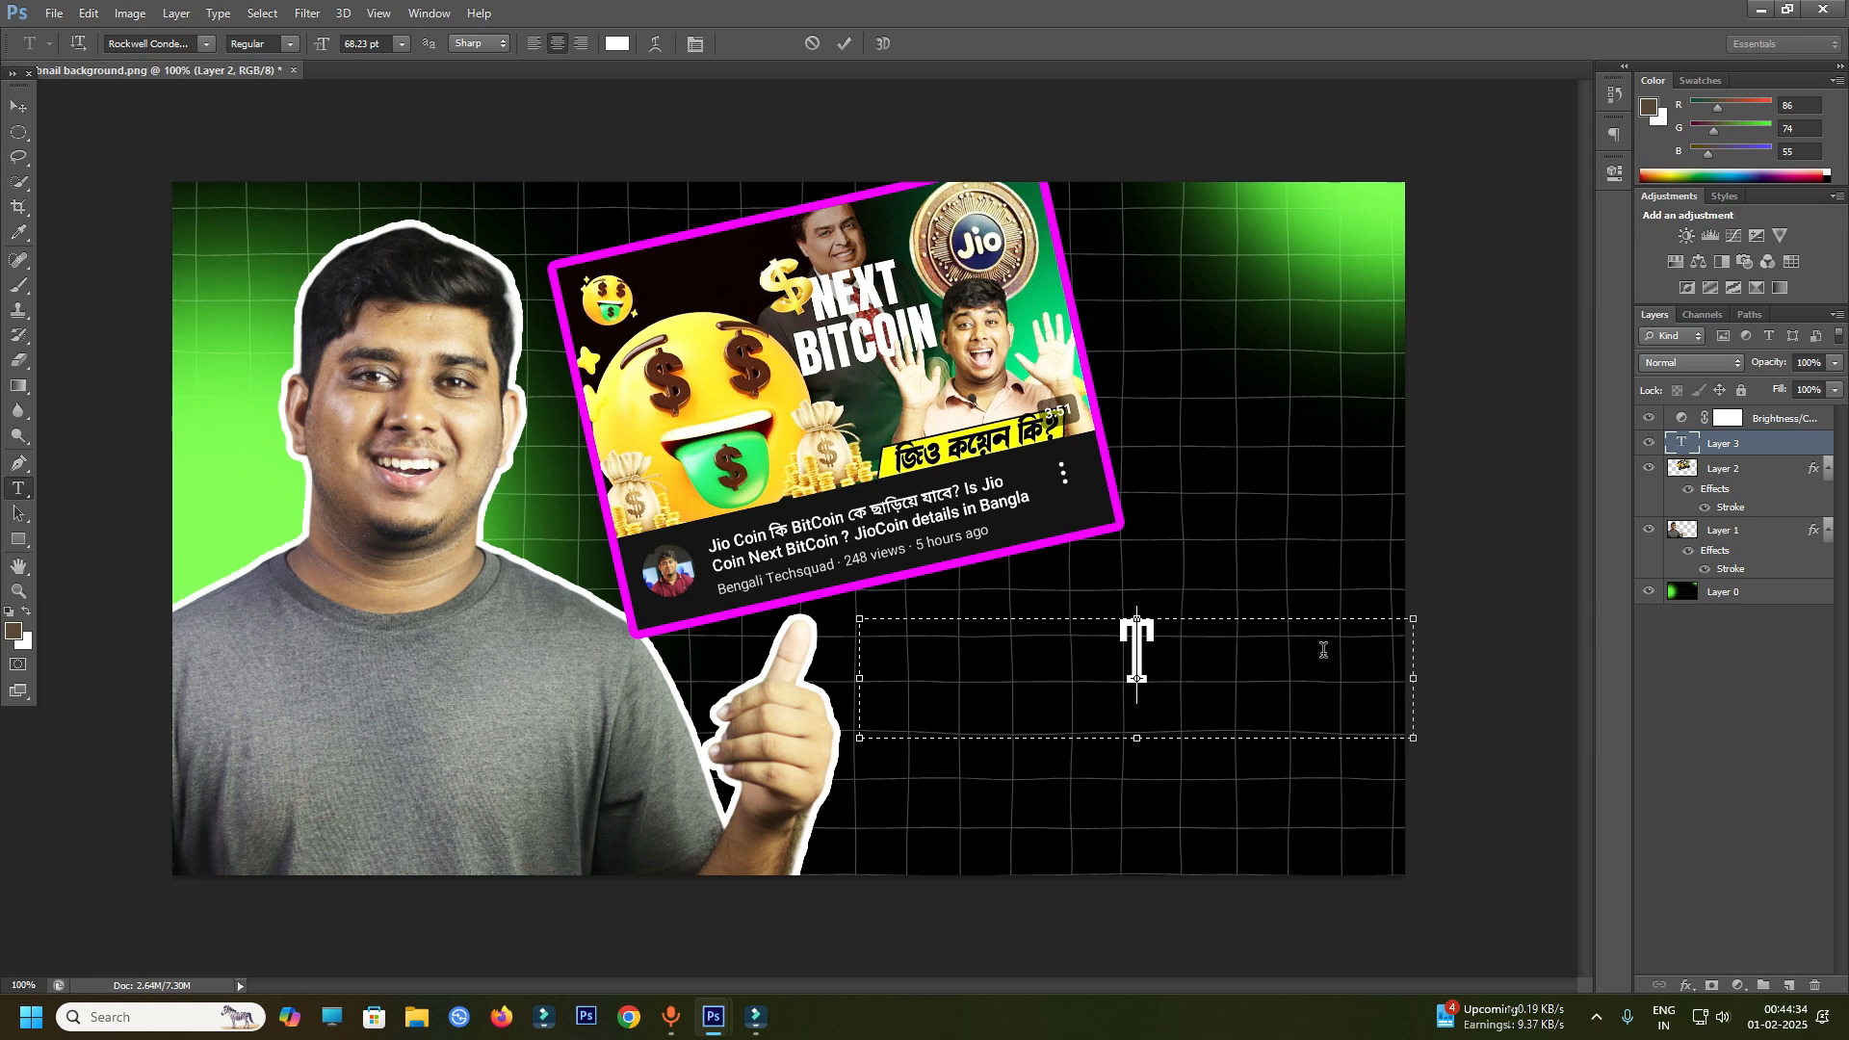
type("YOUTUBE")
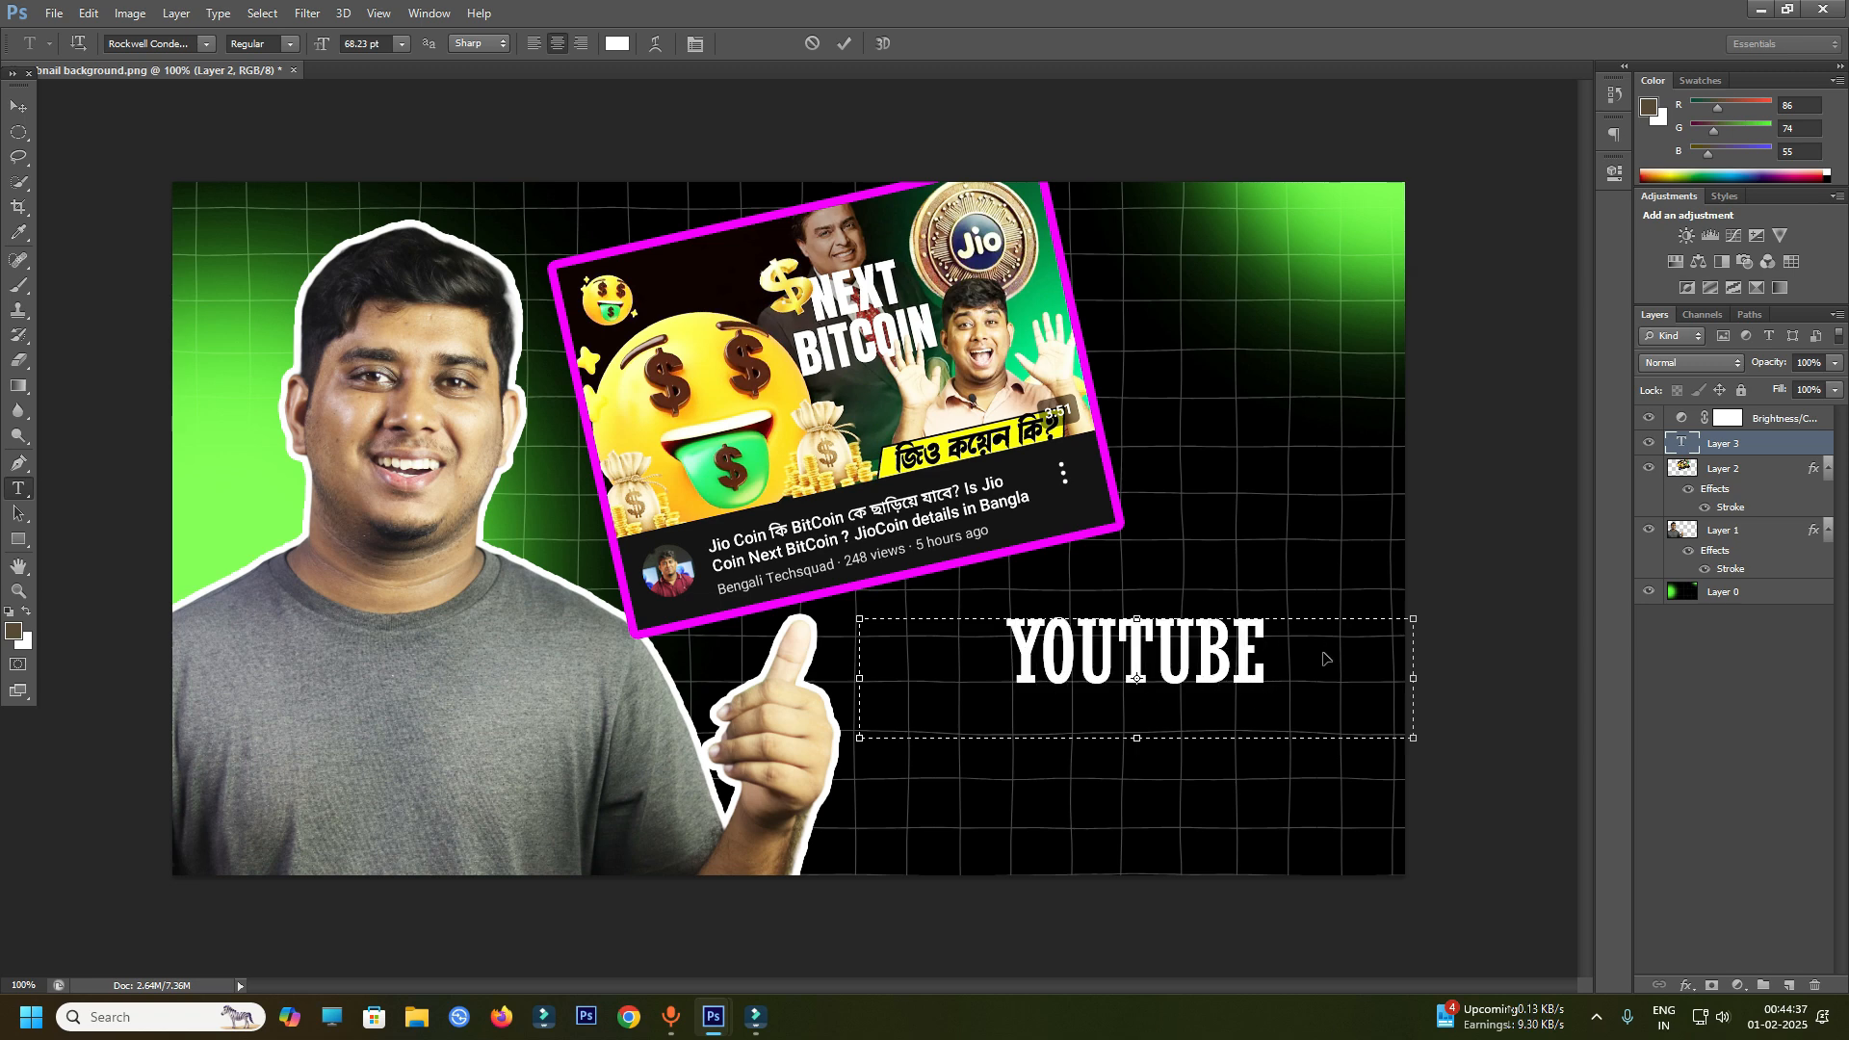
- Set the font size of the YOUTUBE text to 100 pt
key("ctrl+a")
left_click(1199, 625)
left_click_drag(1304, 648, 1002, 638)
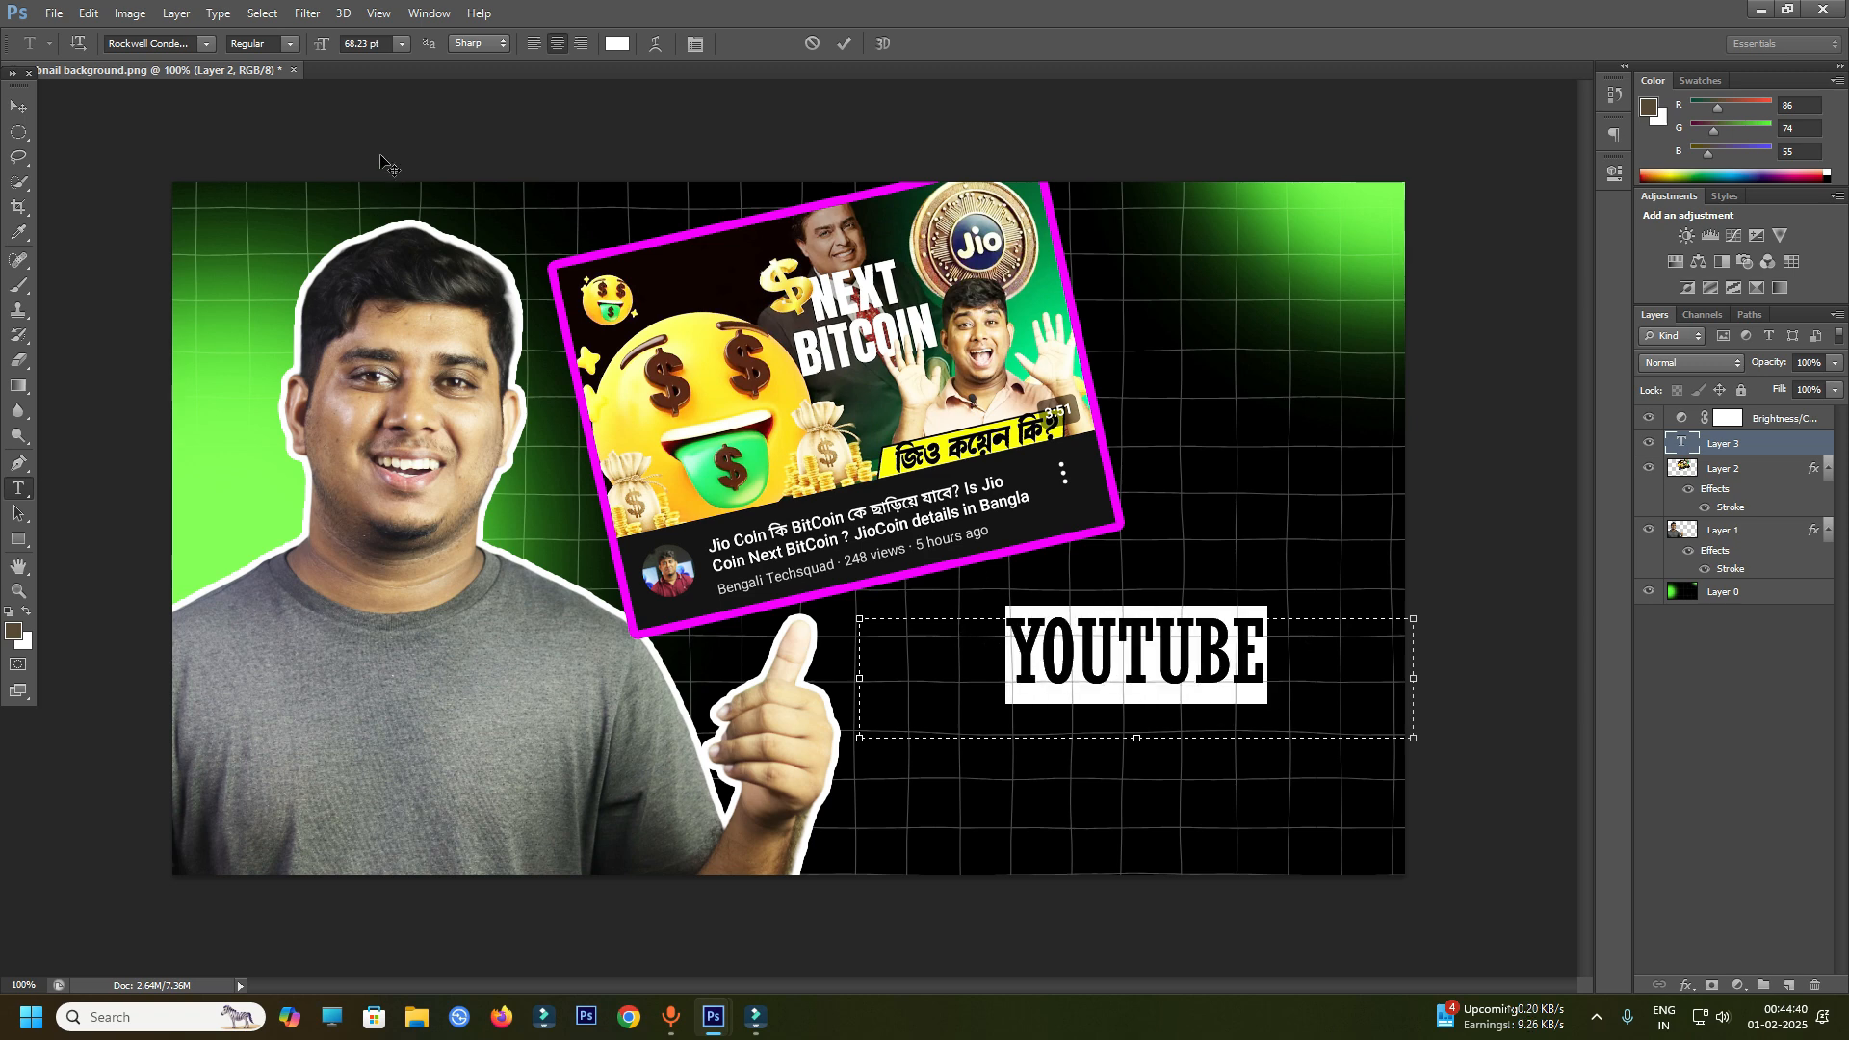
left_click(348, 44)
left_click(316, 45)
type("1540")
key("Return")
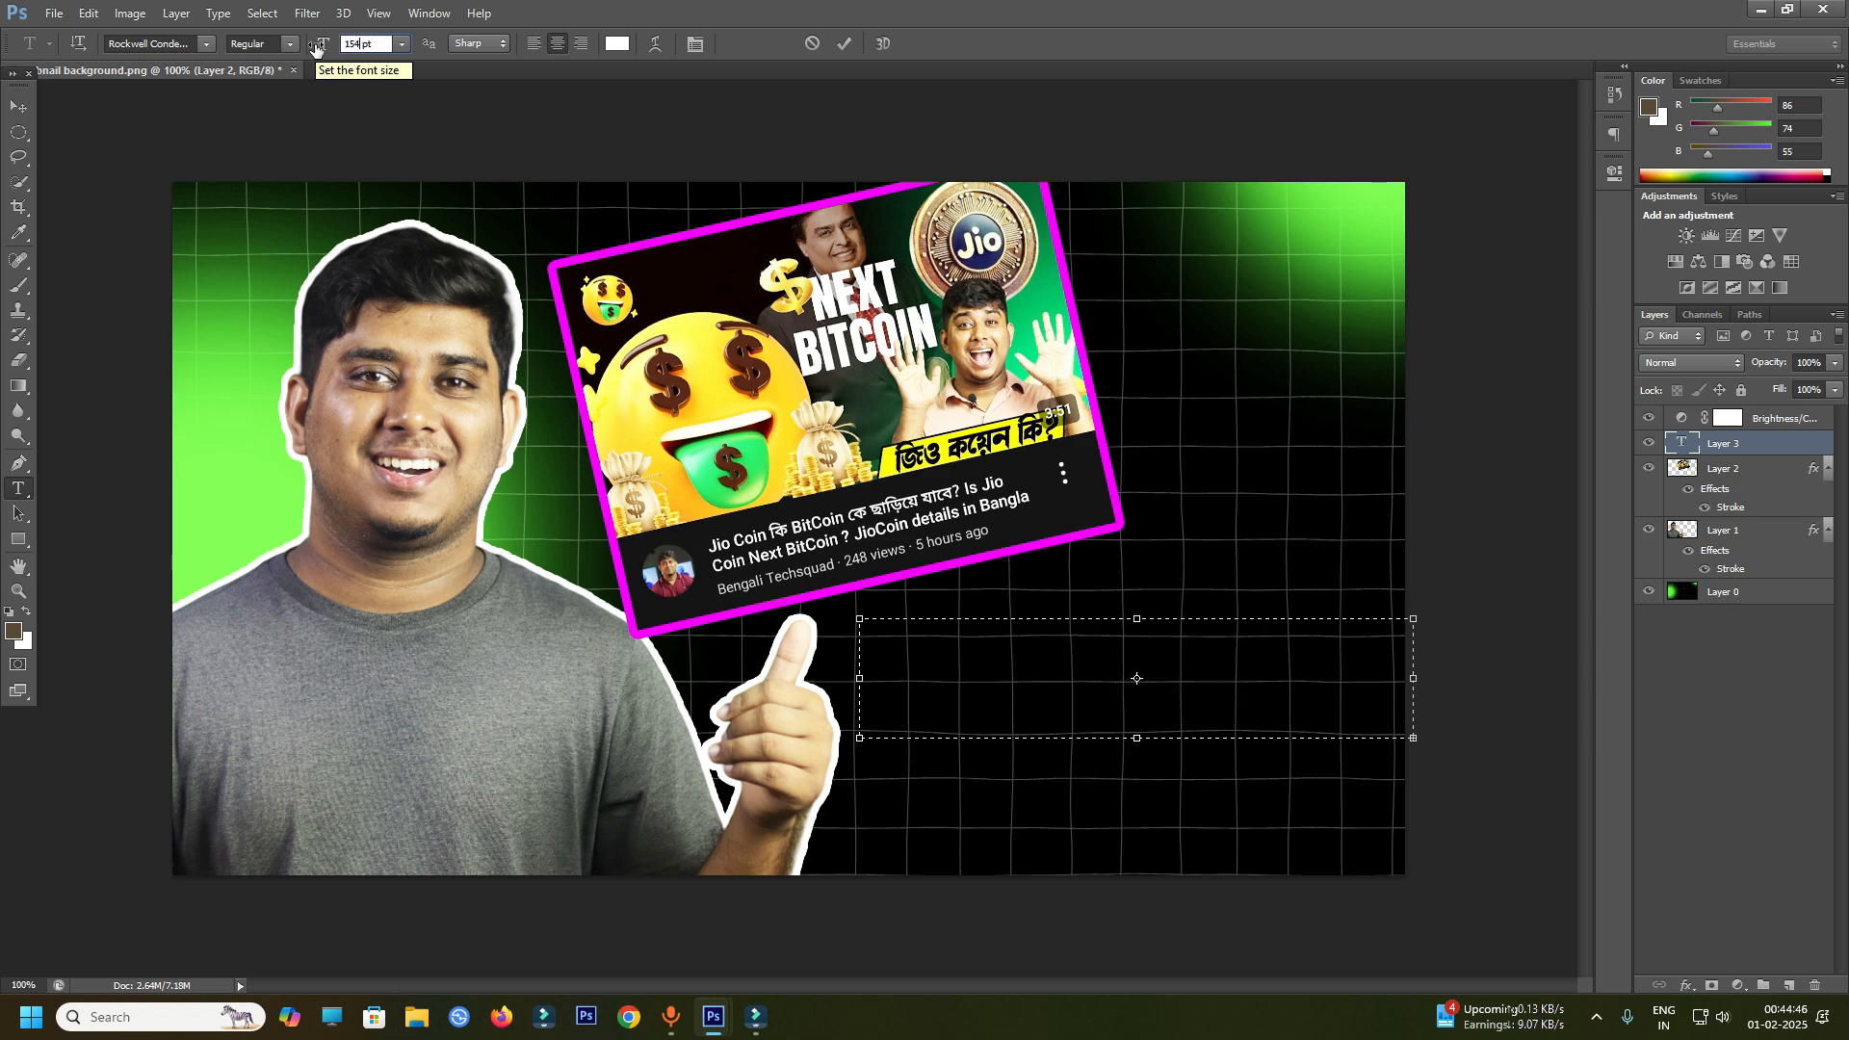
key("BackSpace")
type("5")
key("BackSpace")
key("BackSpace")
key("BackSpace")
type("100")
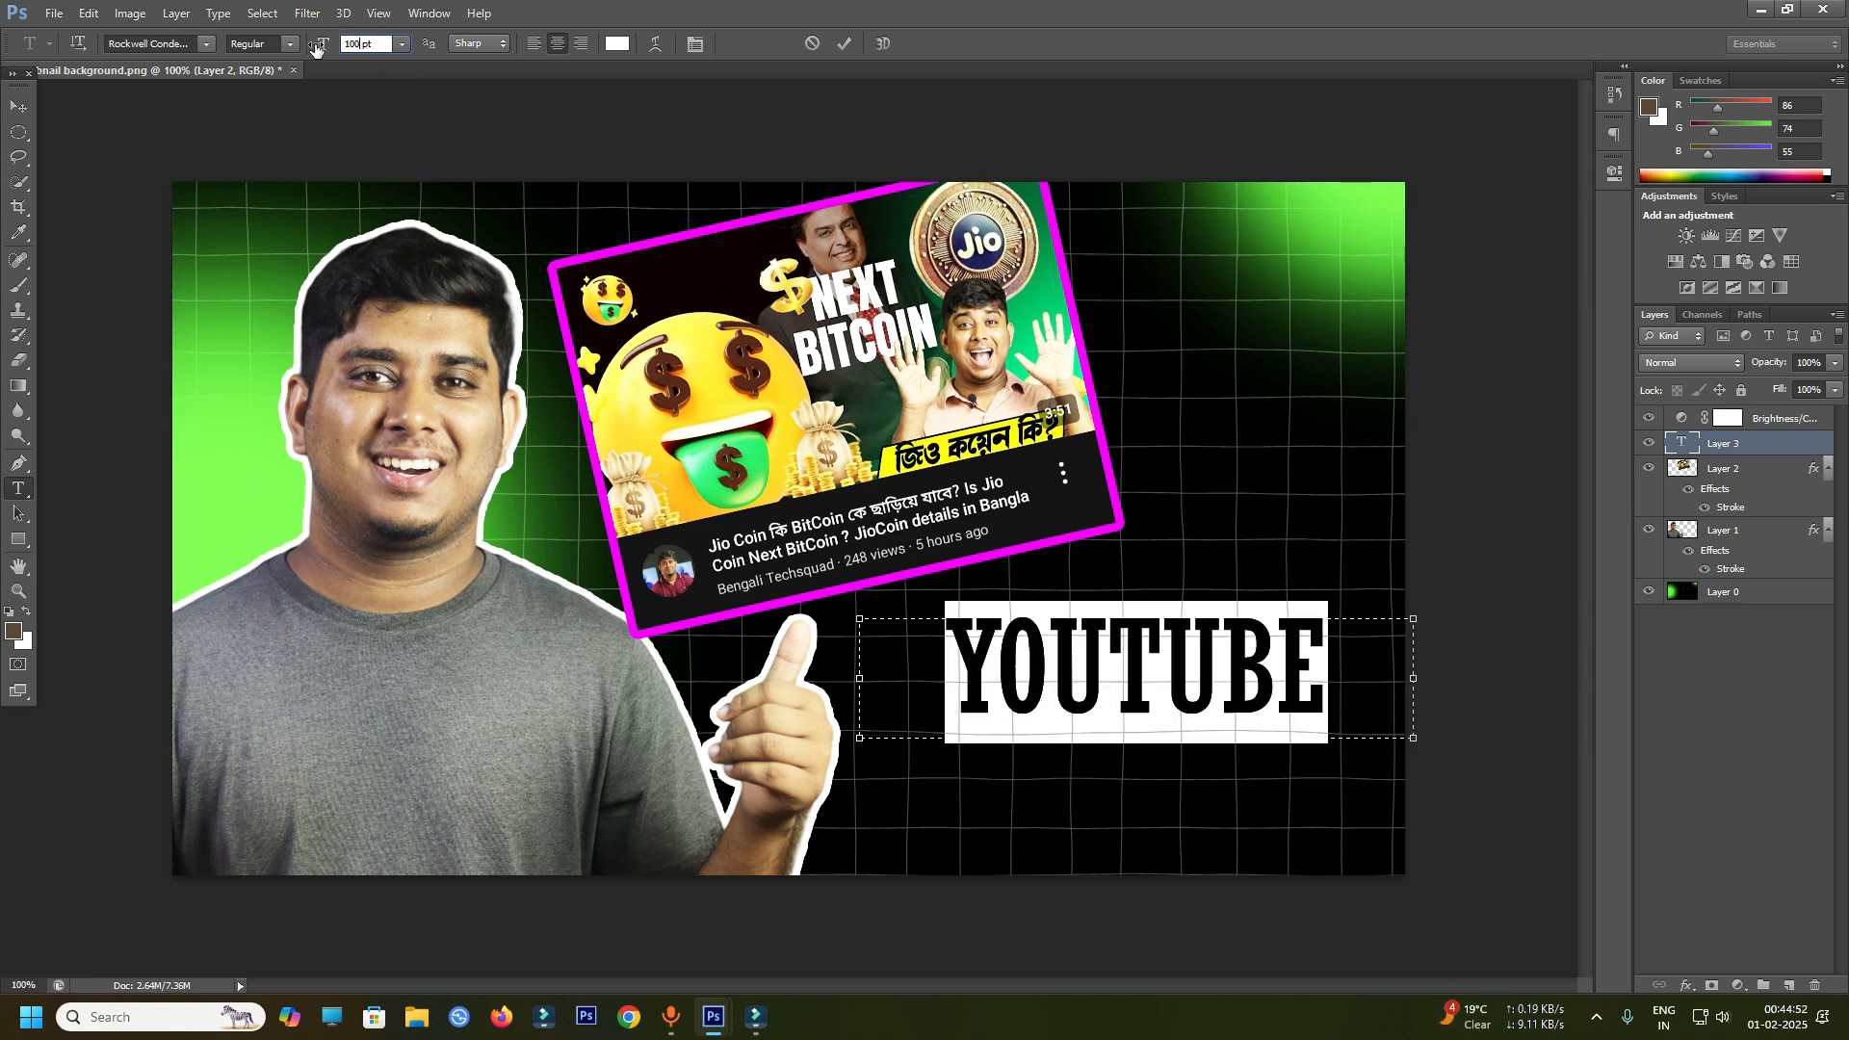
- Shift the YOUTUBE text box toward the raised thumb and enlarge its text to 127 pt
left_click(1193, 659)
left_click_drag(1272, 807, 1239, 803)
key("ctrl+a")
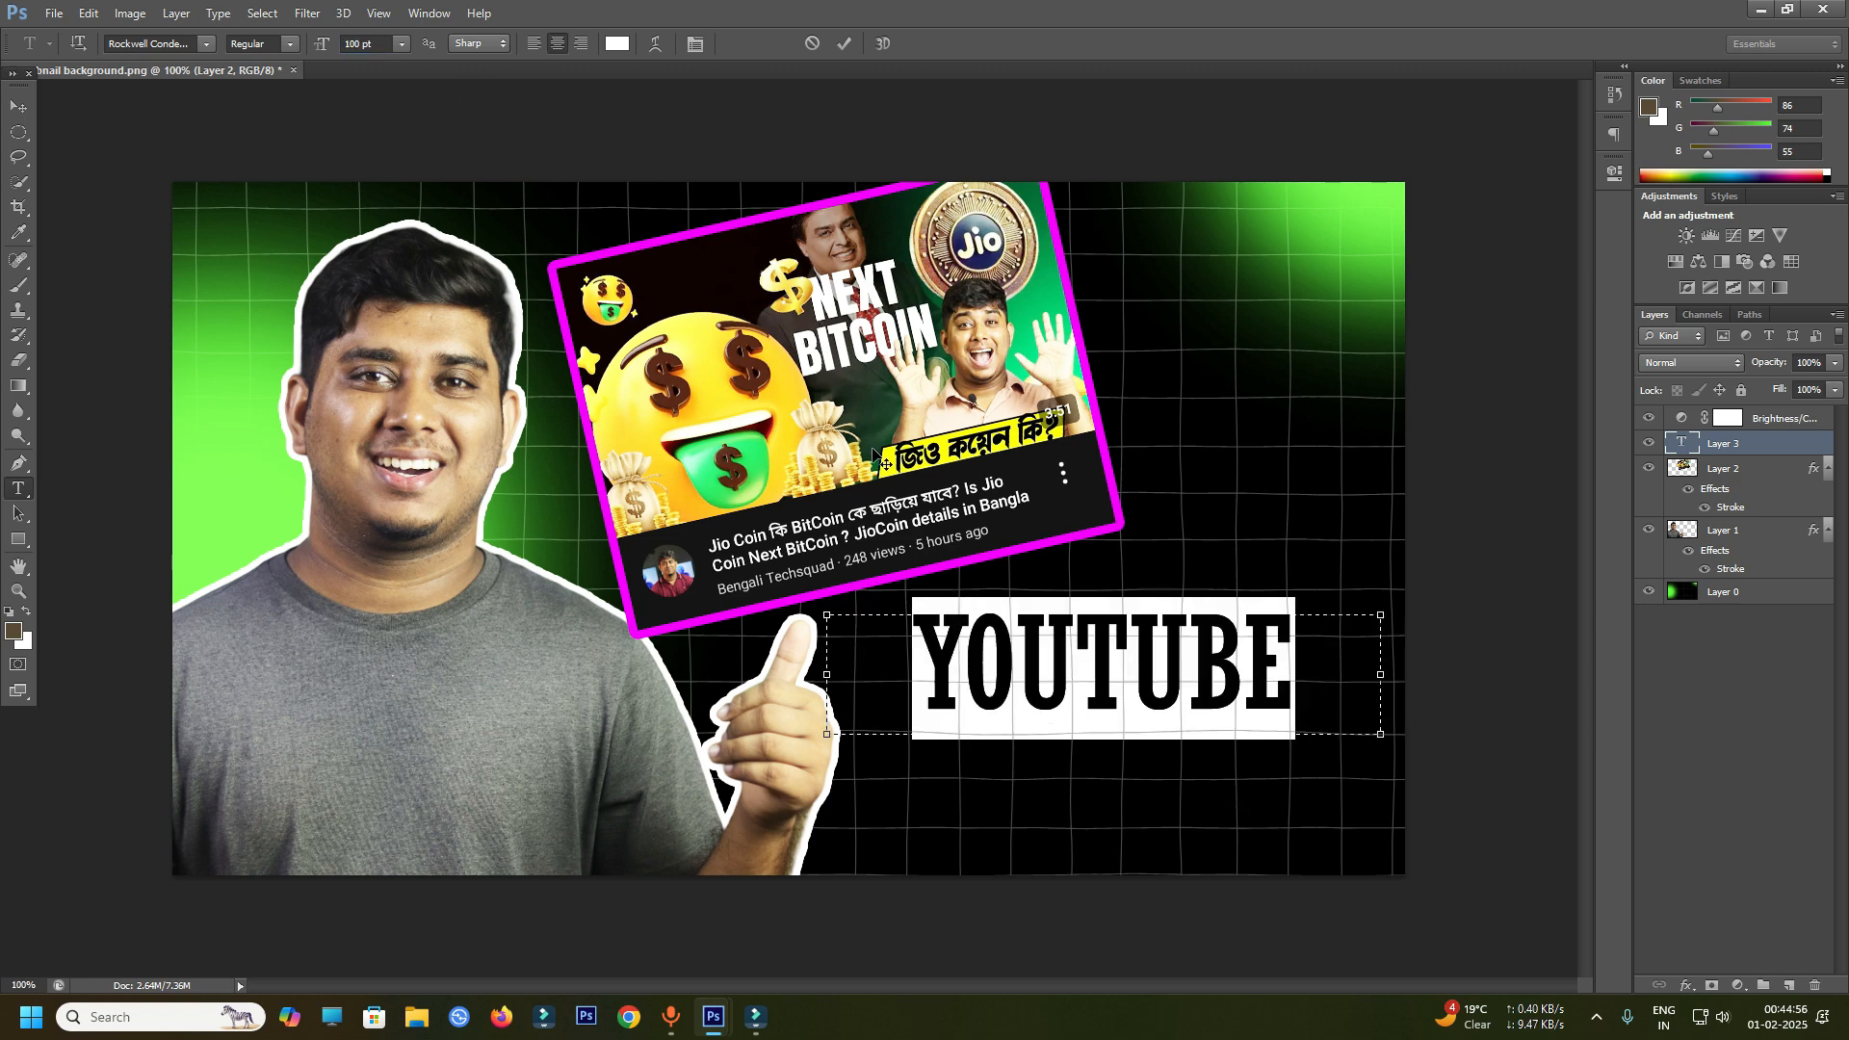
left_click(350, 46)
scroll(356, 42, "up", 20)
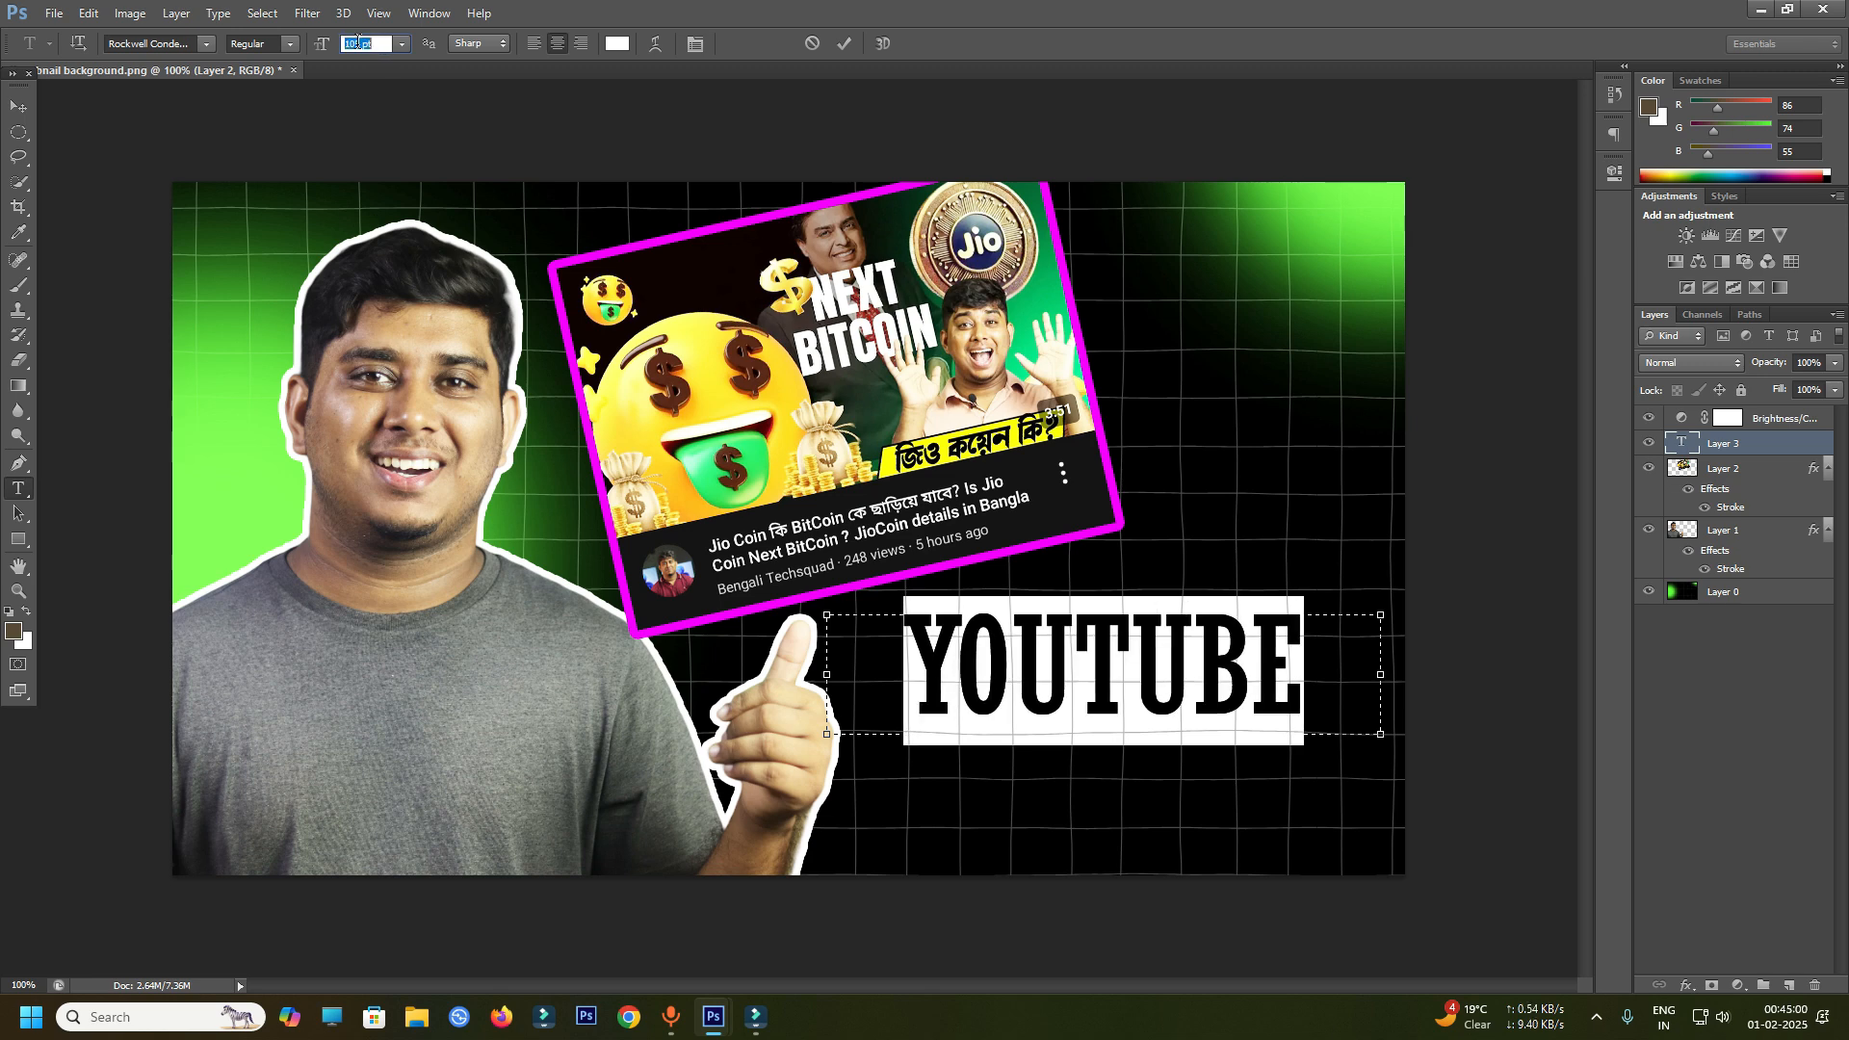
scroll(357, 42, "up", 5)
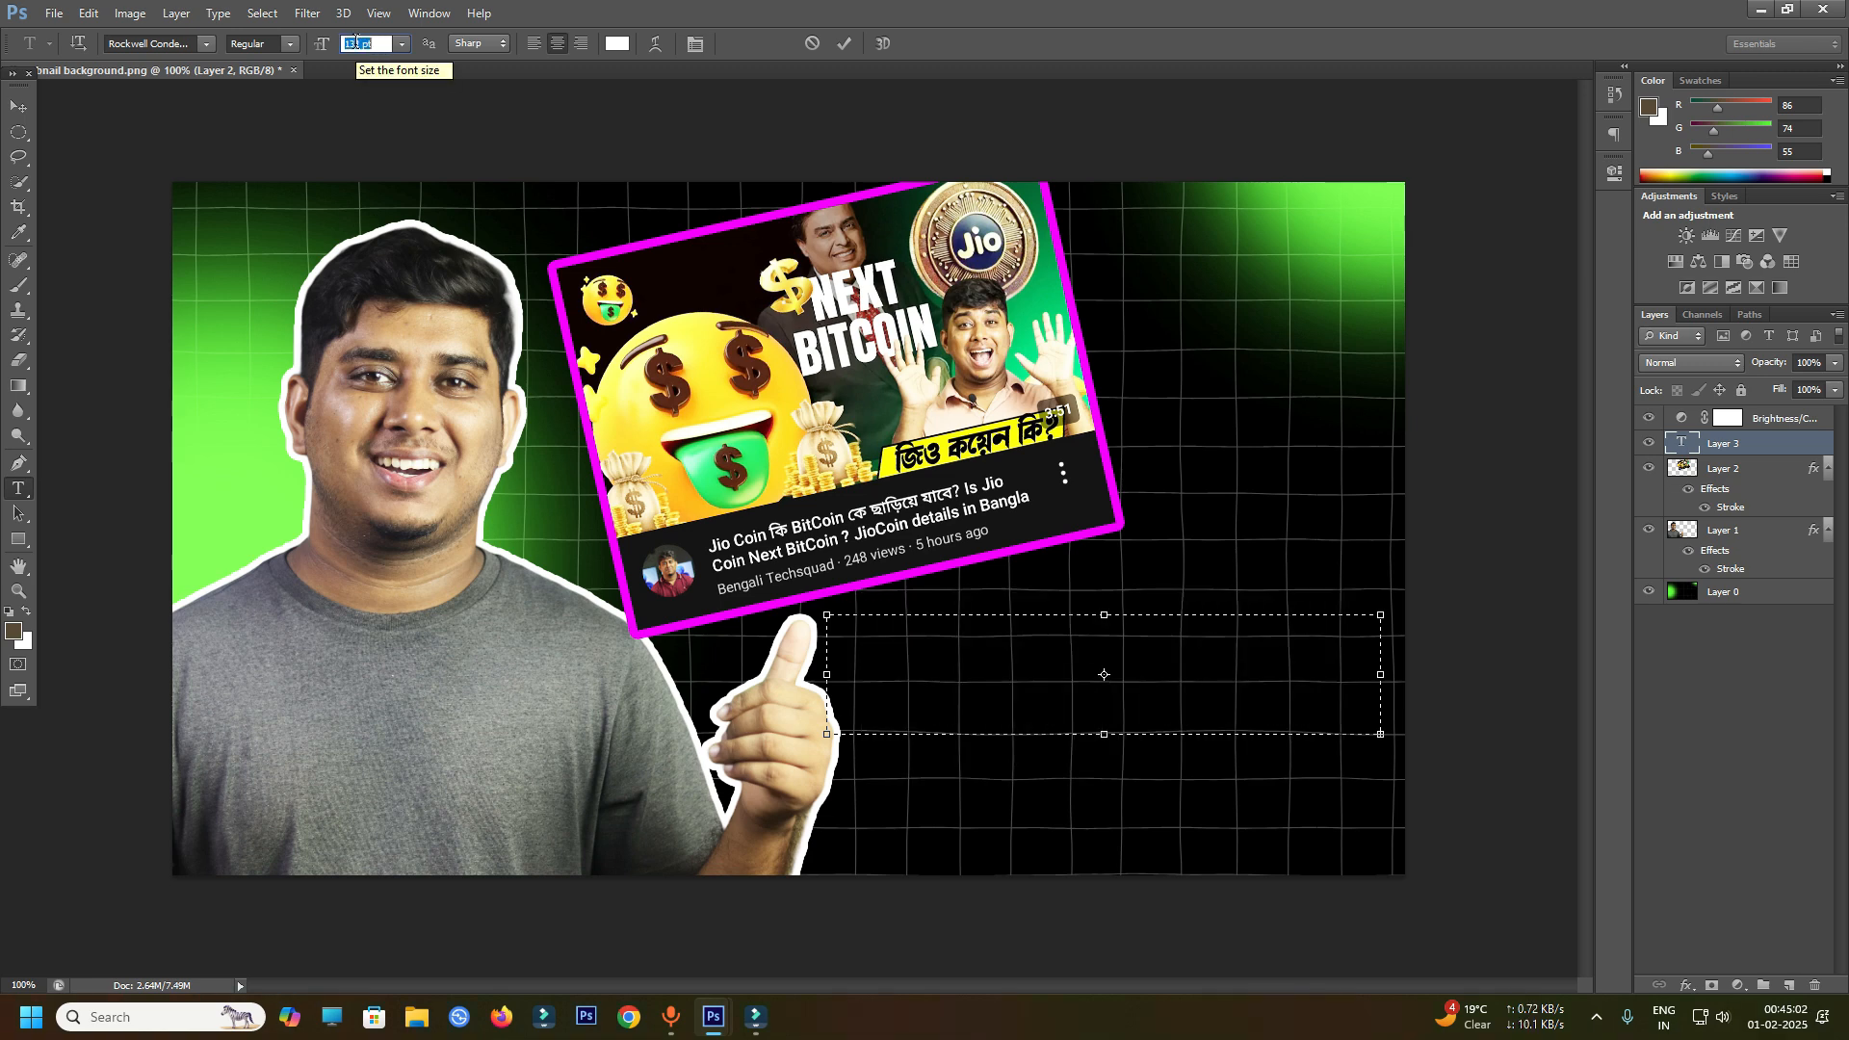
scroll(356, 42, "down", 8)
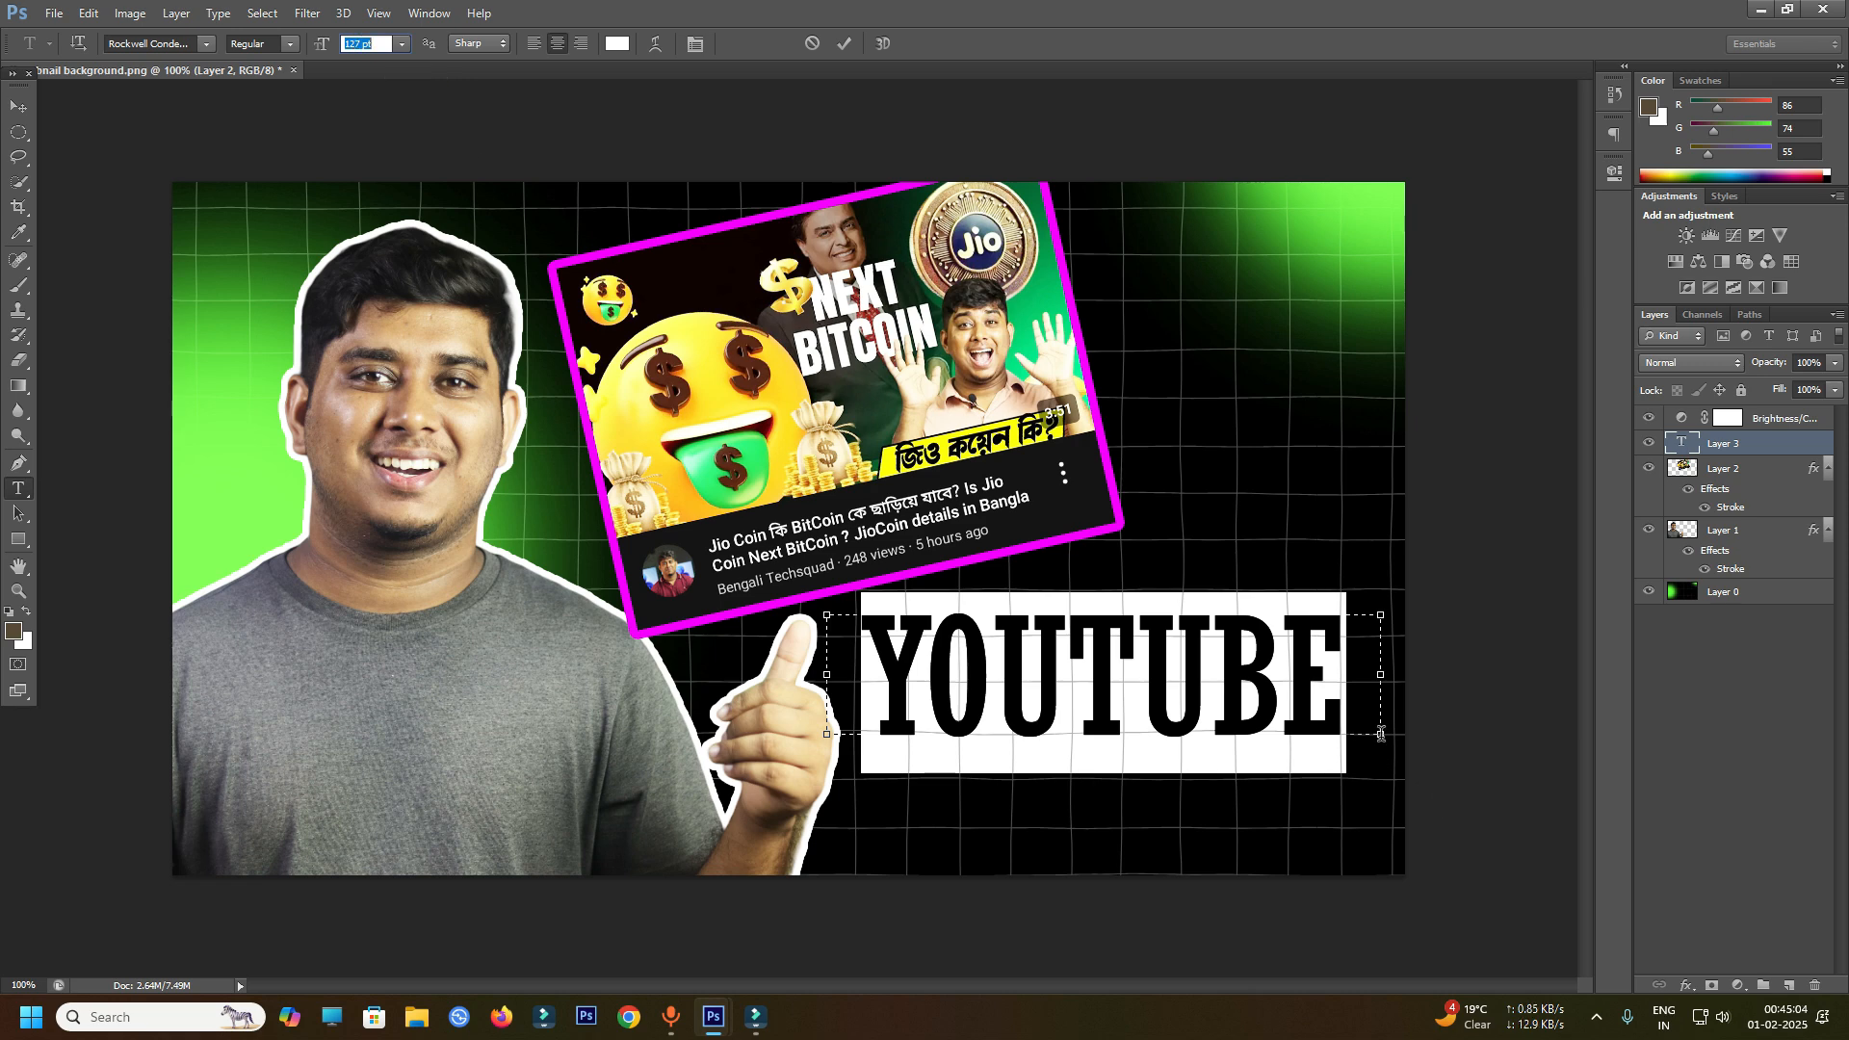
- Extend the YOUTUBE text box just past the canvas edge and enlarge the text to fill most of its width
left_click_drag(1381, 734, 1416, 756)
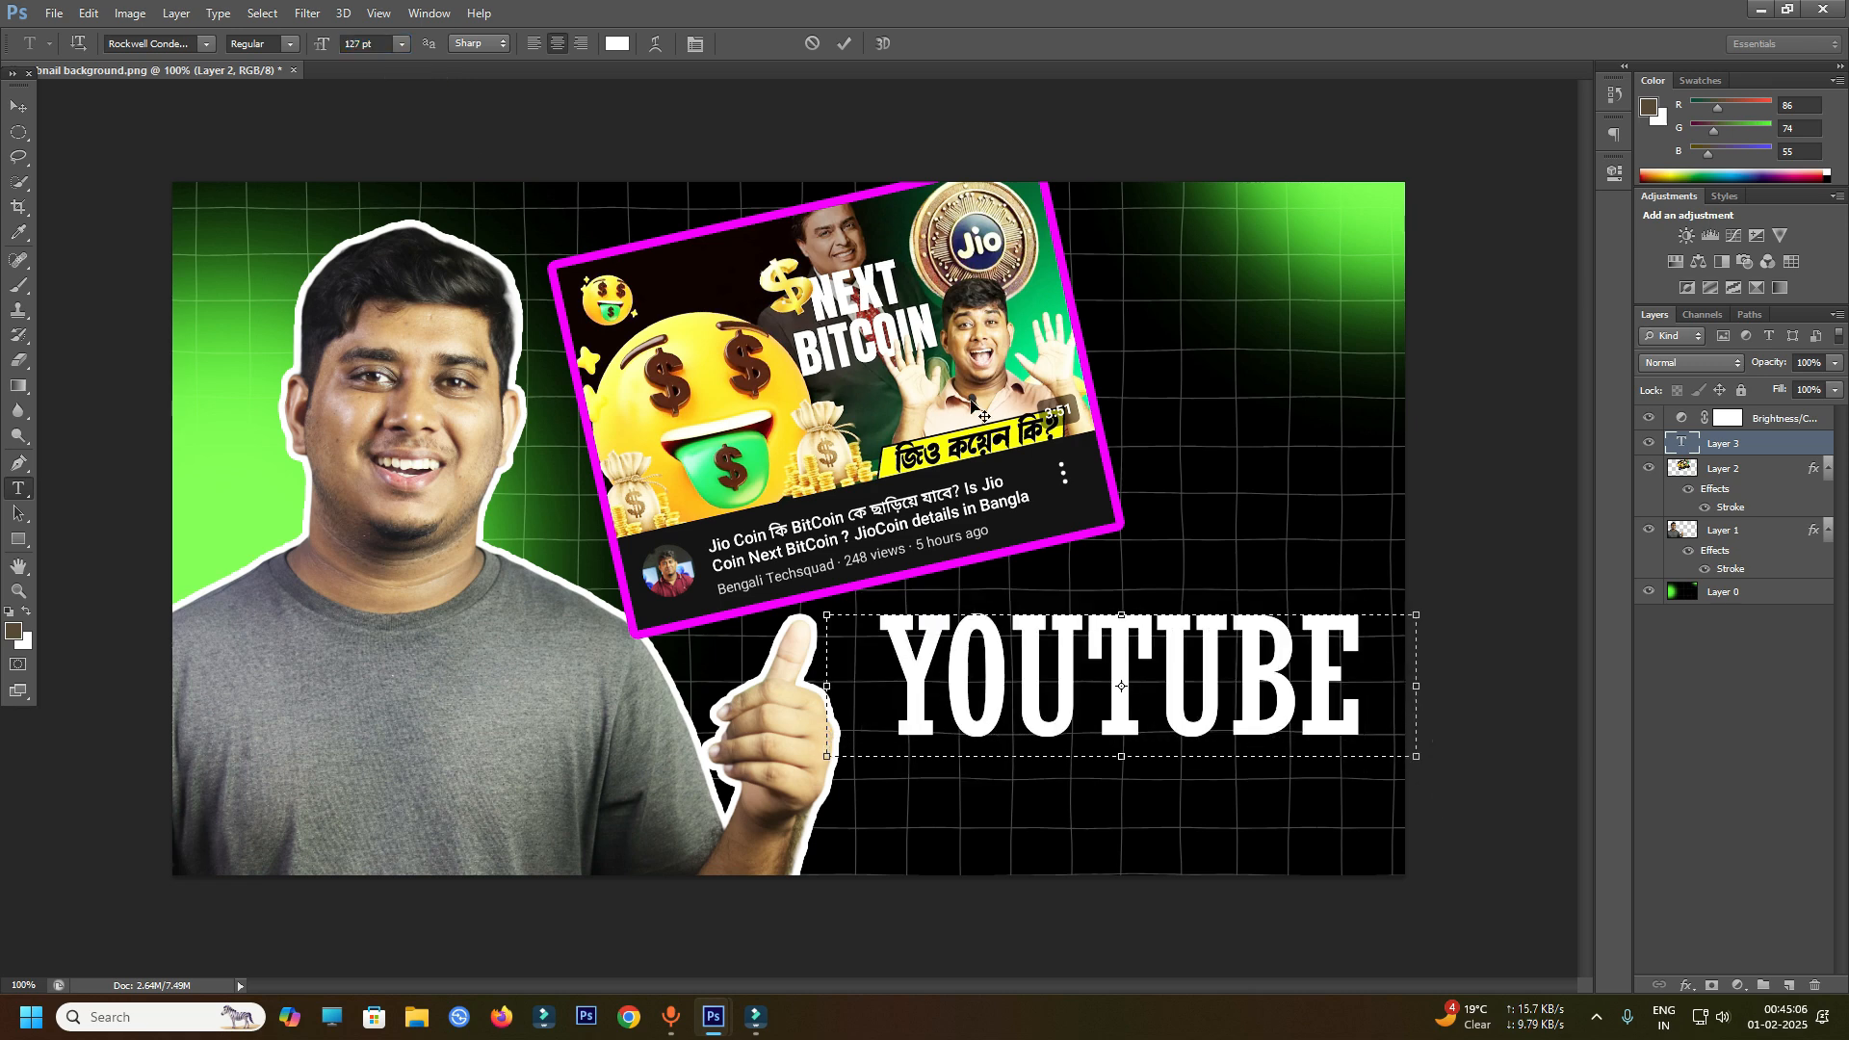
key("ctrl+a")
left_click(353, 43)
scroll(353, 43, "up", 6)
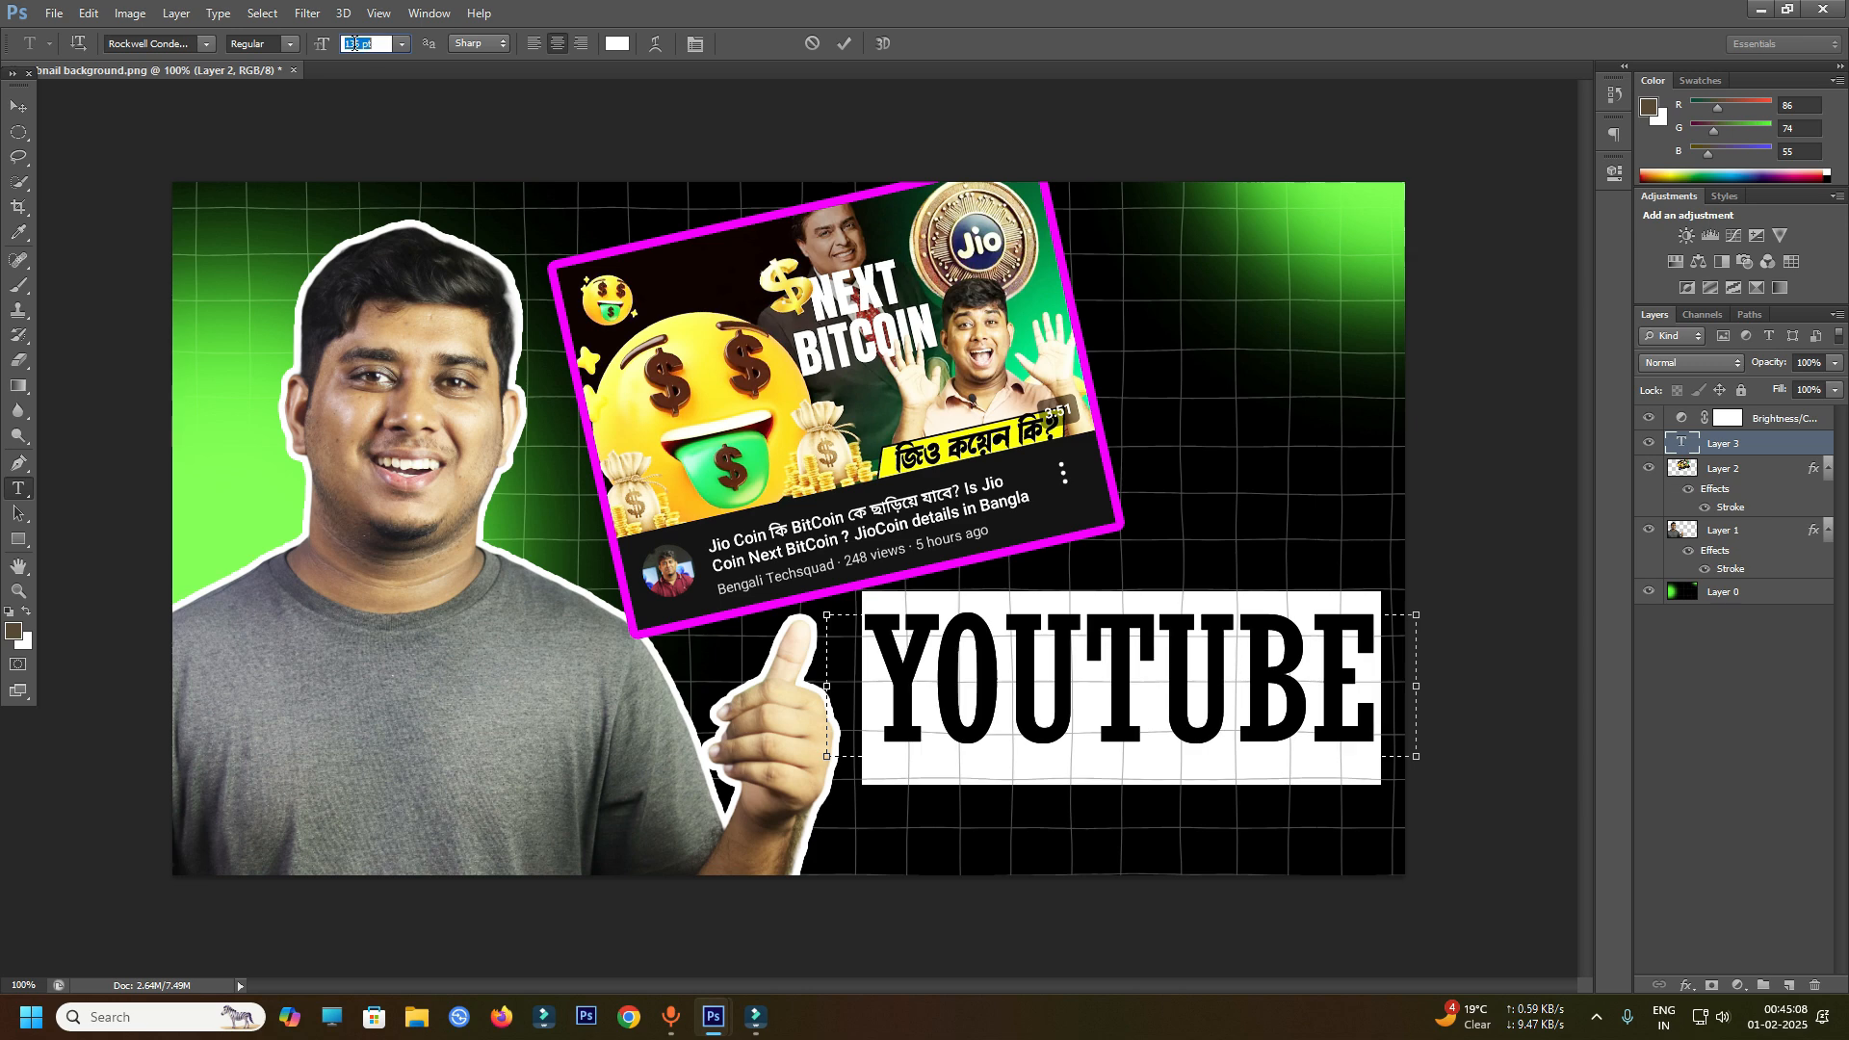
- Raise the YOUTUBE text closer to the screenshot, reduce it to 124 pt and shift it toward the canvas edge
left_click_drag(1156, 527, 1156, 494)
key("ctrl+a")
left_click(344, 44)
scroll(351, 40, "down", 12)
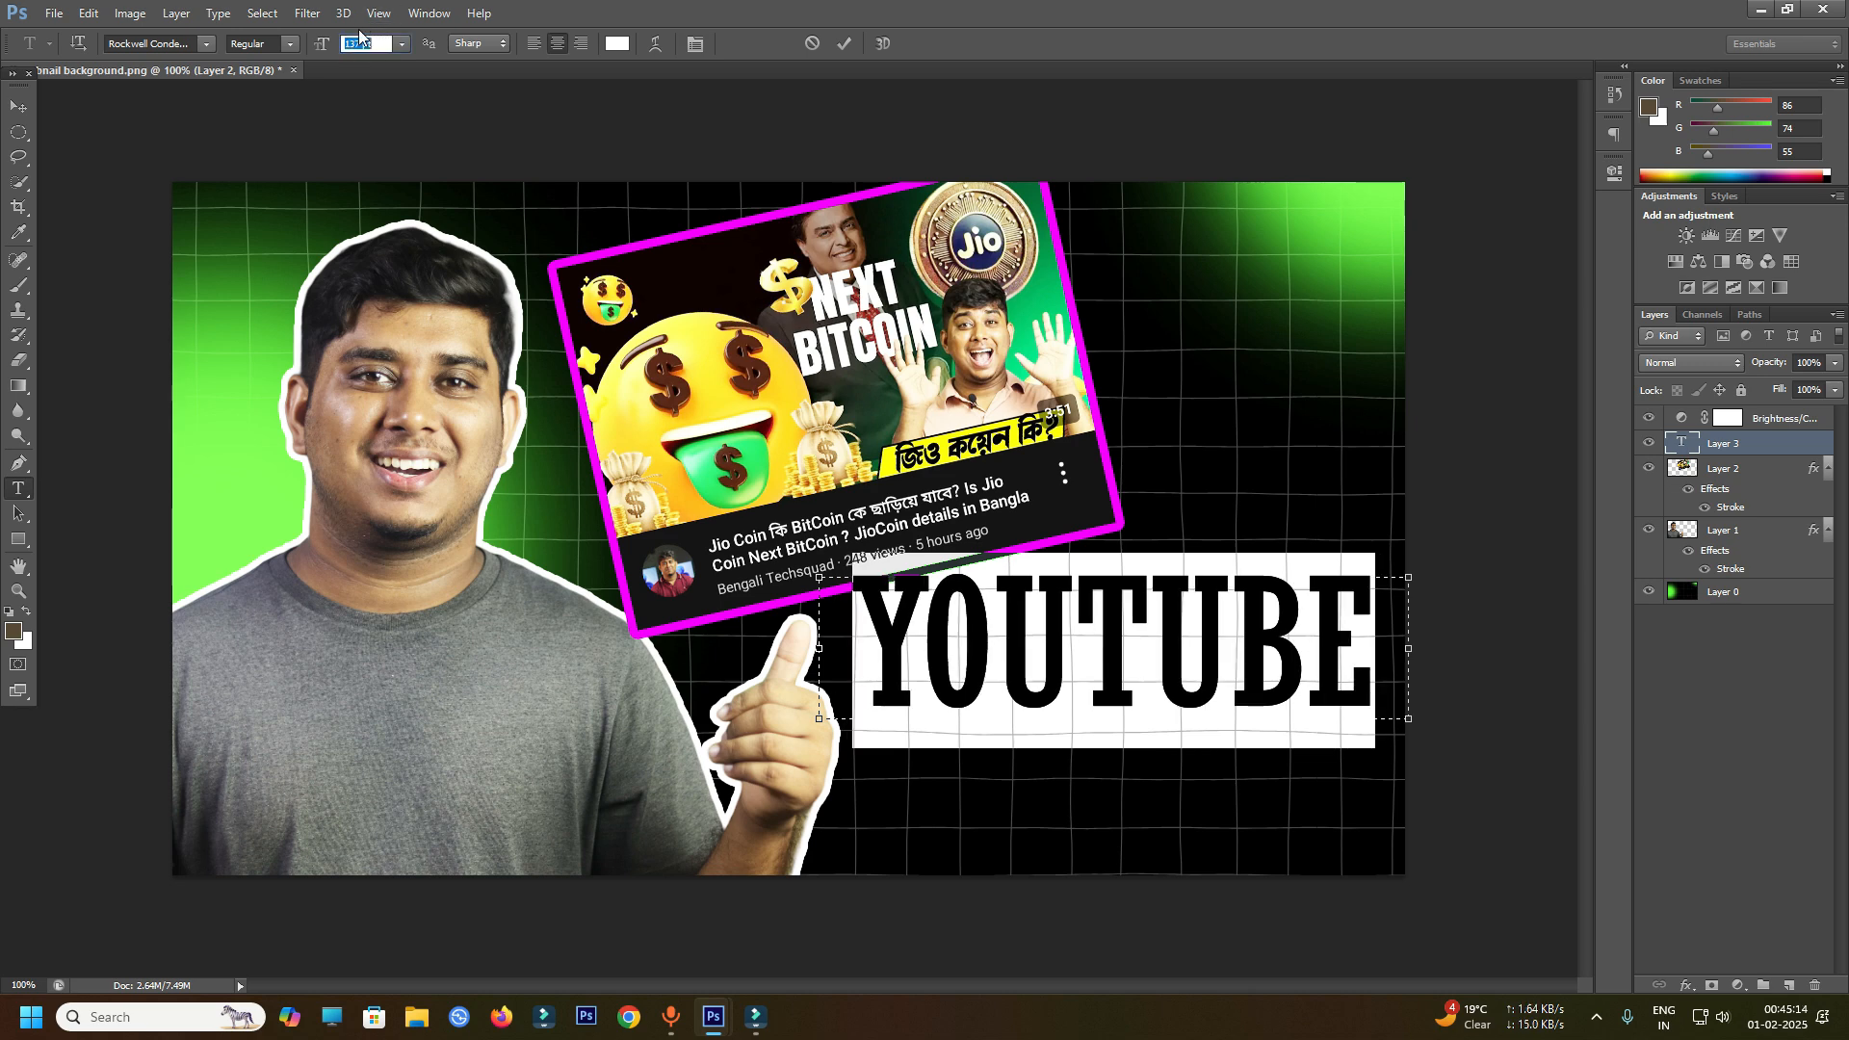
scroll(359, 33, "down", 4)
left_click_drag(1182, 545, 1224, 541)
key("ctrl+a")
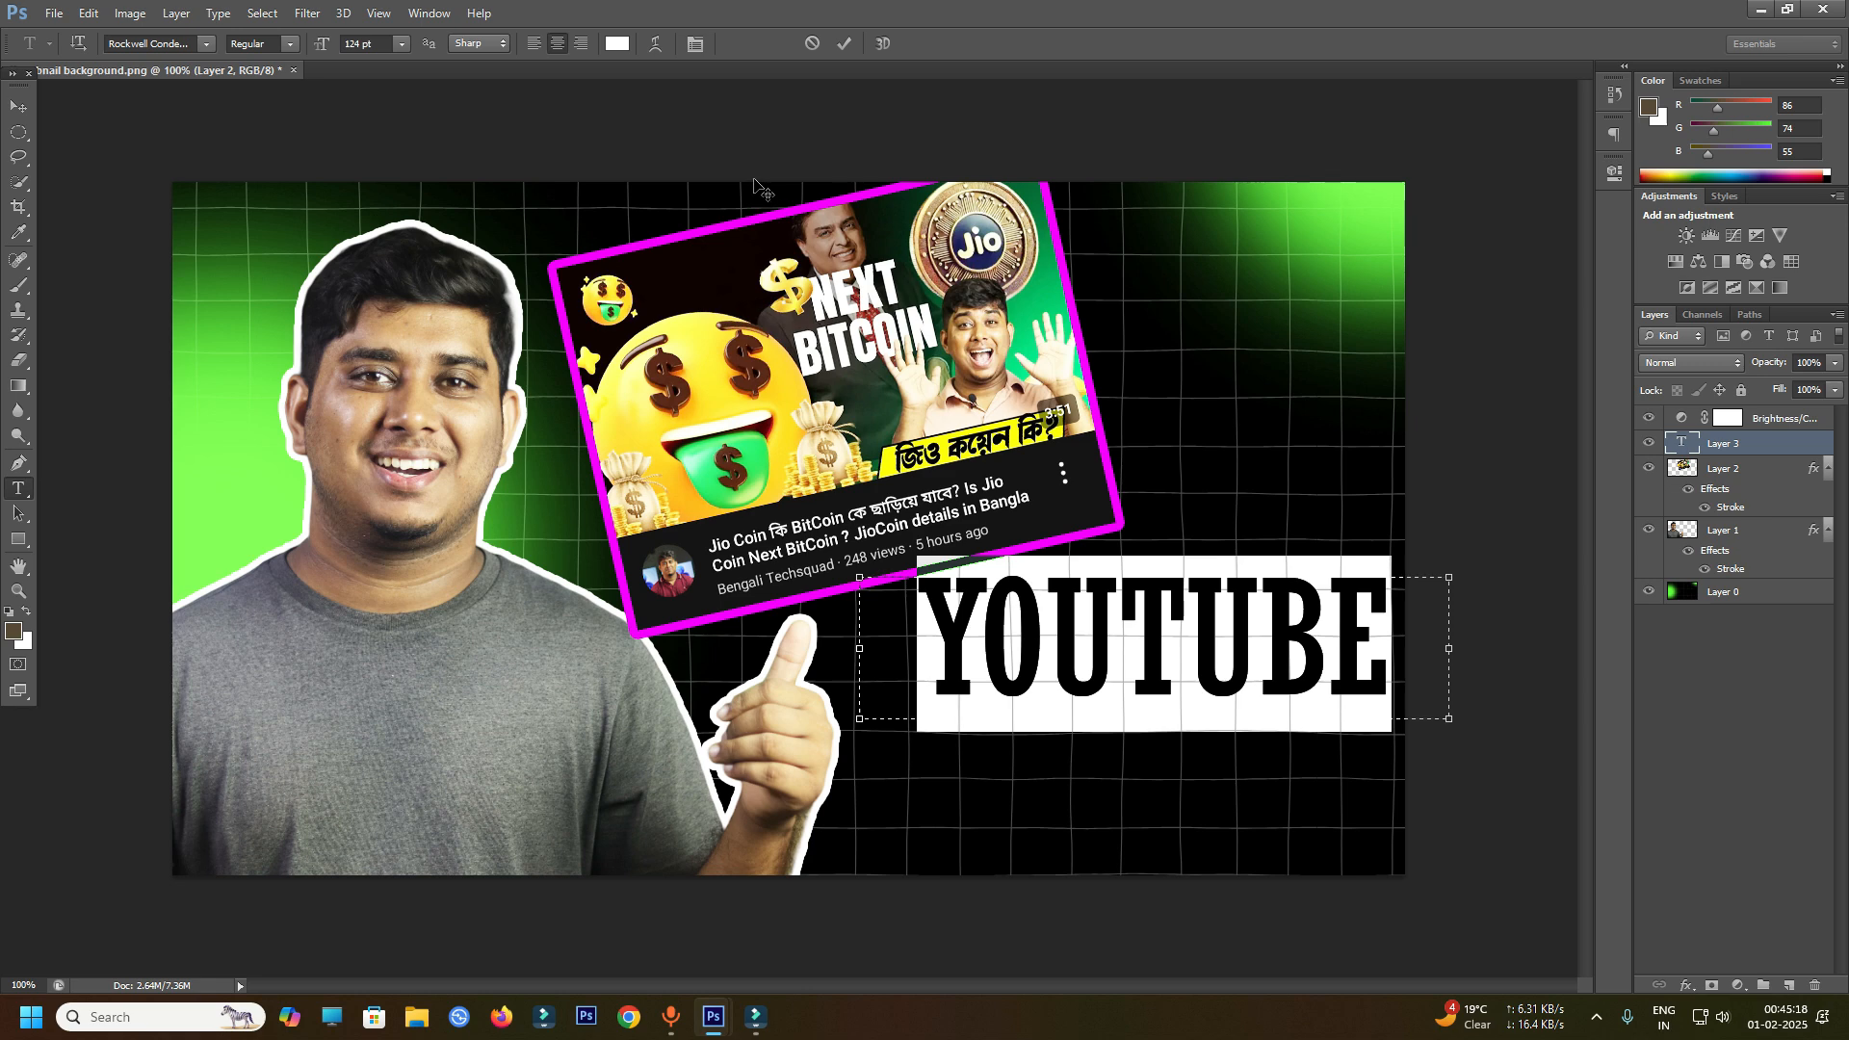
- Try the Oswald font on the selected YOUTUBE text
left_click_drag(1415, 657, 893, 599)
left_click(206, 44)
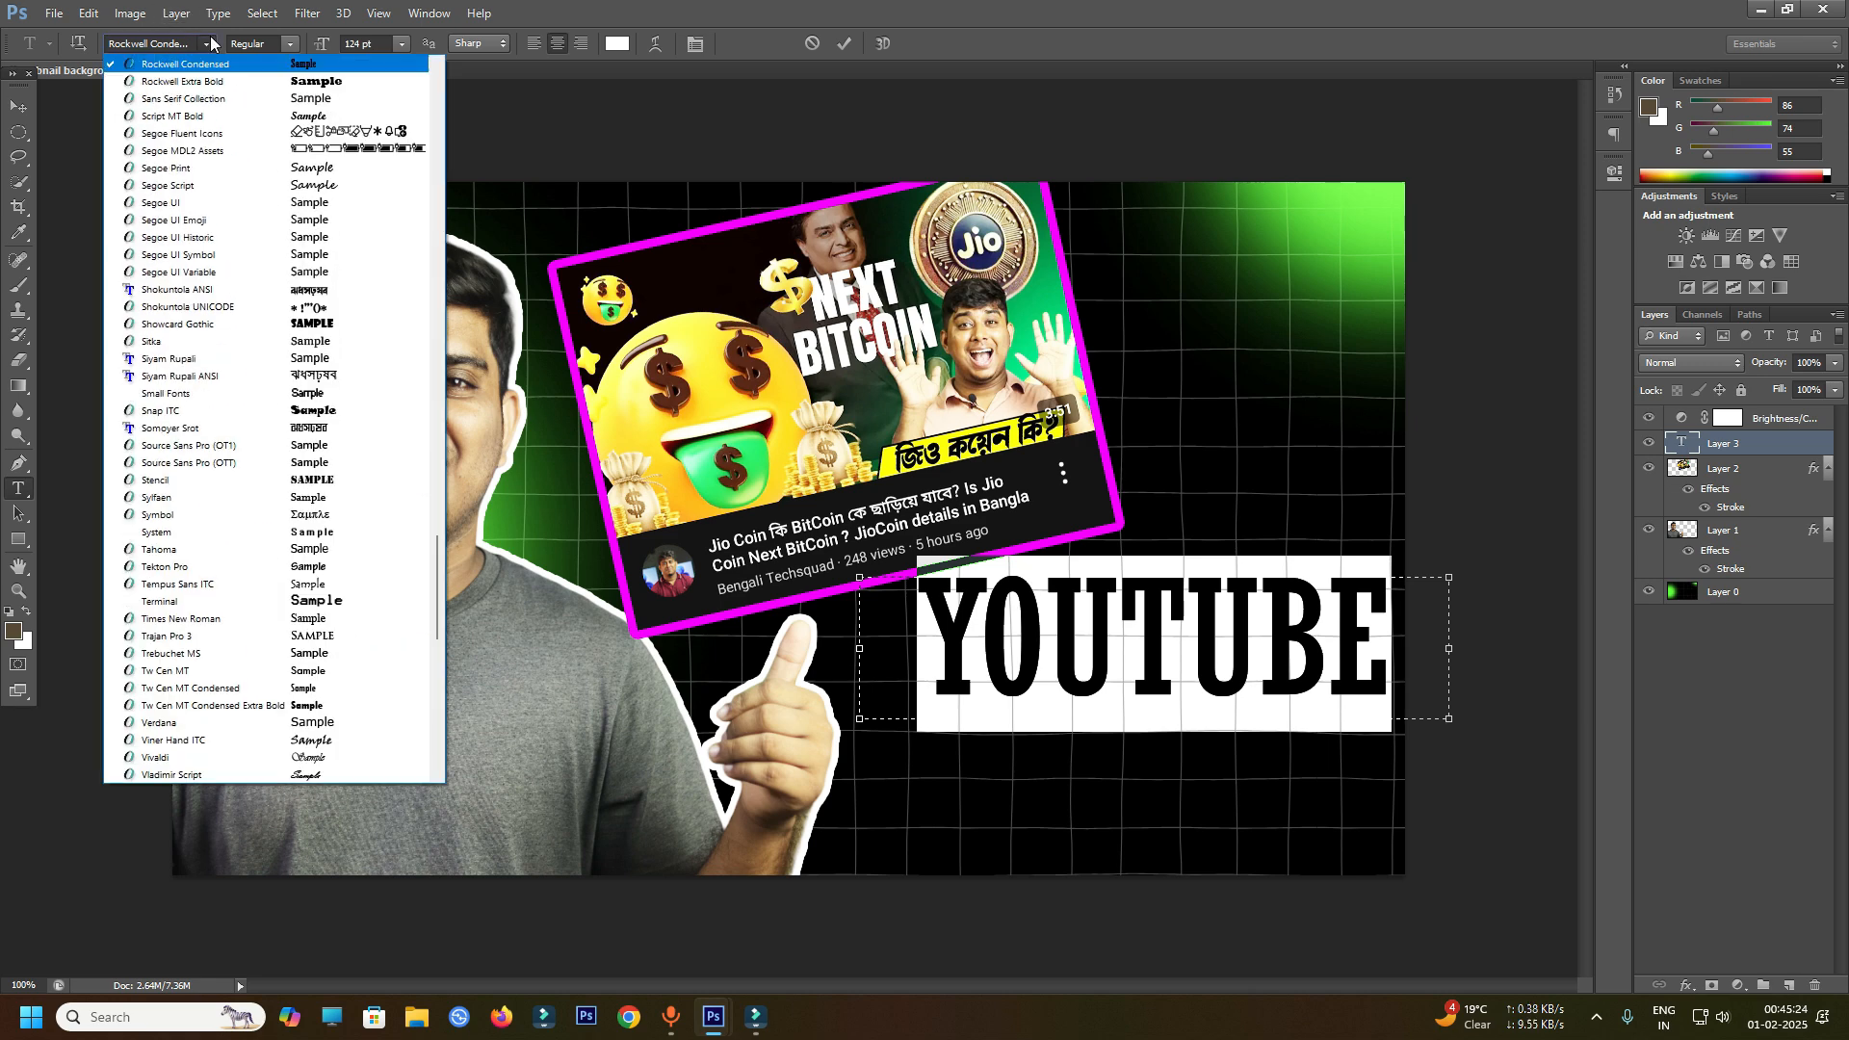
scroll(270, 262, "up", 4)
scroll(271, 262, "up", 3)
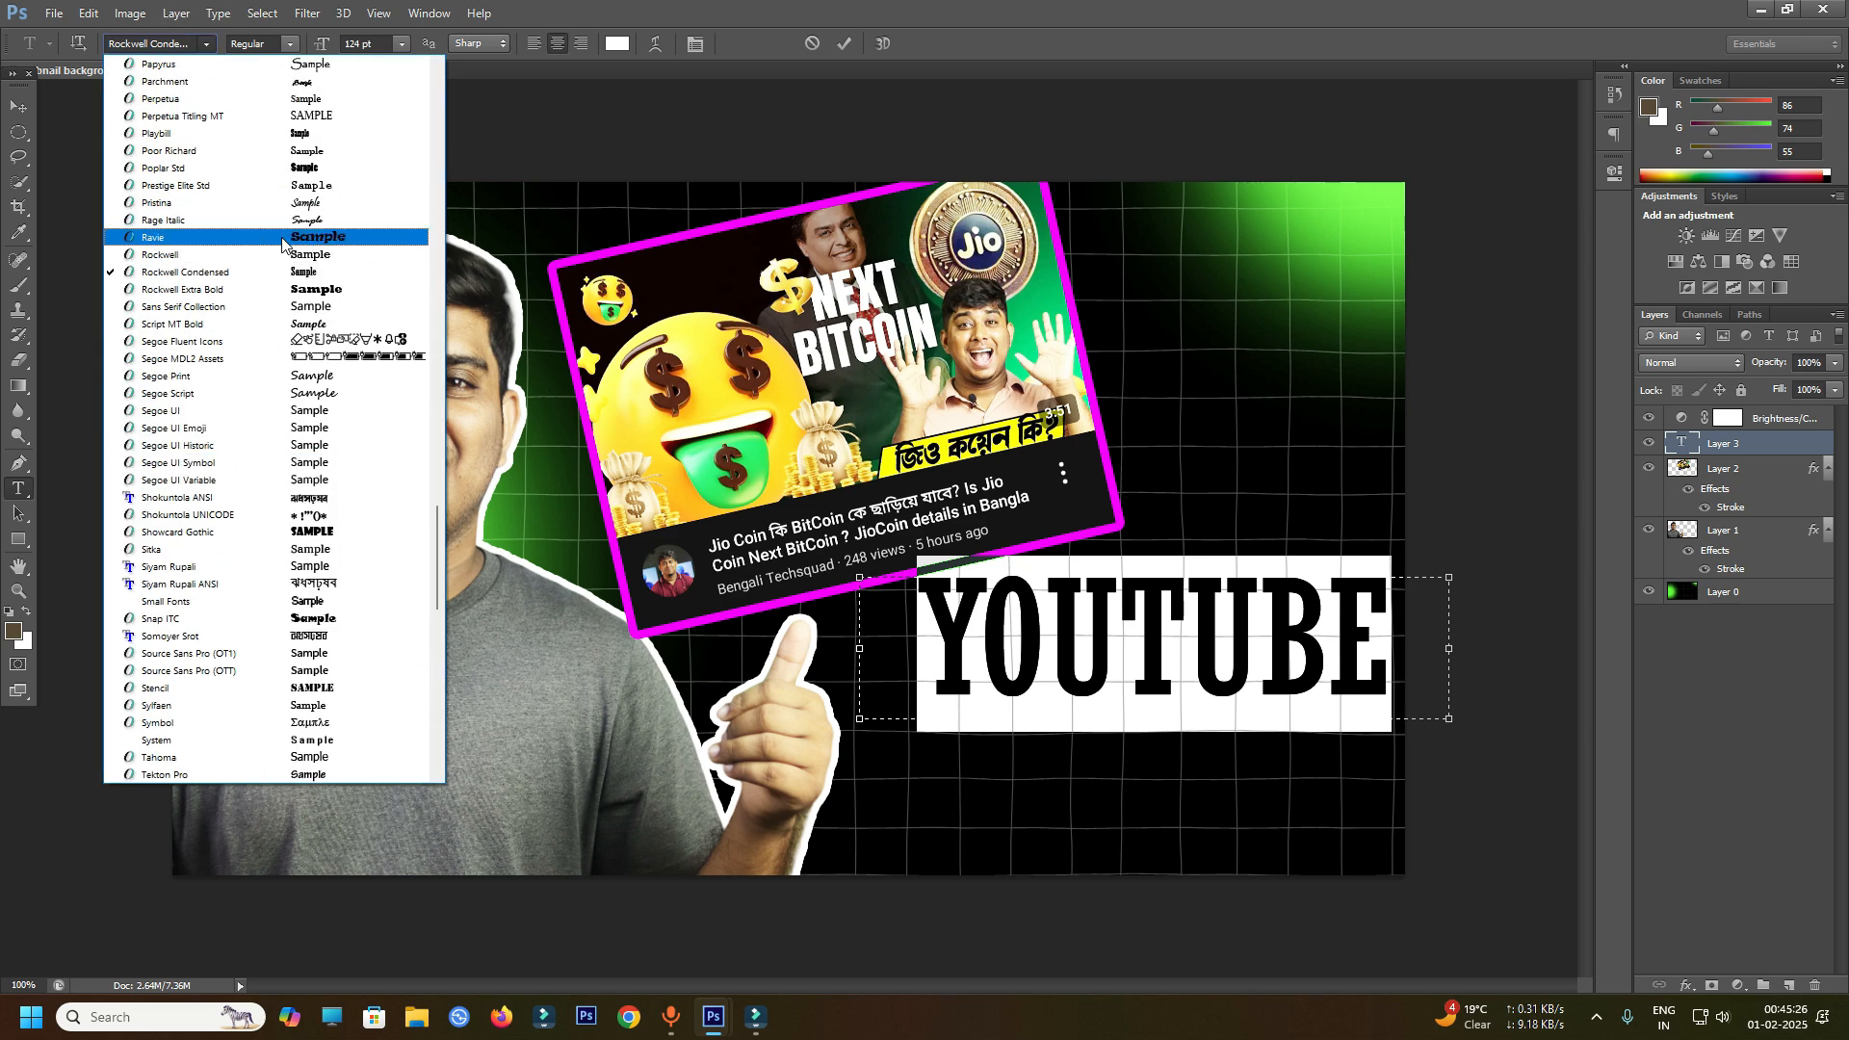
scroll(284, 255, "up", 6)
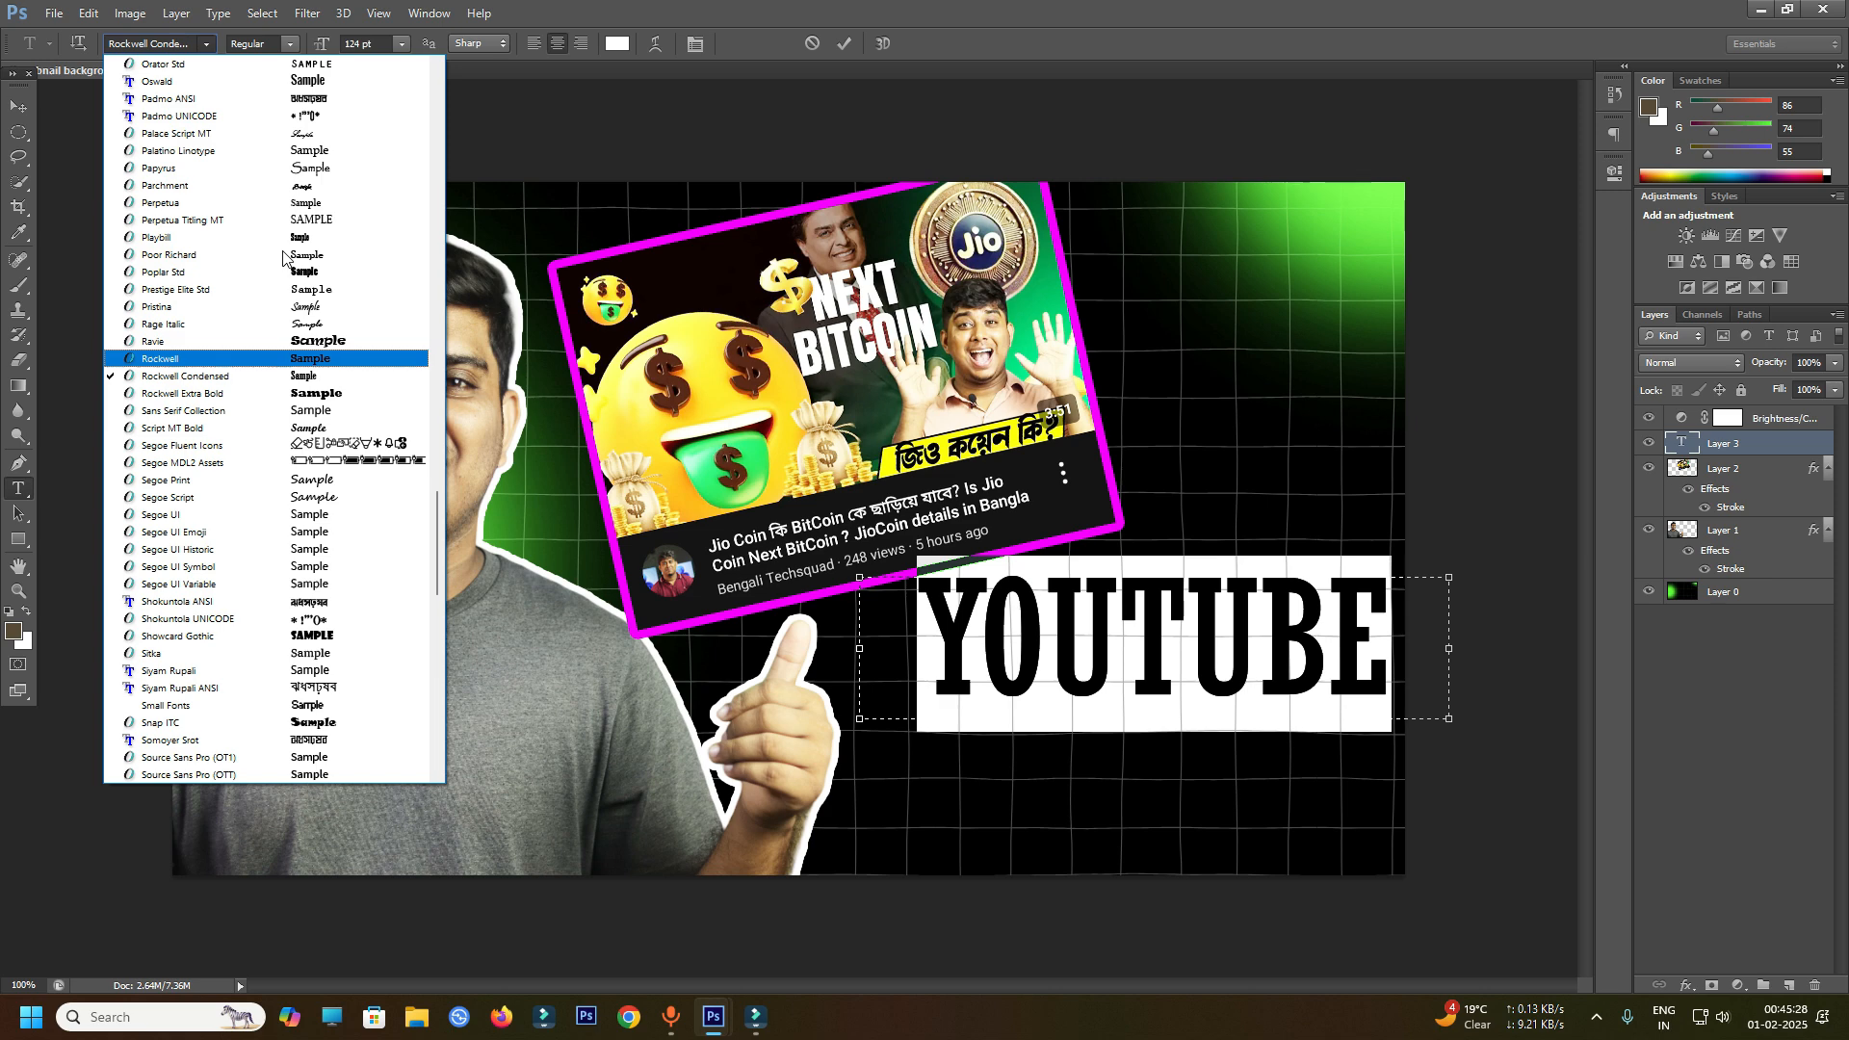
left_click(286, 192)
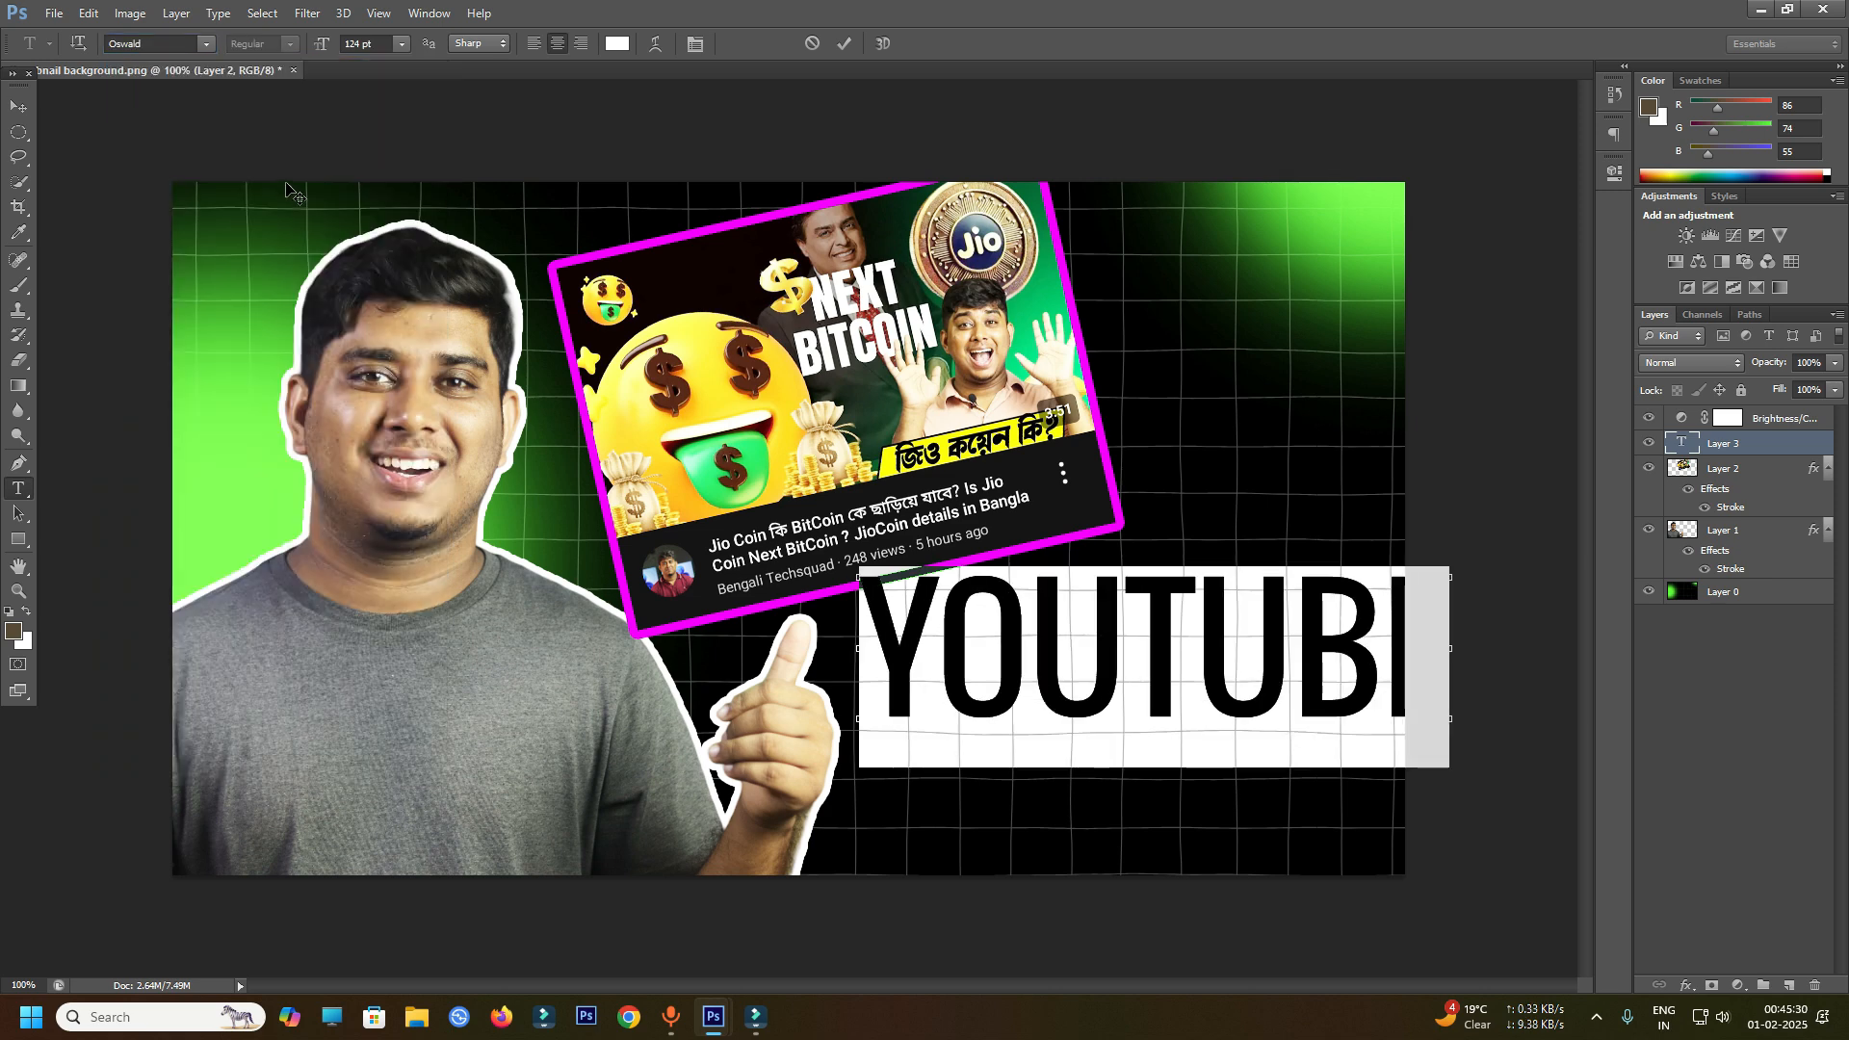
- Set the font of the YOUTUBE text to Anton
left_click(218, 43)
scroll(253, 308, "up", 3)
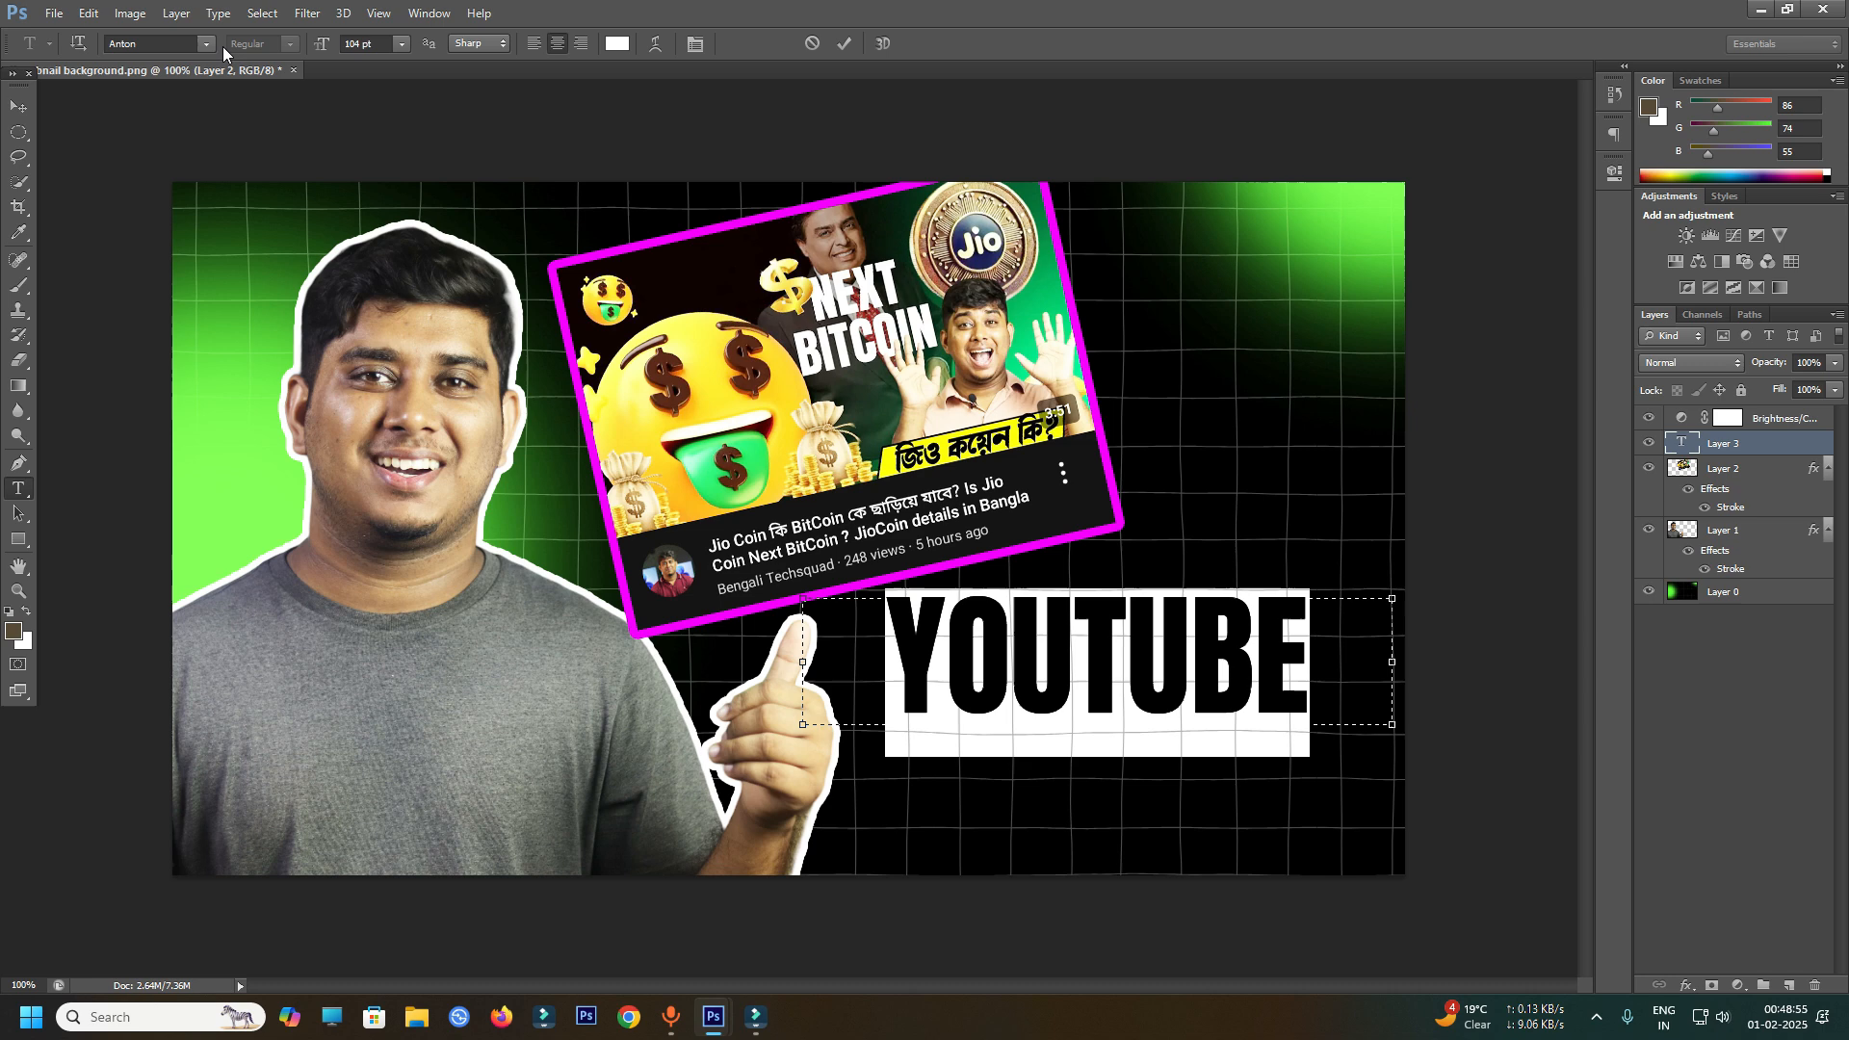
left_click(216, 43)
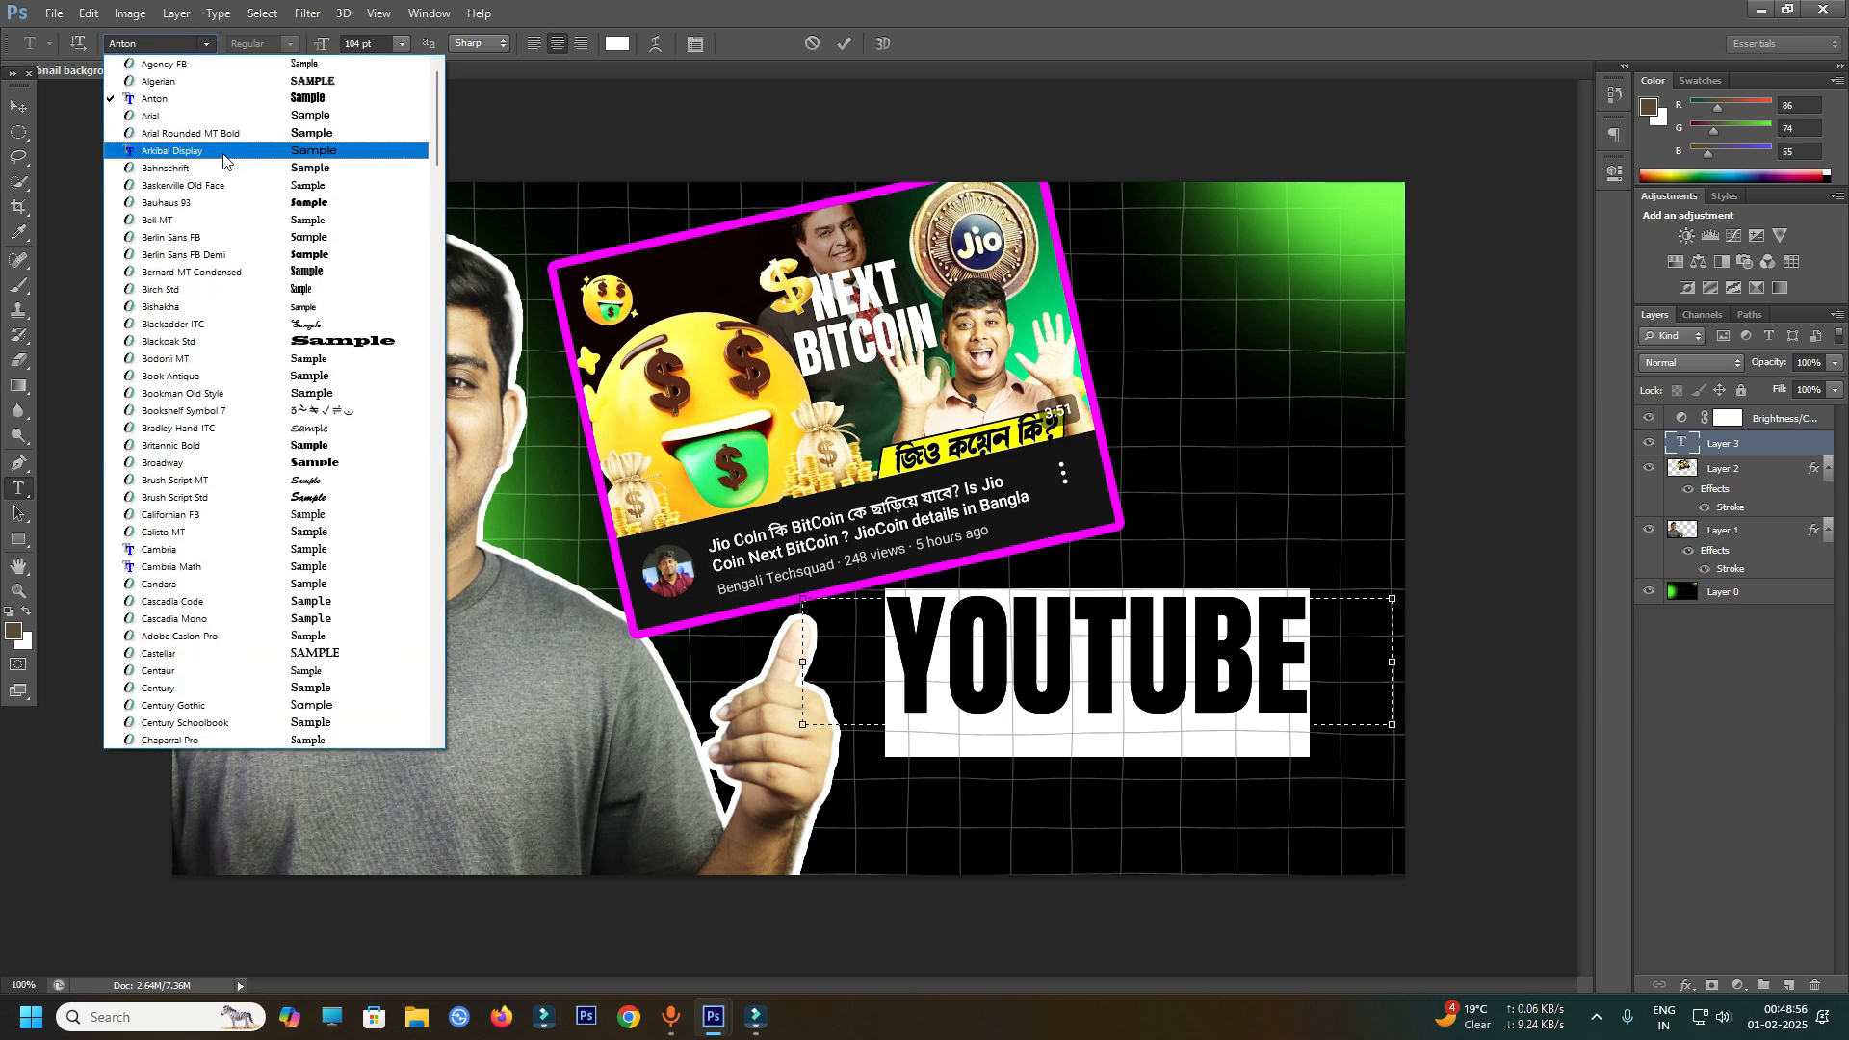
left_click(197, 104)
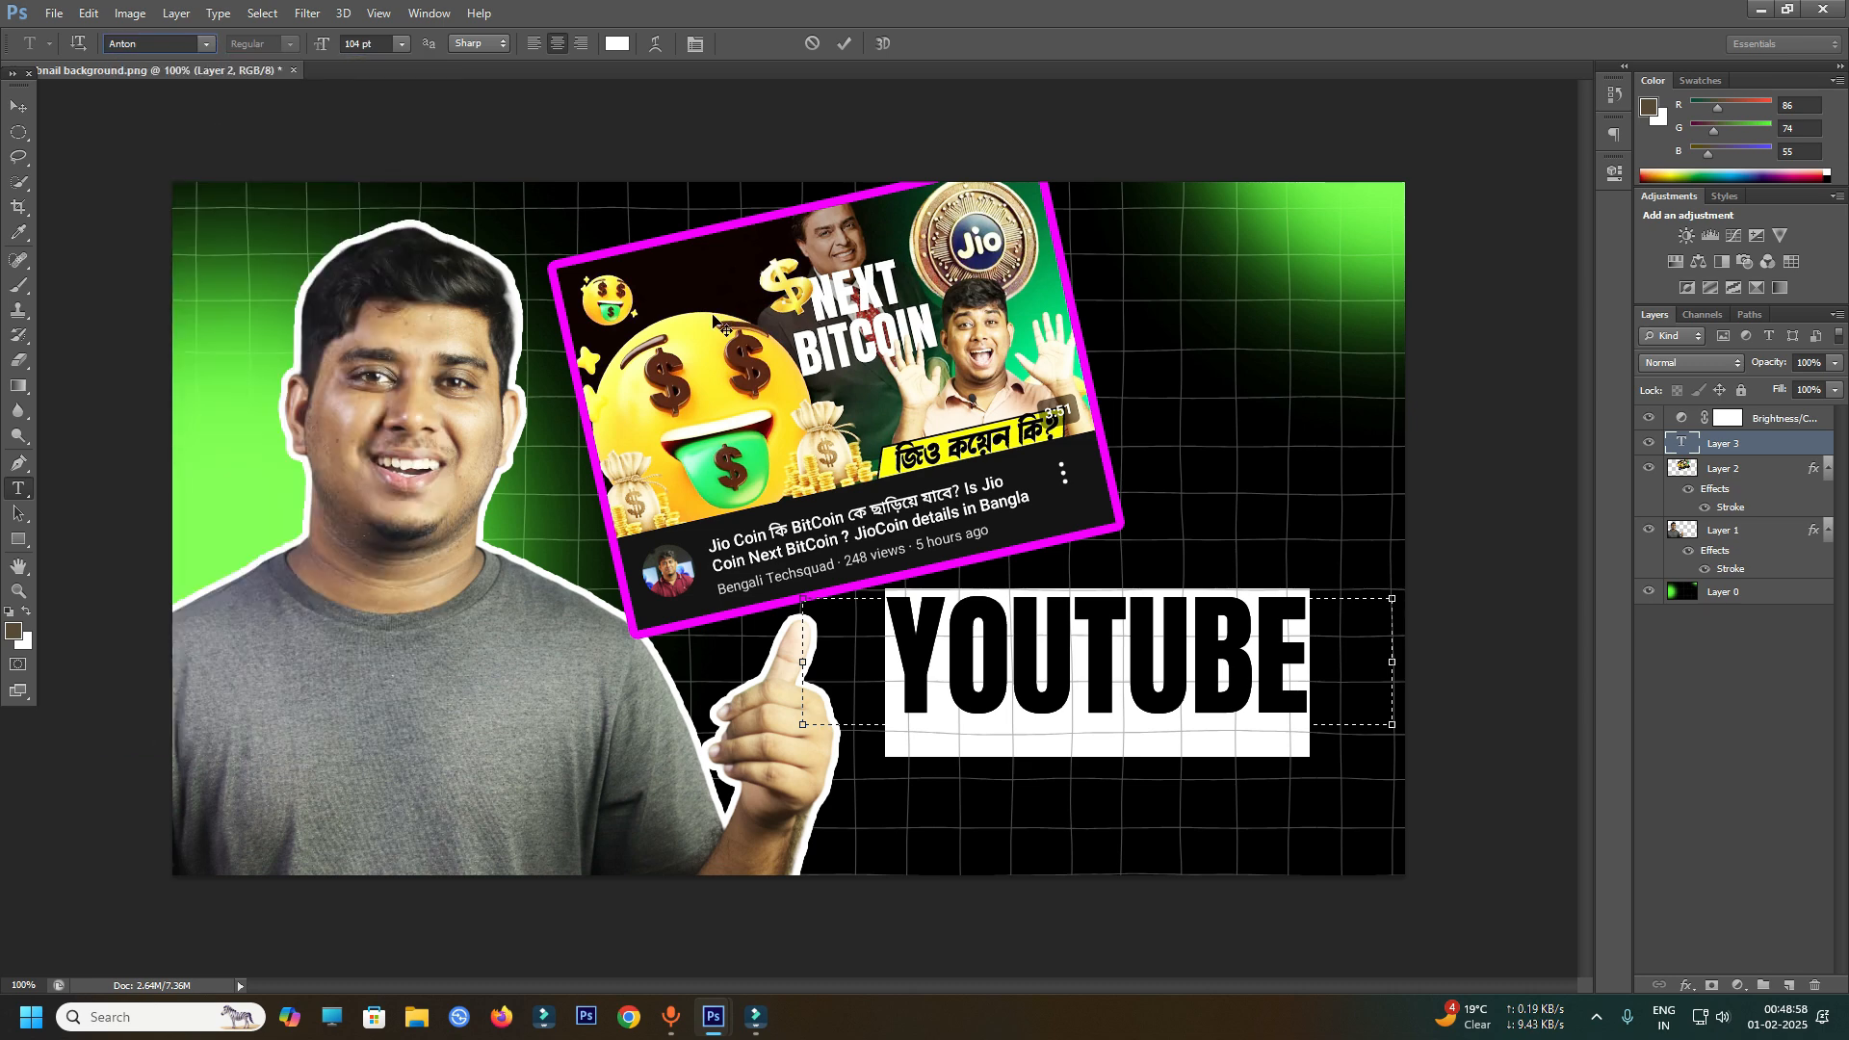
- Enlarge the YOUTUBE text to 124 pt, extend its box to fit and nudge it up just below the screenshot
left_click(343, 44)
key("shift+Up")
key("shift+Up")
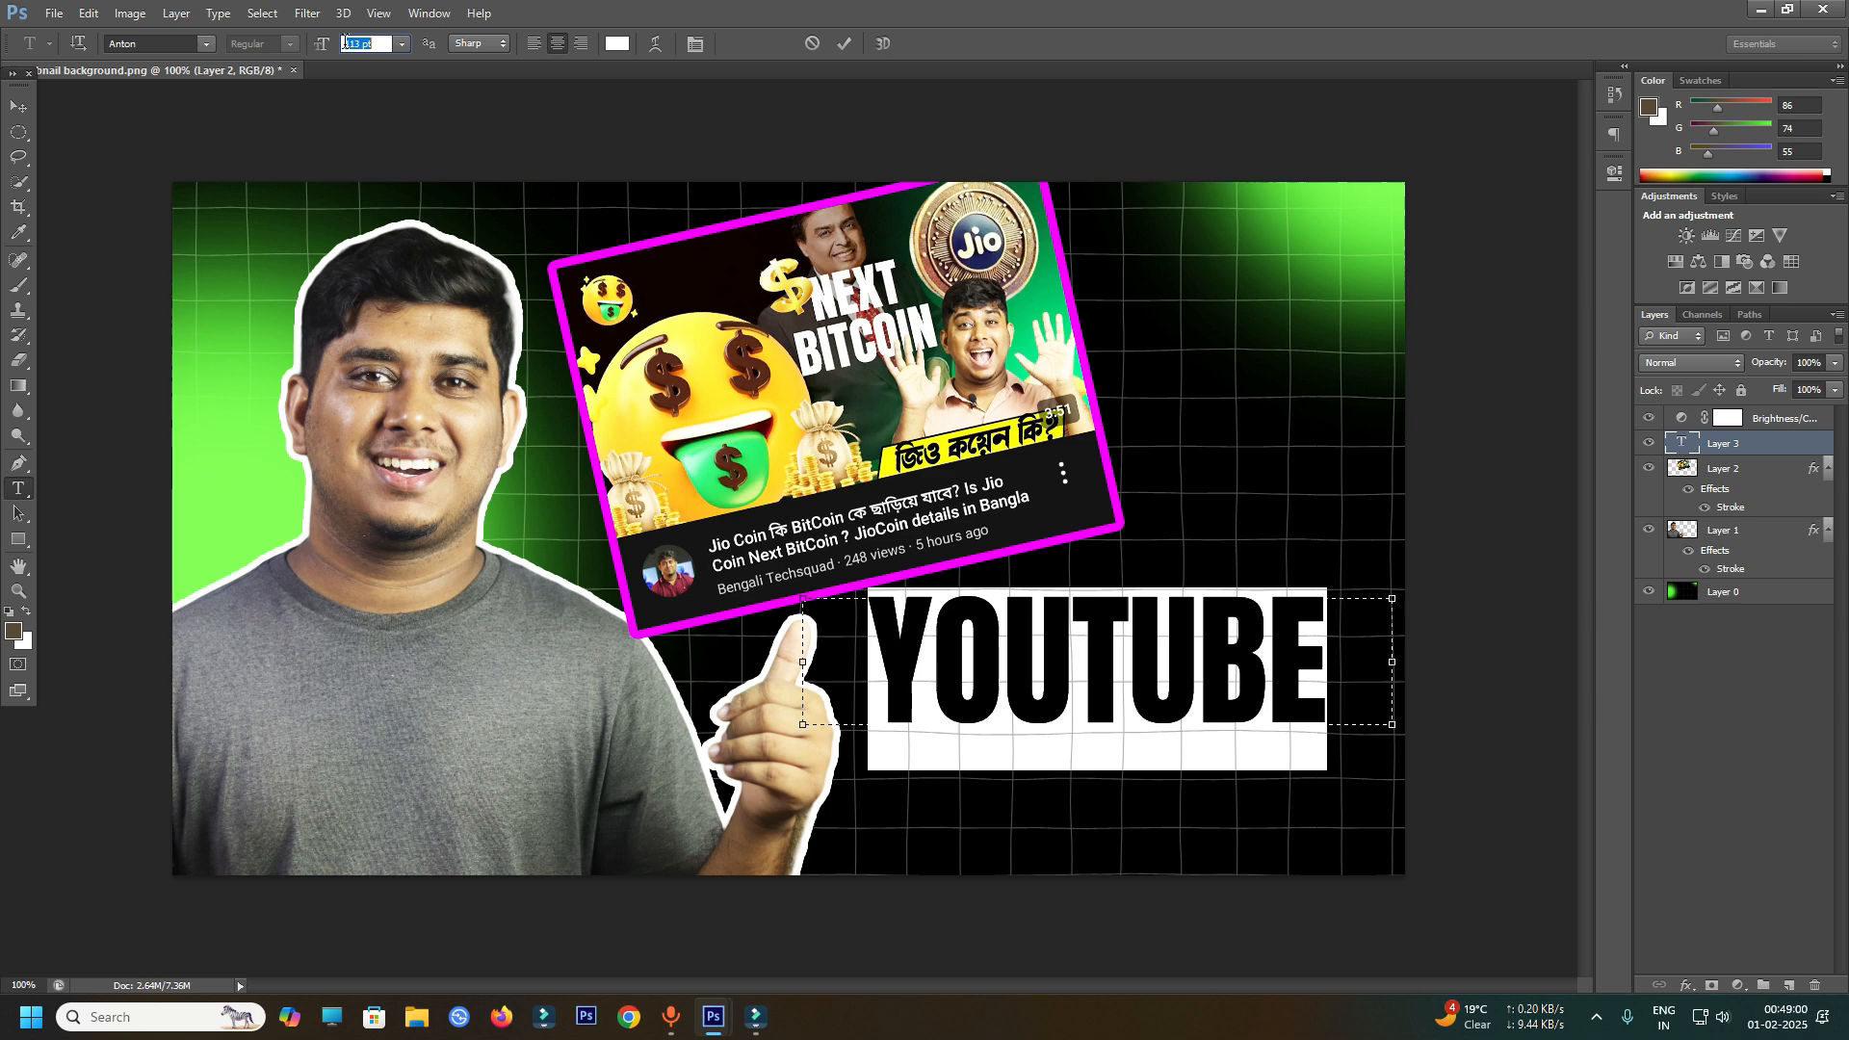
left_click_drag(1393, 724, 1416, 745)
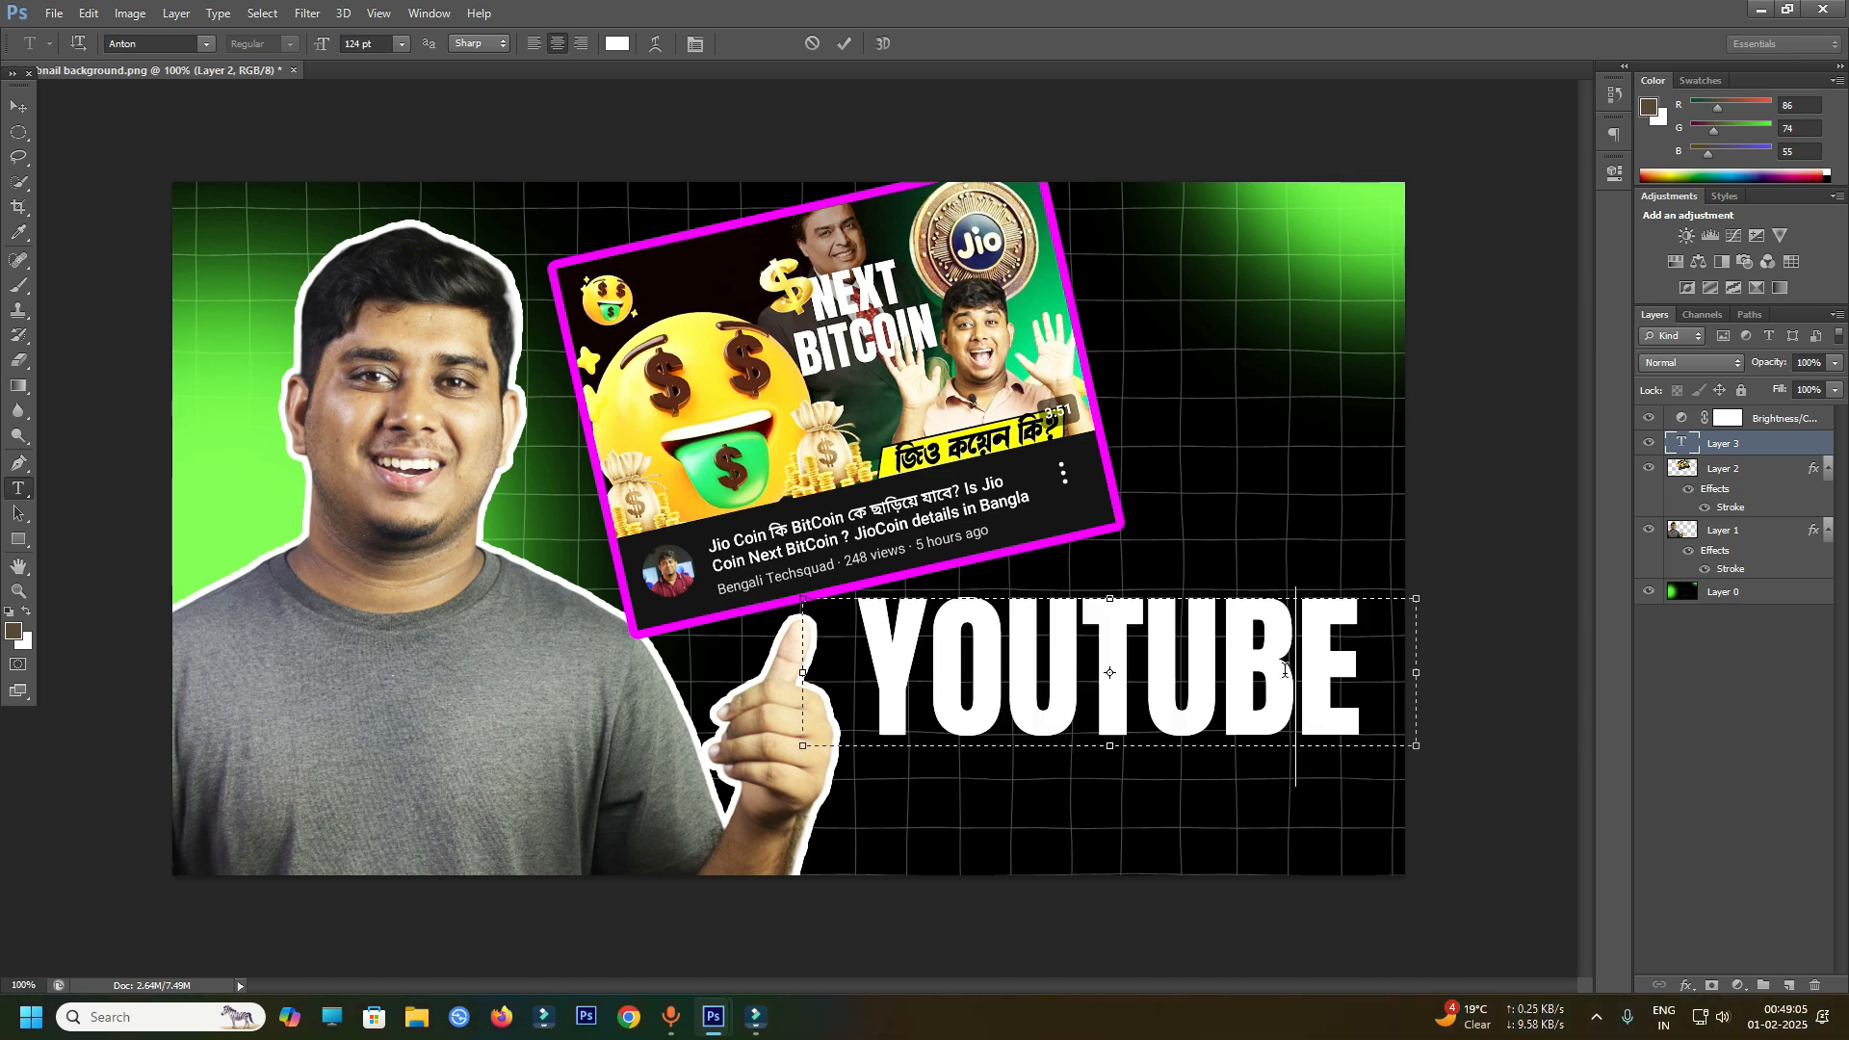
left_click_drag(1221, 829, 1227, 821)
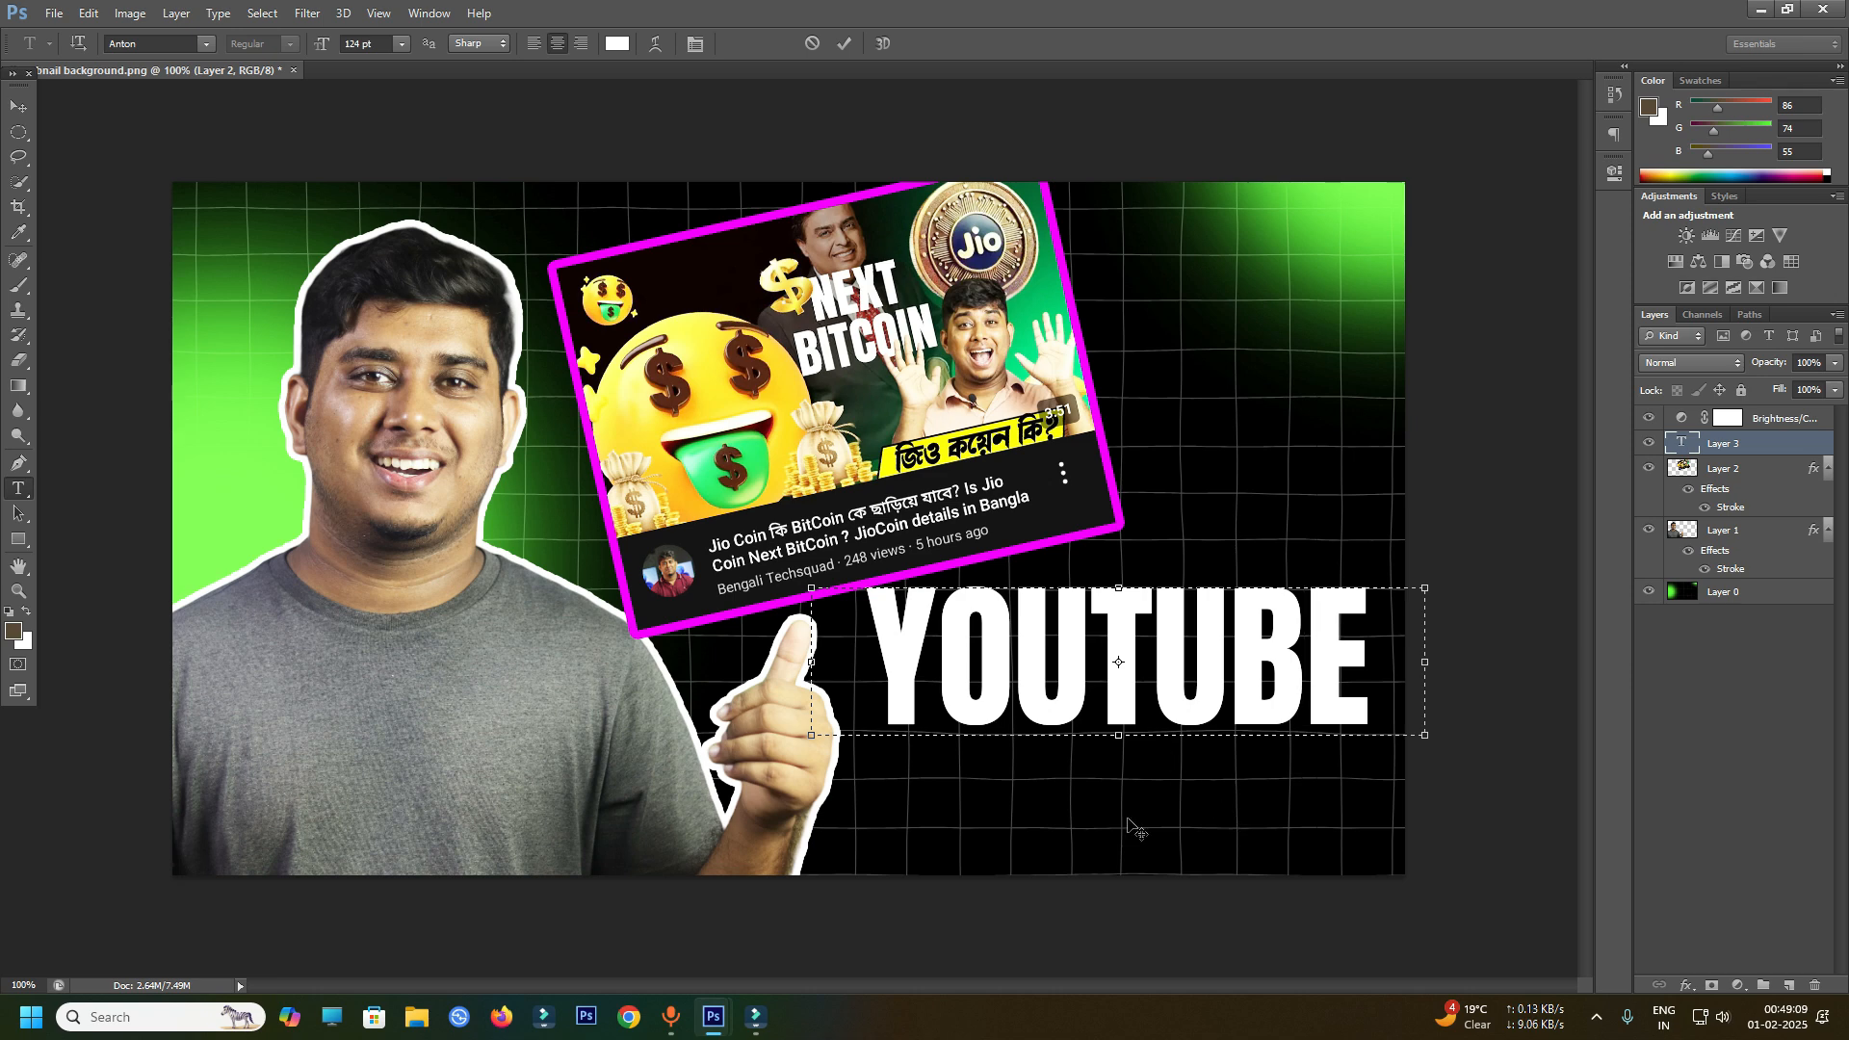
- Commit the YOUTUBE text and draw a wide text box below it, from beside the thumb past the canvas edge
left_click(19, 490)
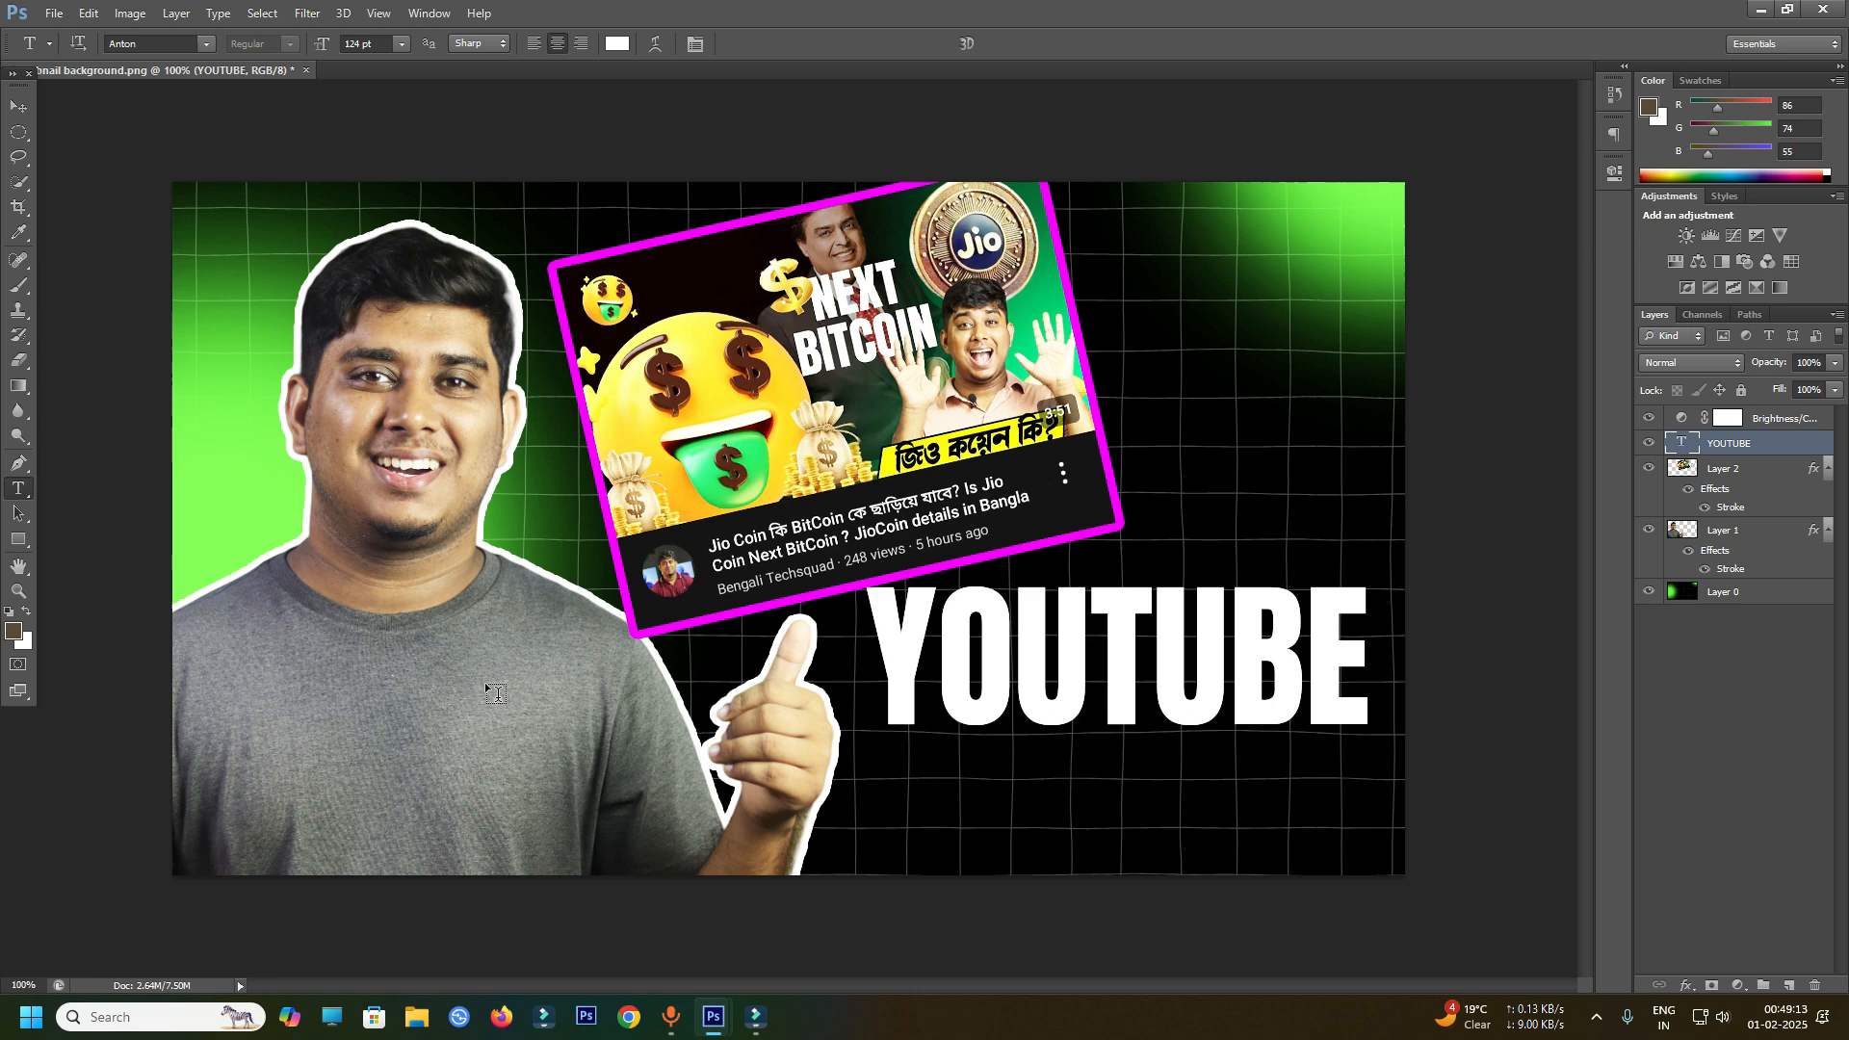
left_click_drag(836, 762, 1497, 875)
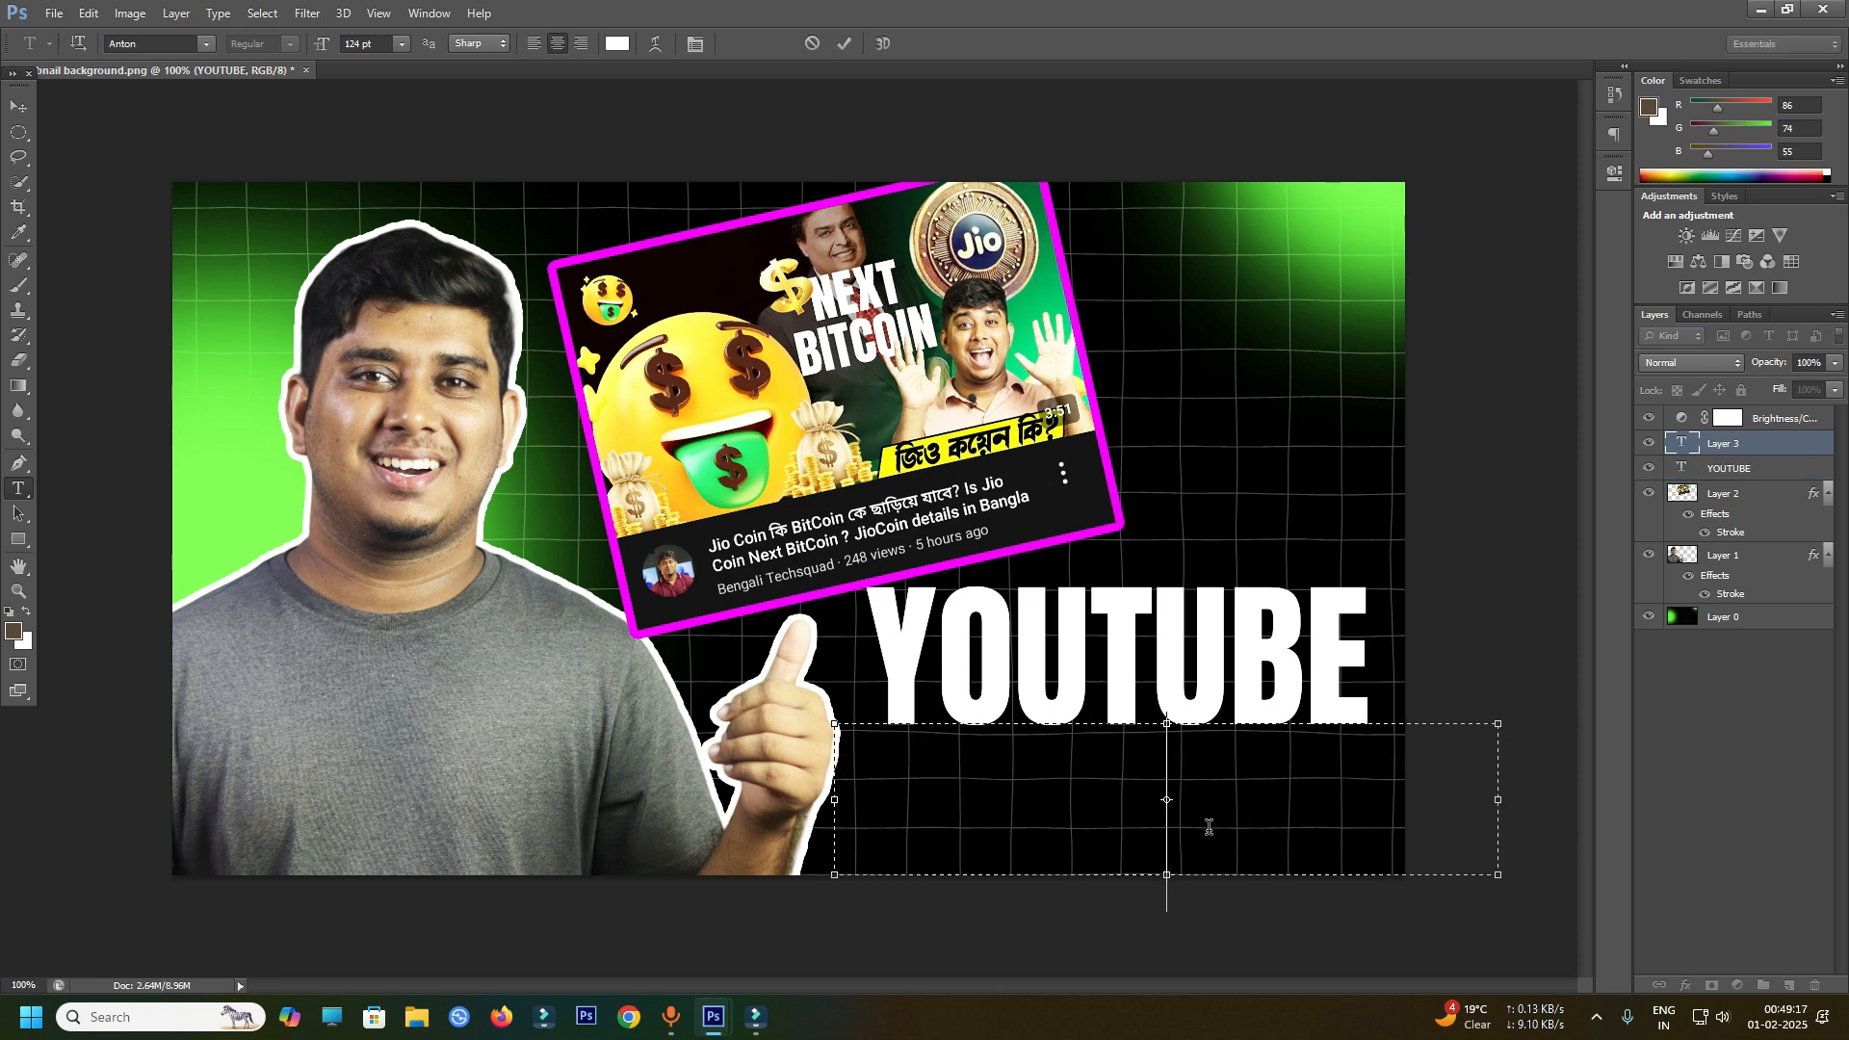
type("thambna")
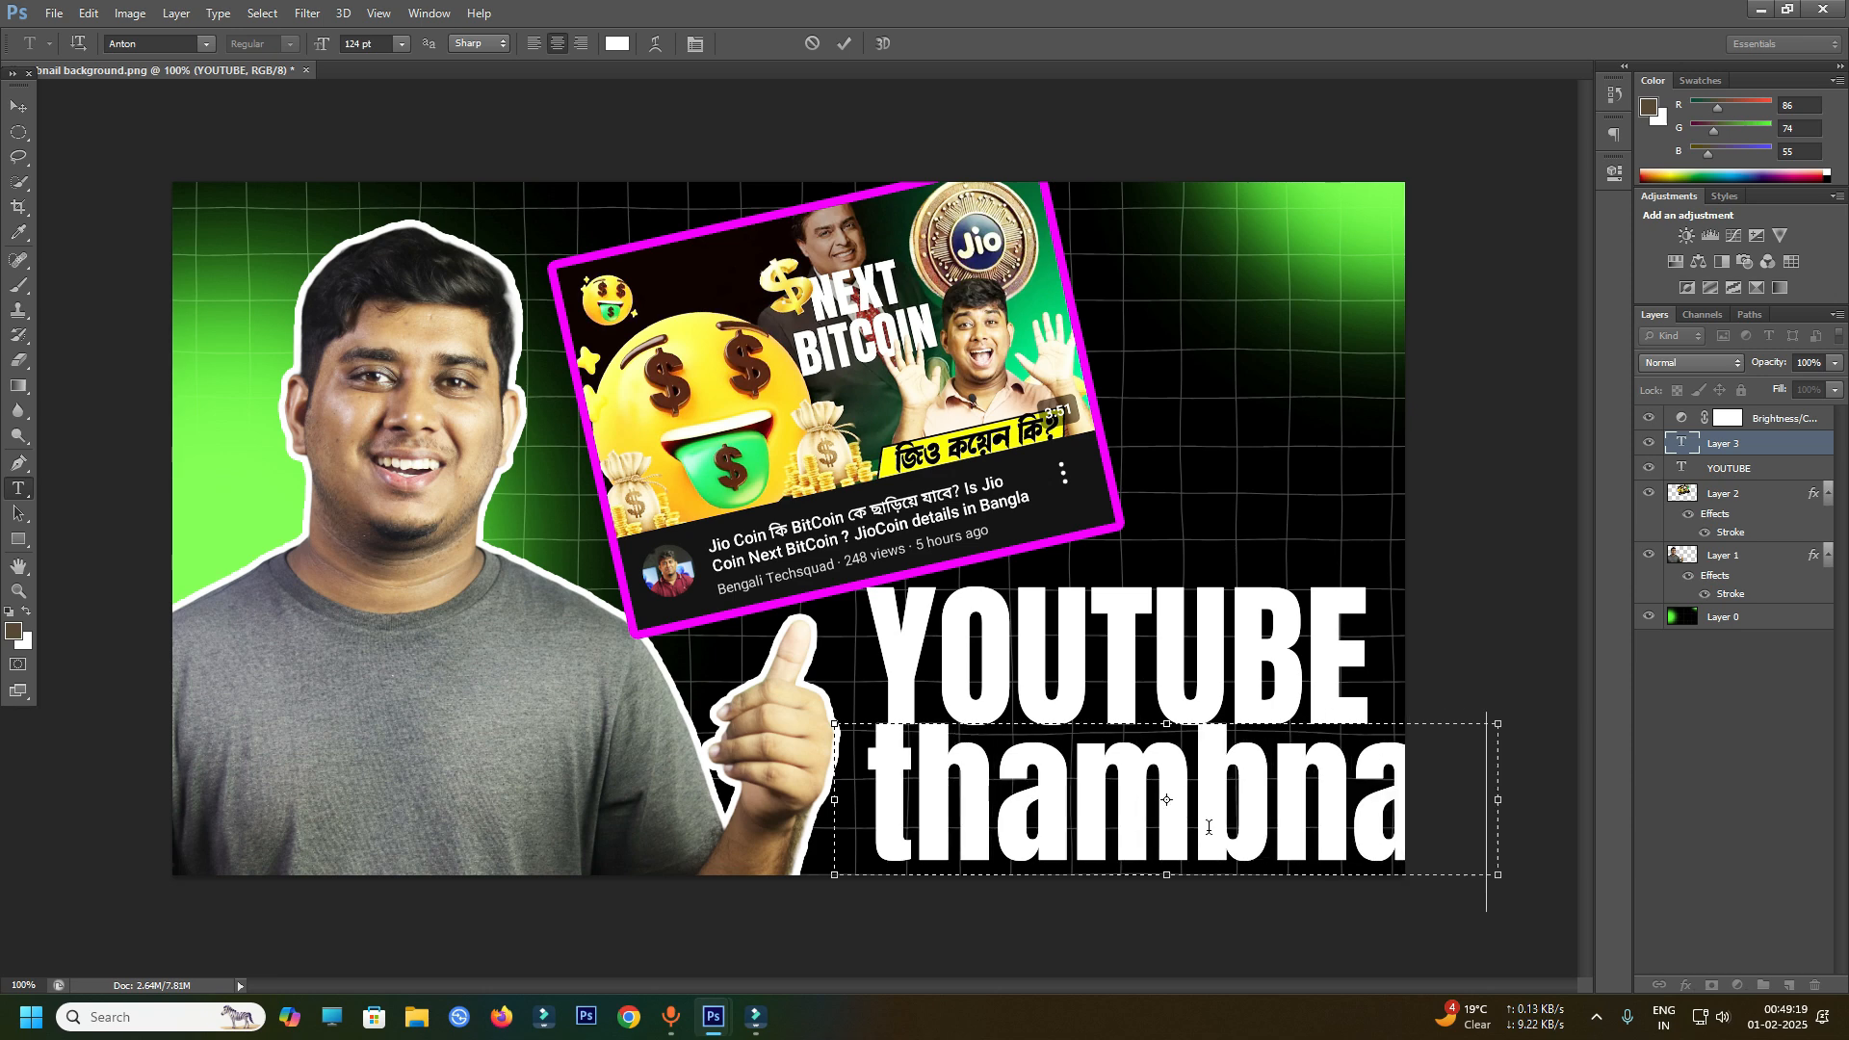
key("BackSpace")
key("BackSpace")
key("BackSpace")
key("BackSpace")
key("BackSpace")
key("BackSpace")
key("BackSpace")
key("BackSpace")
- Enter THAMBNAIL in capitals in the lower text box and reduce its font size to 105 pt
type("THAMBNA")
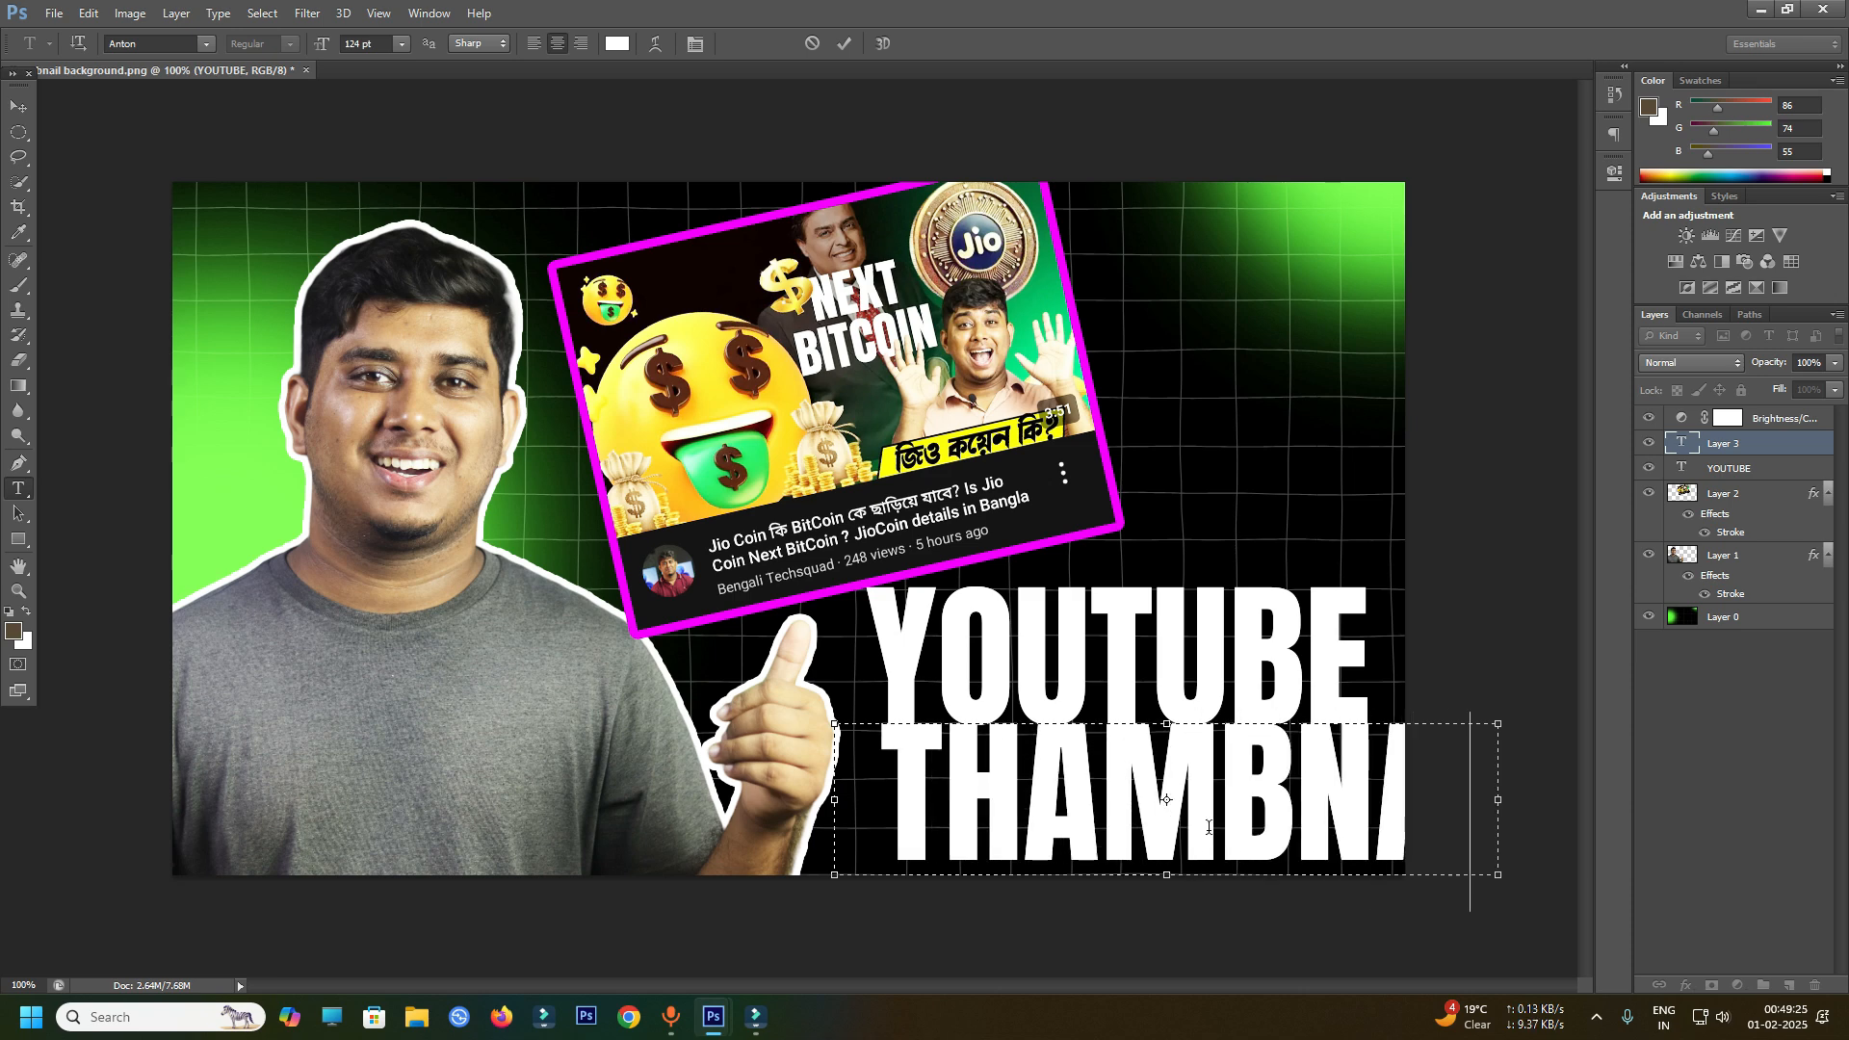
type("I")
key("ctrl+a")
left_click(361, 43)
scroll(361, 43, "down", 15)
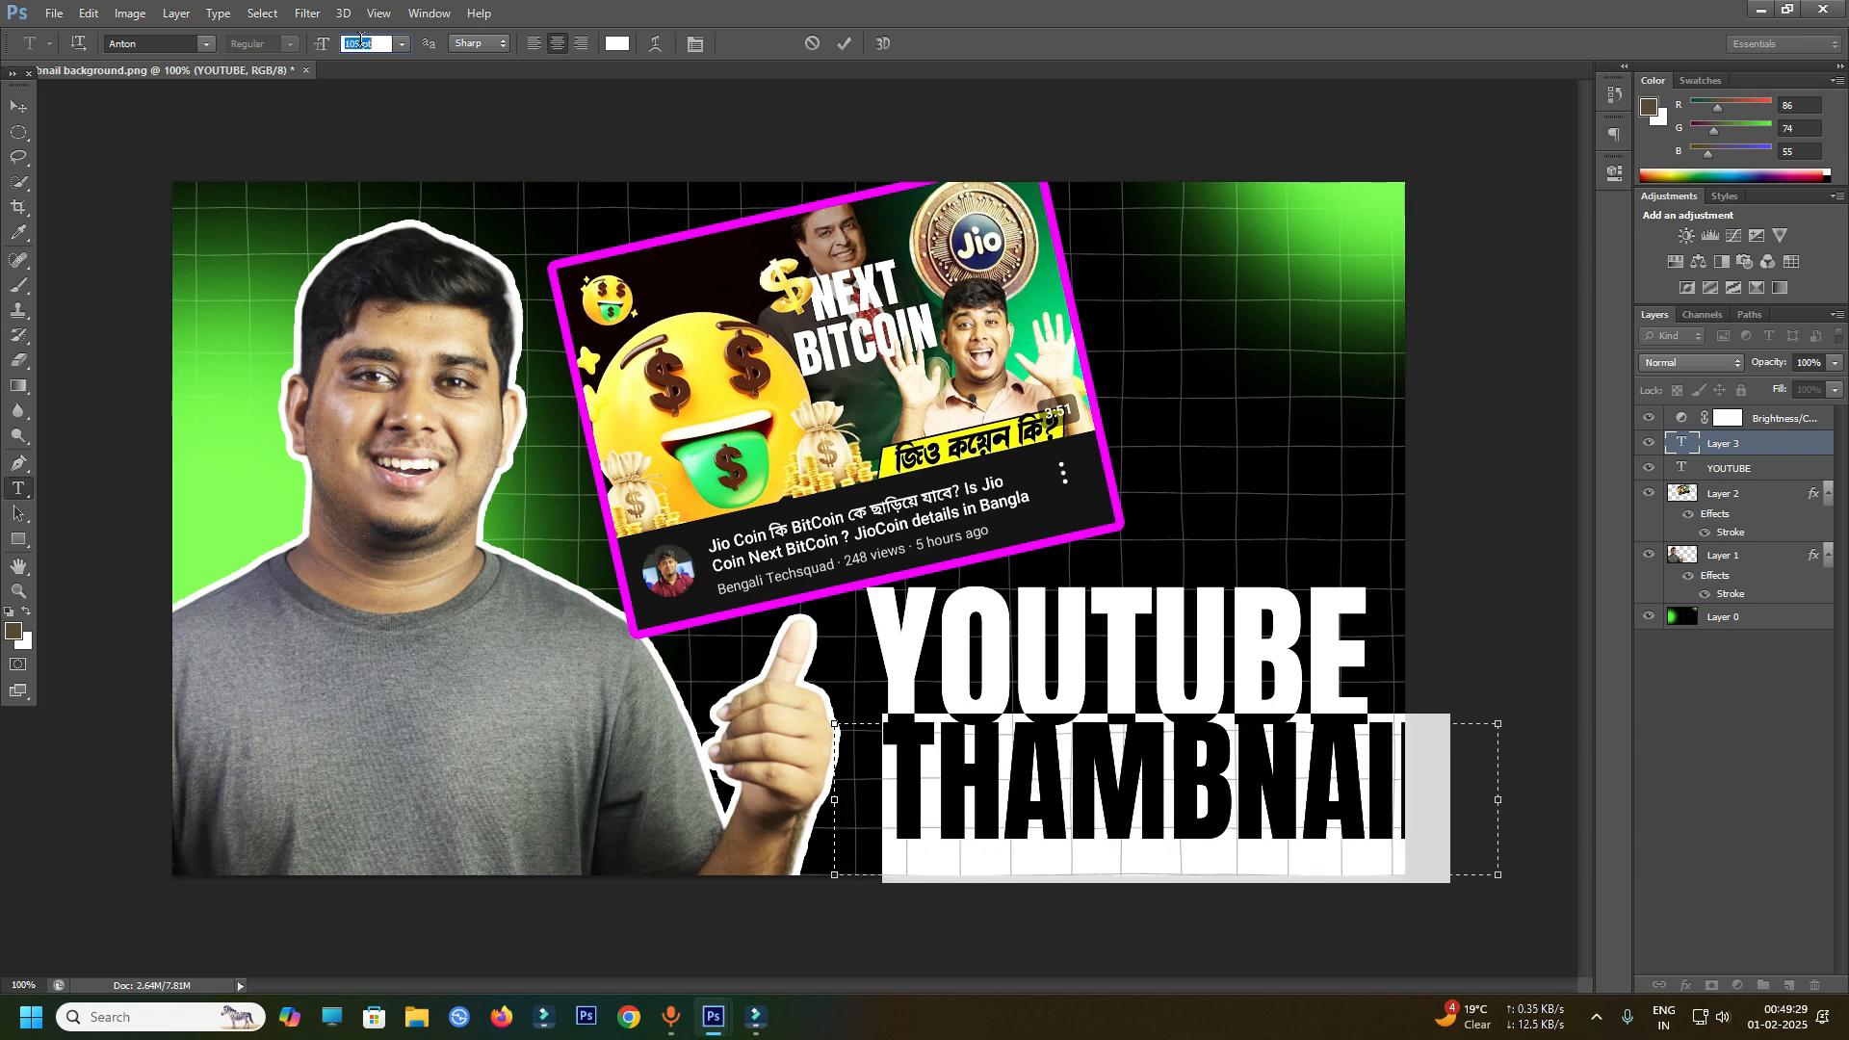
- Move the THAMBNAIL text directly beneath YOUTUBE and reduce its font size so the word fits within the canvas
left_click(1161, 772)
left_click_drag(1267, 621, 1227, 628)
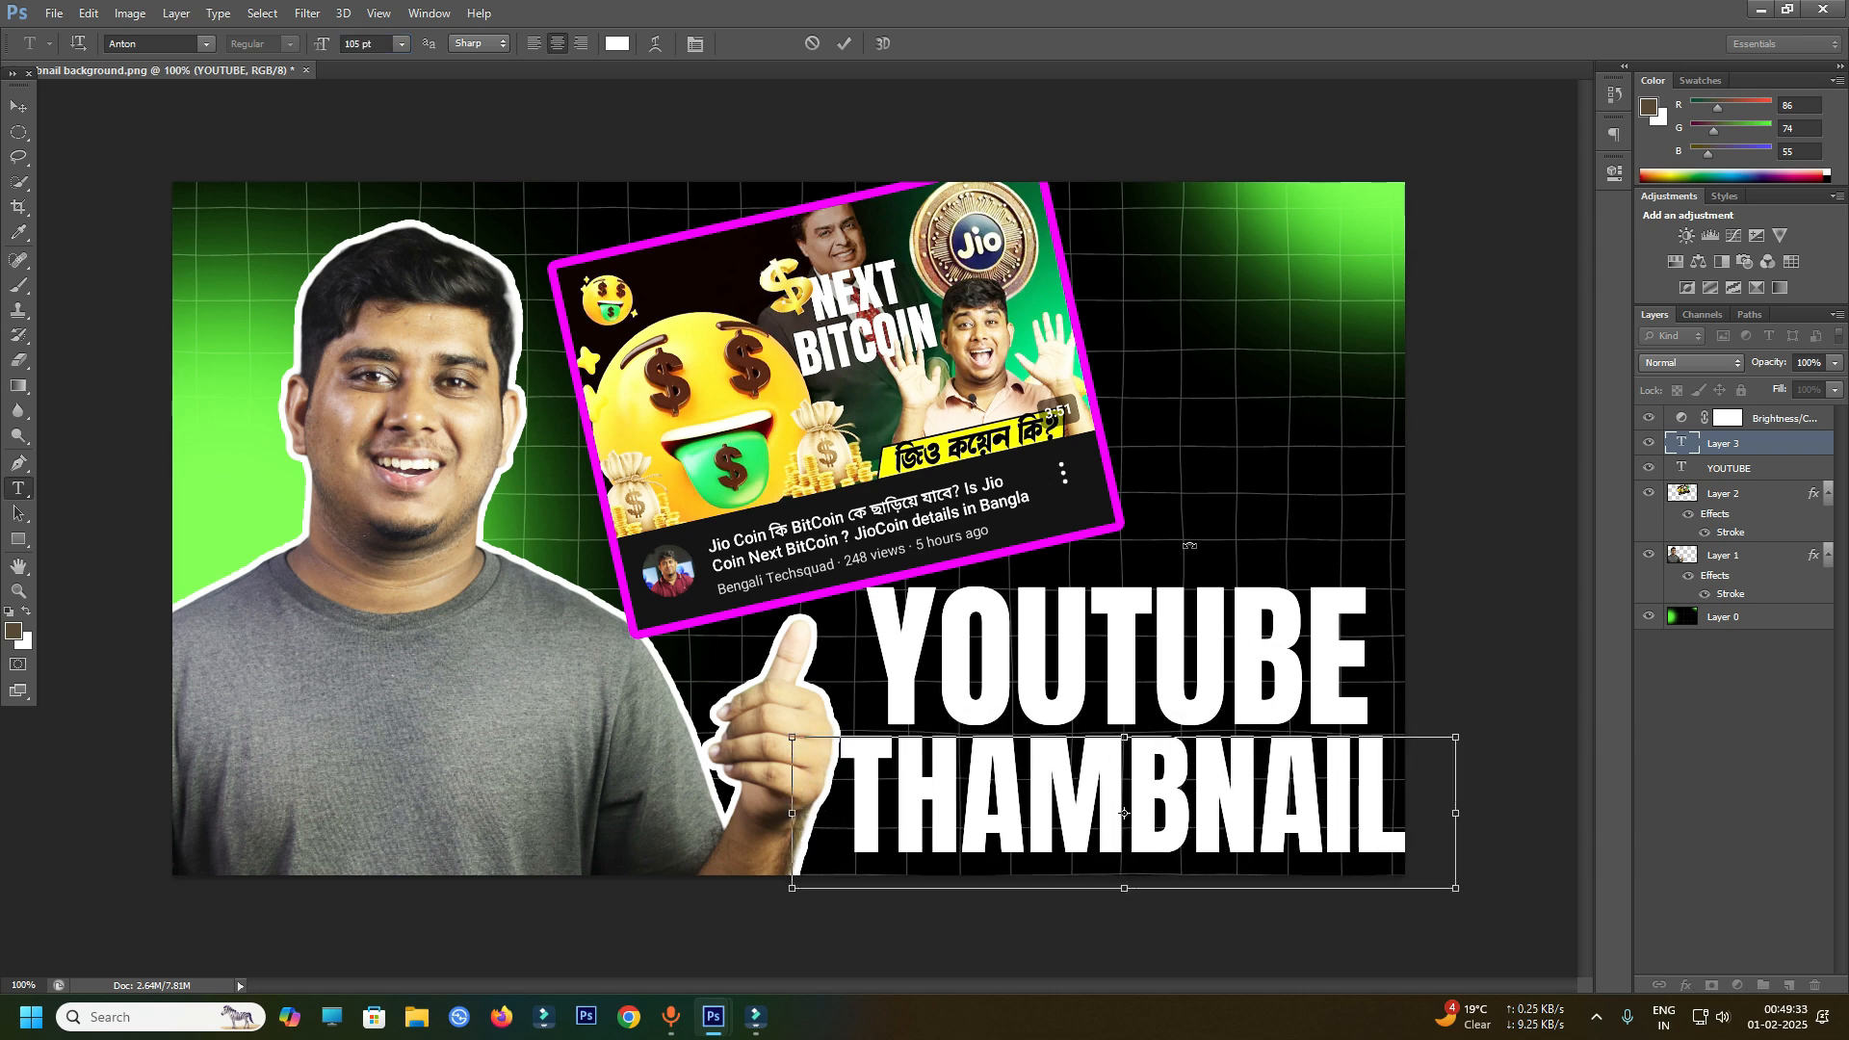
key("ctrl+a")
scroll(350, 43, "down", 8)
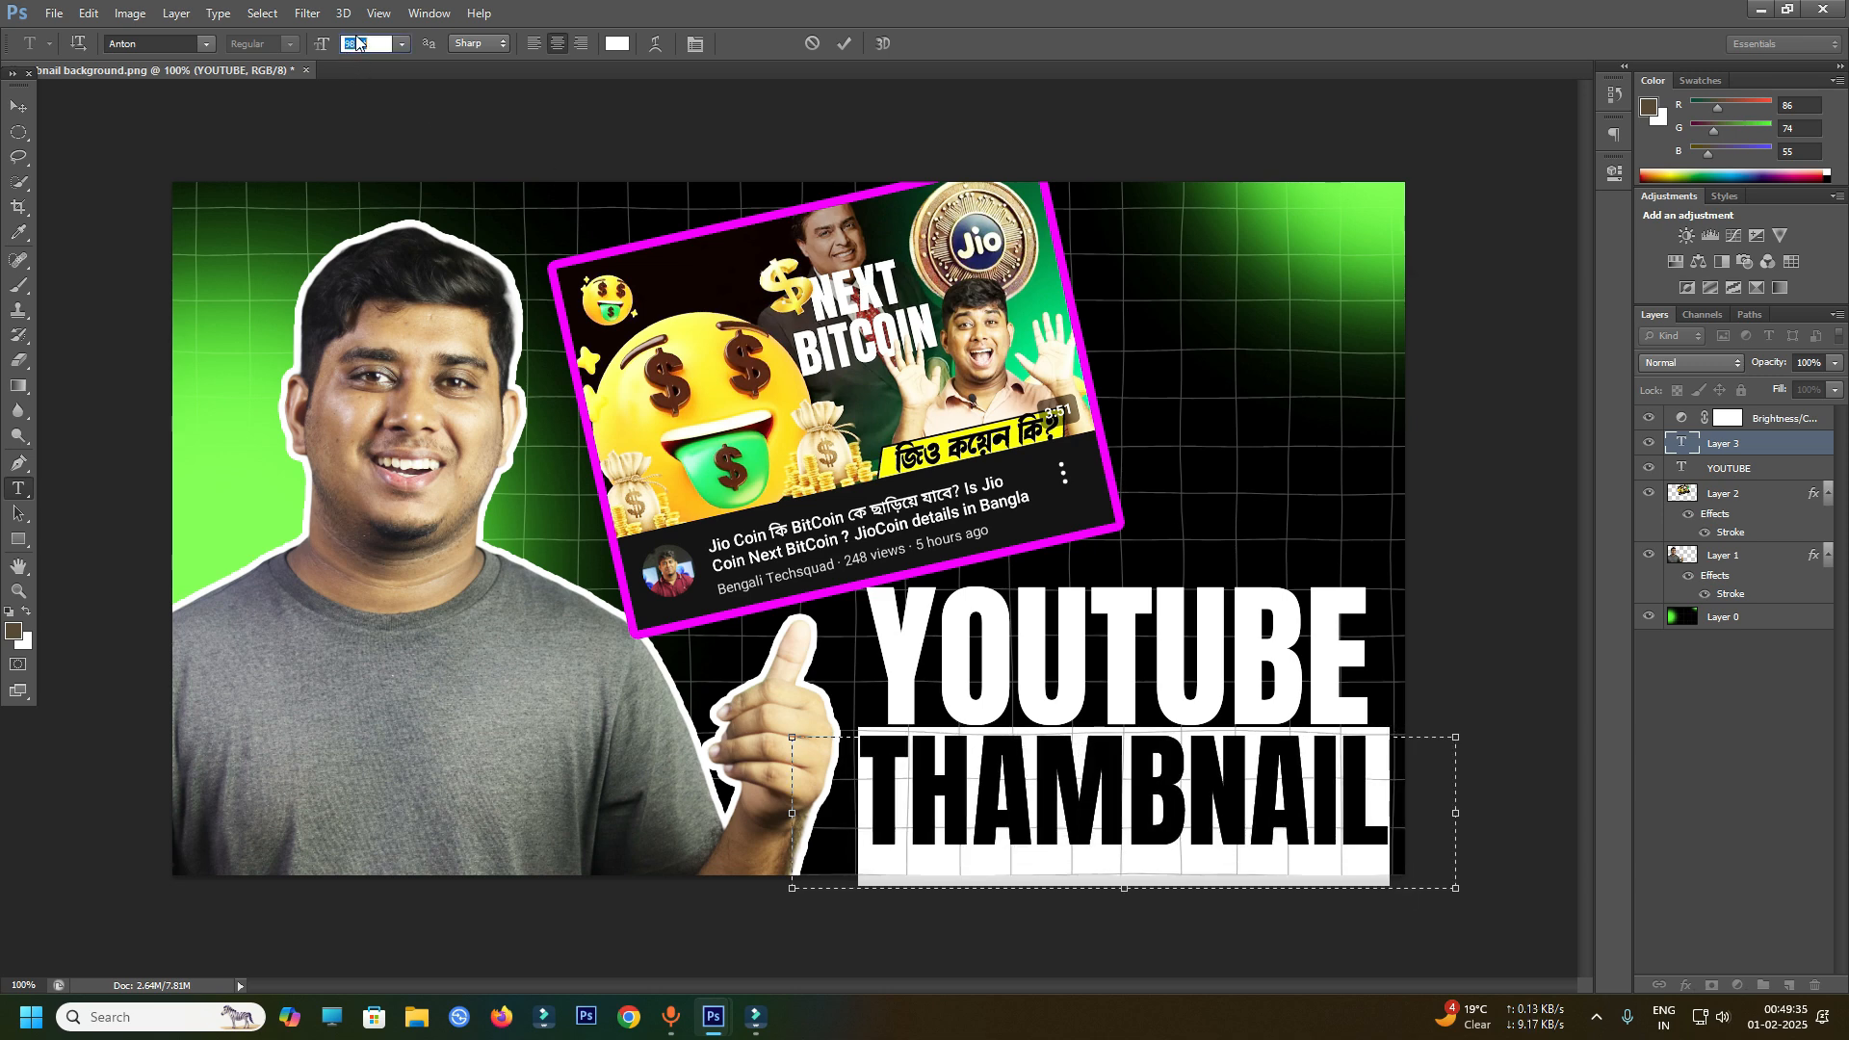
- Nudge THAMBNAIL slightly right, recolour it yellow #fdff08 by sampling the screenshot's banner, and commit the text
left_click_drag(1156, 686, 1162, 685)
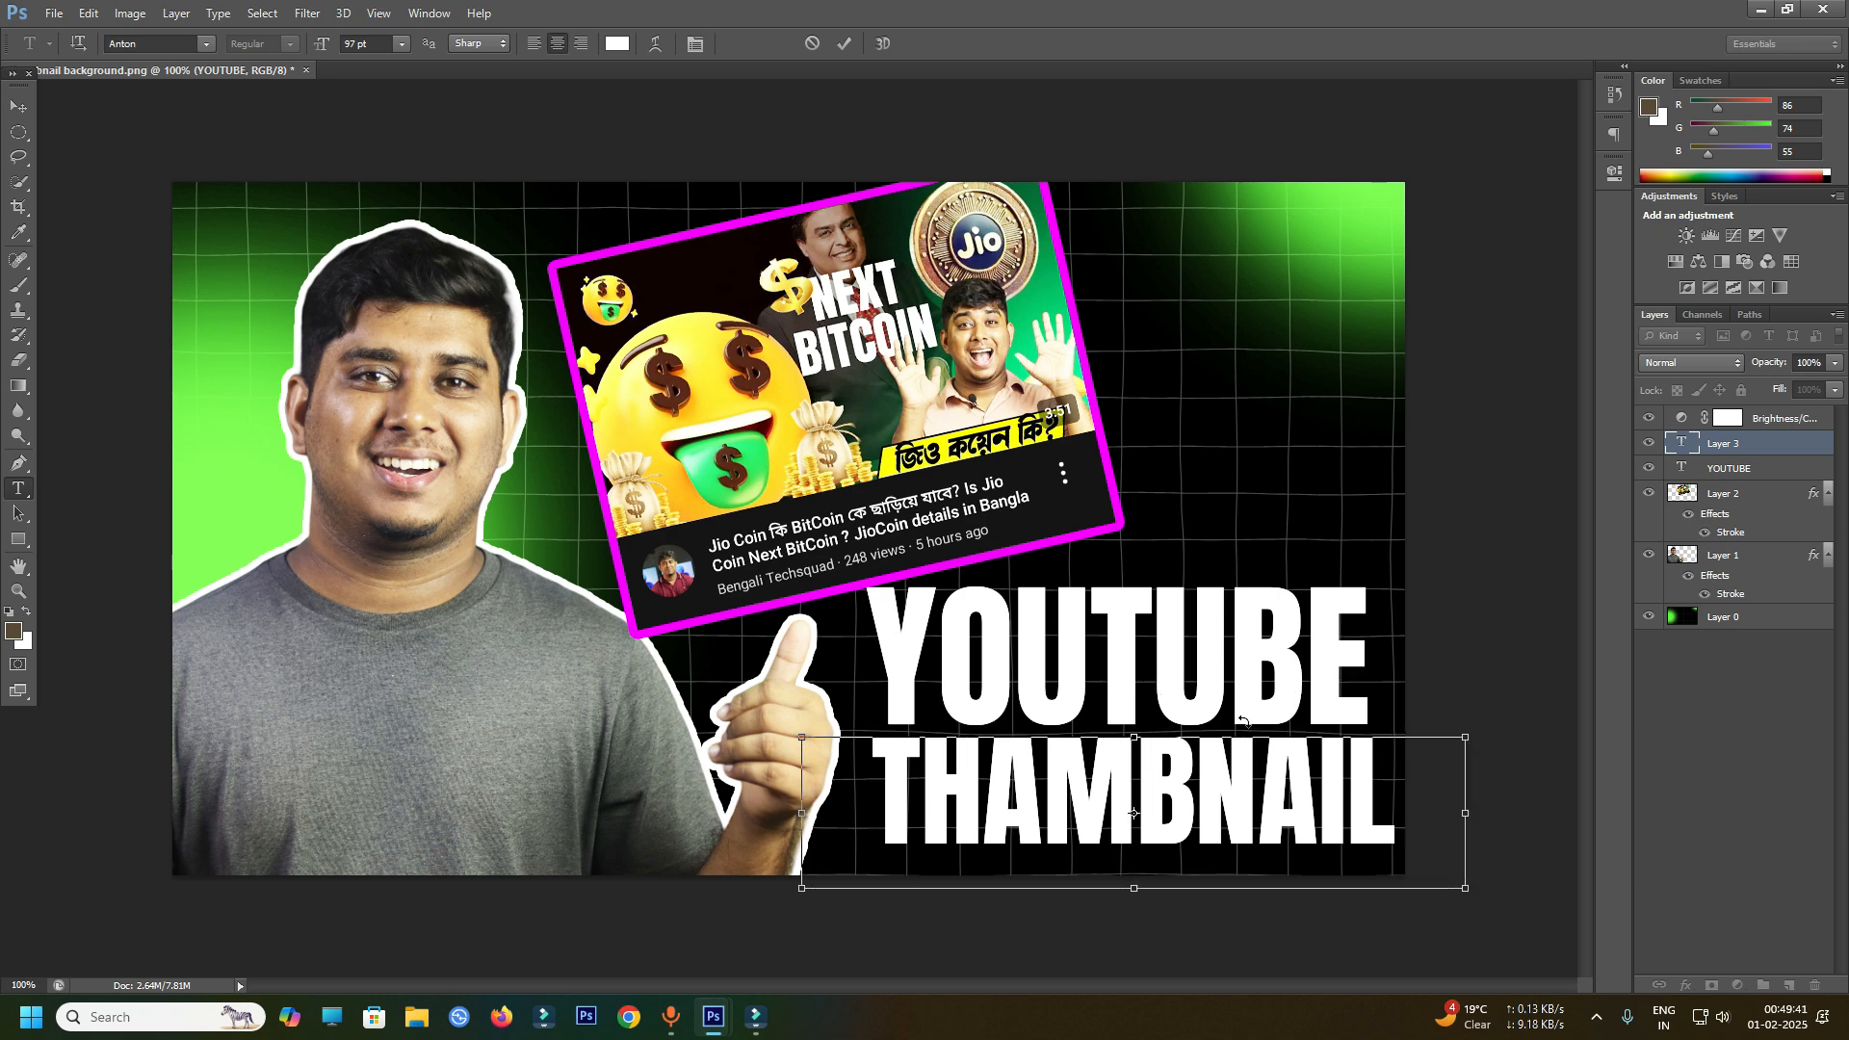
key("ctrl+a")
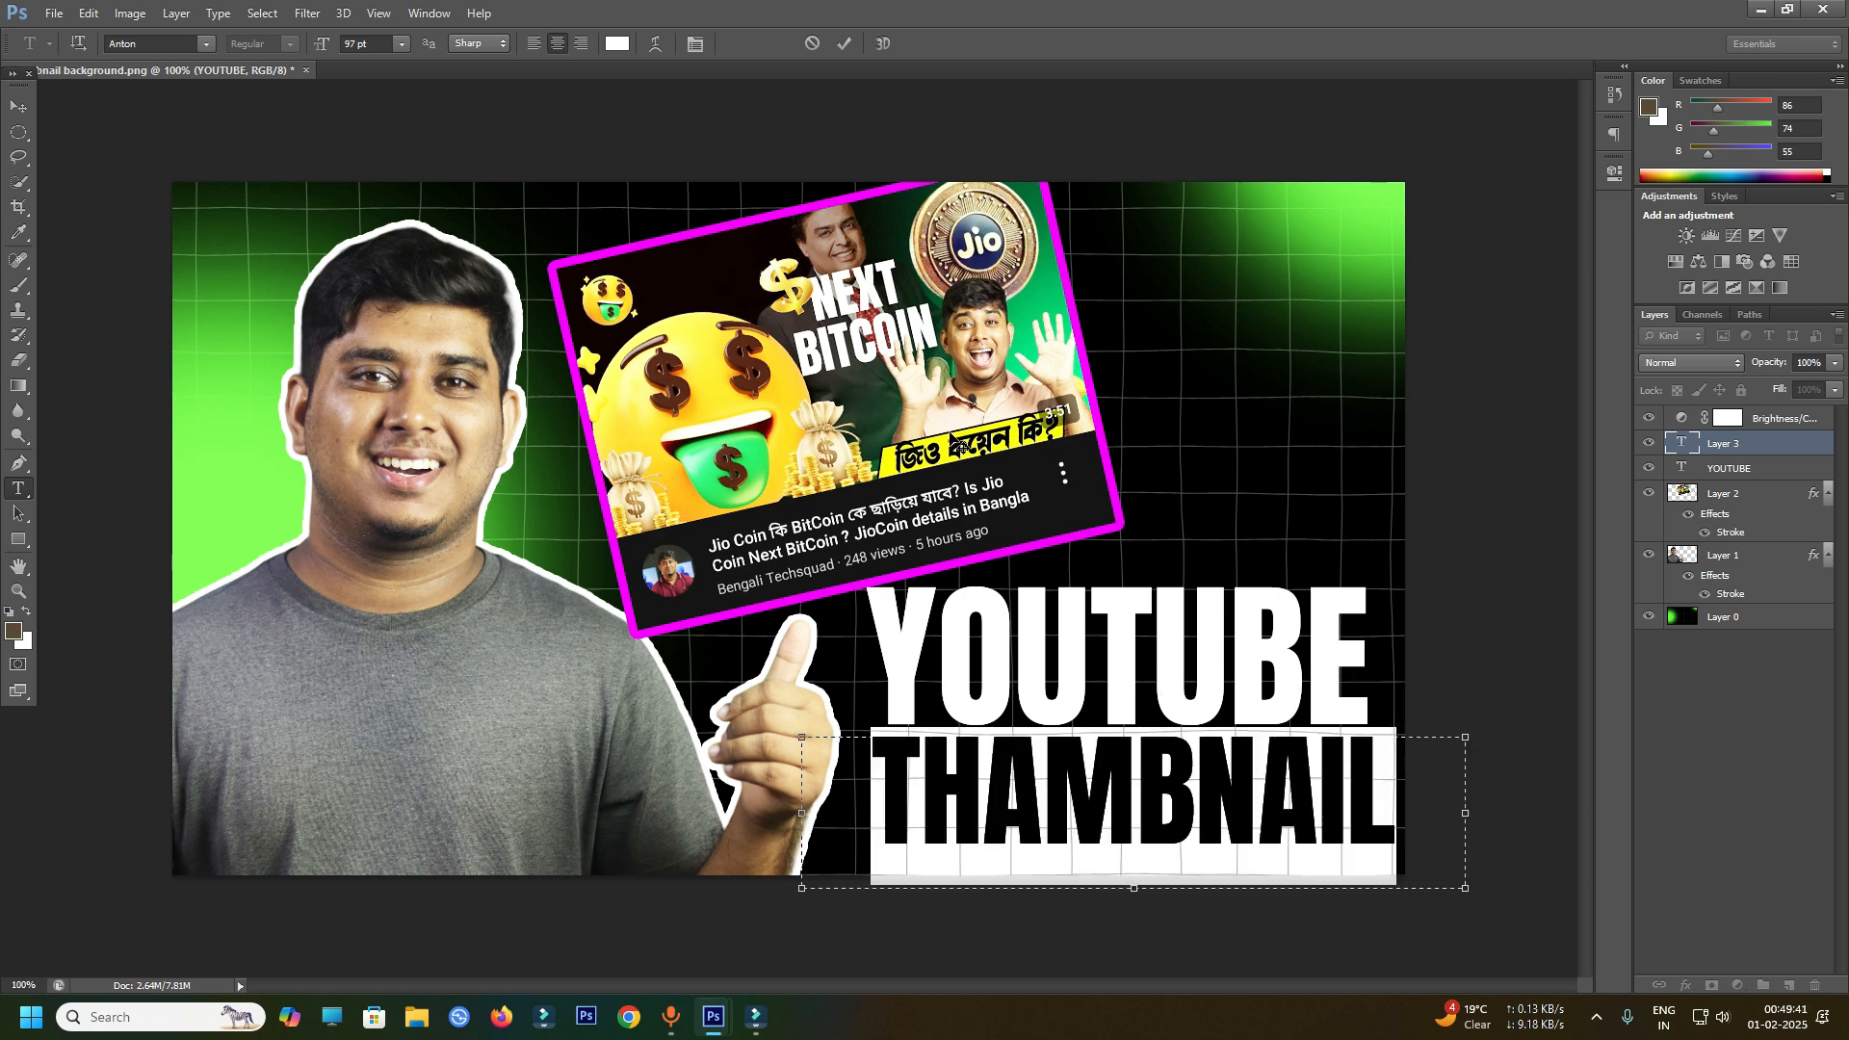
left_click(618, 44)
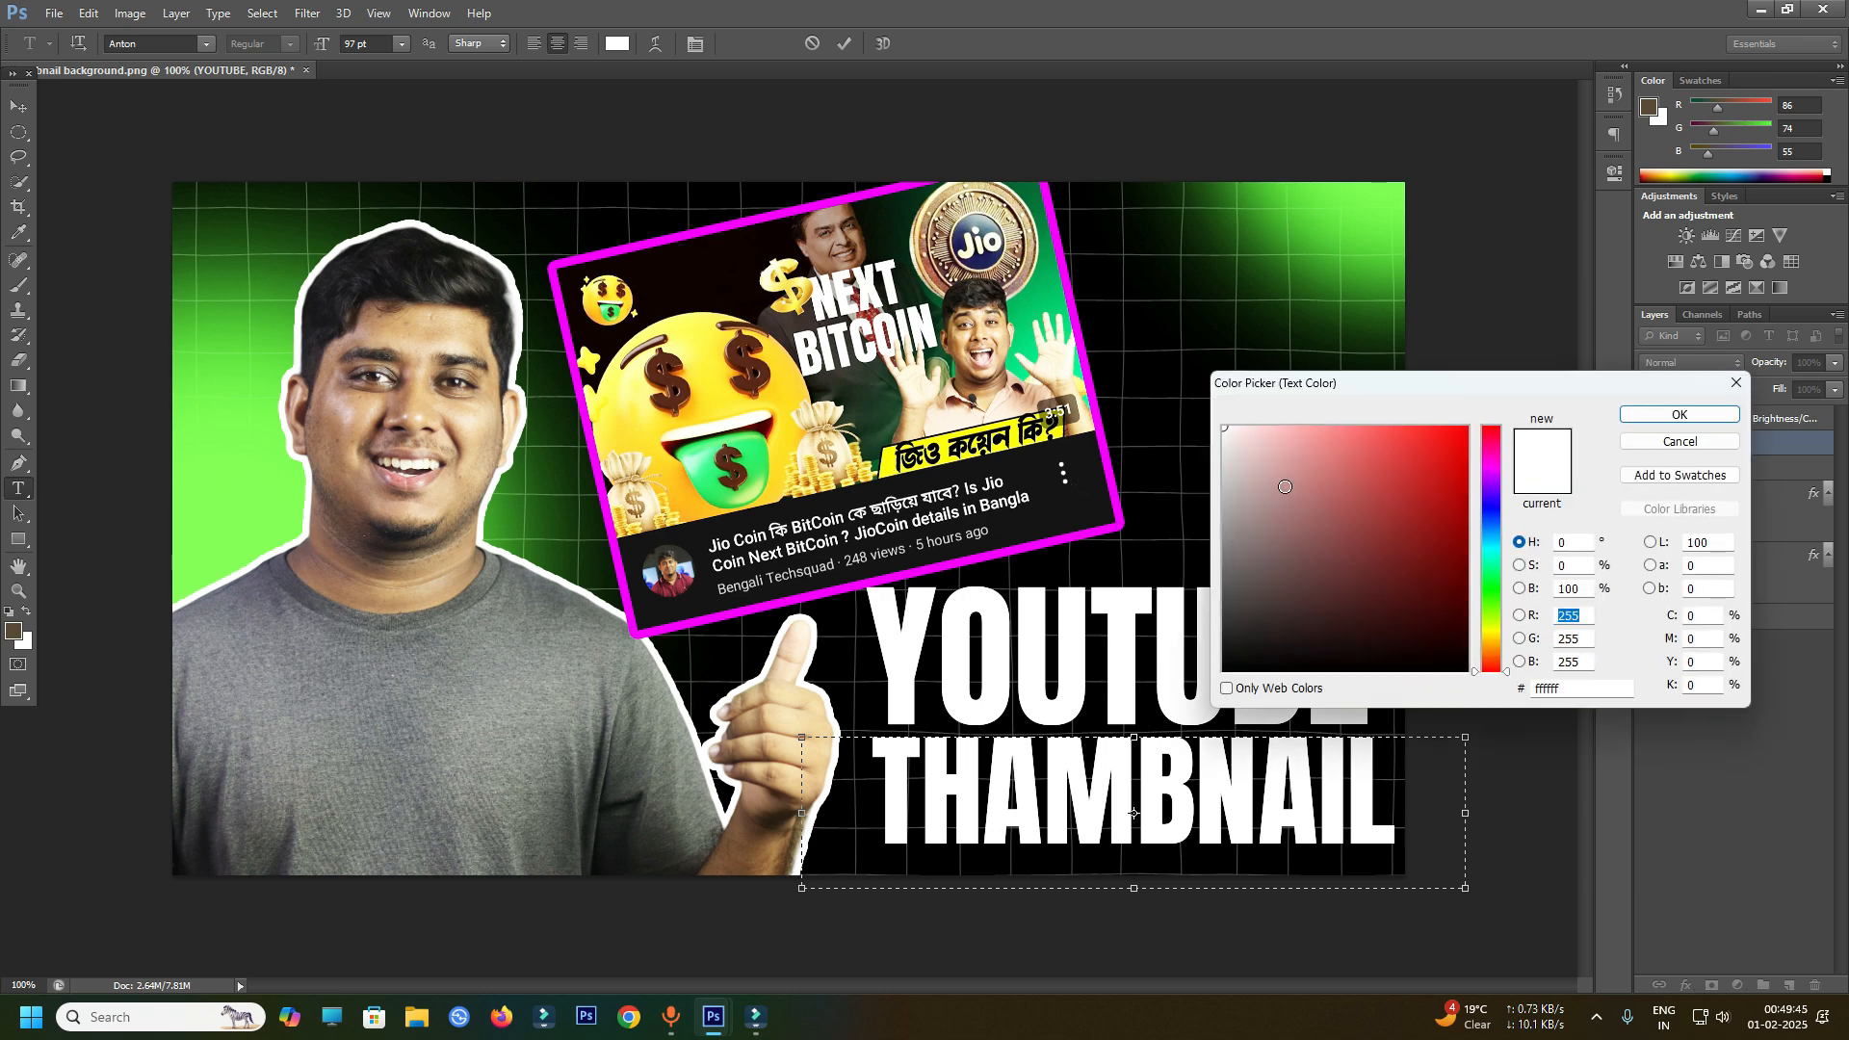
left_click(891, 468)
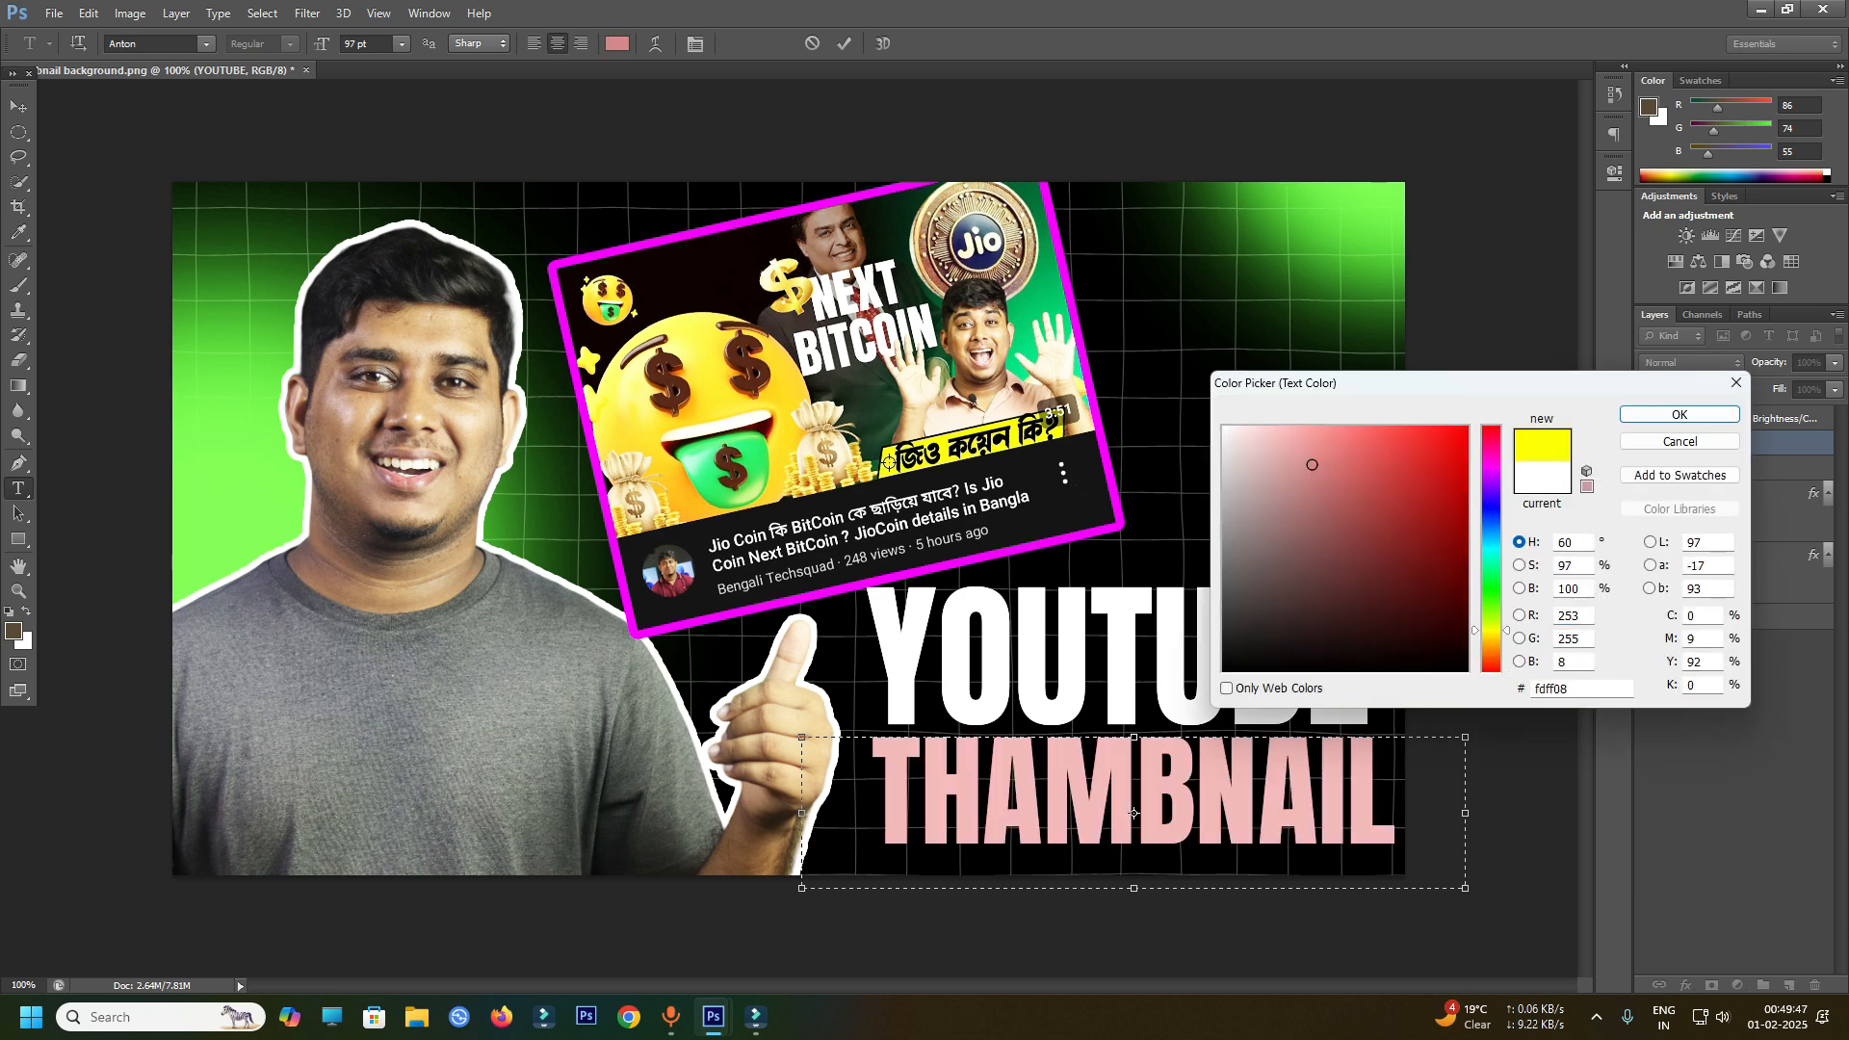
left_click(1666, 414)
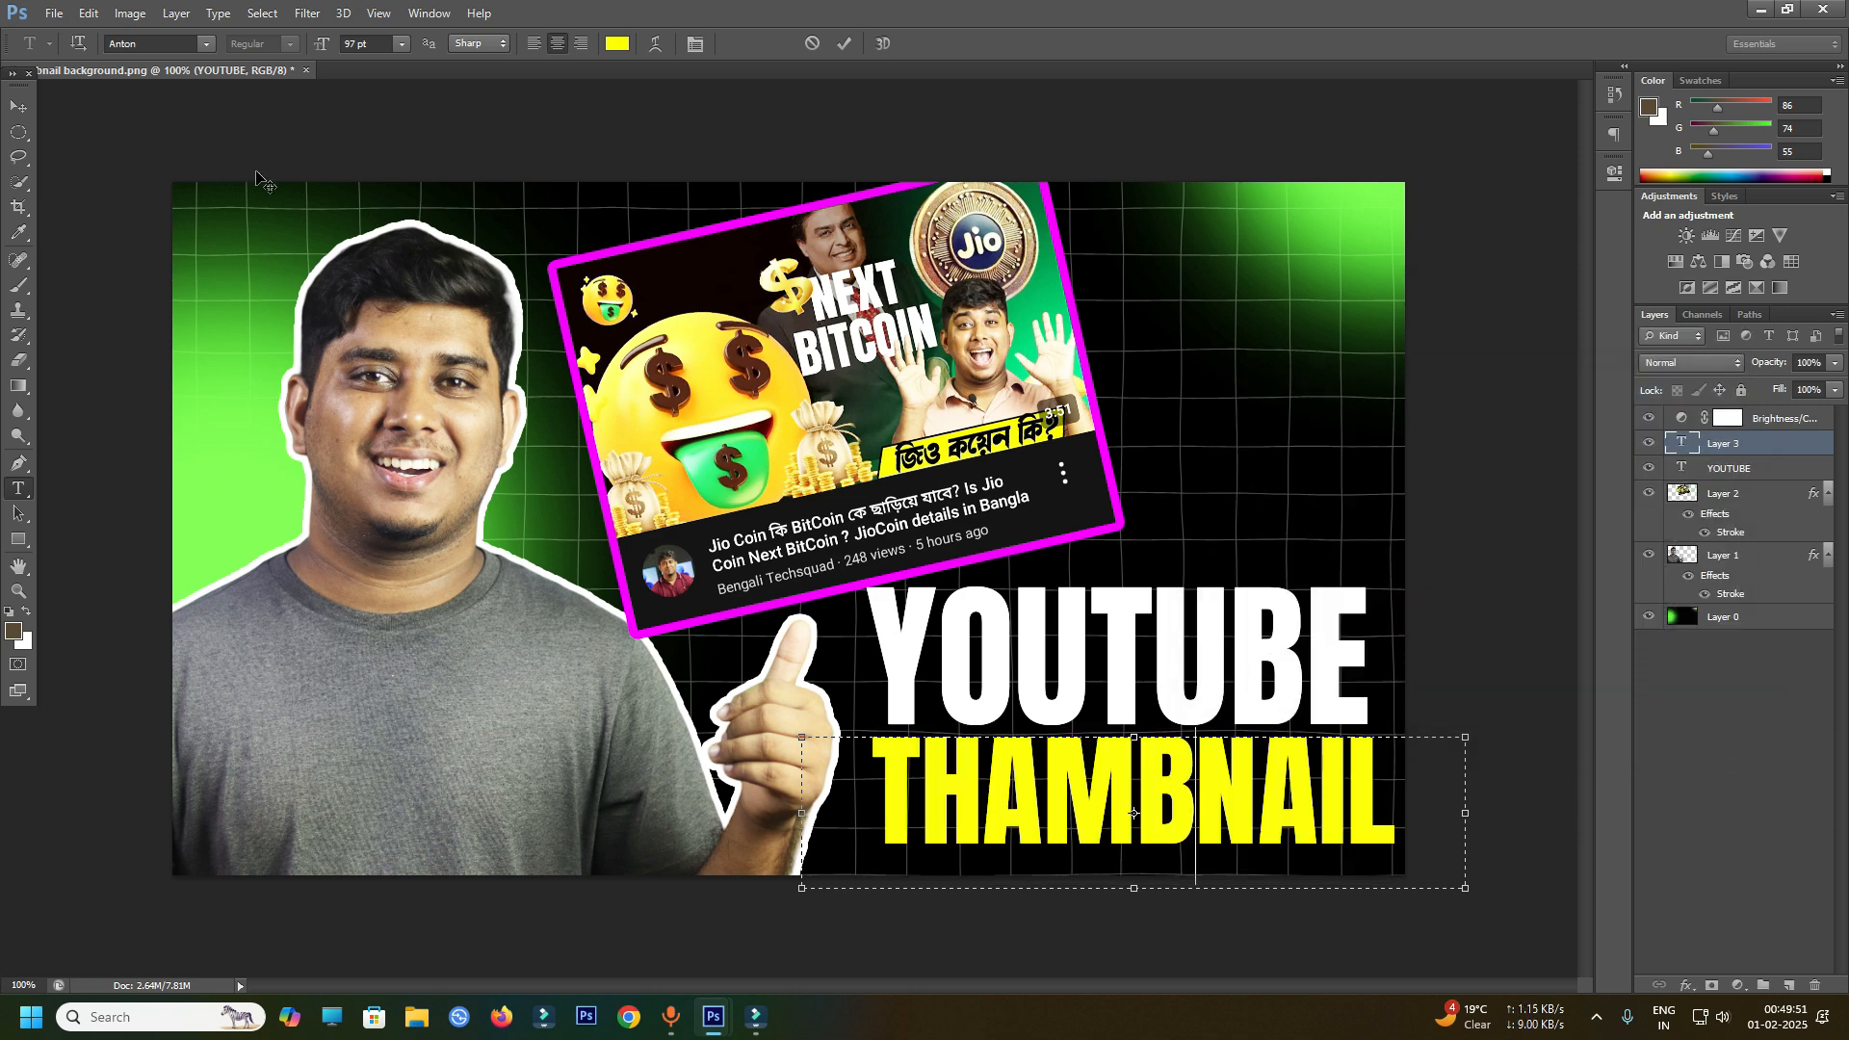
left_click(18, 106)
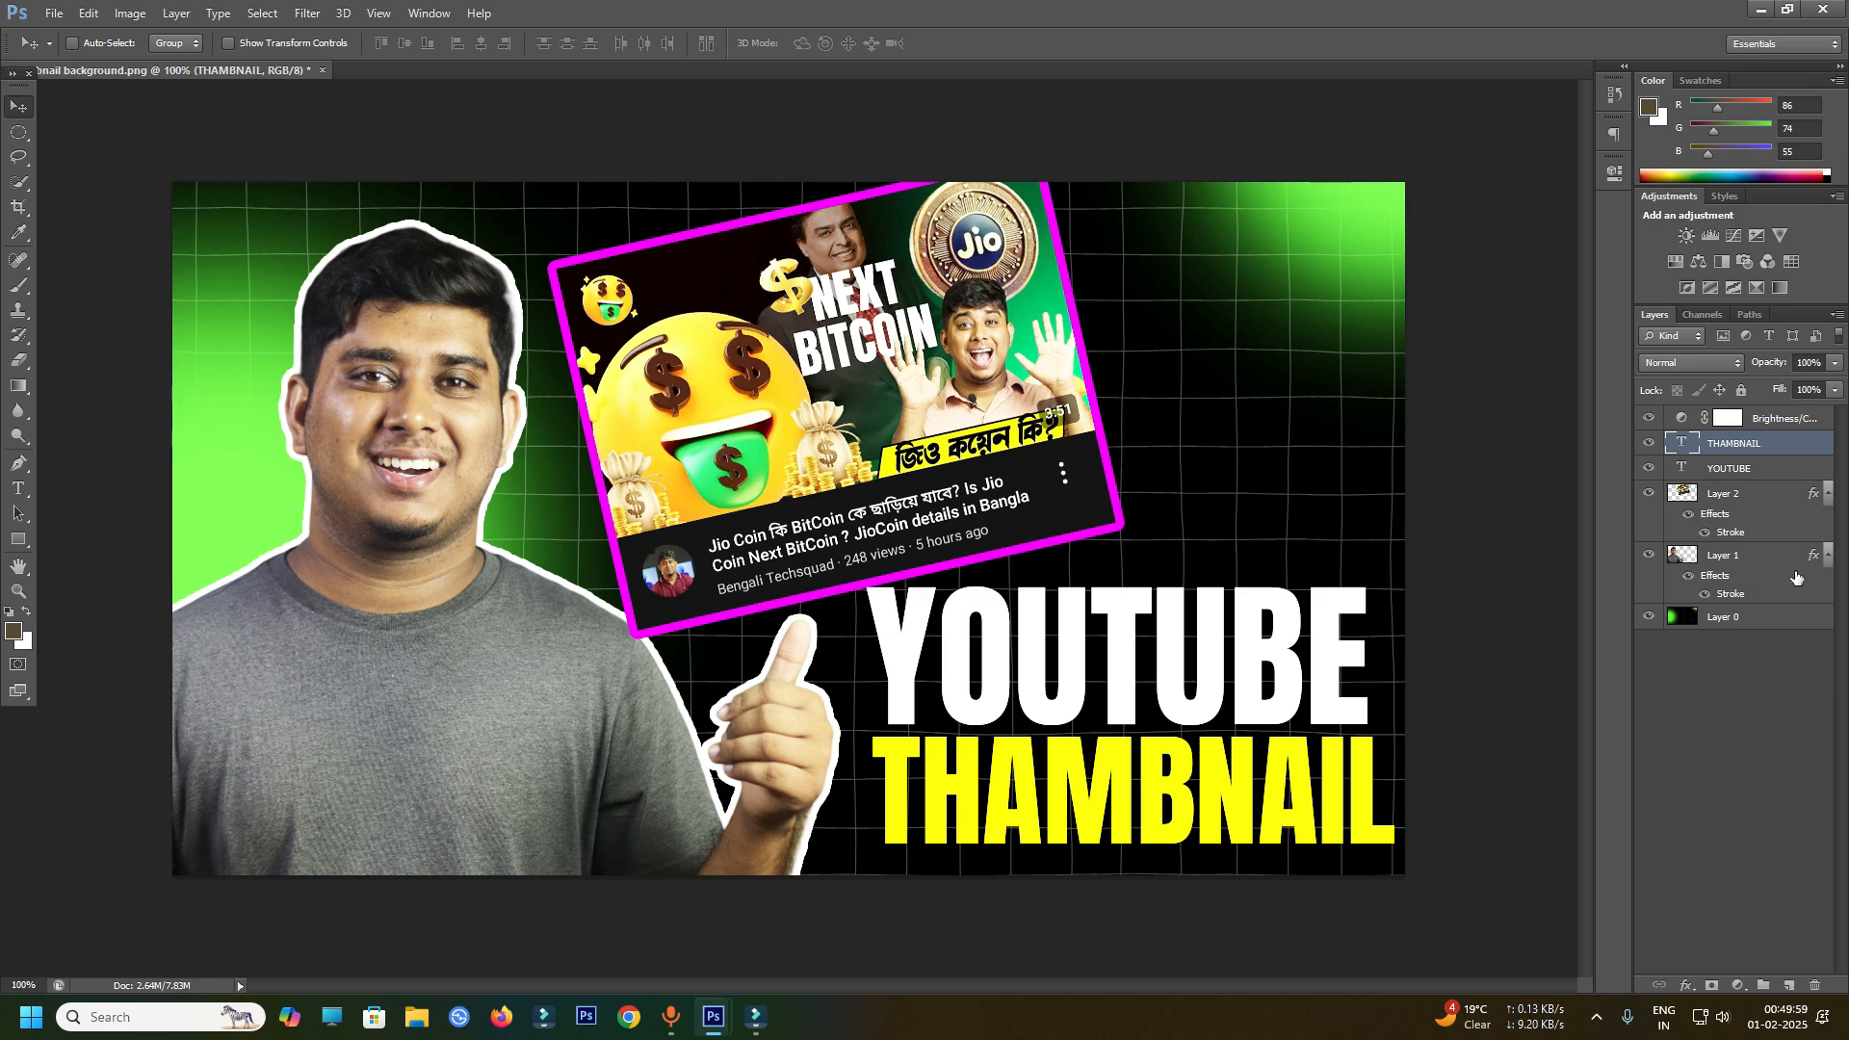
- Scale the magenta-bordered screenshot down to about 85% and move it up and left beside the man's head
left_click(1766, 504)
key("ctrl+t")
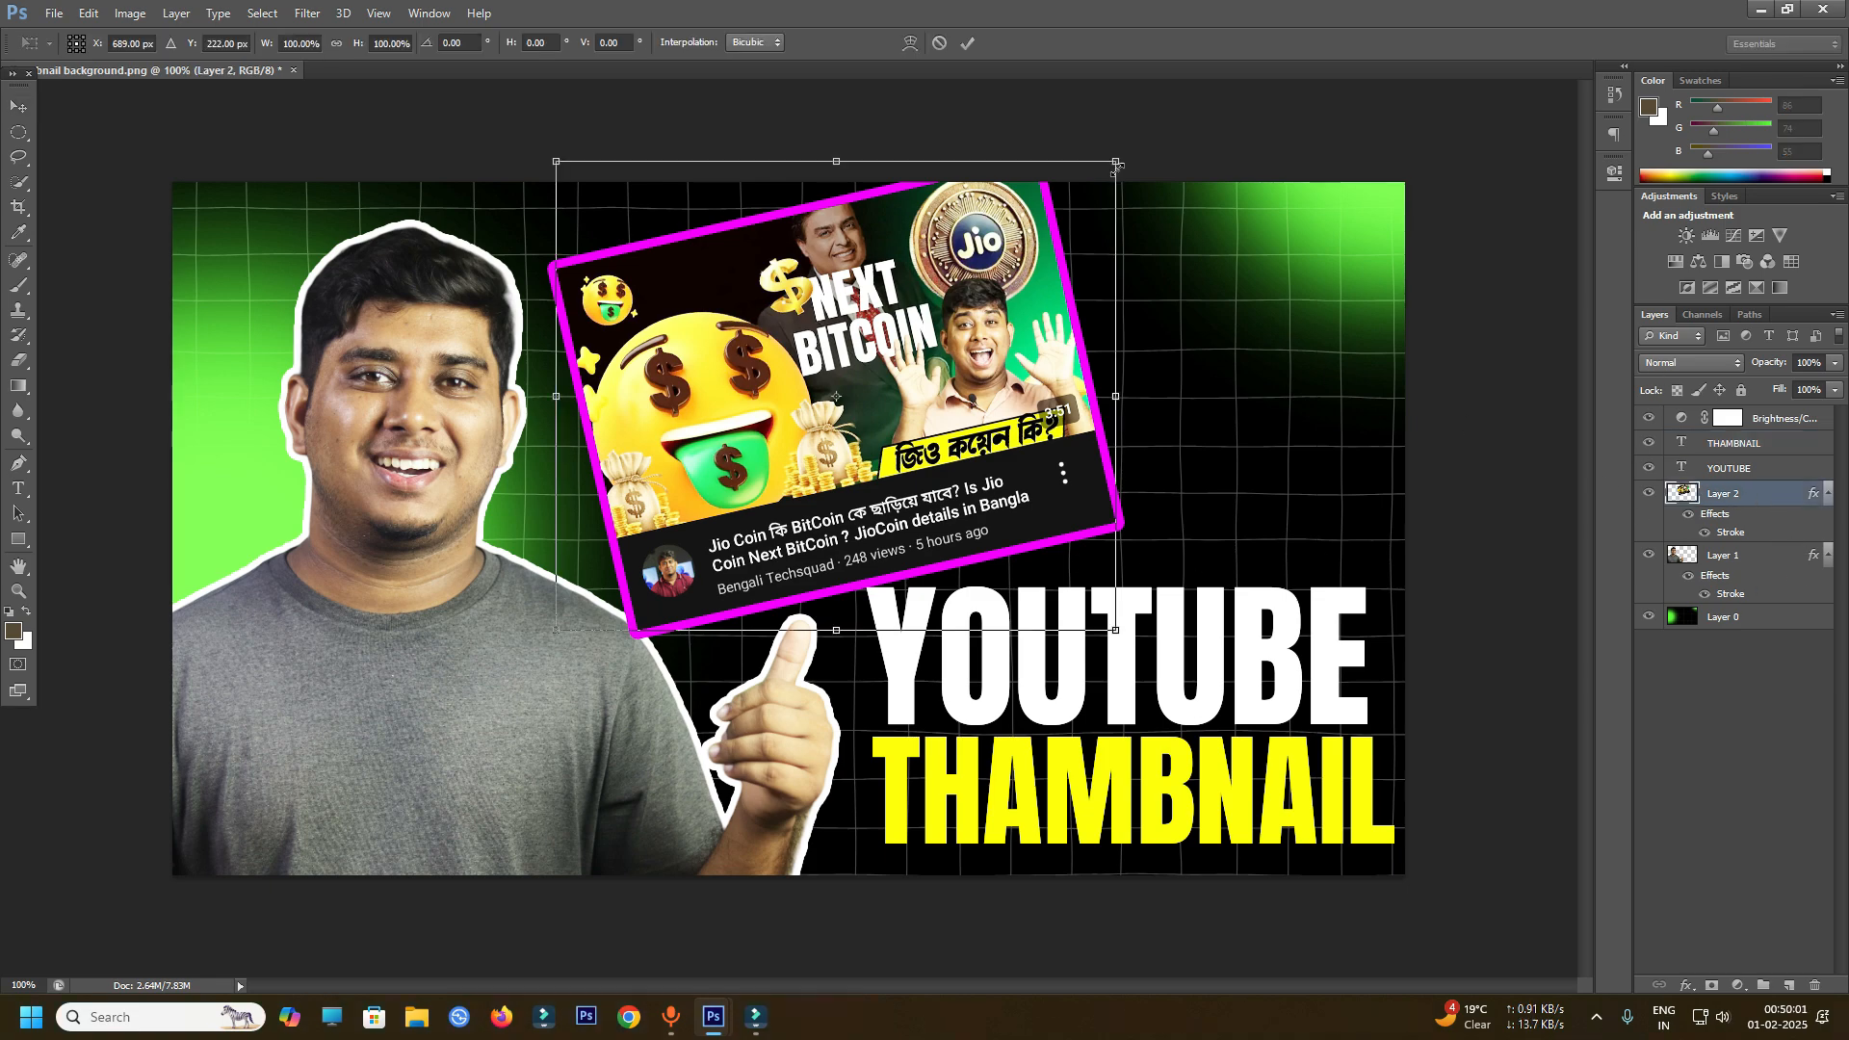
left_click_drag(1118, 158, 1031, 228)
left_click_drag(828, 425, 804, 379)
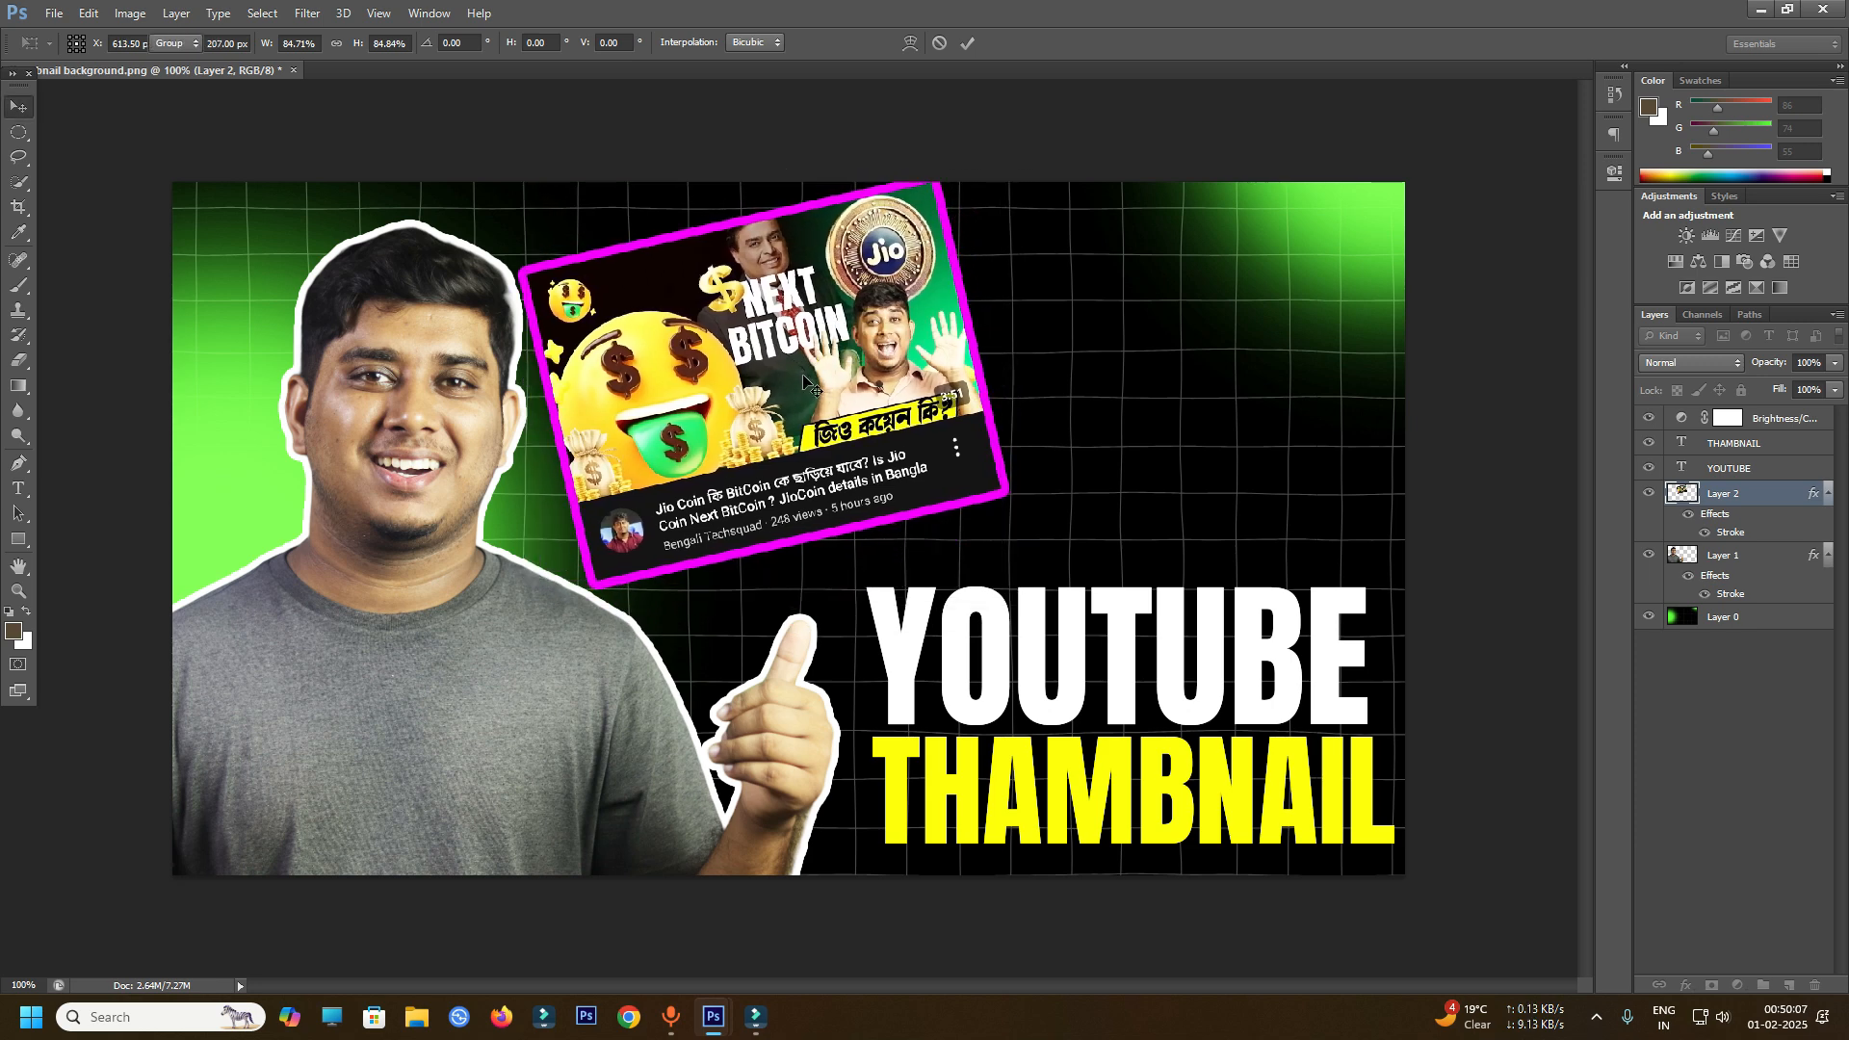
key("Return")
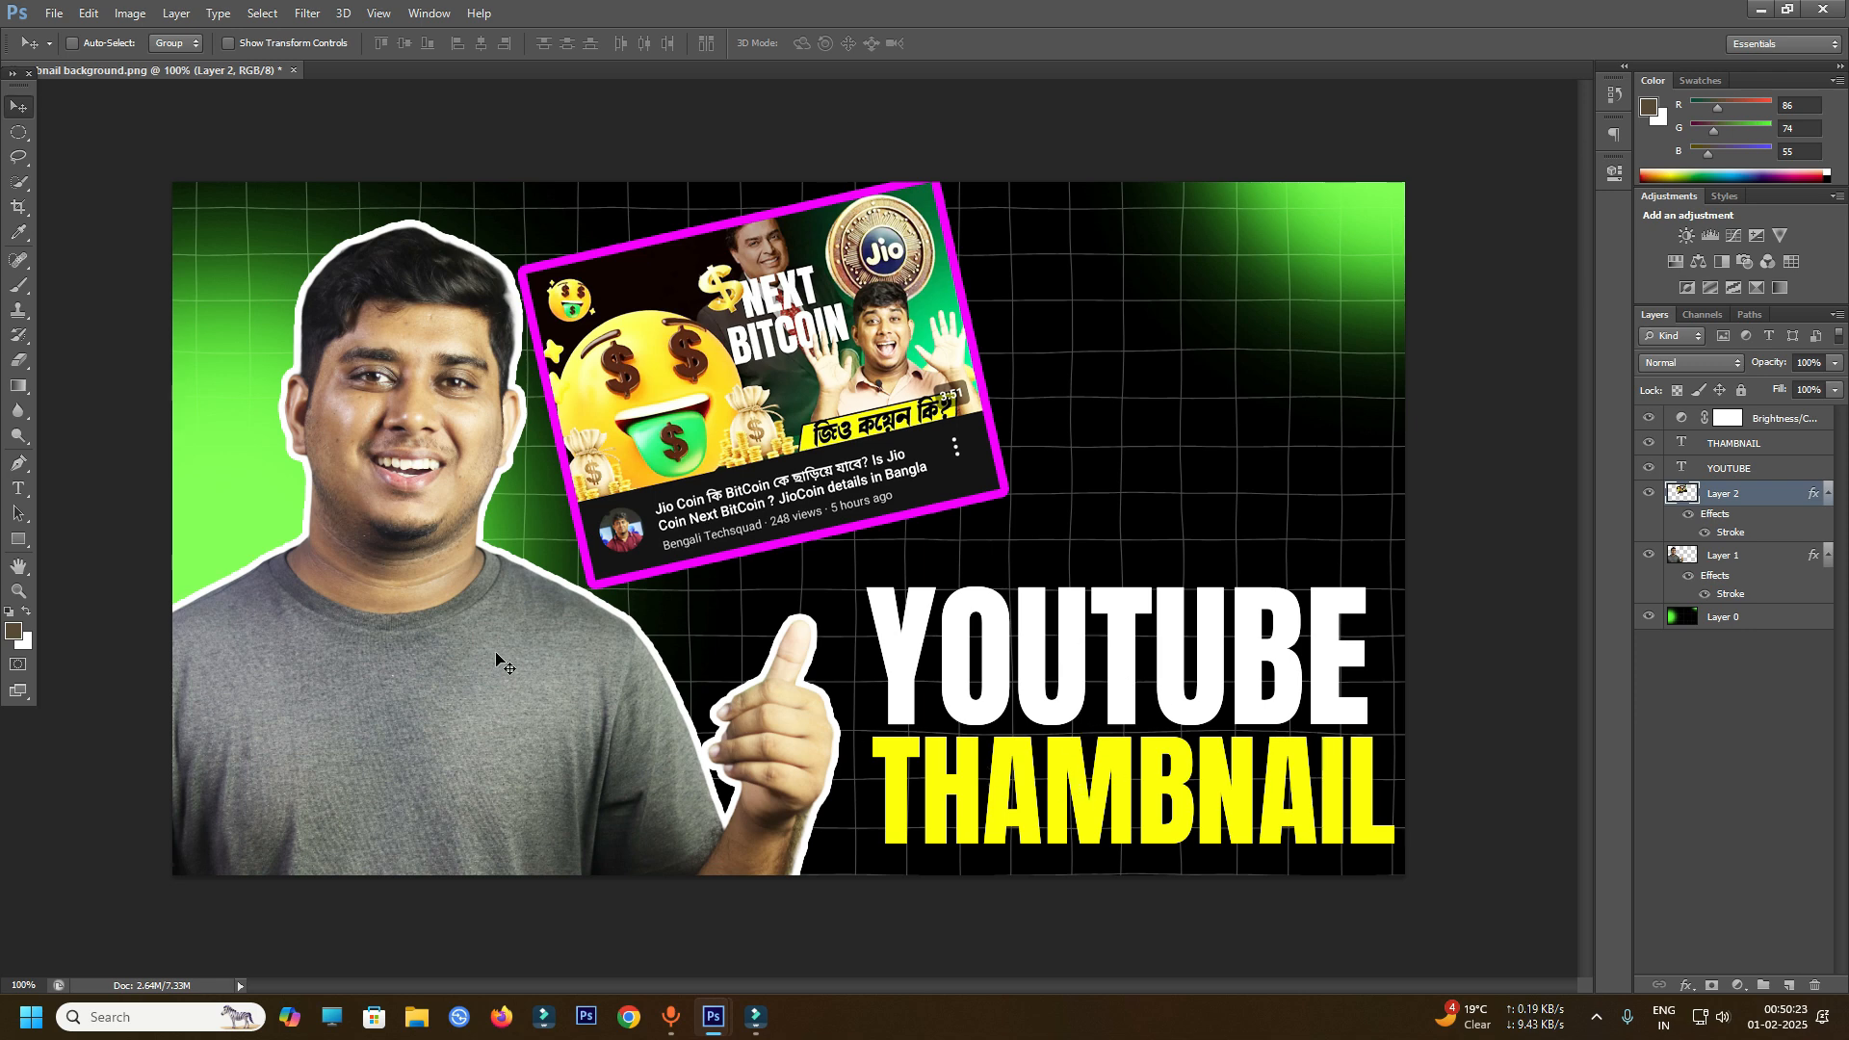
- Launch the Avro keyboard and choose Li Zahir Rayhan ANSI V2 as the font for new text
left_click(29, 1018)
left_click(272, 612)
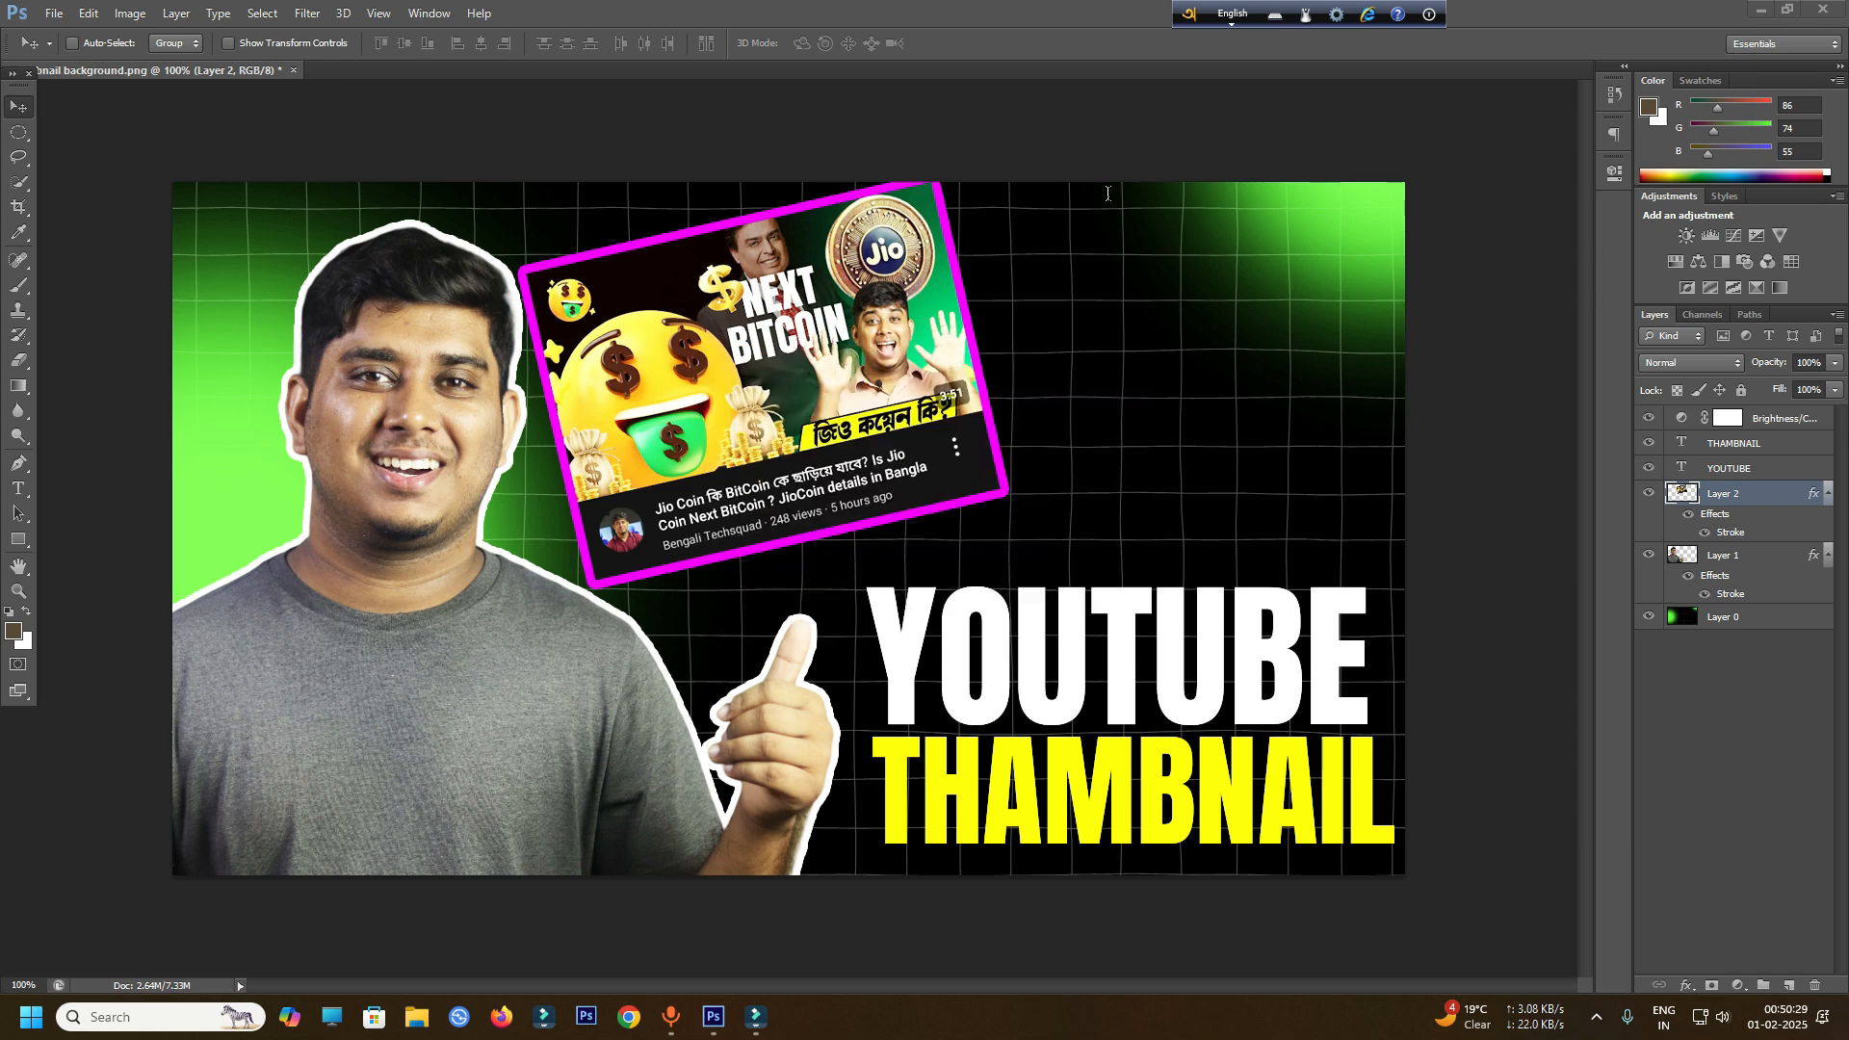
left_click(15, 493)
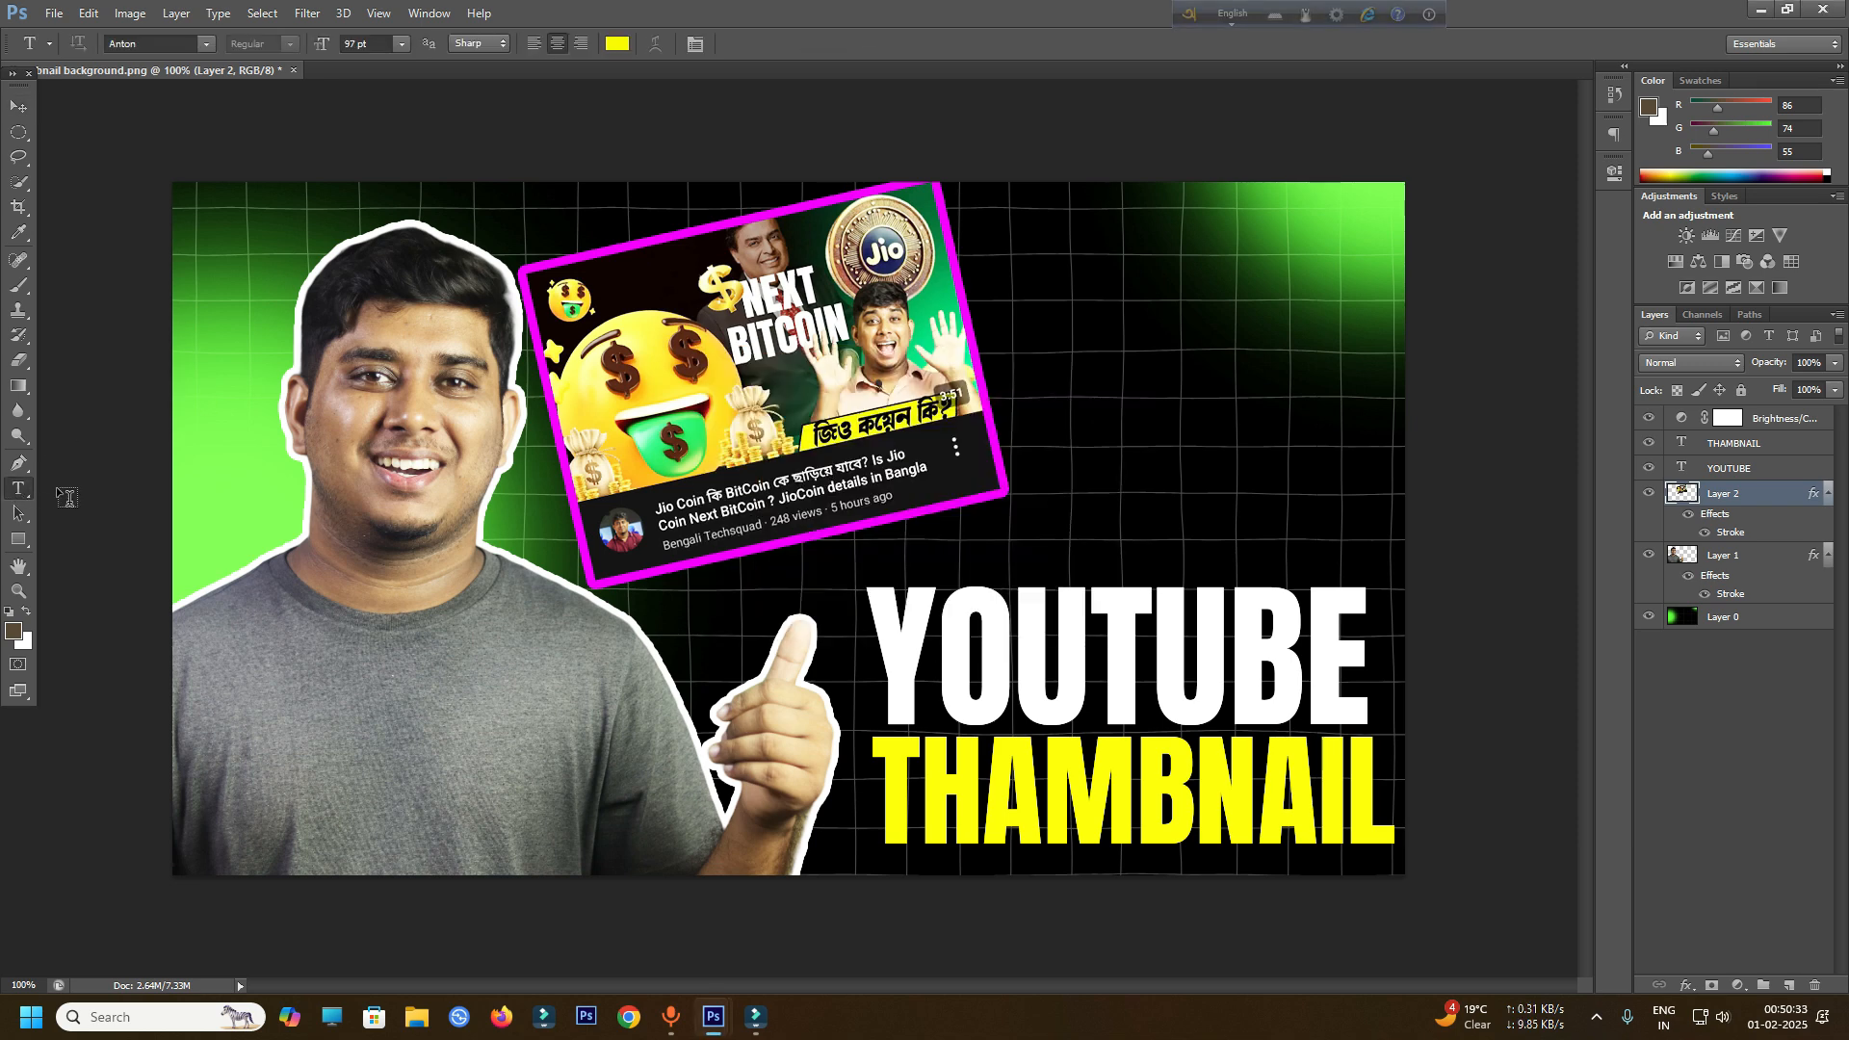
left_click(204, 44)
scroll(289, 482, "down", 5)
scroll(286, 445, "down", 20)
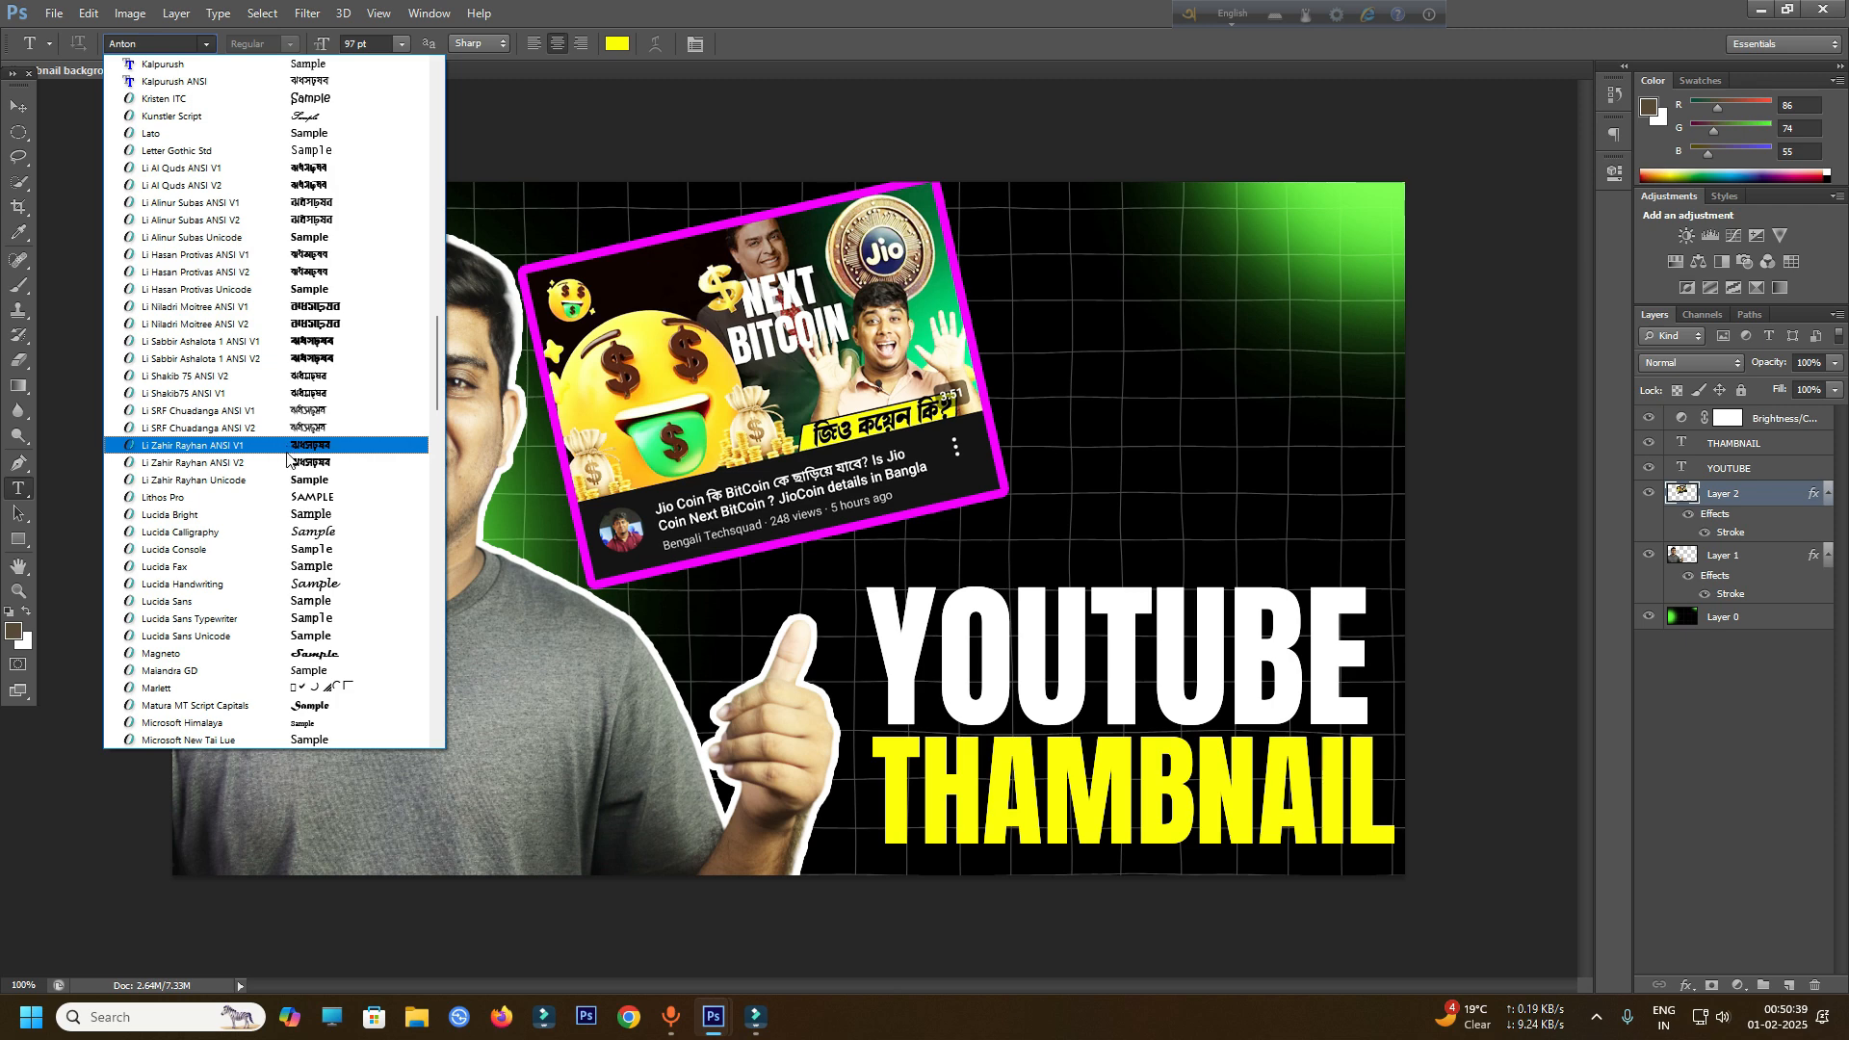
scroll(366, 511, "down", 7)
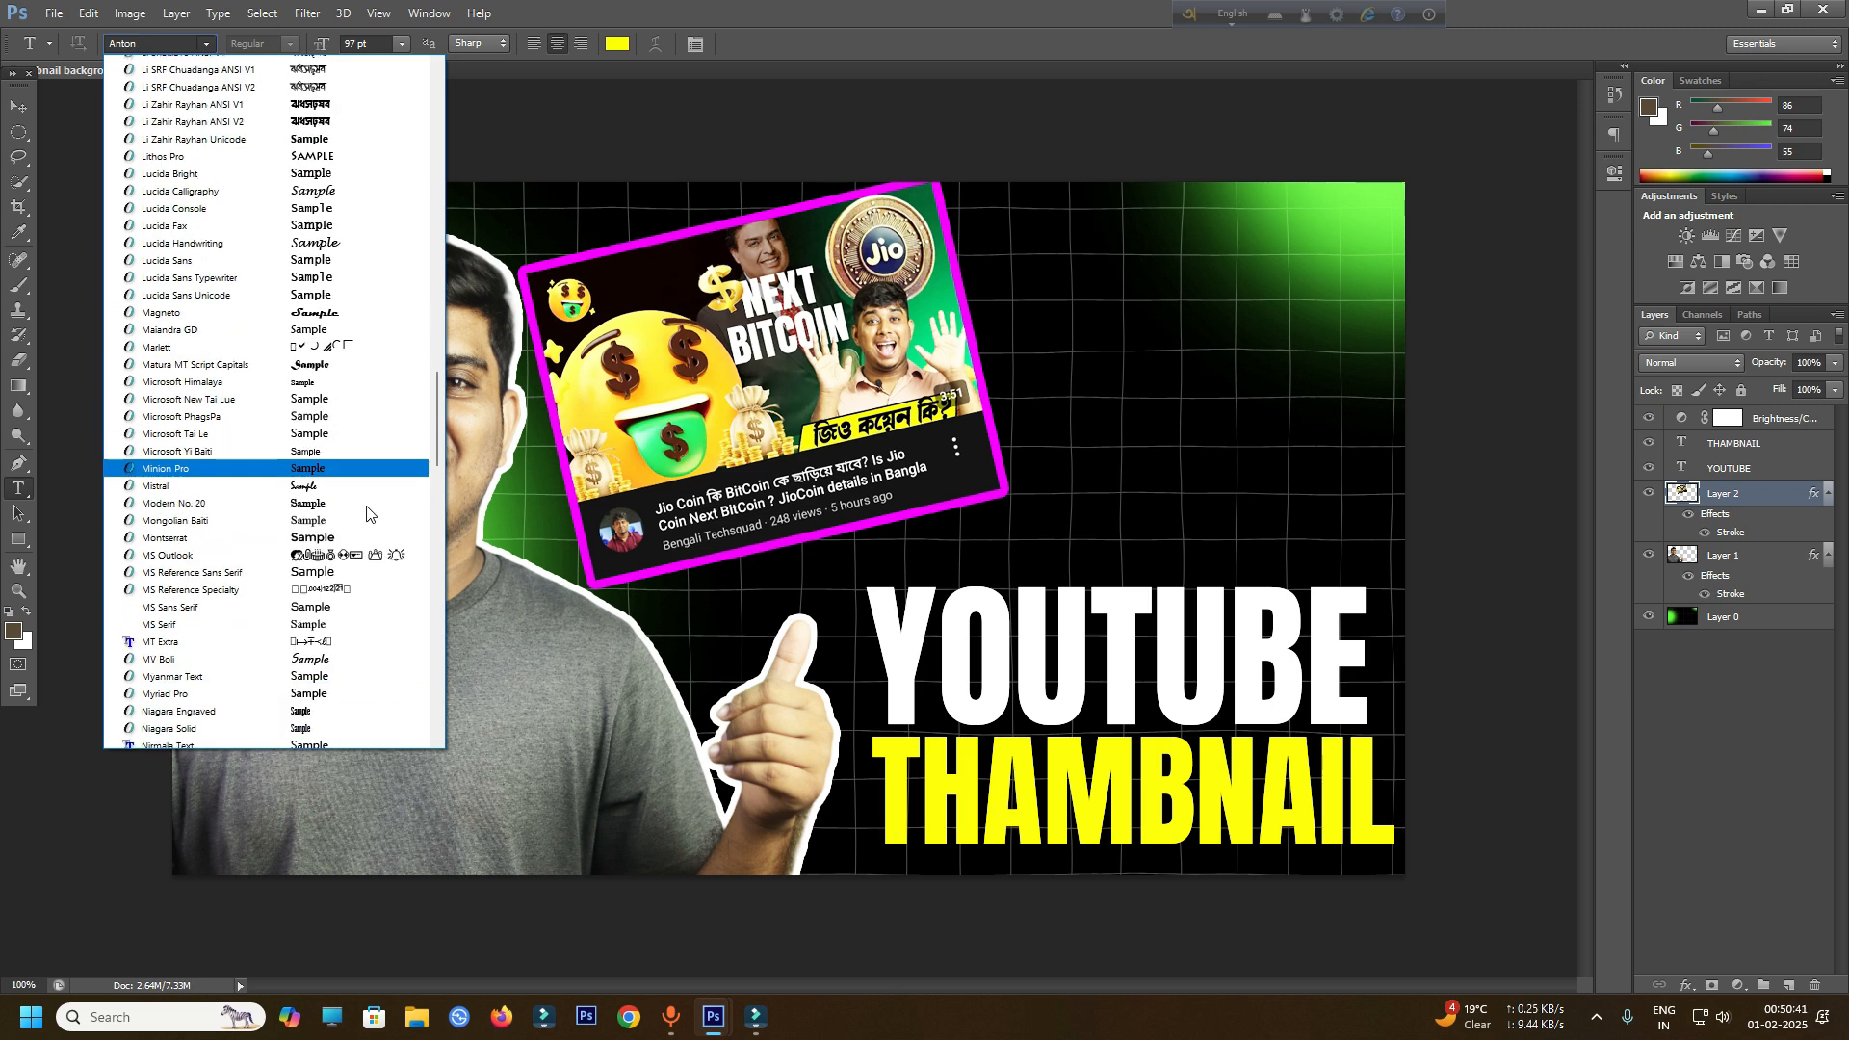
scroll(366, 513, "up", 3)
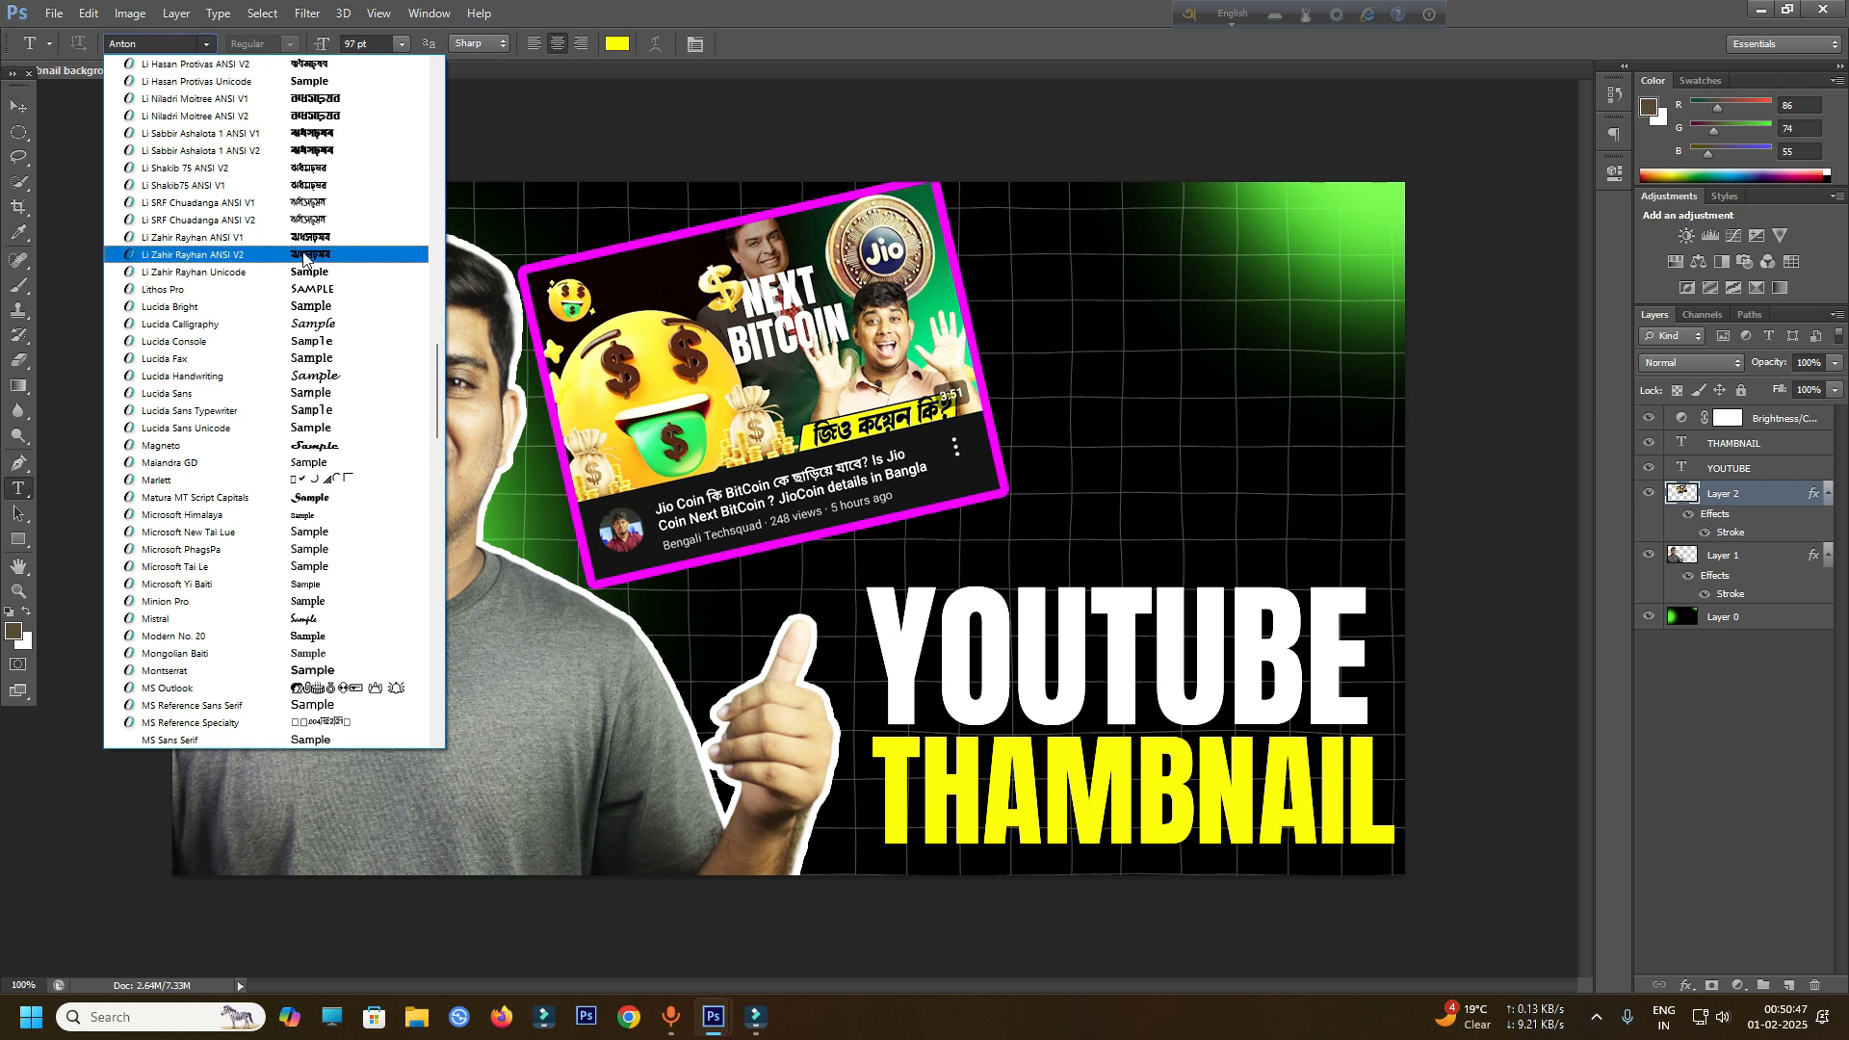
left_click(303, 257)
- Draw a wide text box above YOUTUBE and switch the Avro keyboard to Bangla with ANSI output
left_click_drag(872, 452, 1447, 570)
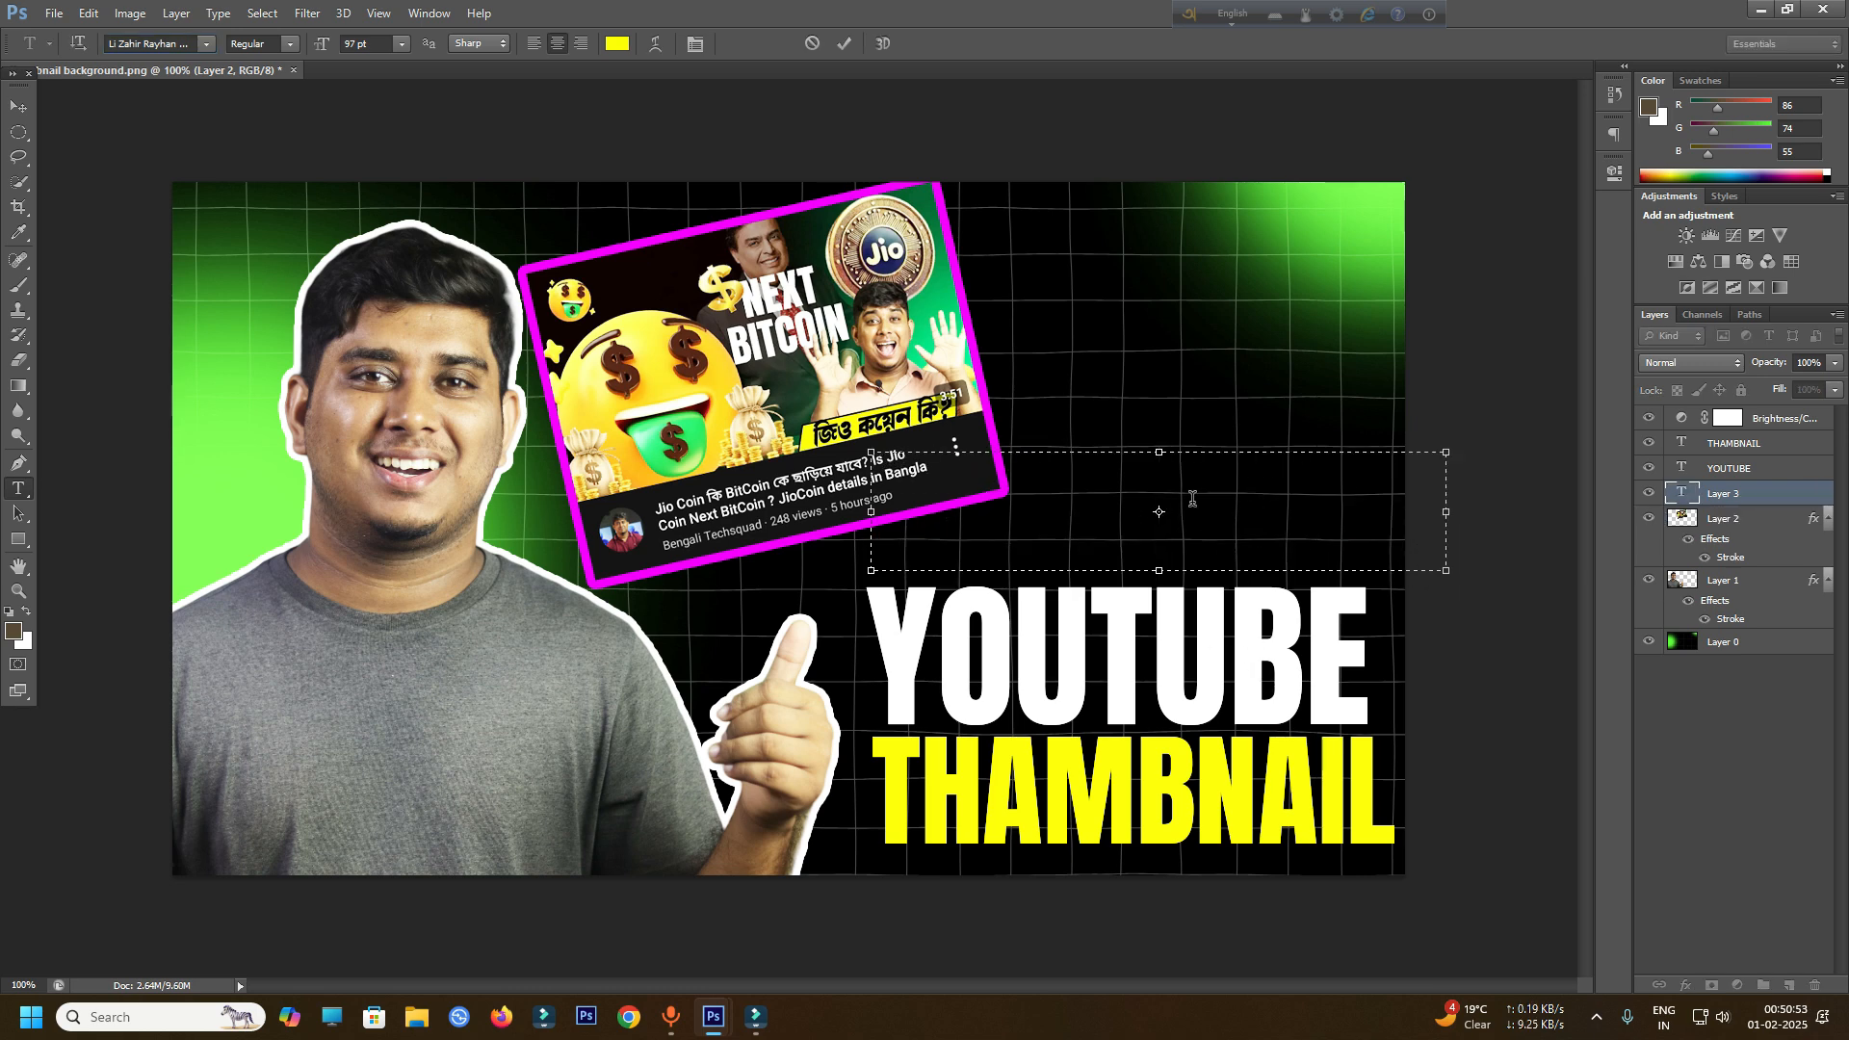
left_click(1233, 13)
left_click(1337, 14)
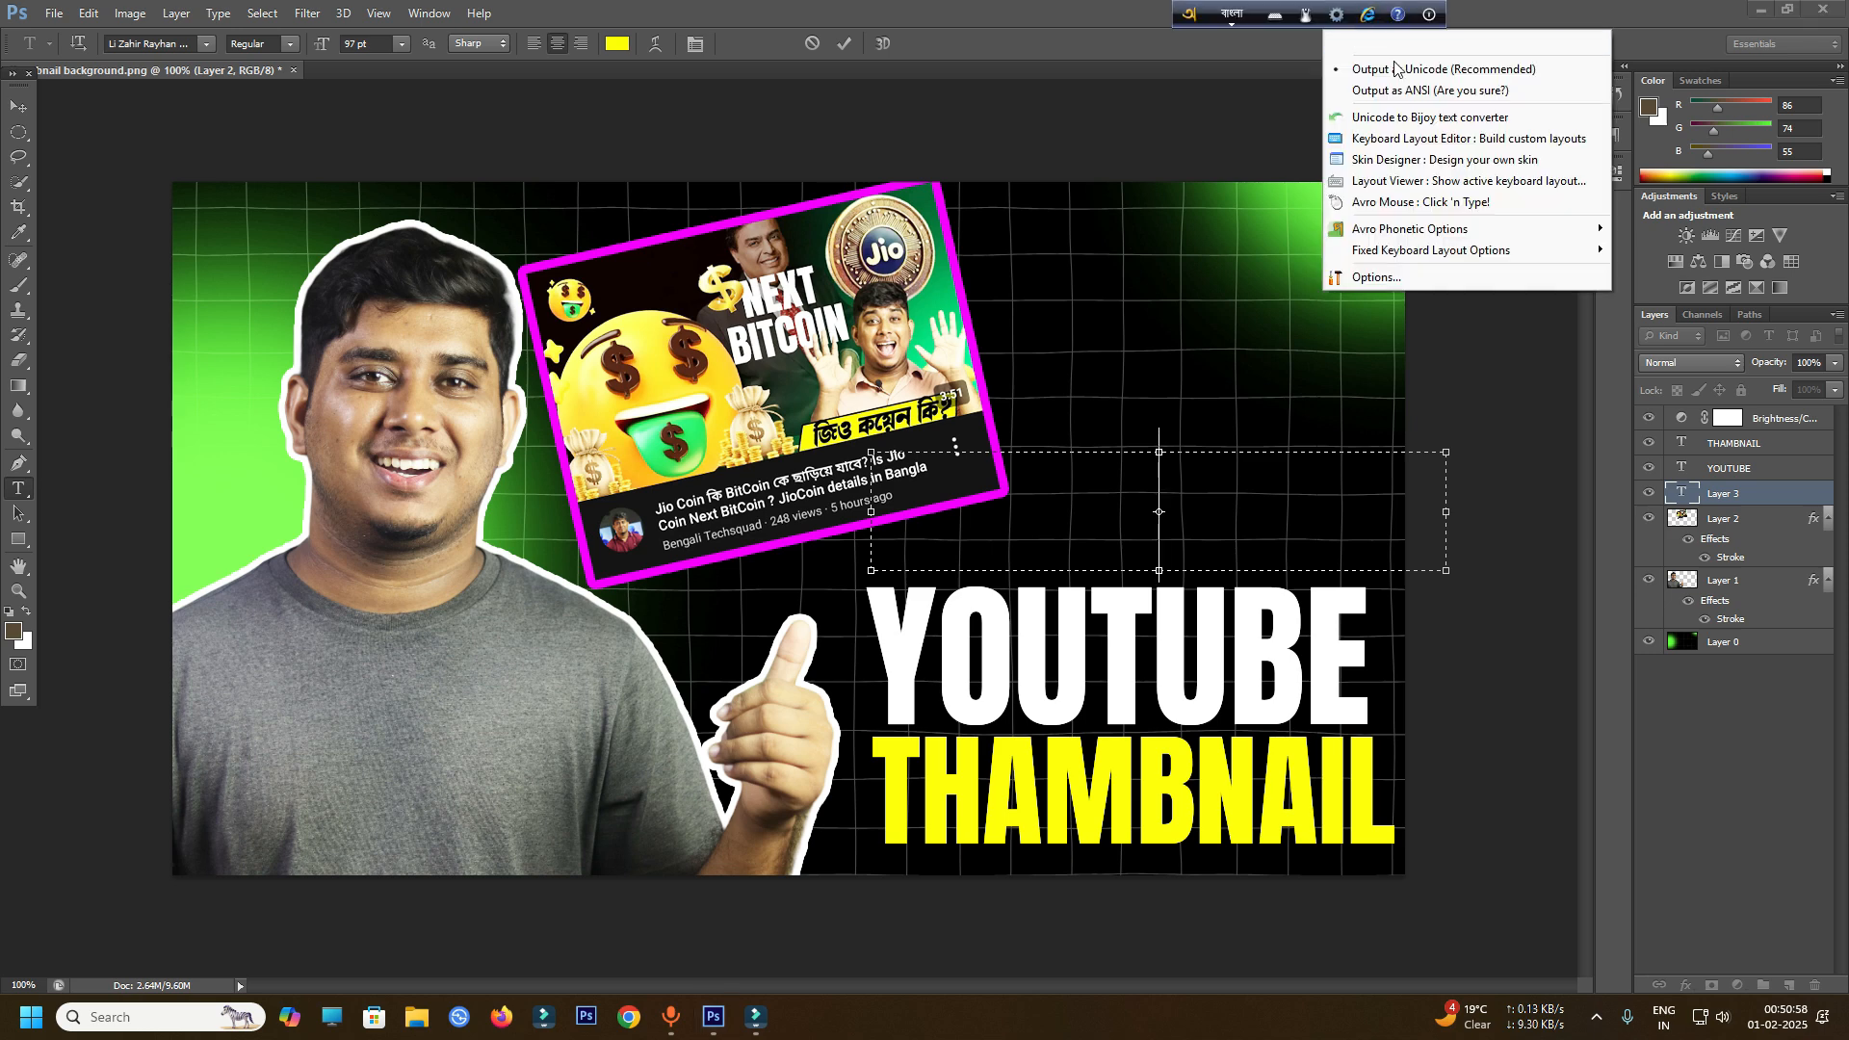
left_click(1403, 88)
left_click(1216, 482)
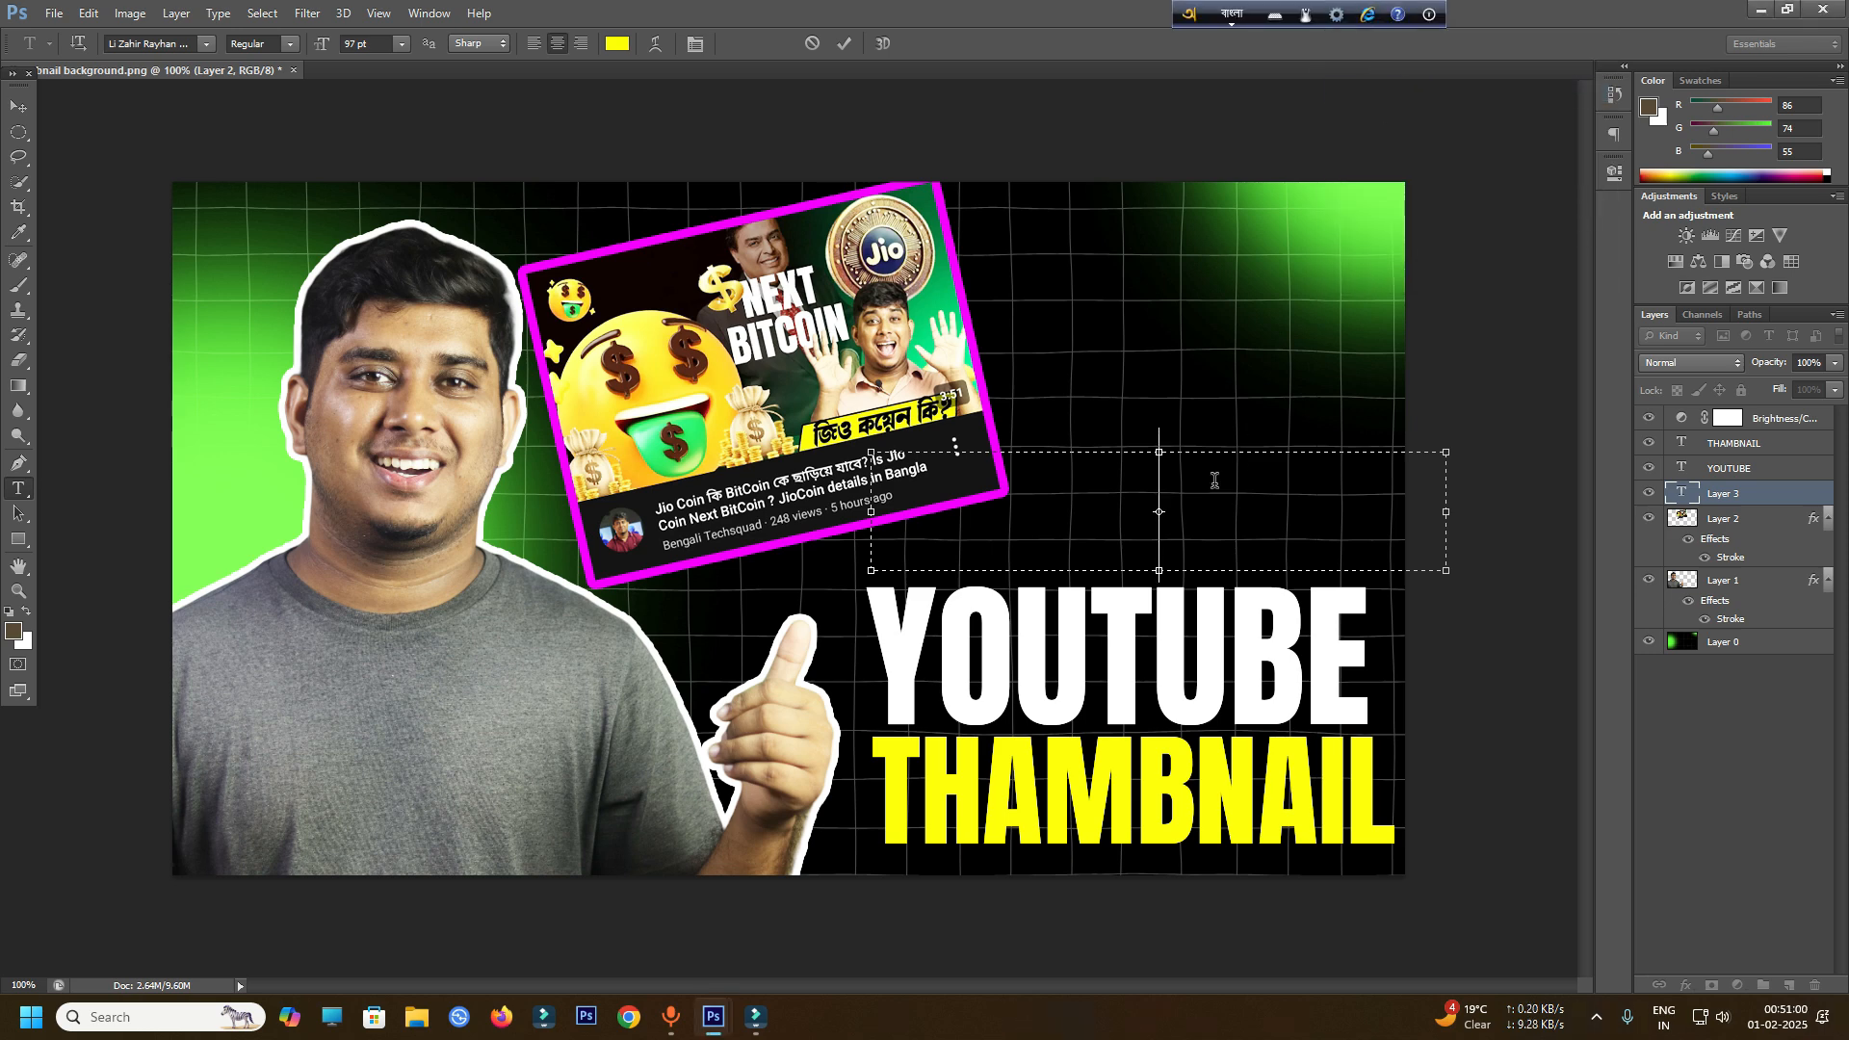
- Enter কিভাবে বানাবেন in the text box above YOUTUBE and switch the keyboard back to English
type("kivabe ")
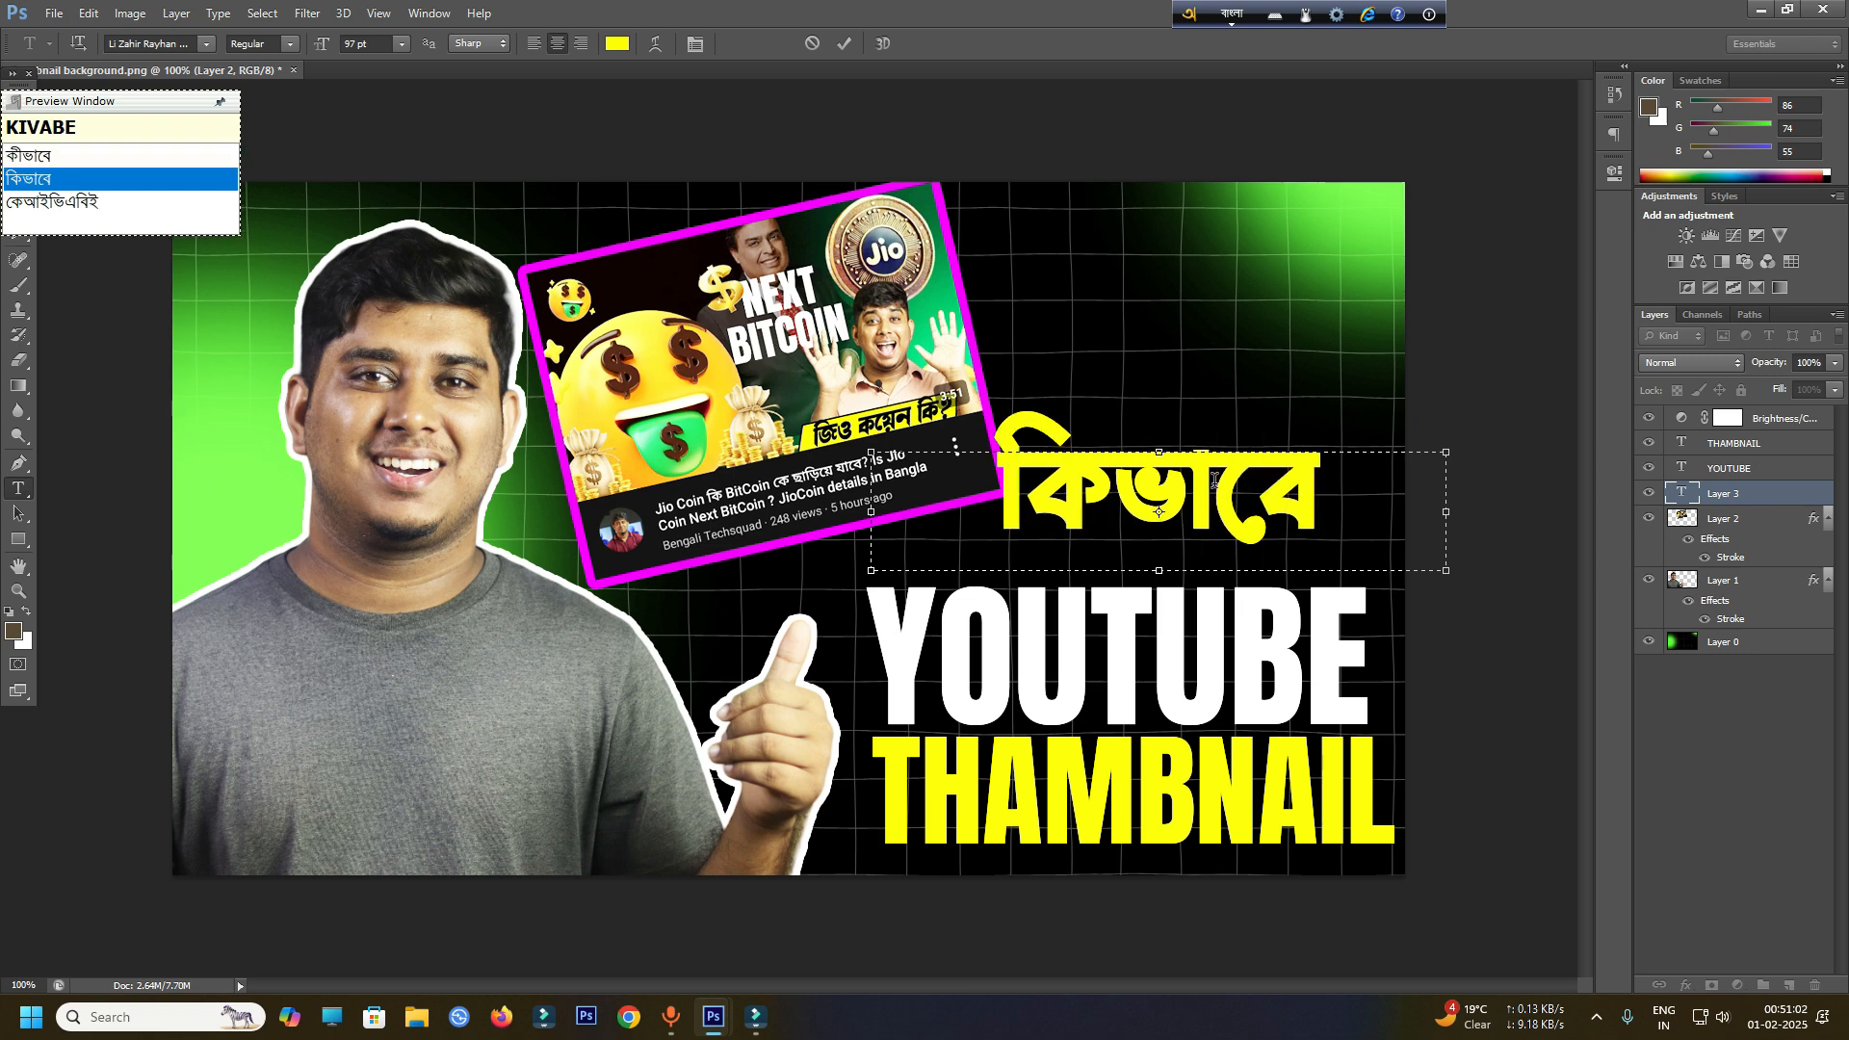
type("banaben")
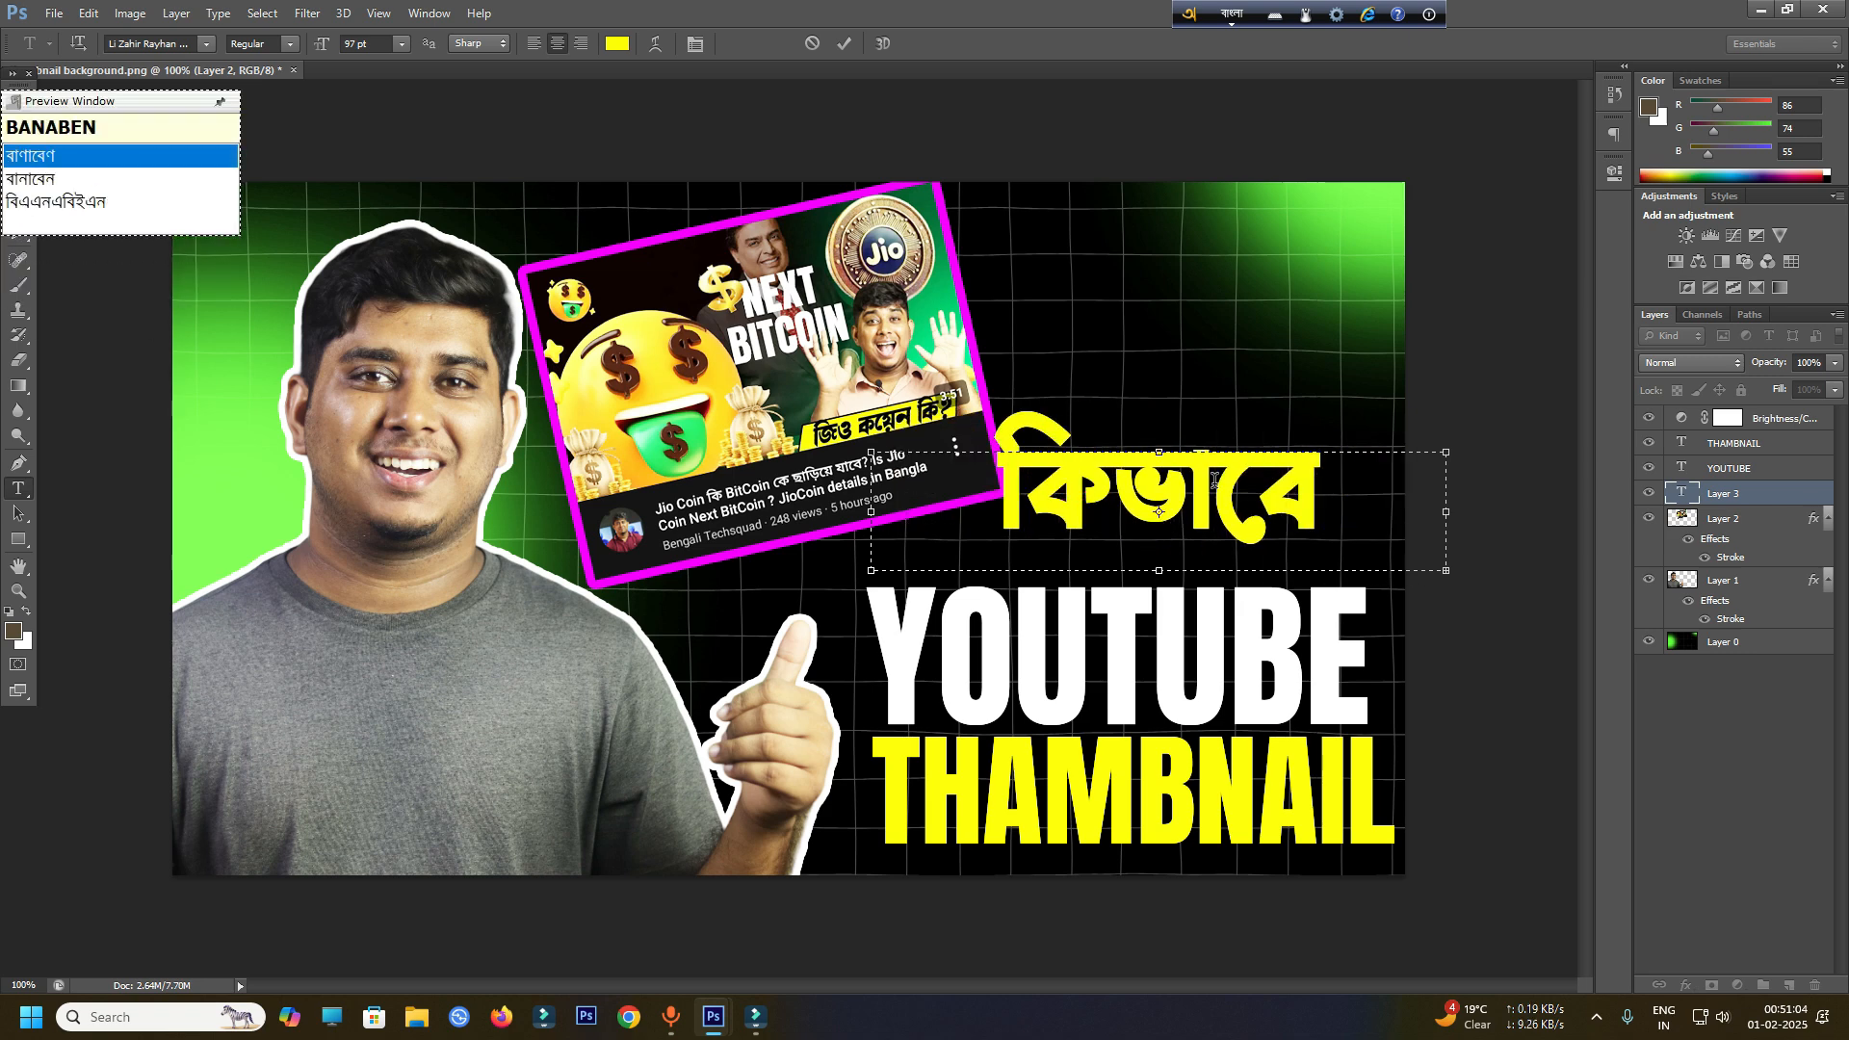
key("BackSpace")
key("BackSpace")
key("BackSpace")
key("BackSpace")
key("BackSpace")
key("BackSpace")
key("BackSpace")
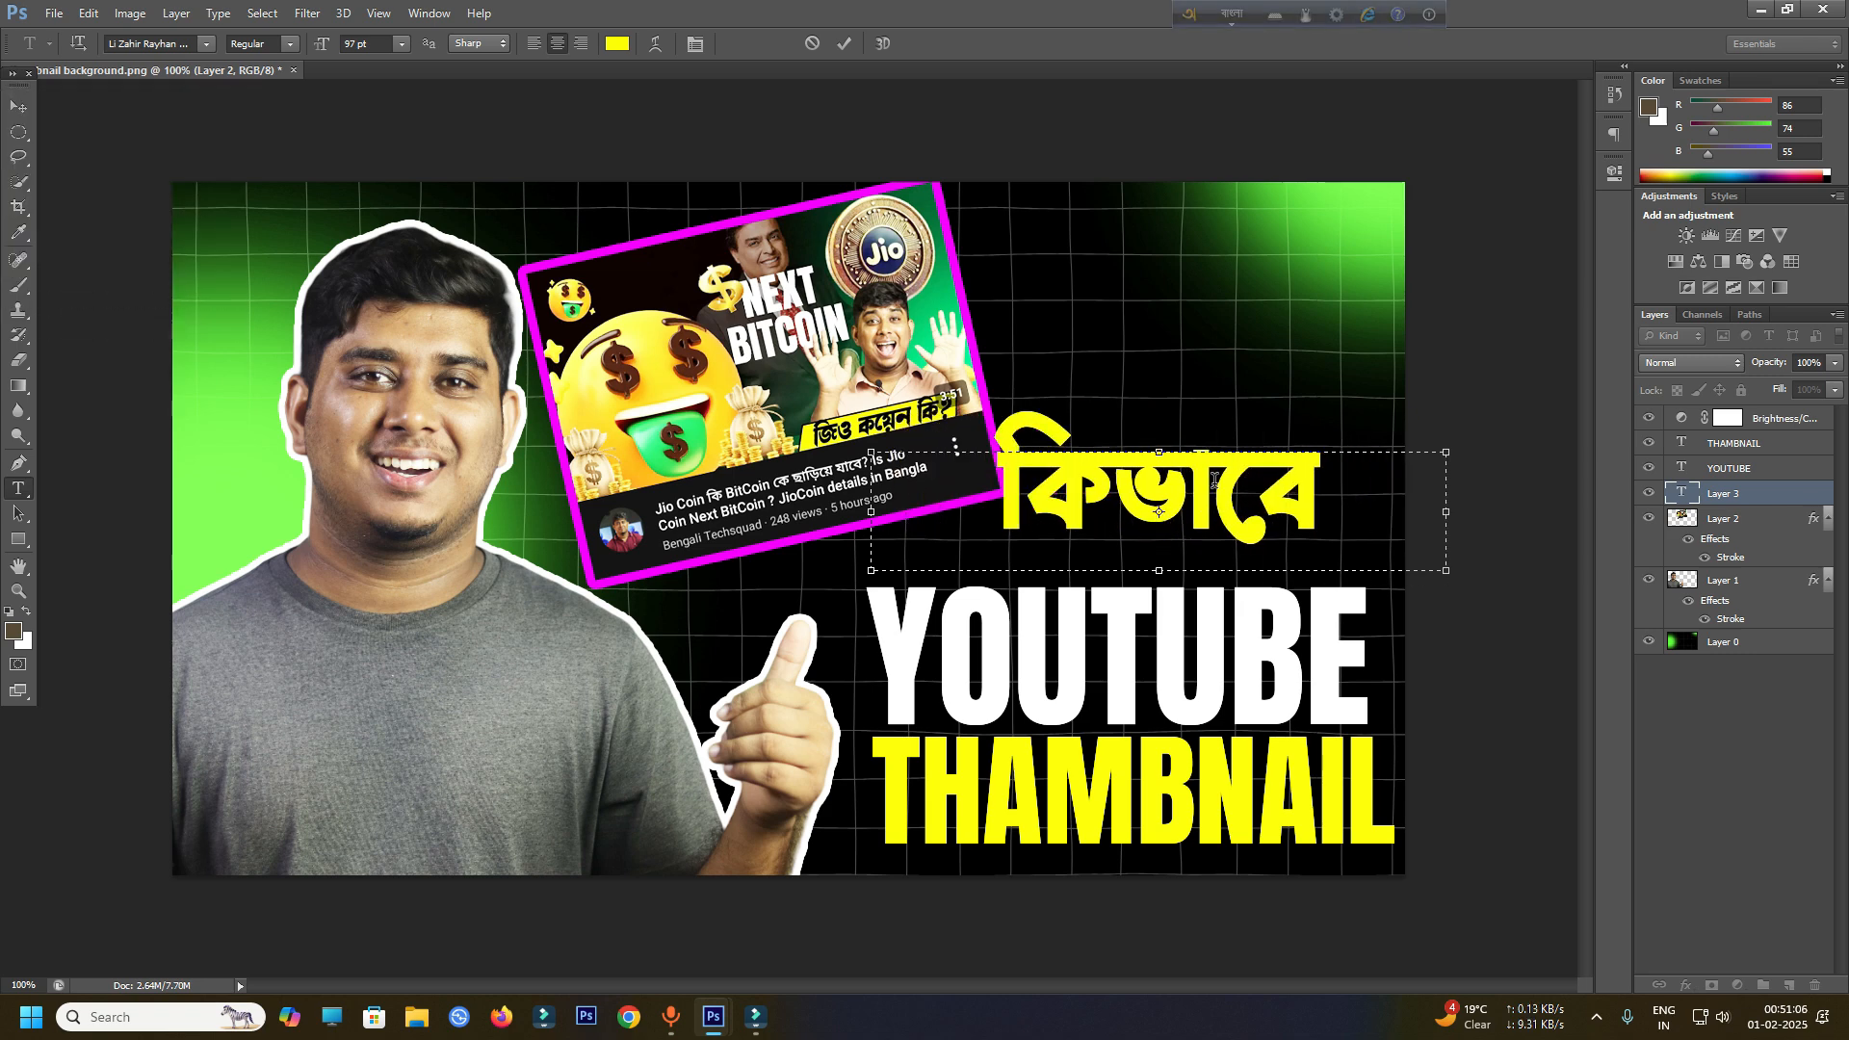
type("banaben")
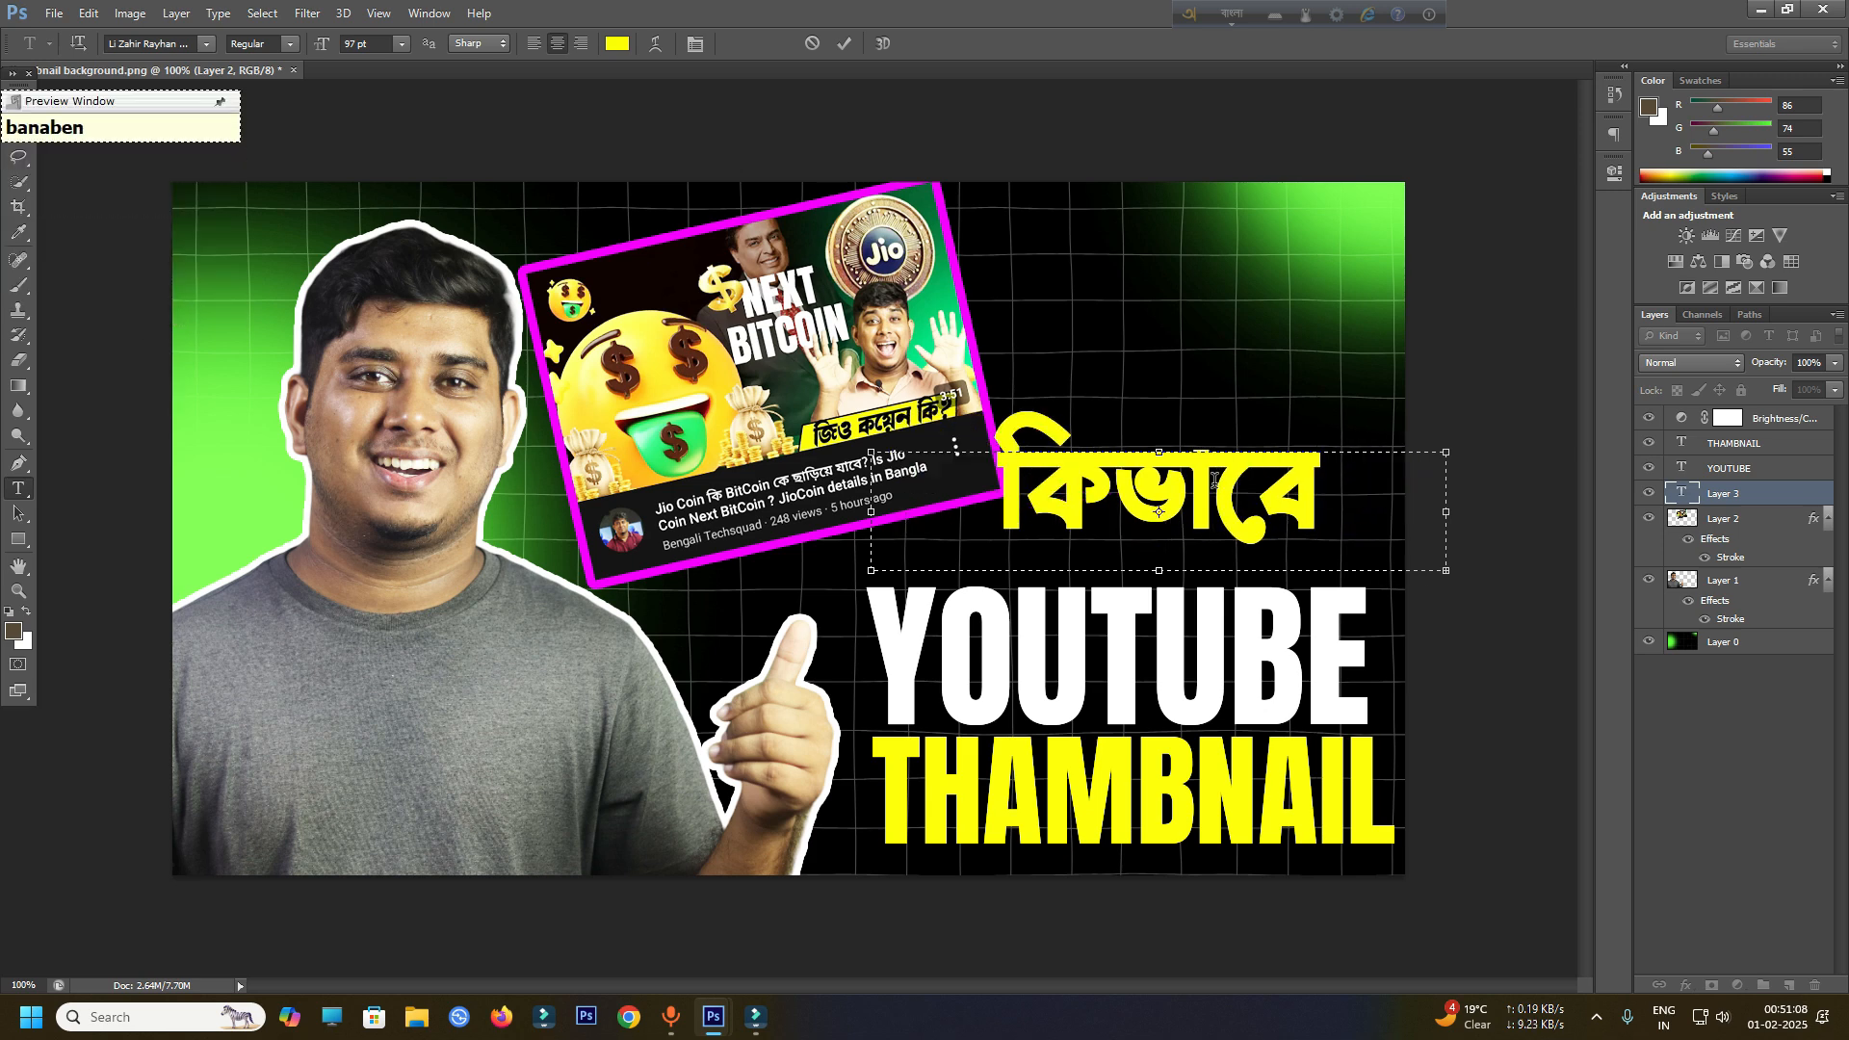
key("F12")
- Reduce the Bangla text to 79 pt, left-align it and position its box just above YOUTUBE
left_click_drag(1303, 349, 1196, 388)
key("ctrl+a")
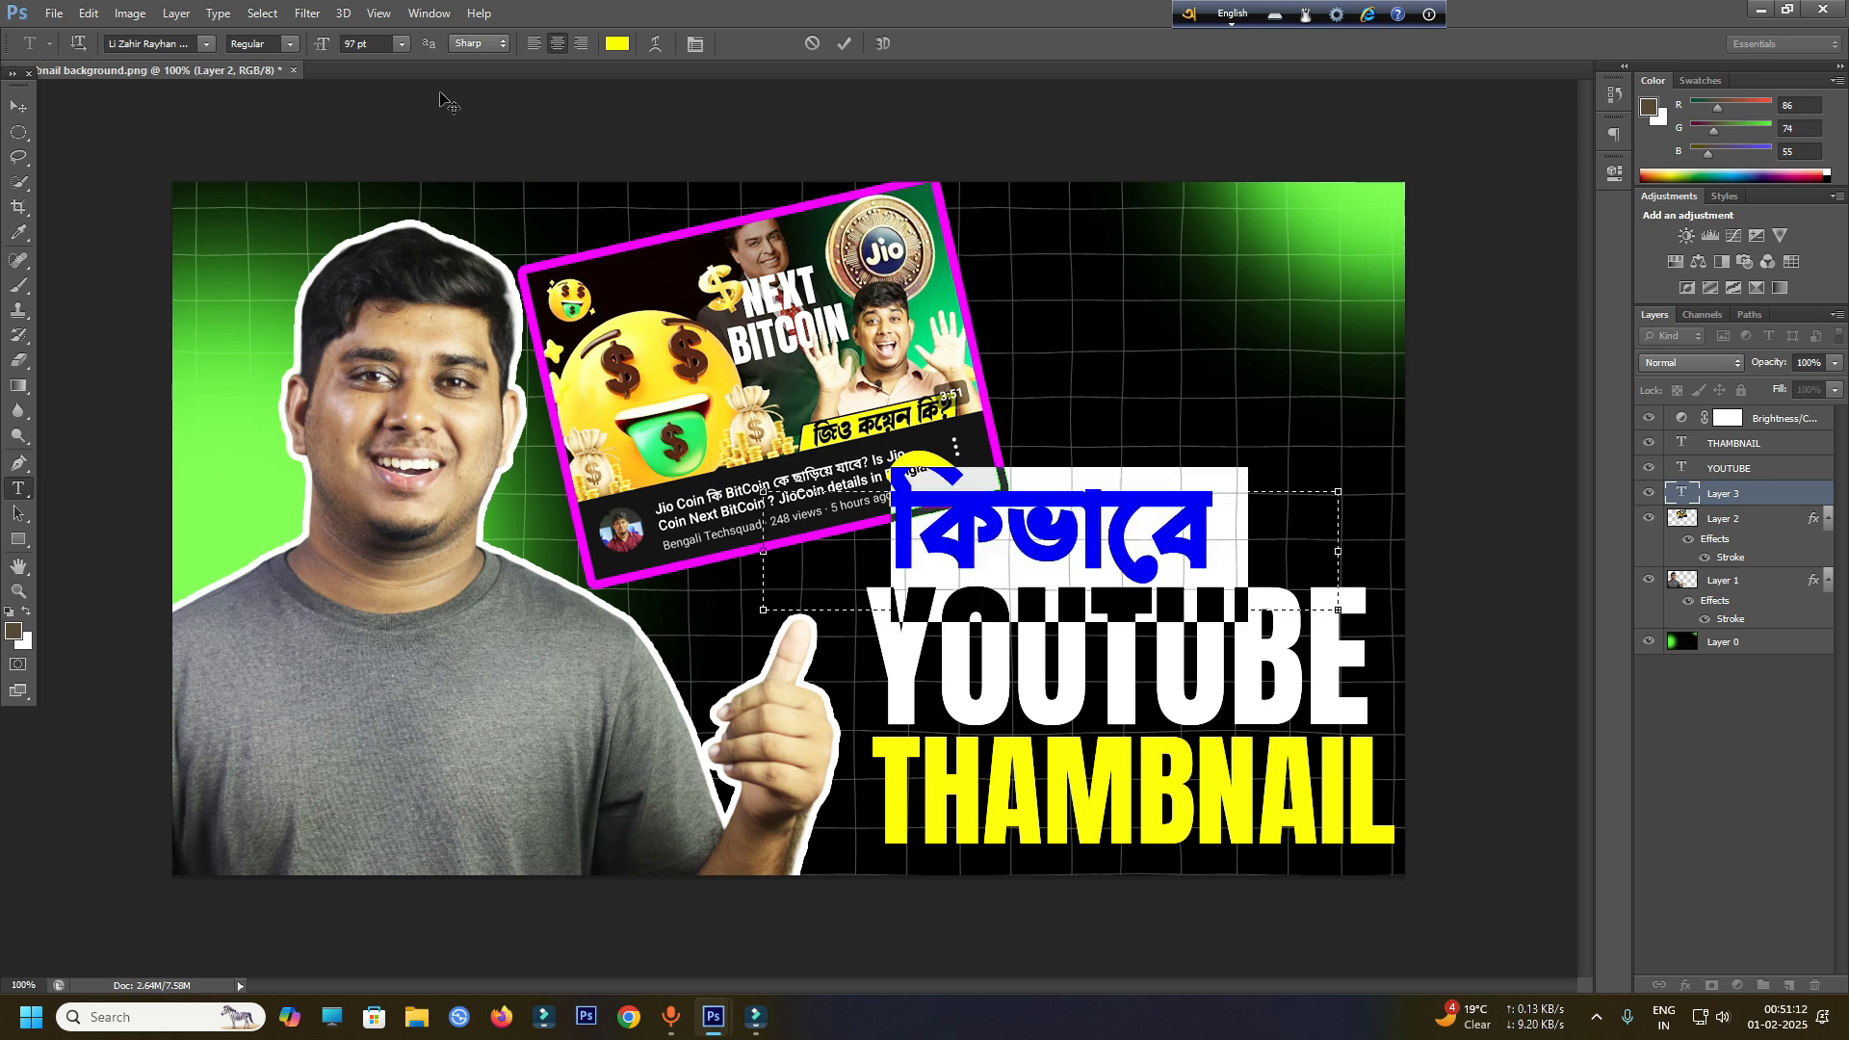
left_click(351, 42)
scroll(352, 35, "down", 6)
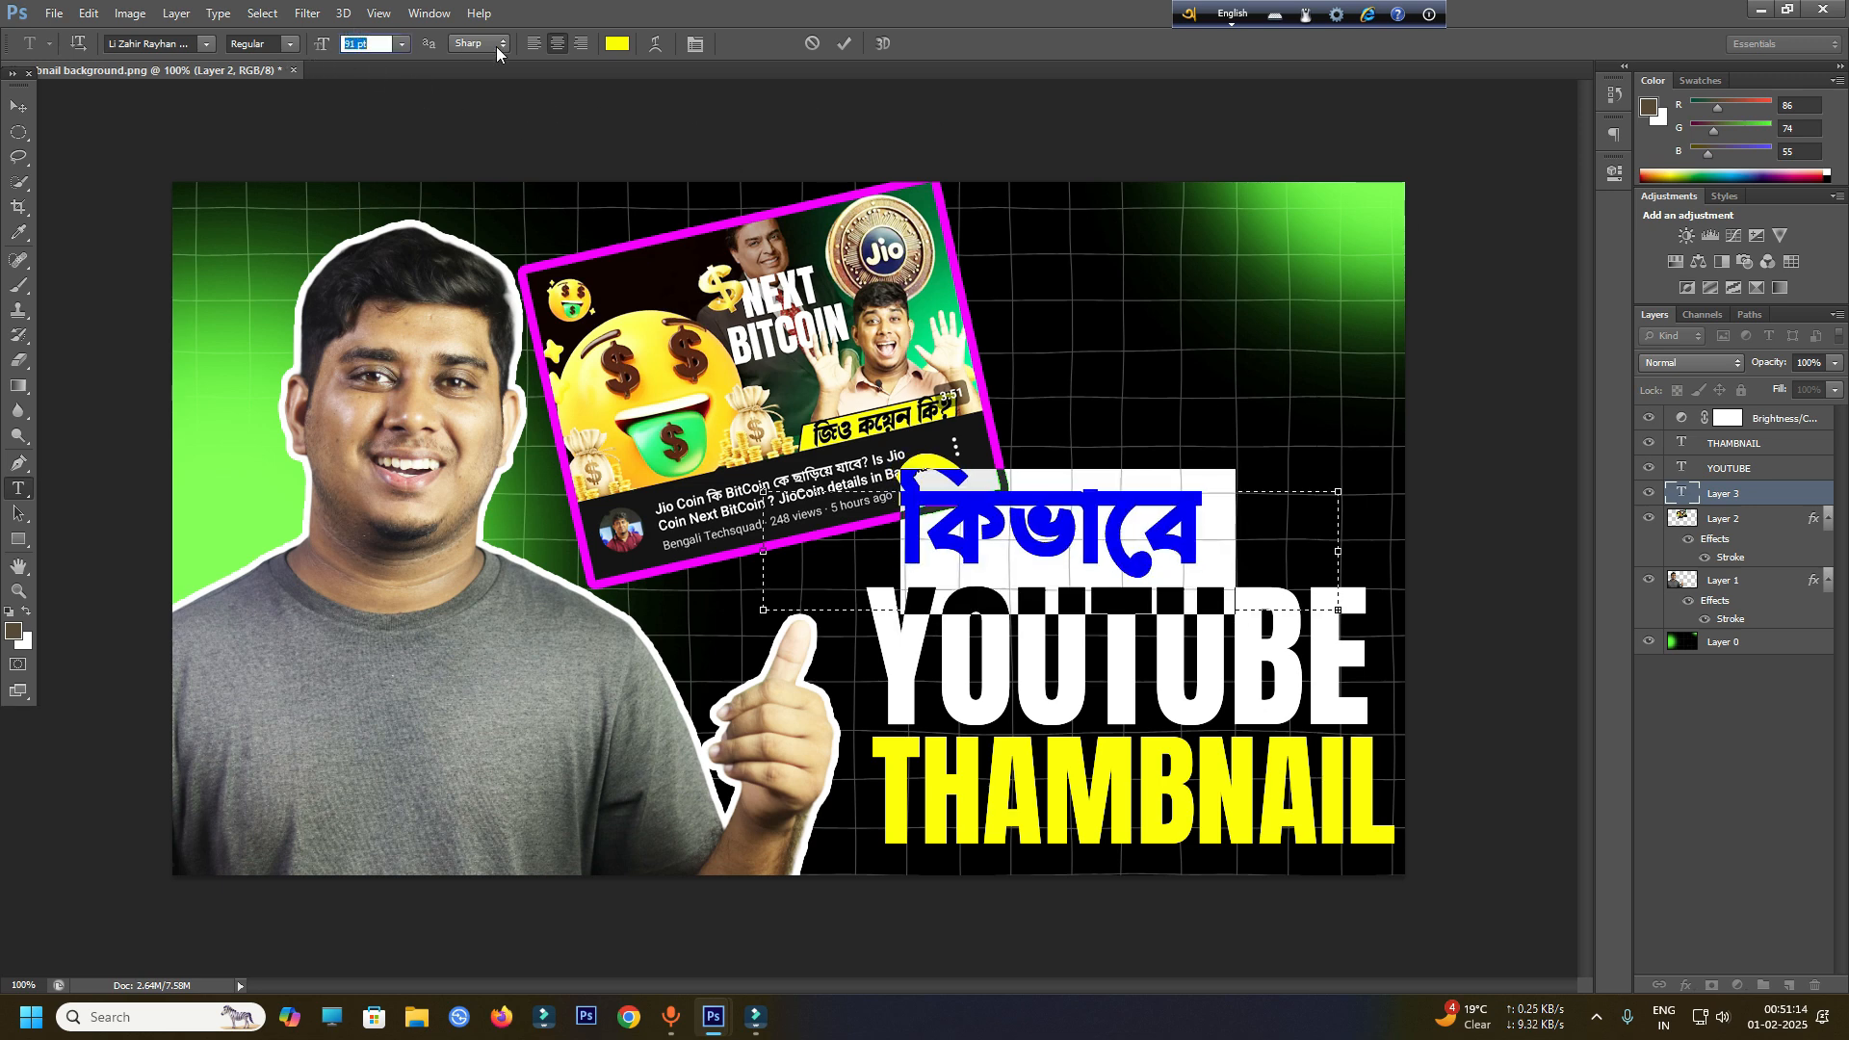
left_click(534, 44)
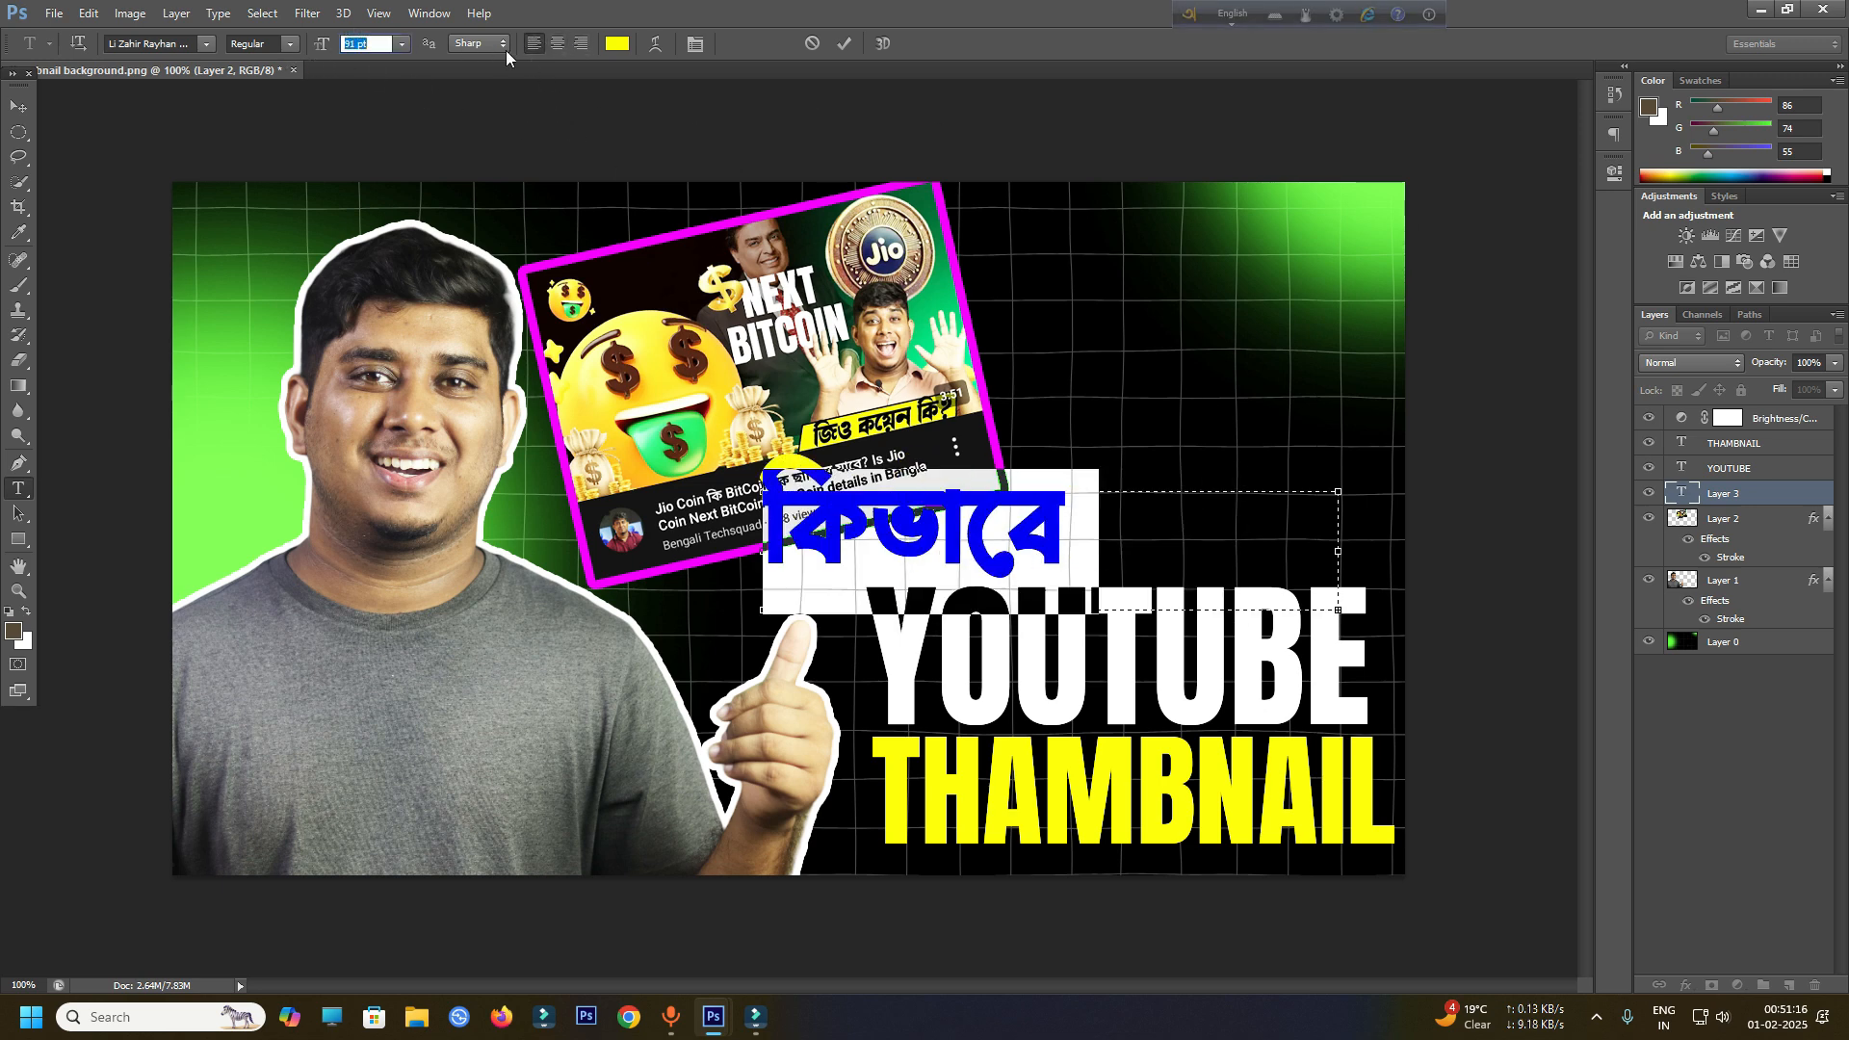
scroll(355, 39, "down", 11)
scroll(356, 39, "down", 1)
left_click(1057, 539)
left_click_drag(1123, 405, 1189, 409)
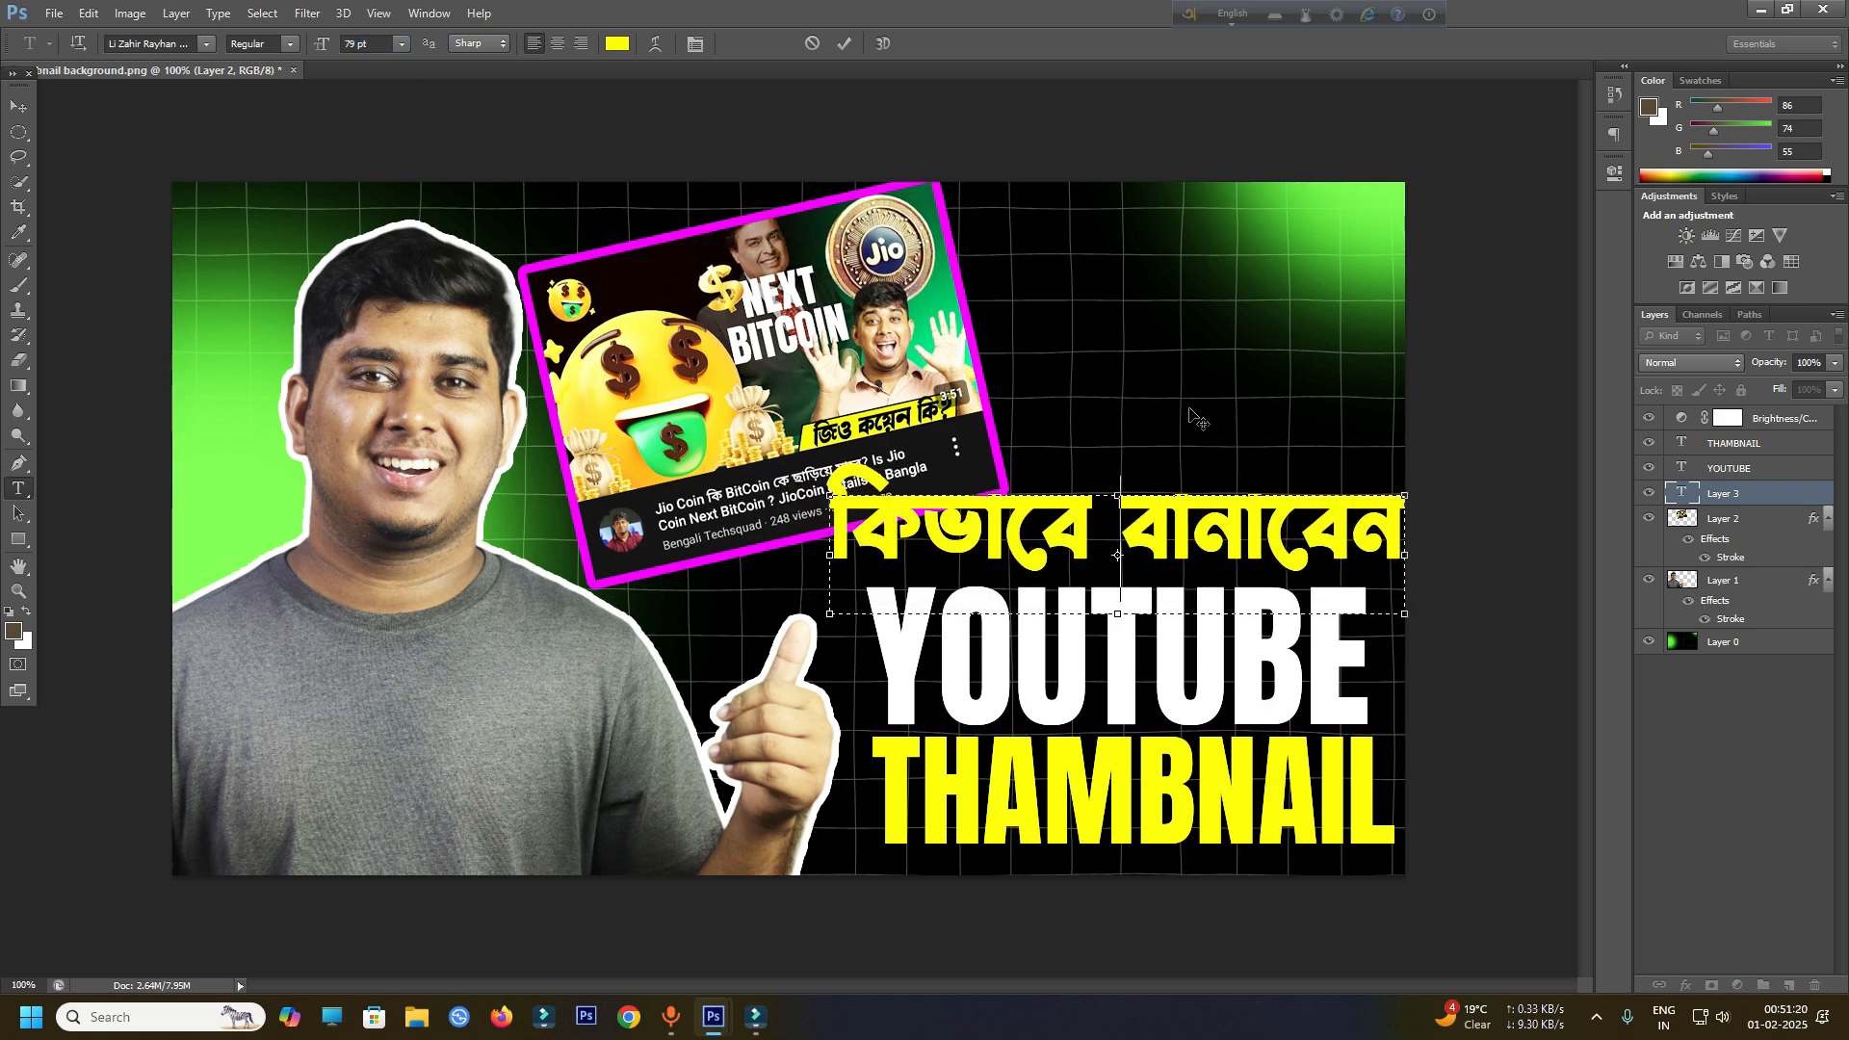
- Reduce the Bangla text to 69 pt, line it up with YOUTUBE's left edge and trim its box to fit
key("ctrl+a")
scroll(349, 44, "down", 7)
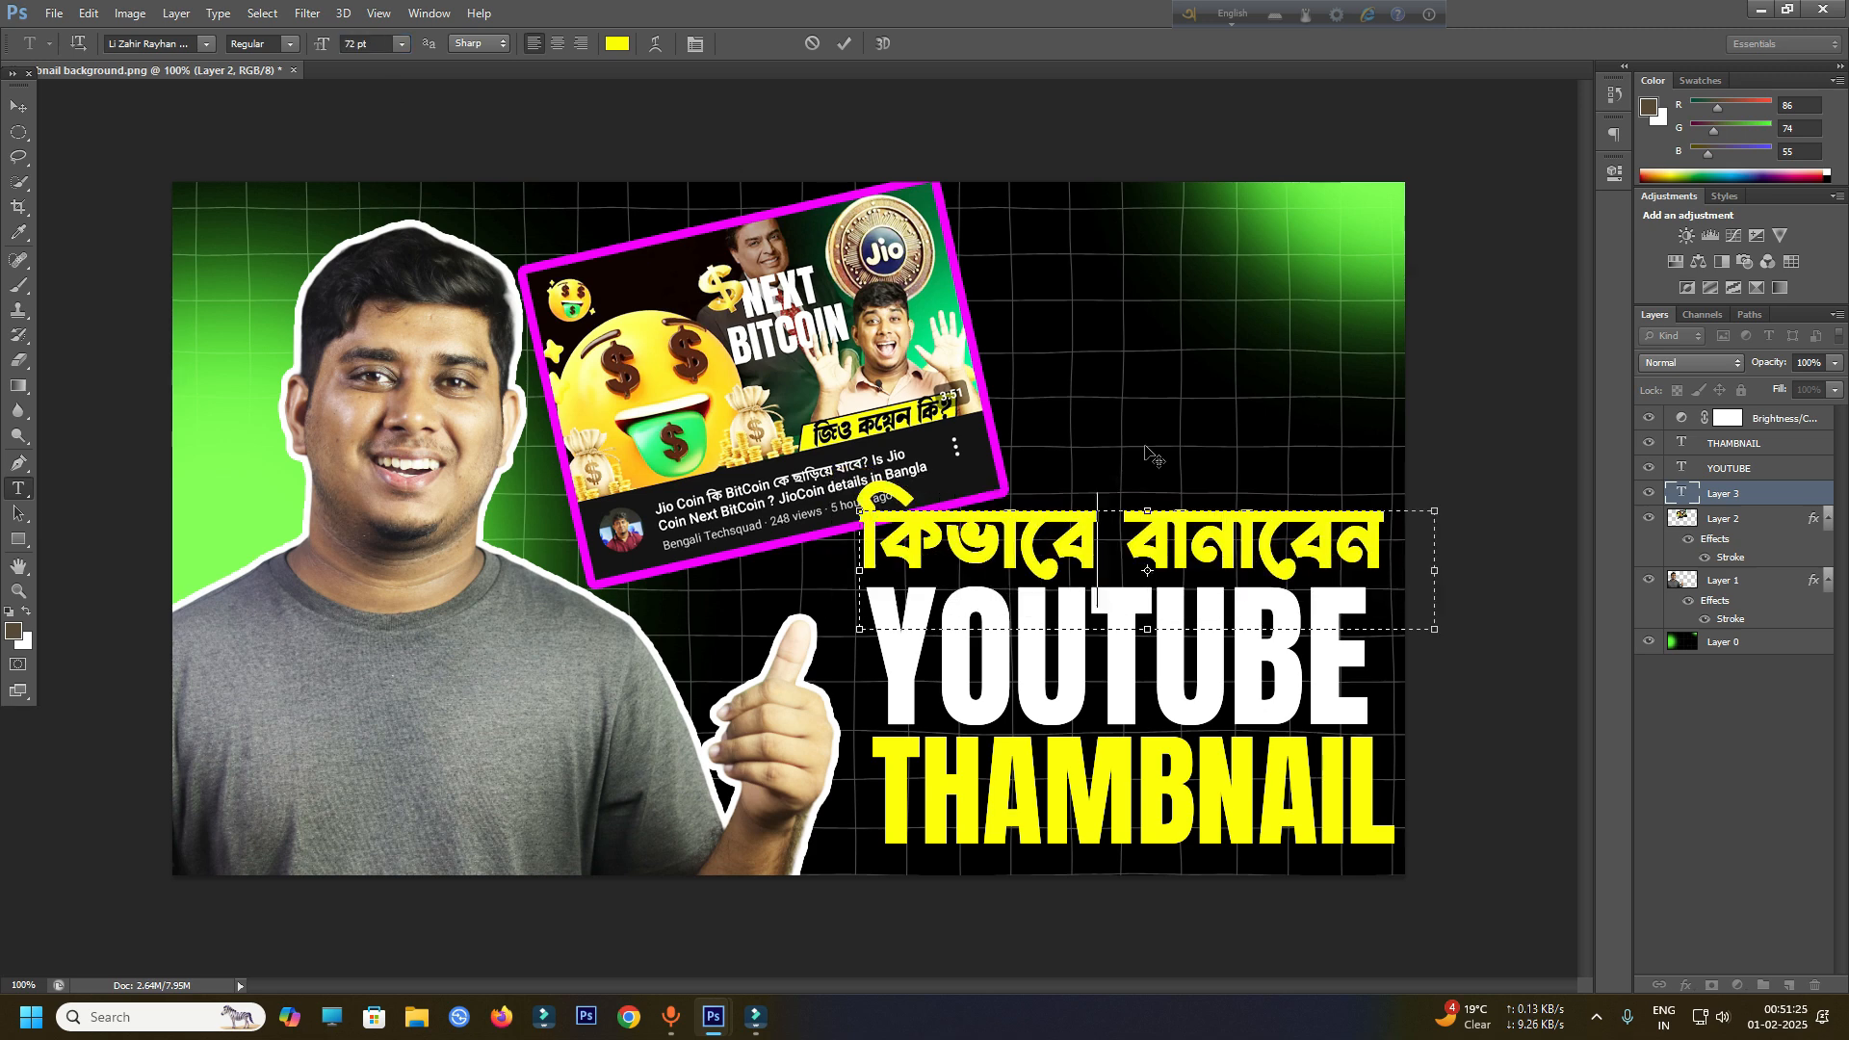
key("ctrl+a")
left_click(354, 45)
scroll(355, 44, "down", 1)
scroll(354, 43, "down", 2)
left_click(1074, 535)
left_click_drag(1148, 436, 1160, 439)
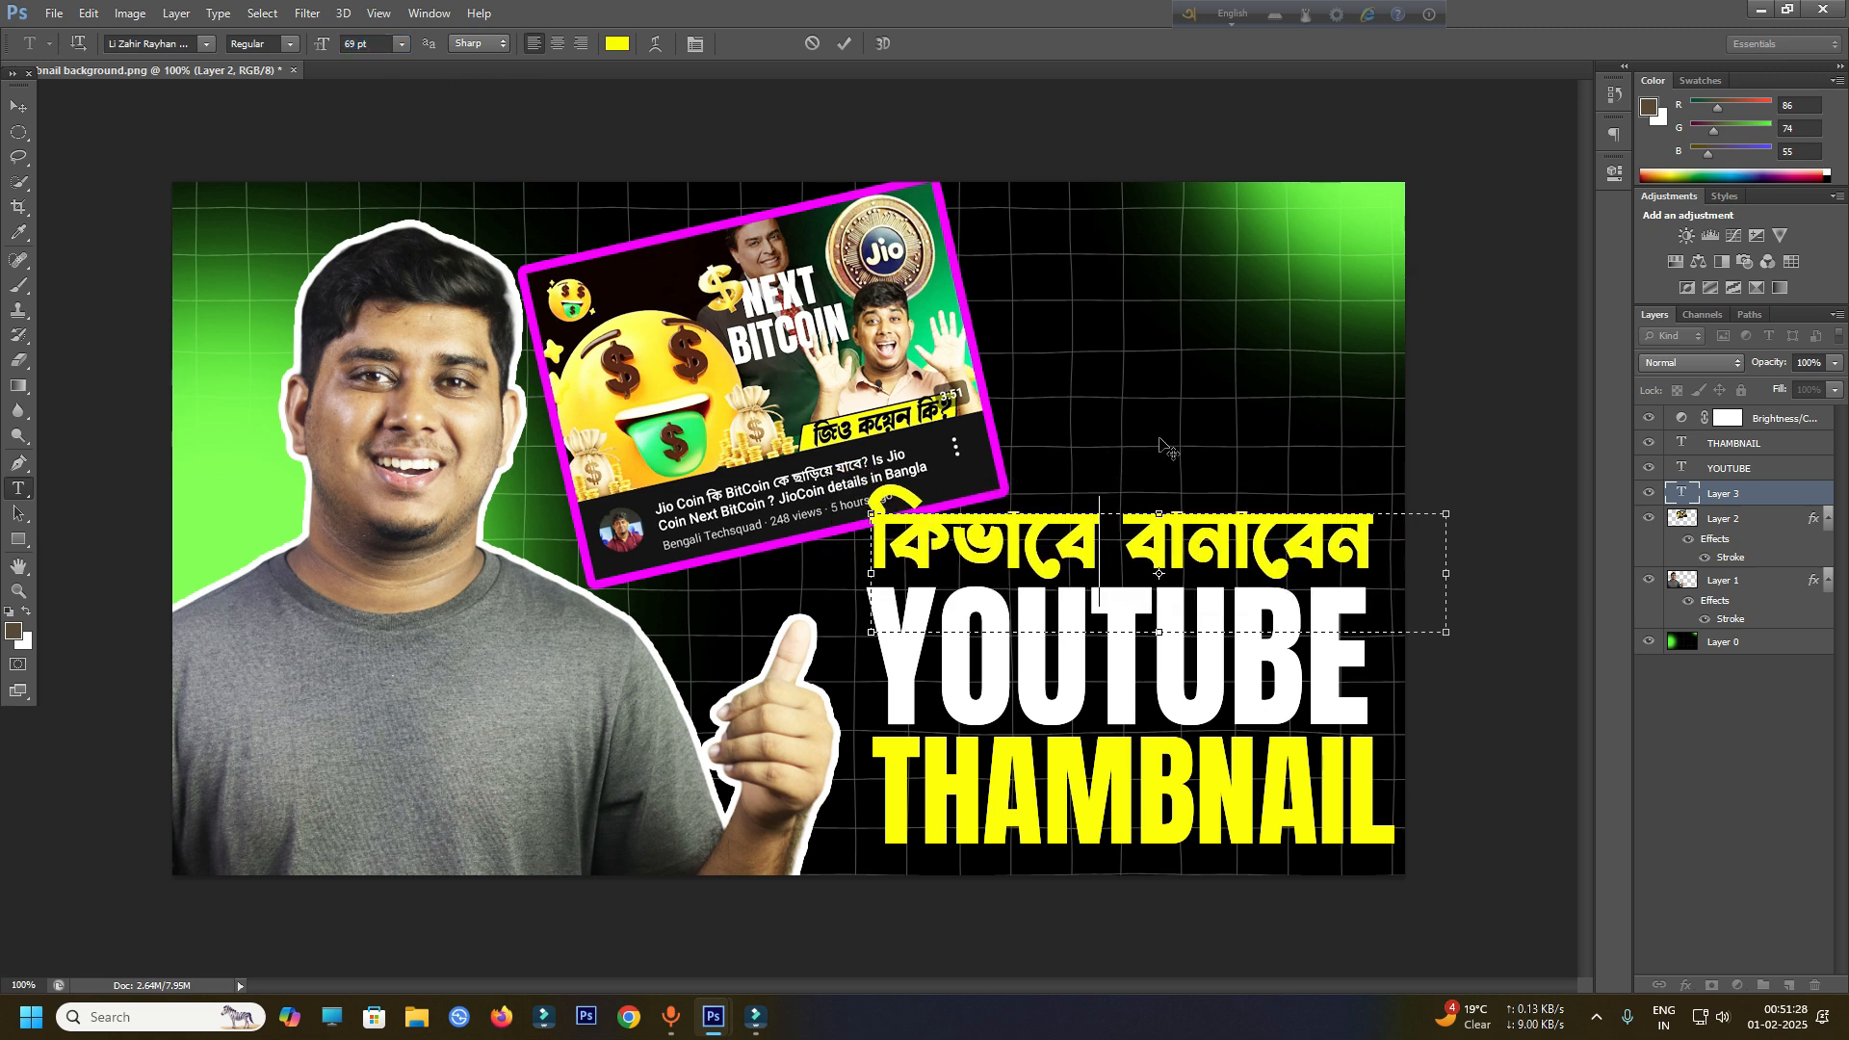
left_click_drag(1162, 633, 1161, 587)
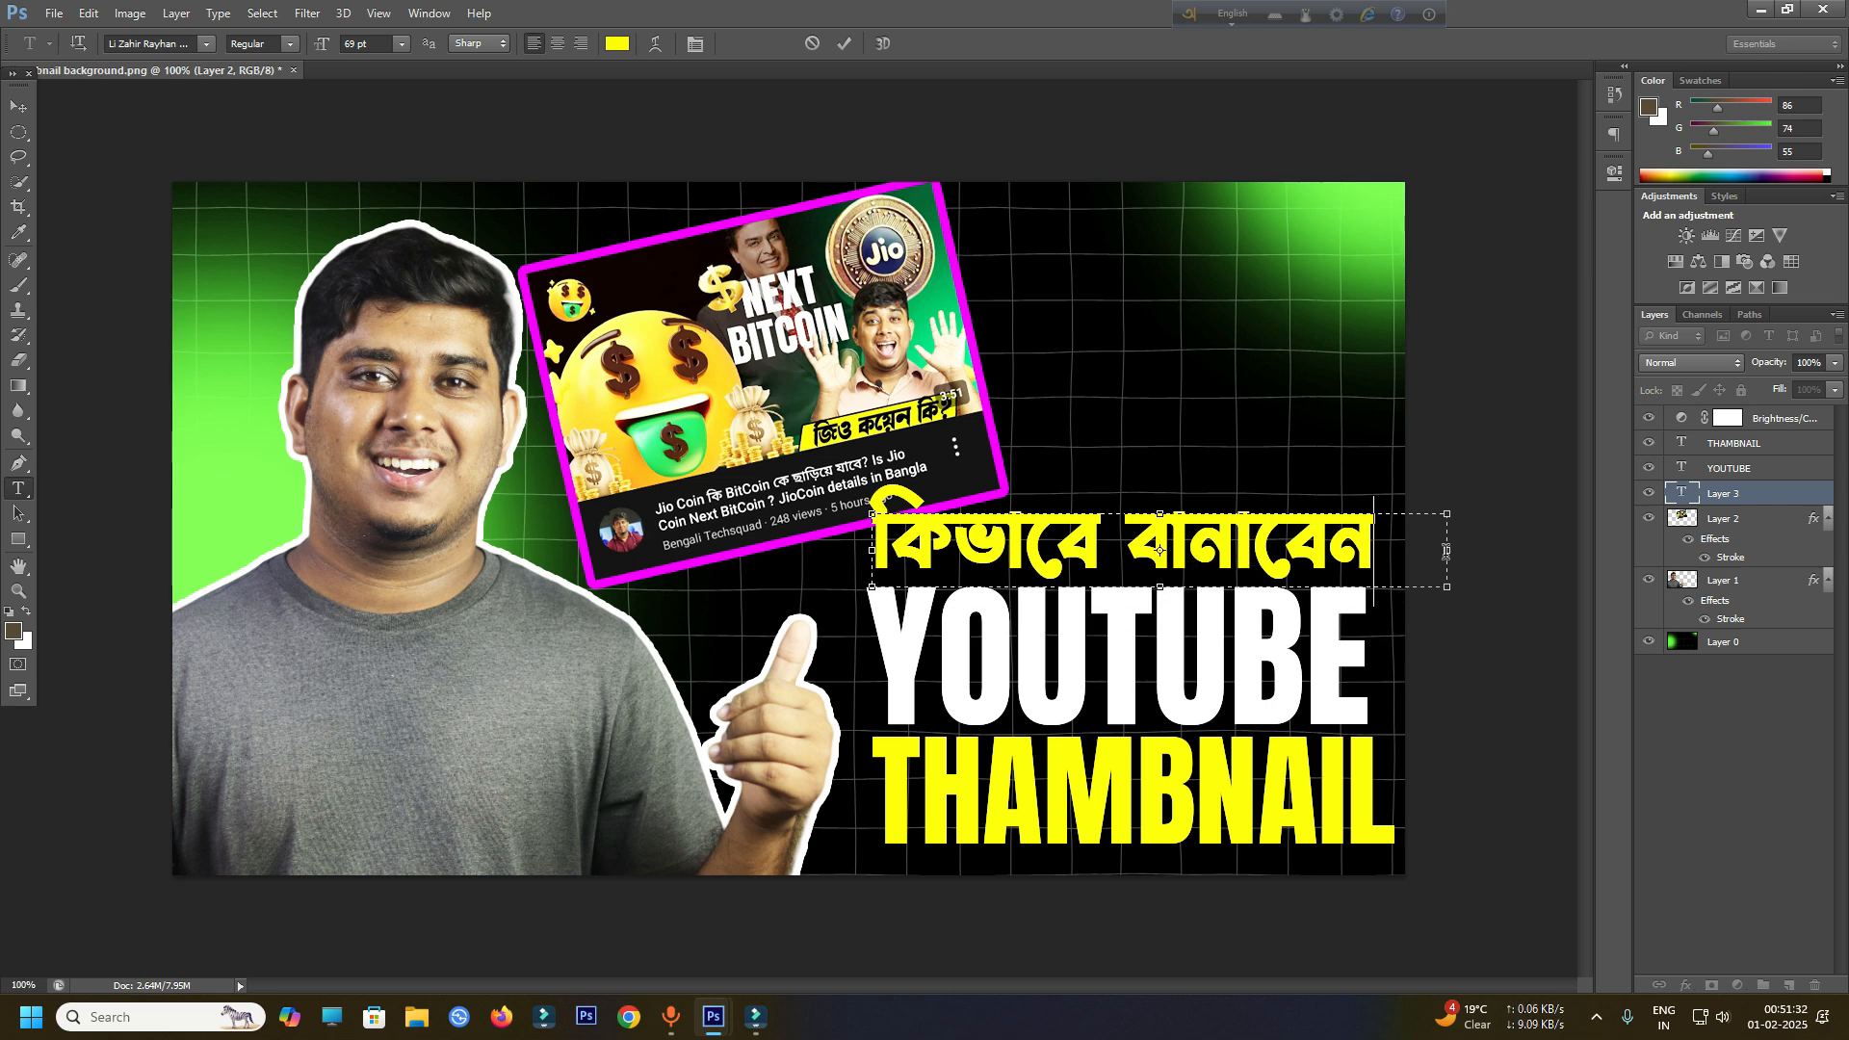
left_click_drag(1445, 550, 1390, 549)
- Draw a rectangle of about 533 × 98 px behind the Bangla text, on a layer directly above the screenshot
left_click(1687, 517)
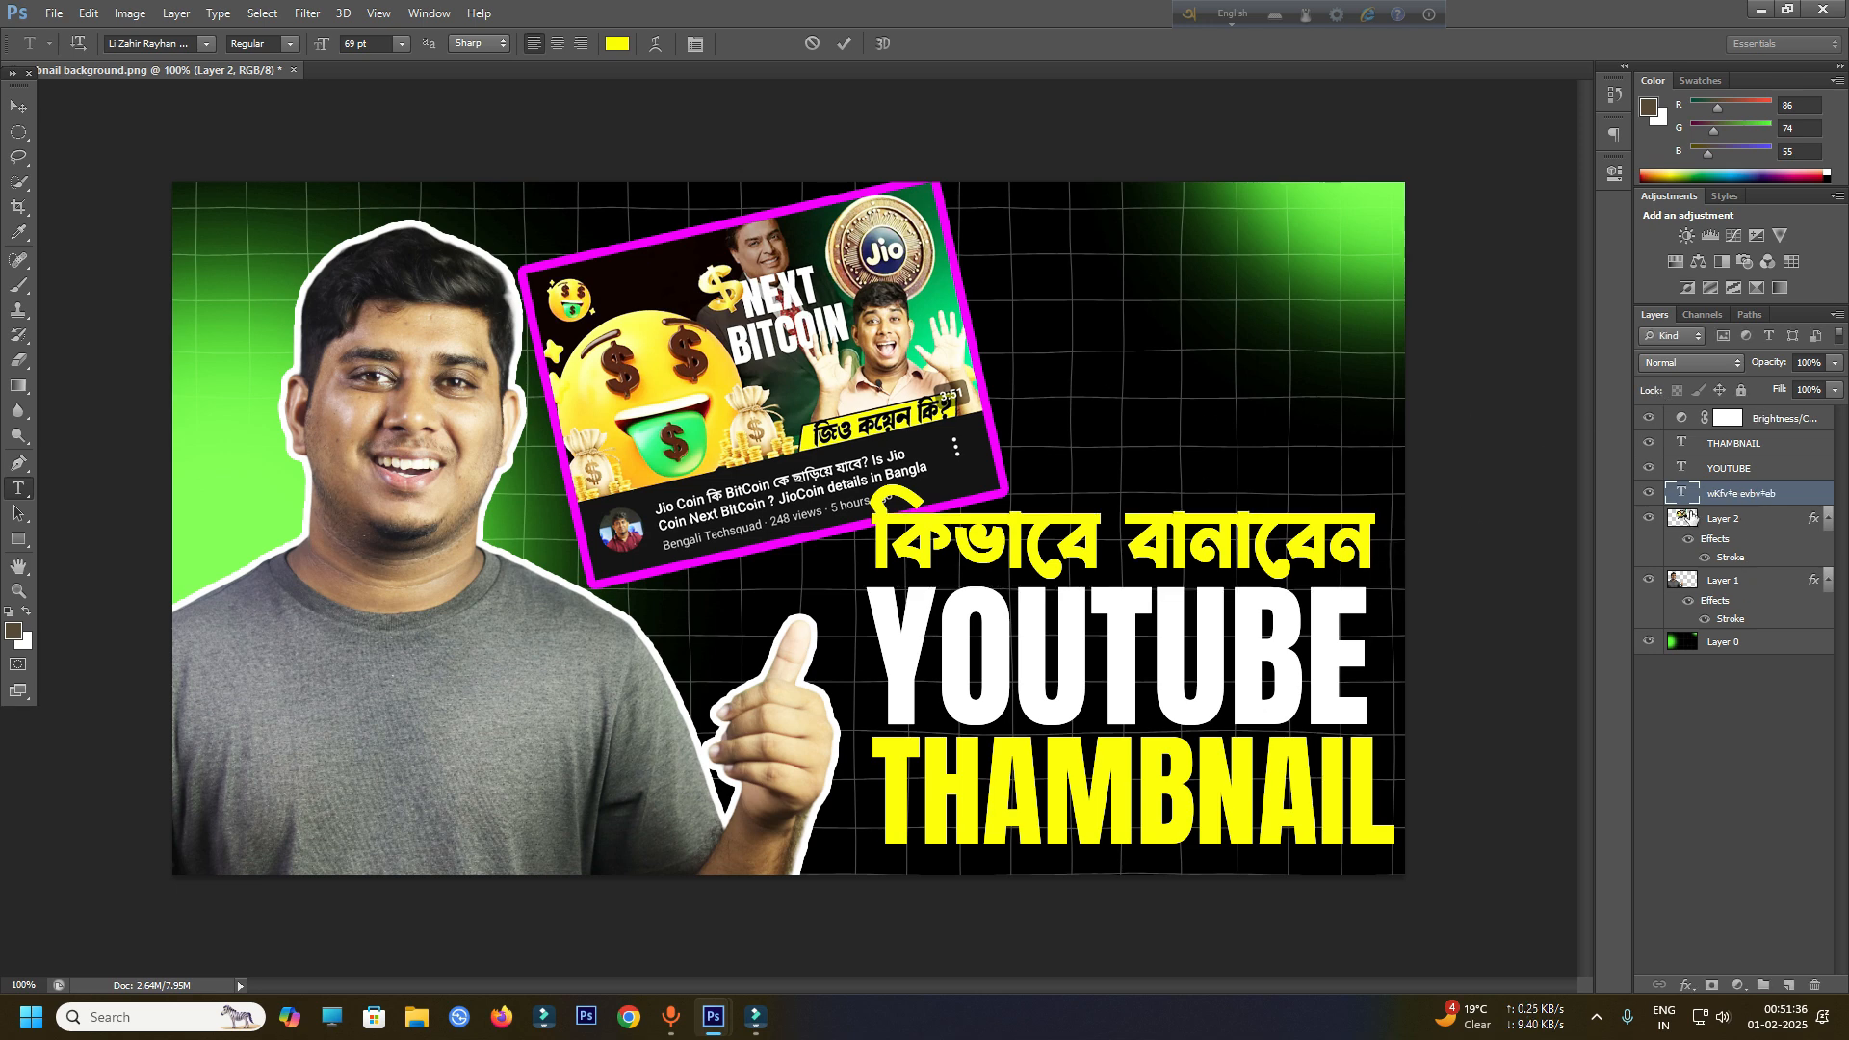
left_click(16, 538)
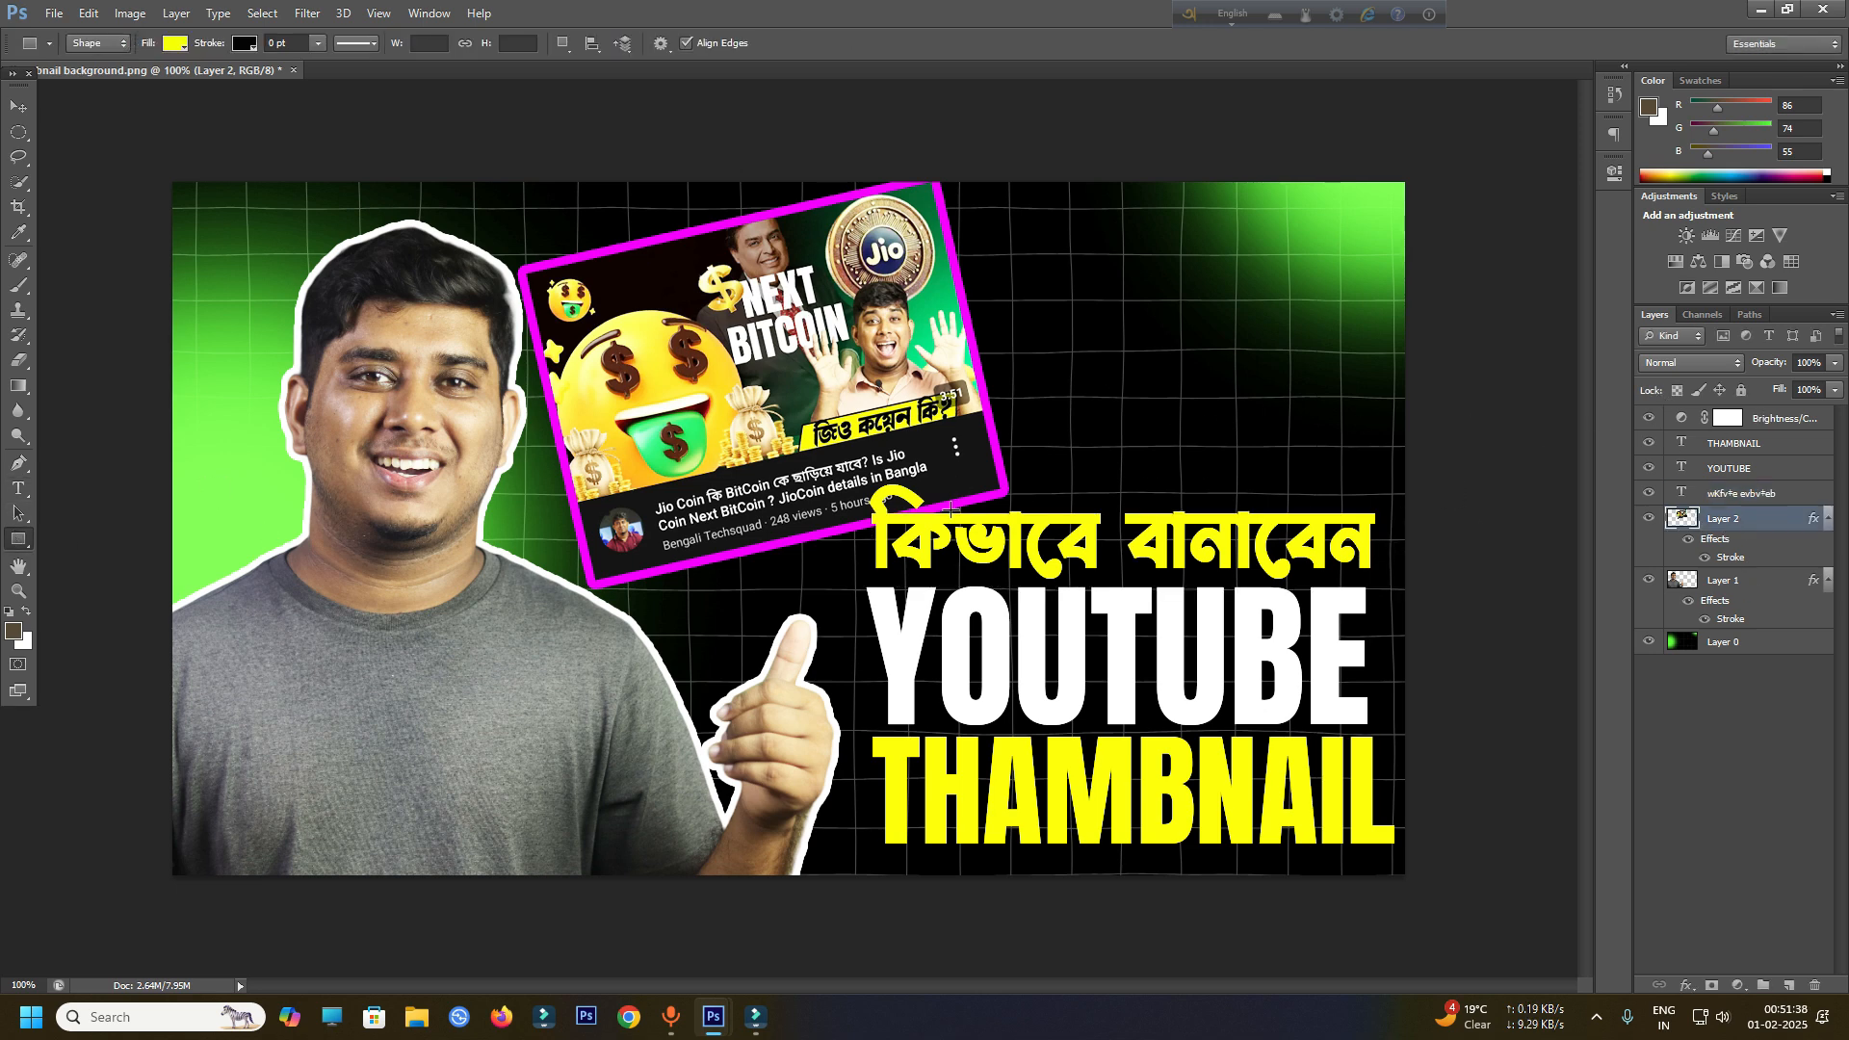
left_click_drag(870, 486, 1384, 582)
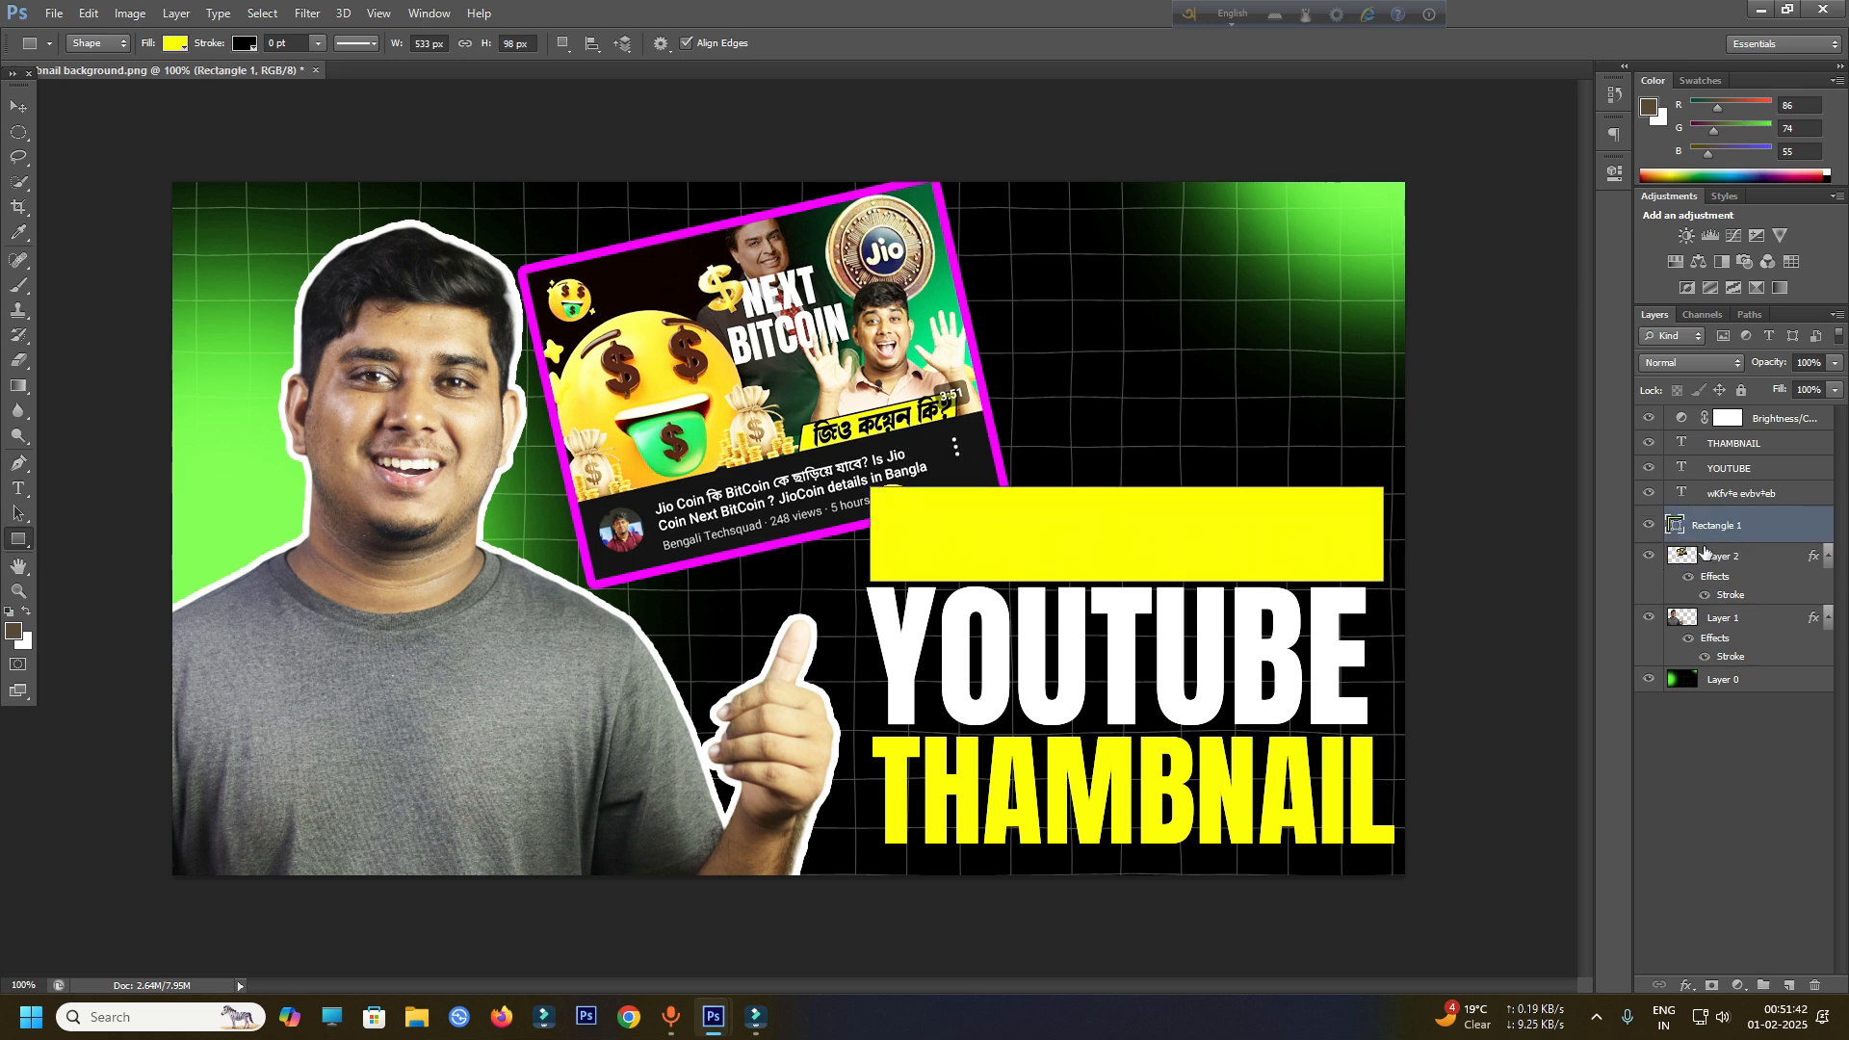
- Set the fill of the rectangle behind the Bangla text to black #000000
double_click(1678, 529)
left_click_drag(1435, 623, 1556, 718)
left_click(1679, 414)
- Recolour the whole Bangla text line white
left_click(19, 489)
left_click(1095, 527)
key("ctrl+a")
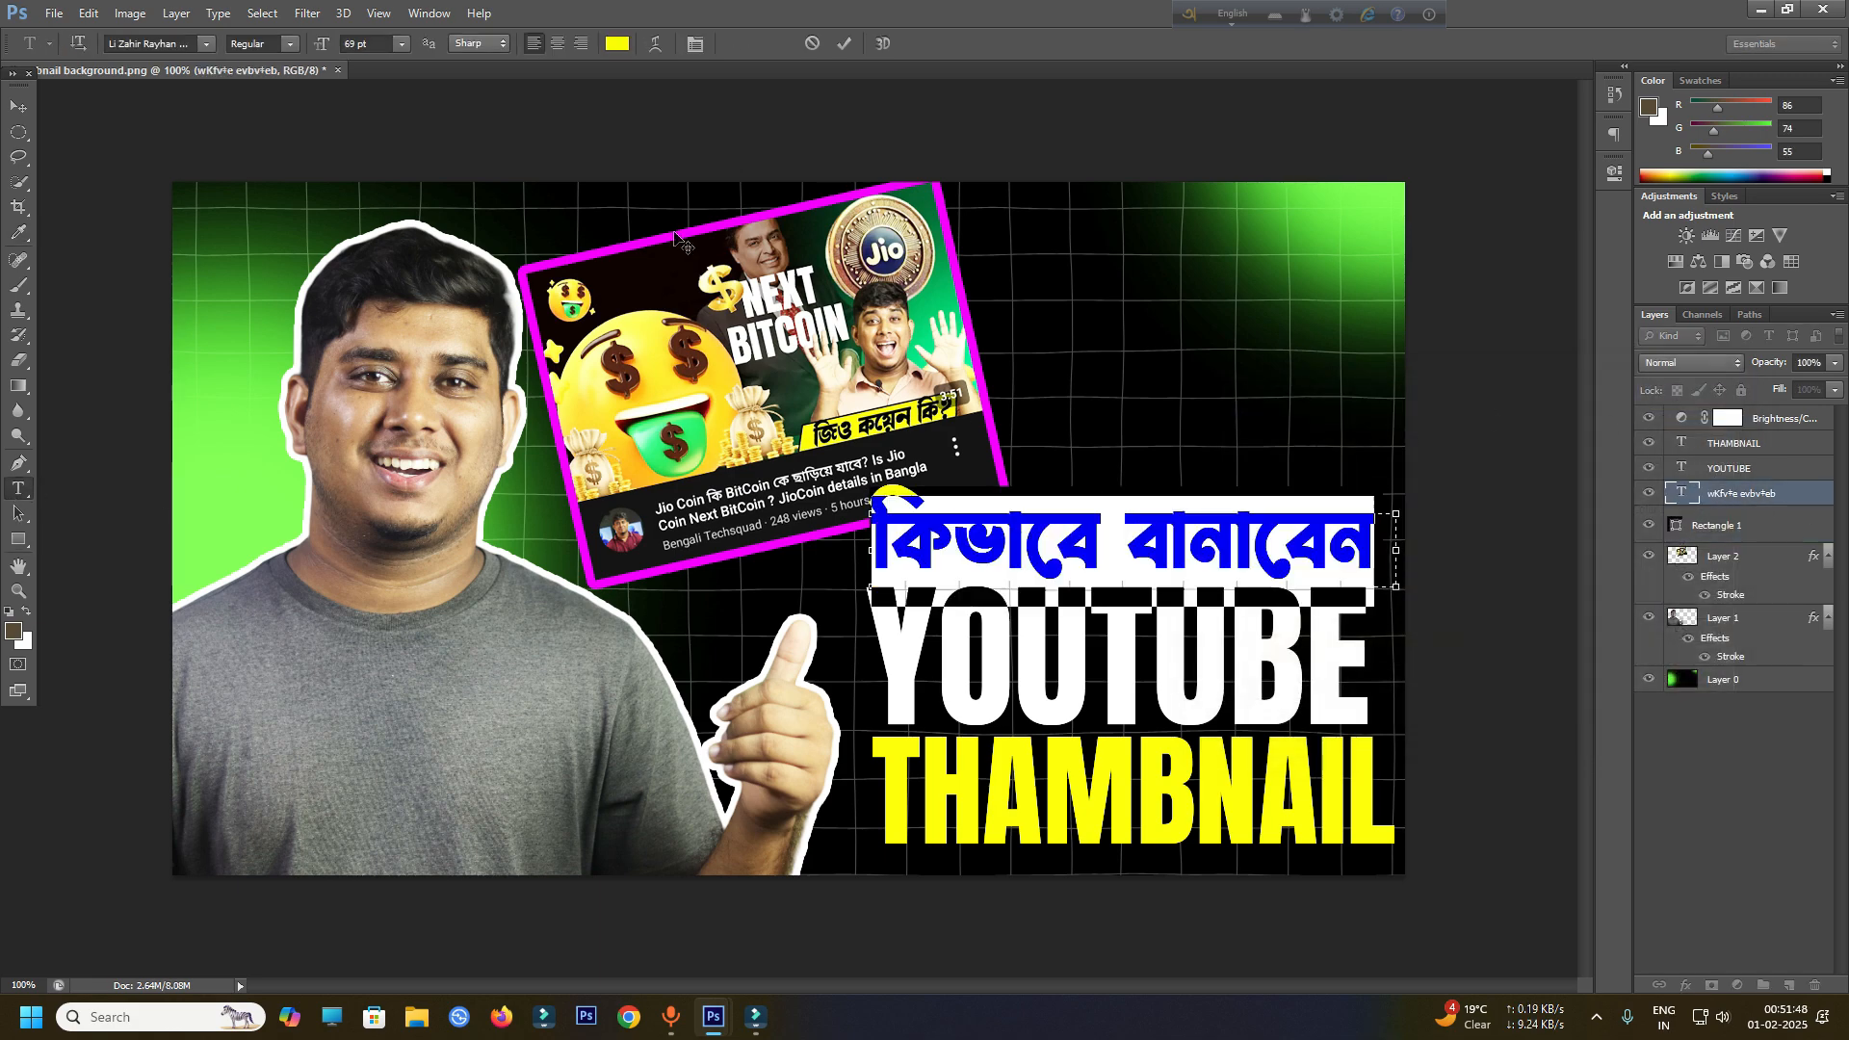
left_click(617, 43)
left_click_drag(1270, 467, 1199, 348)
left_click(1679, 414)
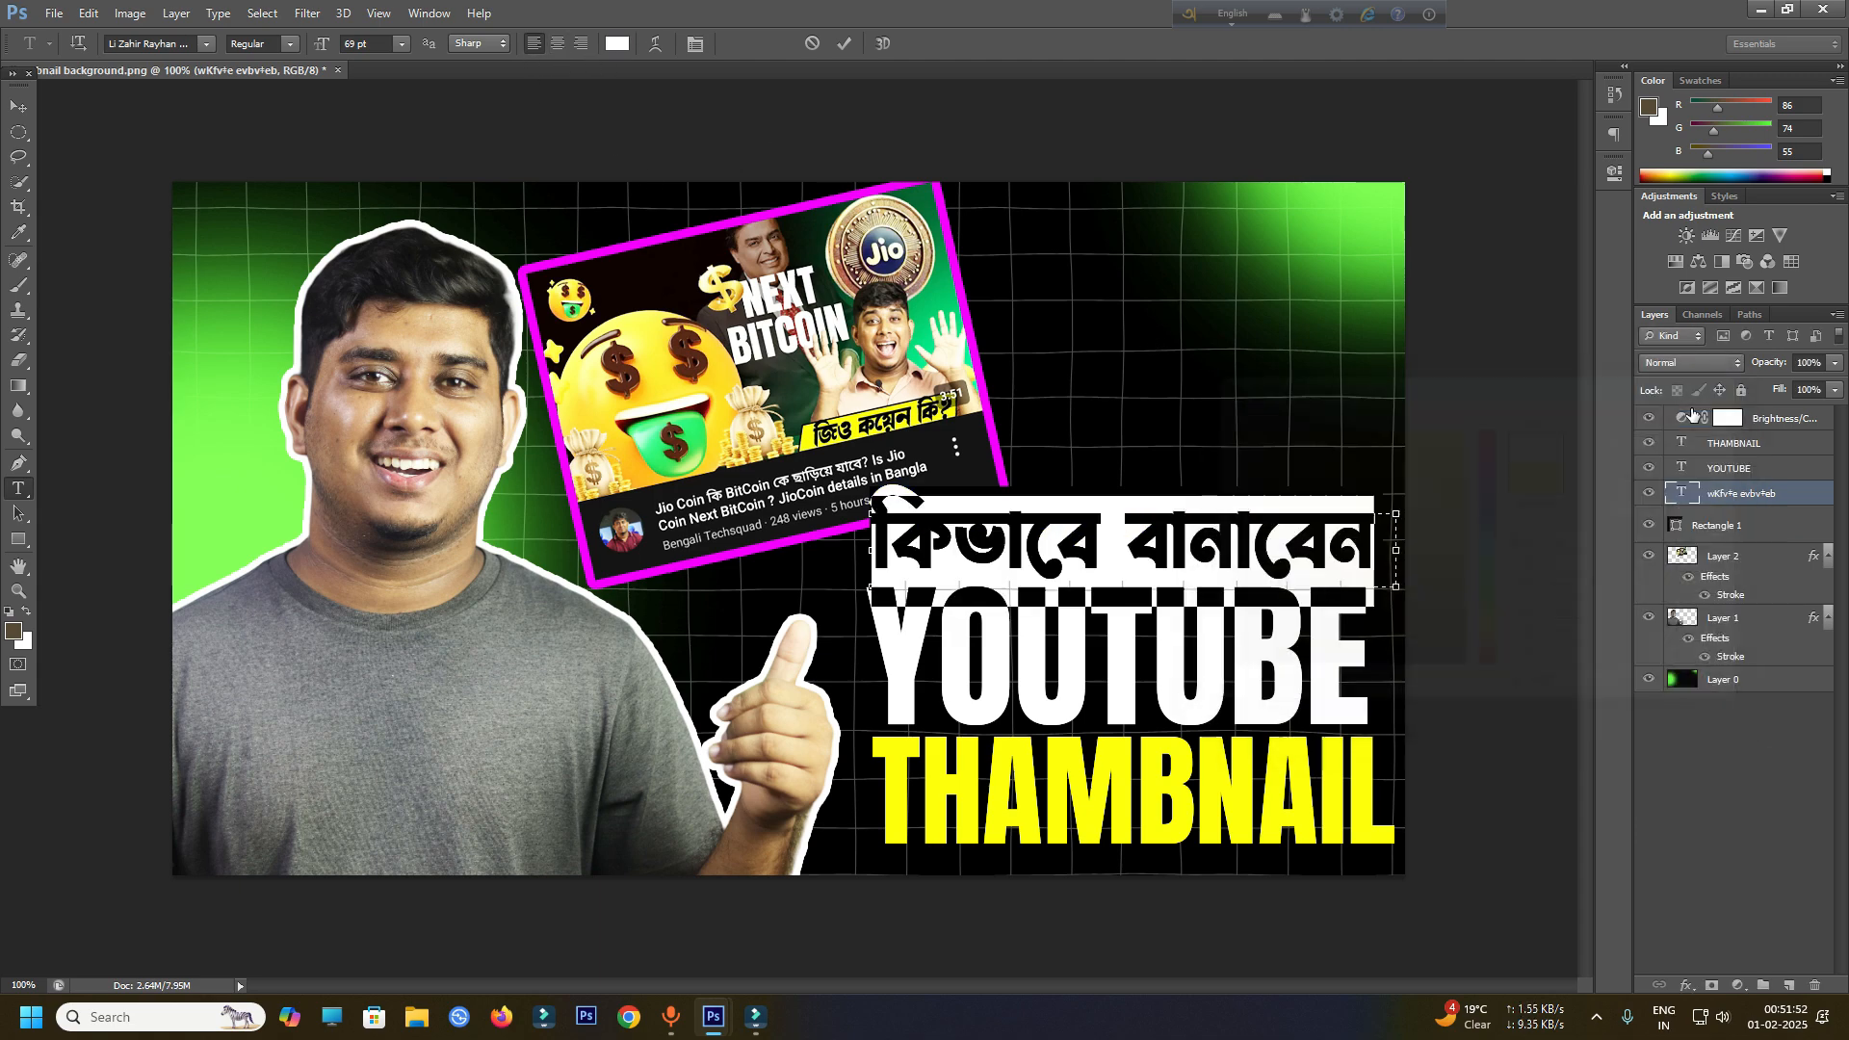
- Change the fill of the rectangle behind the Bangla text to red #ff0000
double_click(1678, 526)
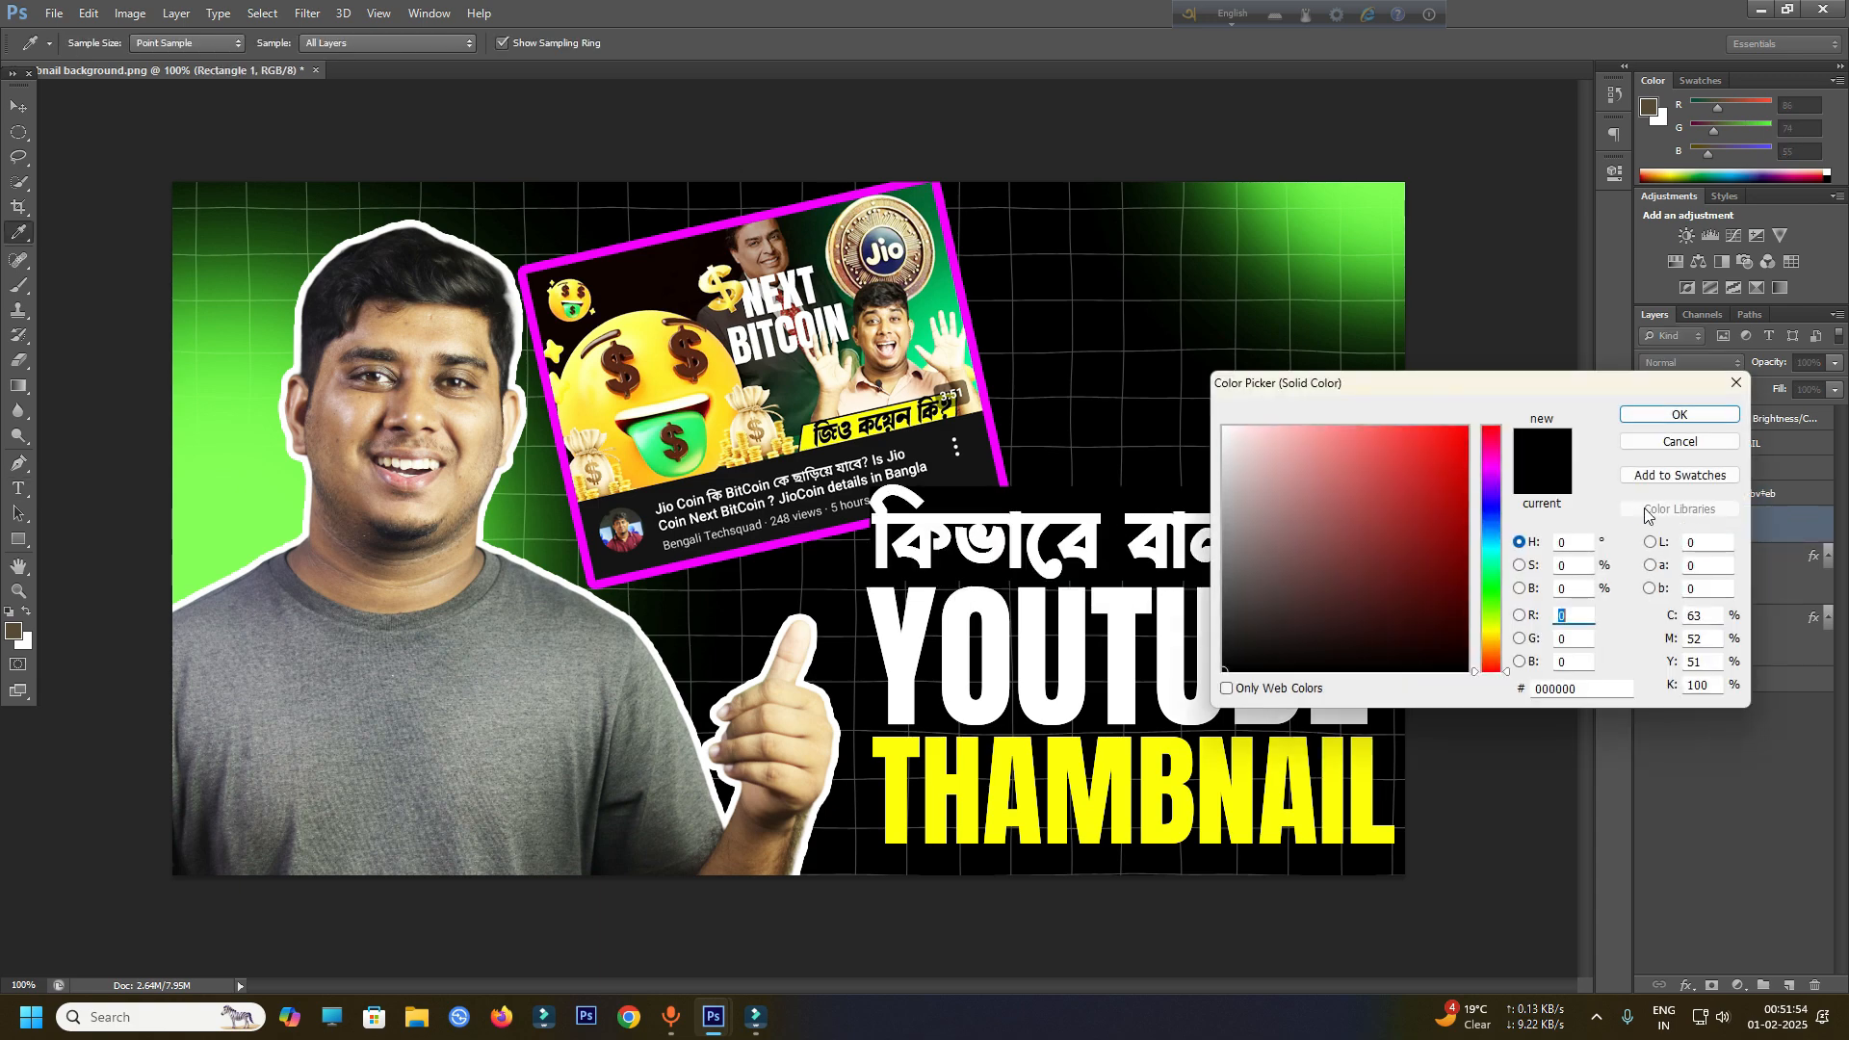
left_click(1433, 483)
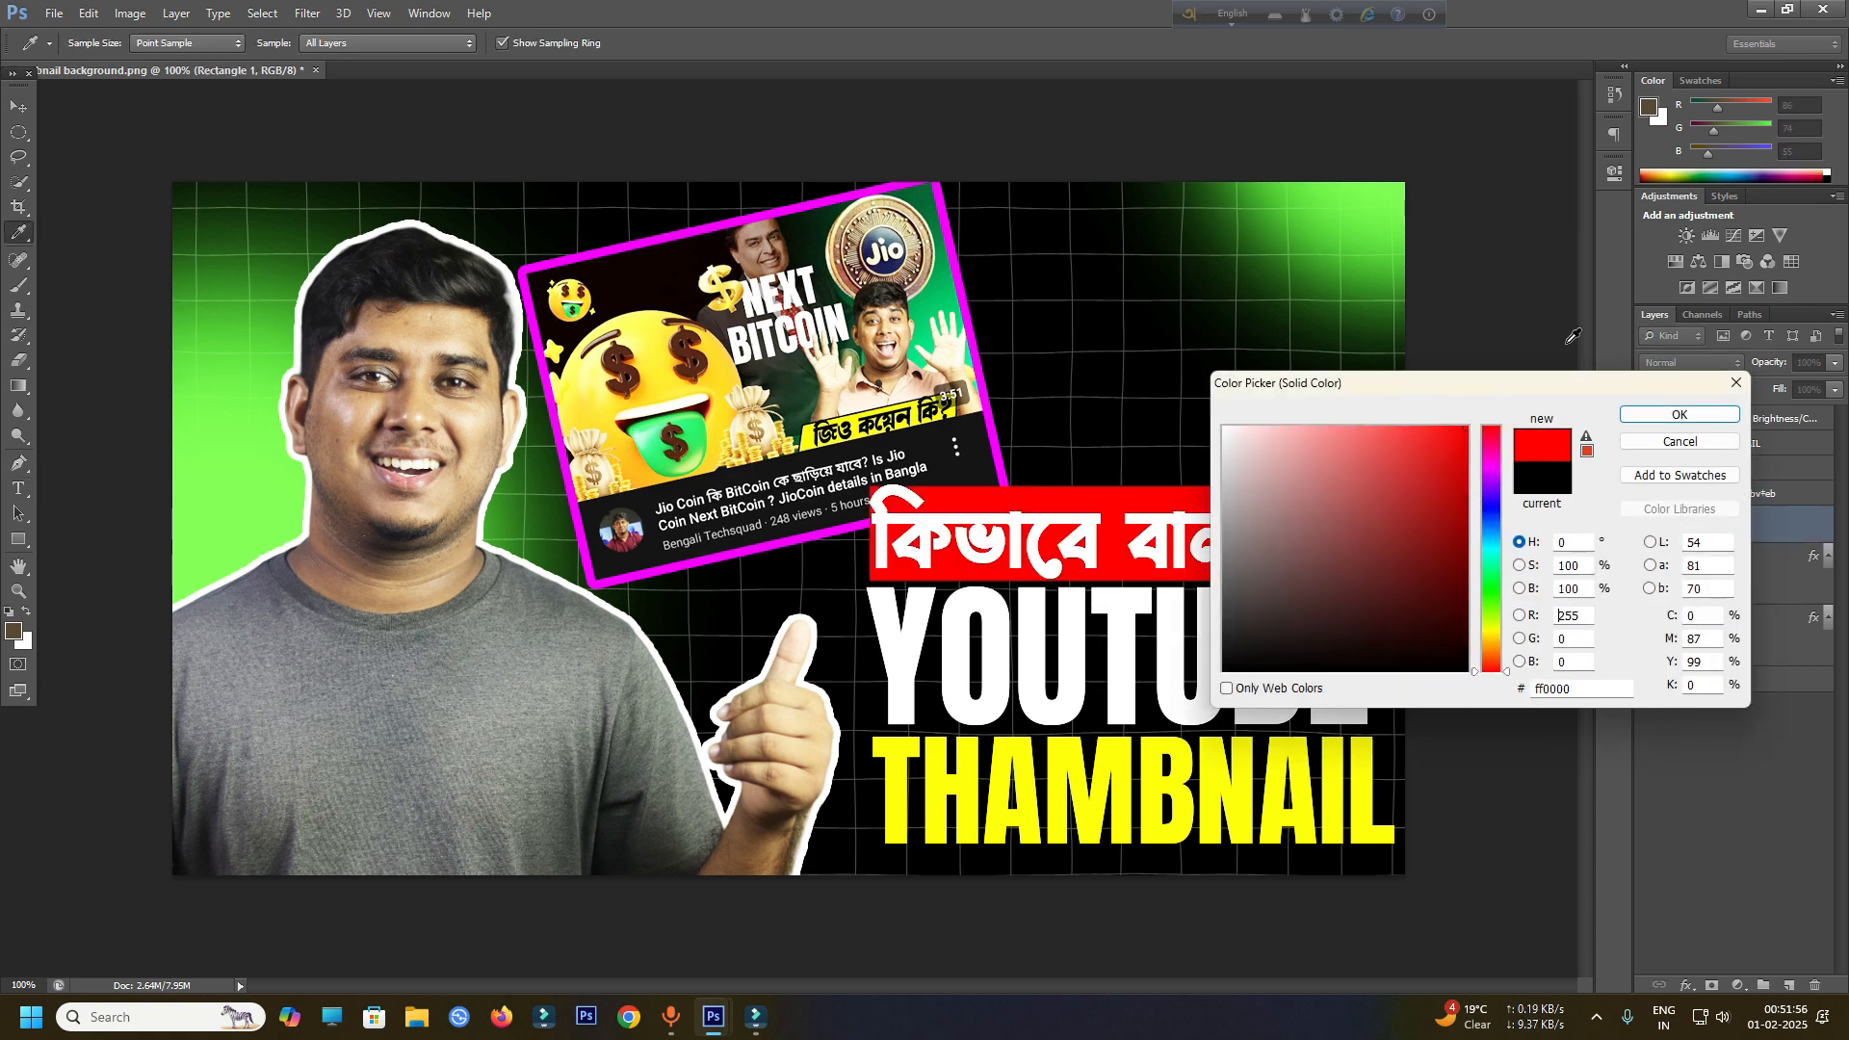
left_click(1680, 414)
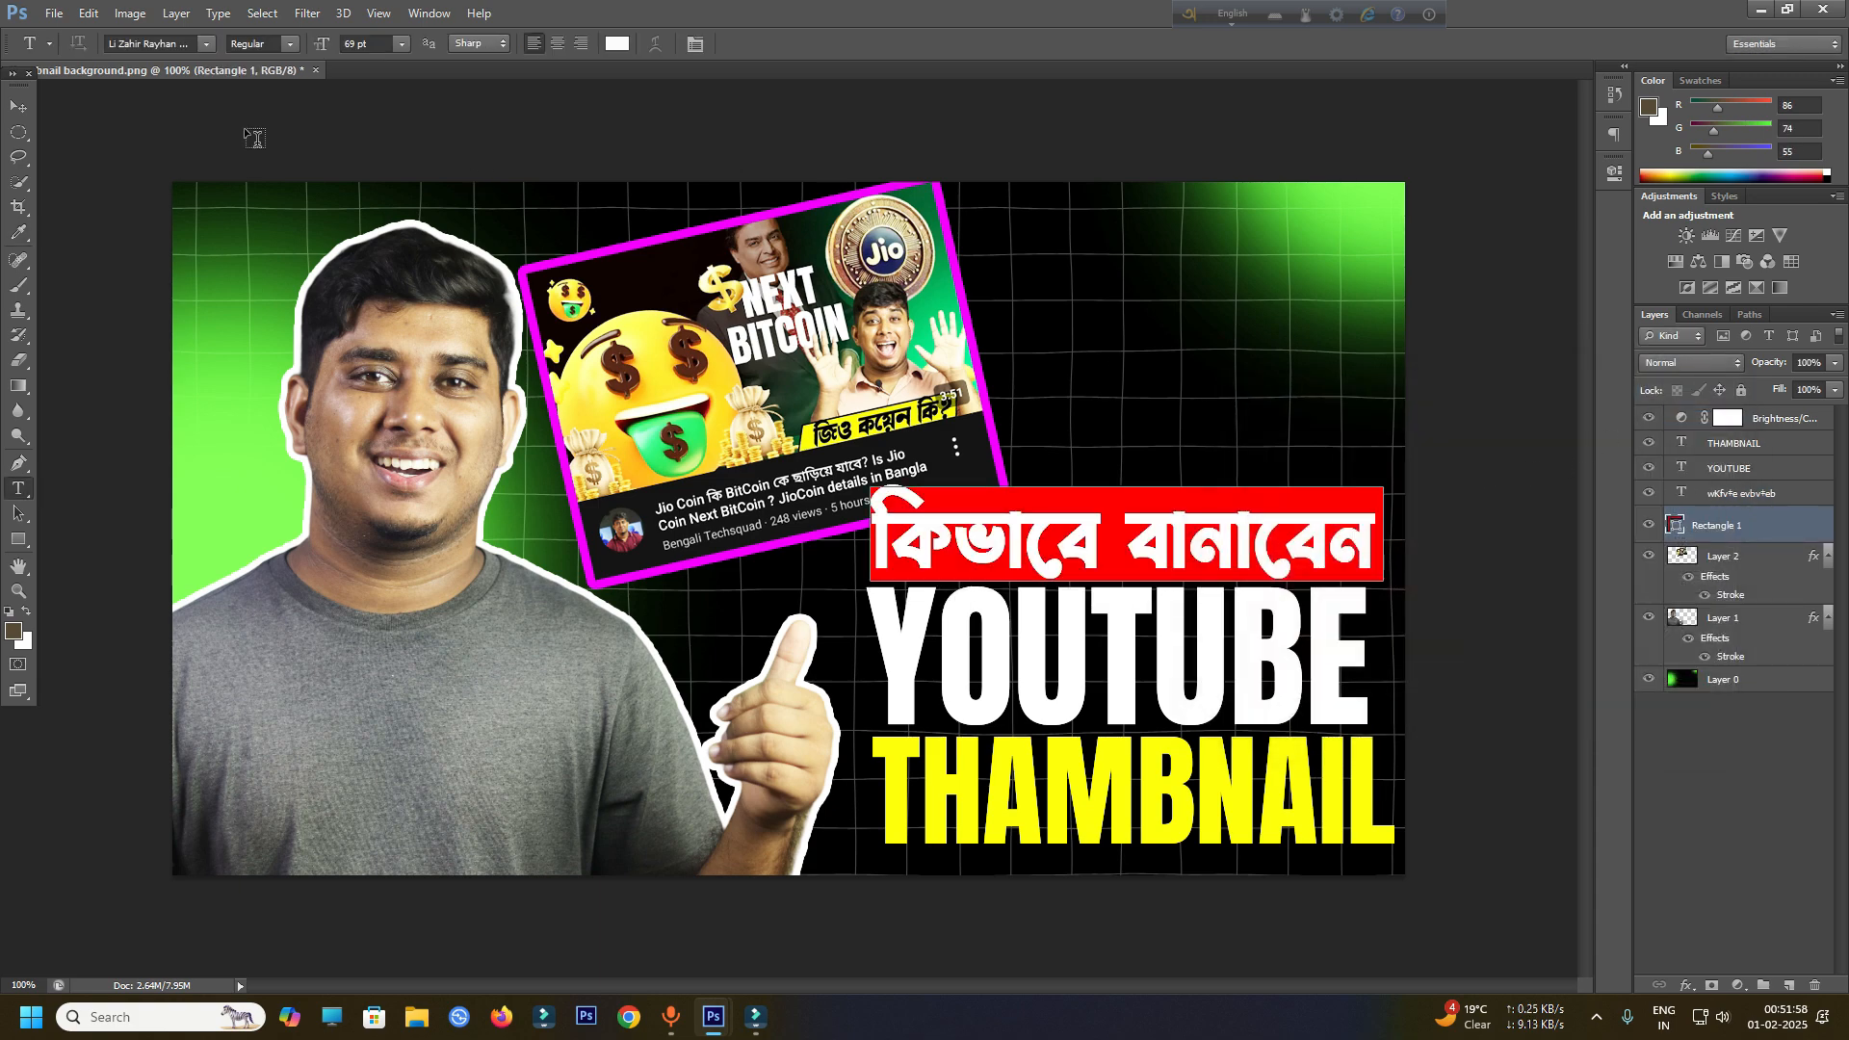
- Nudge the red rectangle slightly left so that it sits evenly behind the Bangla text
left_click(17, 105)
key("Left")
key("Left")
key("Left")
key("Left")
key("Left")
key("Left")
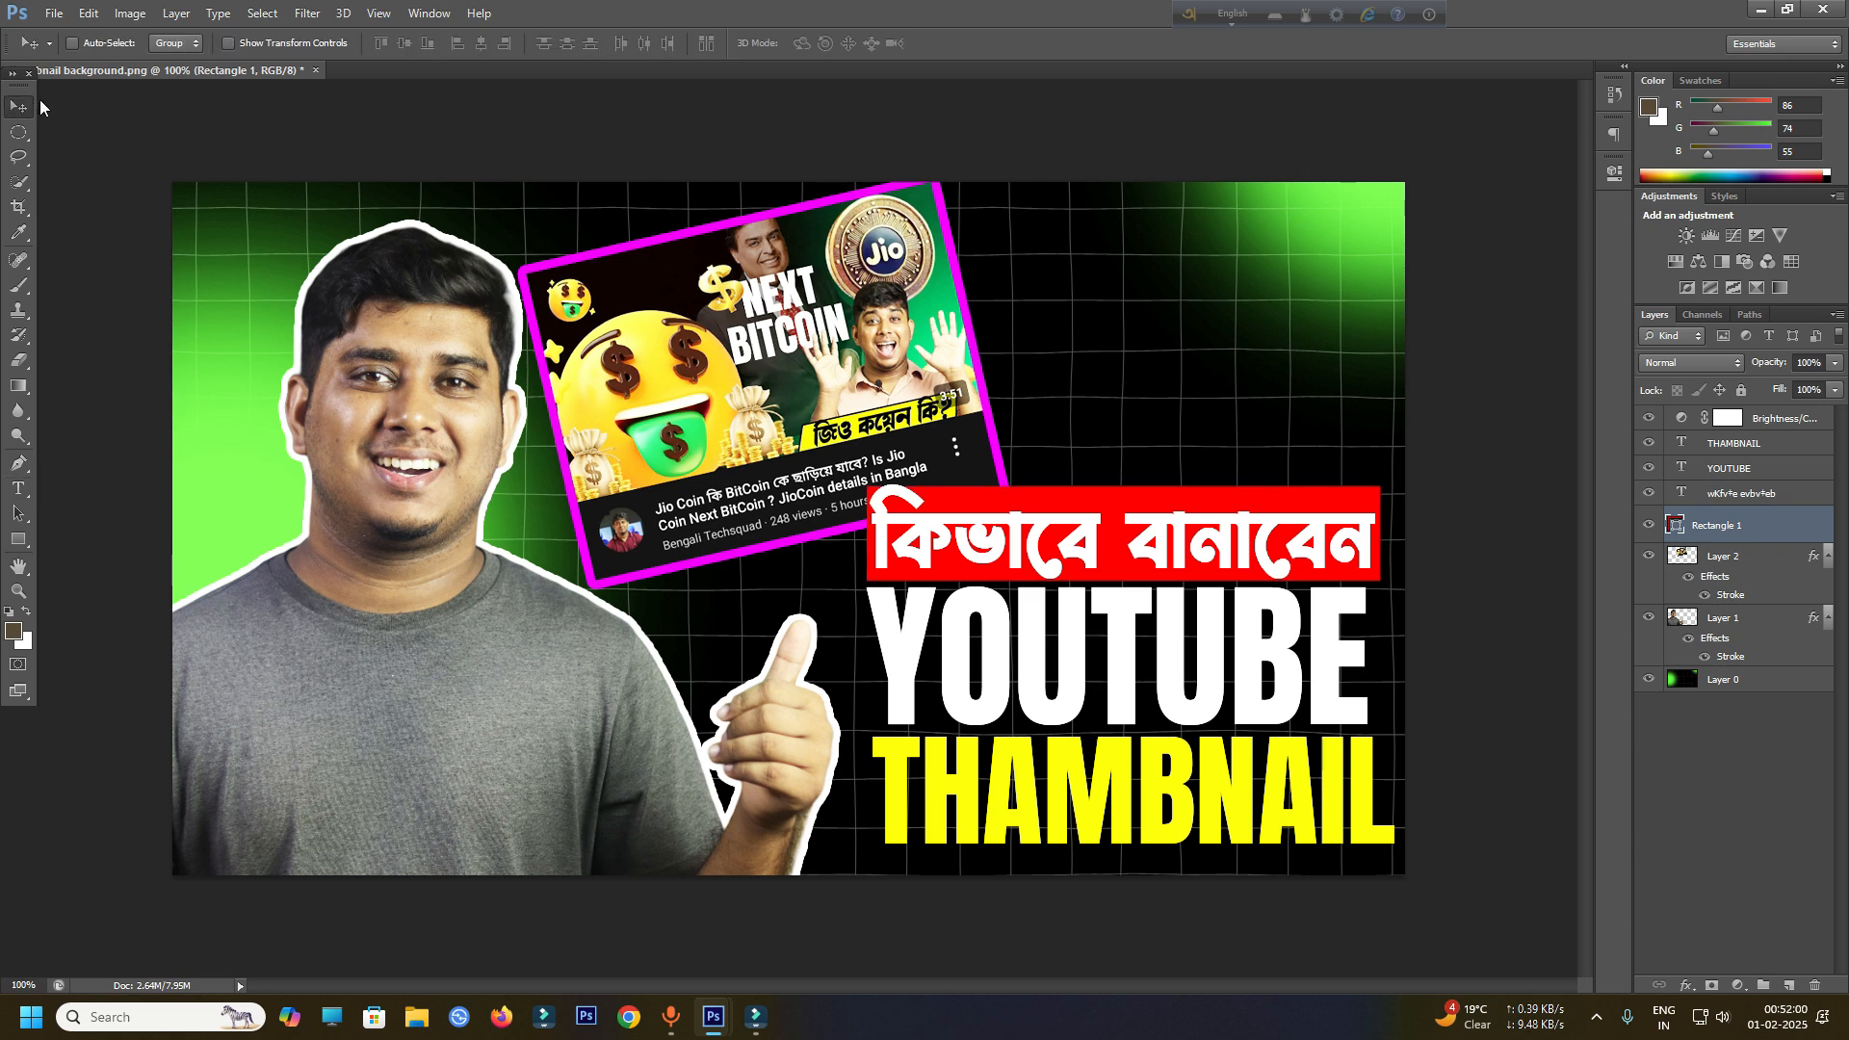
key("Left")
key("Left")
key("Left")
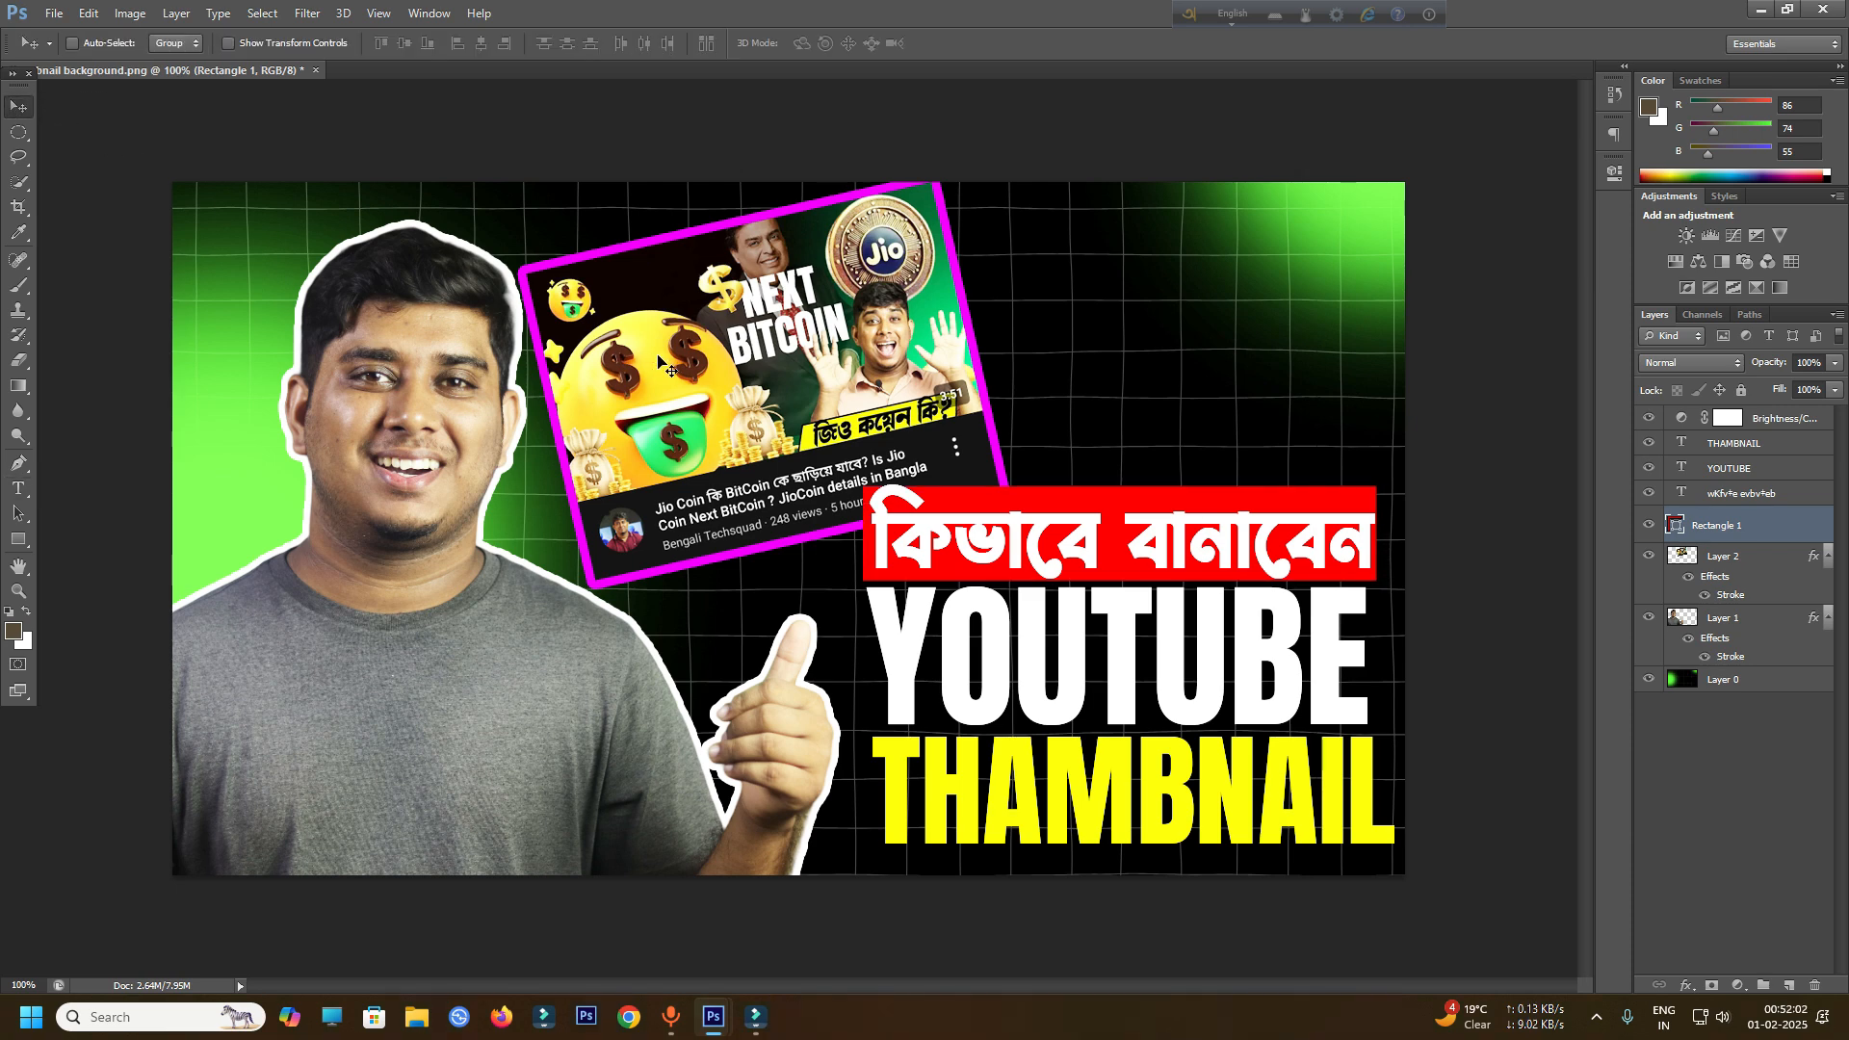
- Reduce the THAMBNAIL text to 95 pt and finish editing it
left_click(18, 488)
left_click(1017, 803)
key("ctrl+a")
left_click(357, 43)
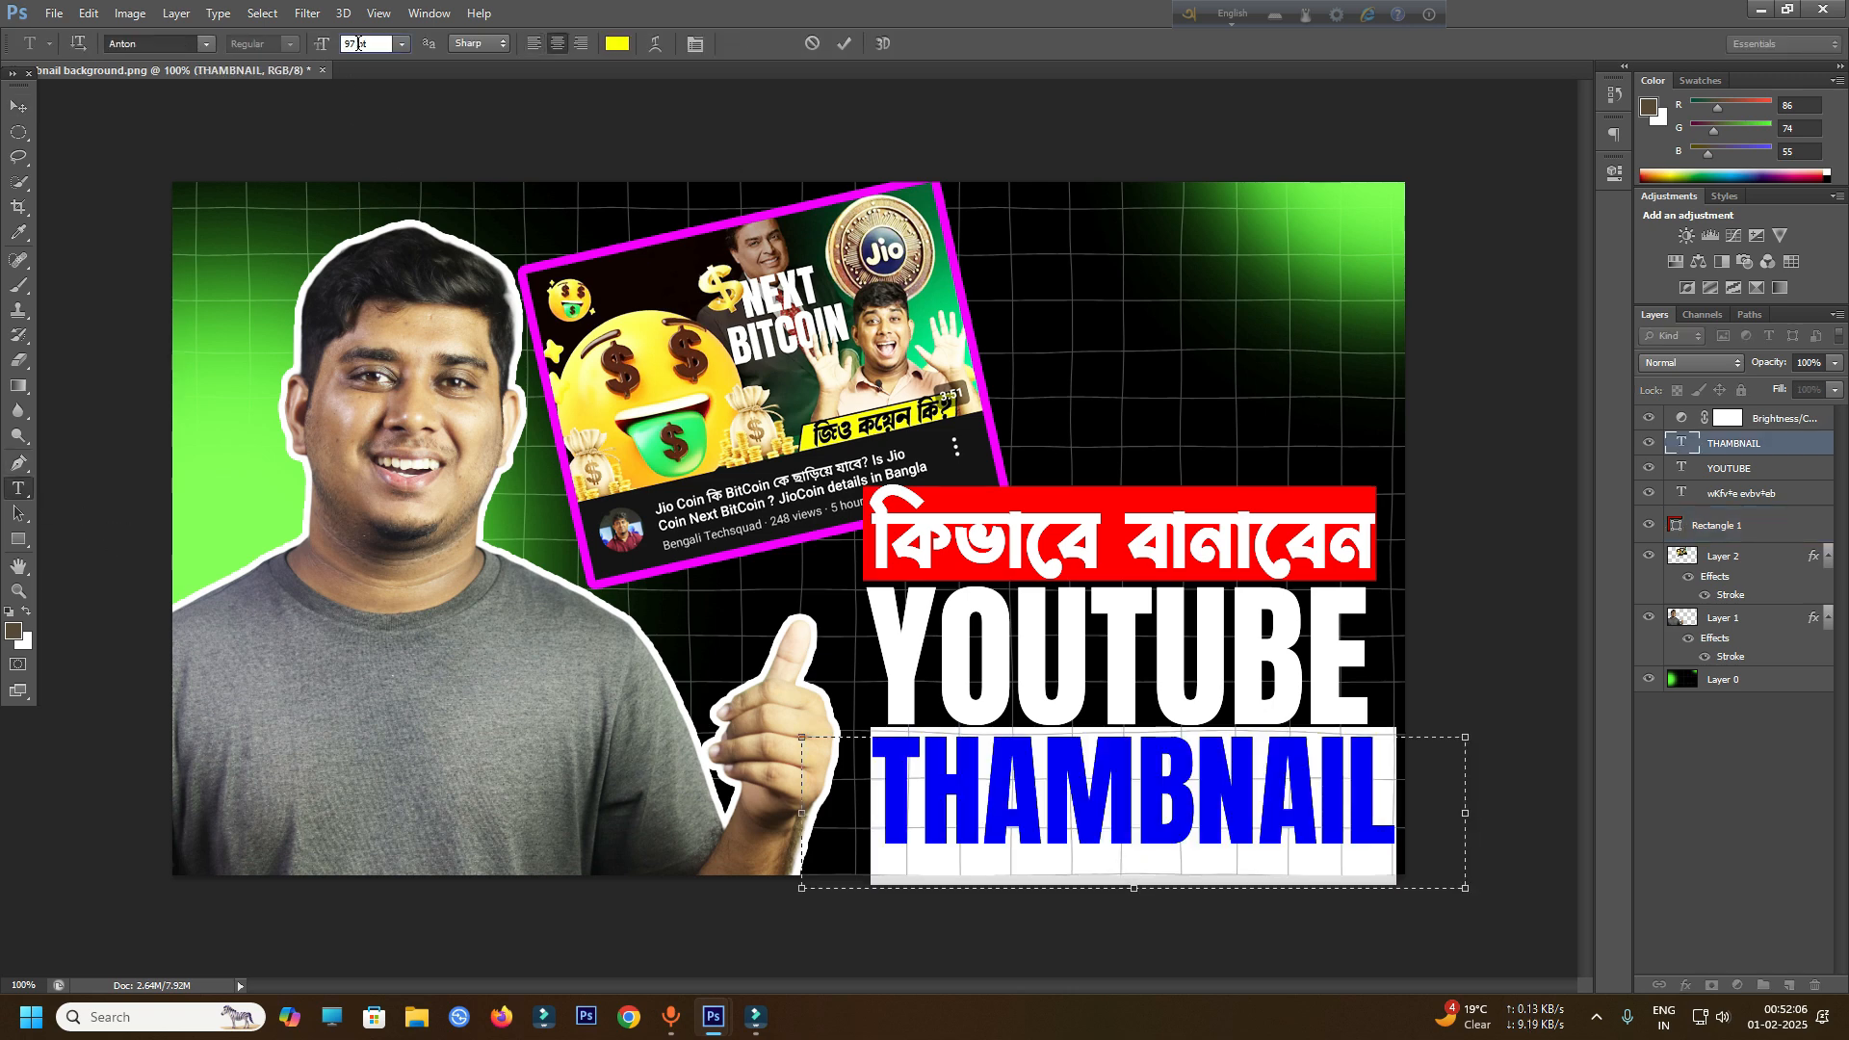
key("Down")
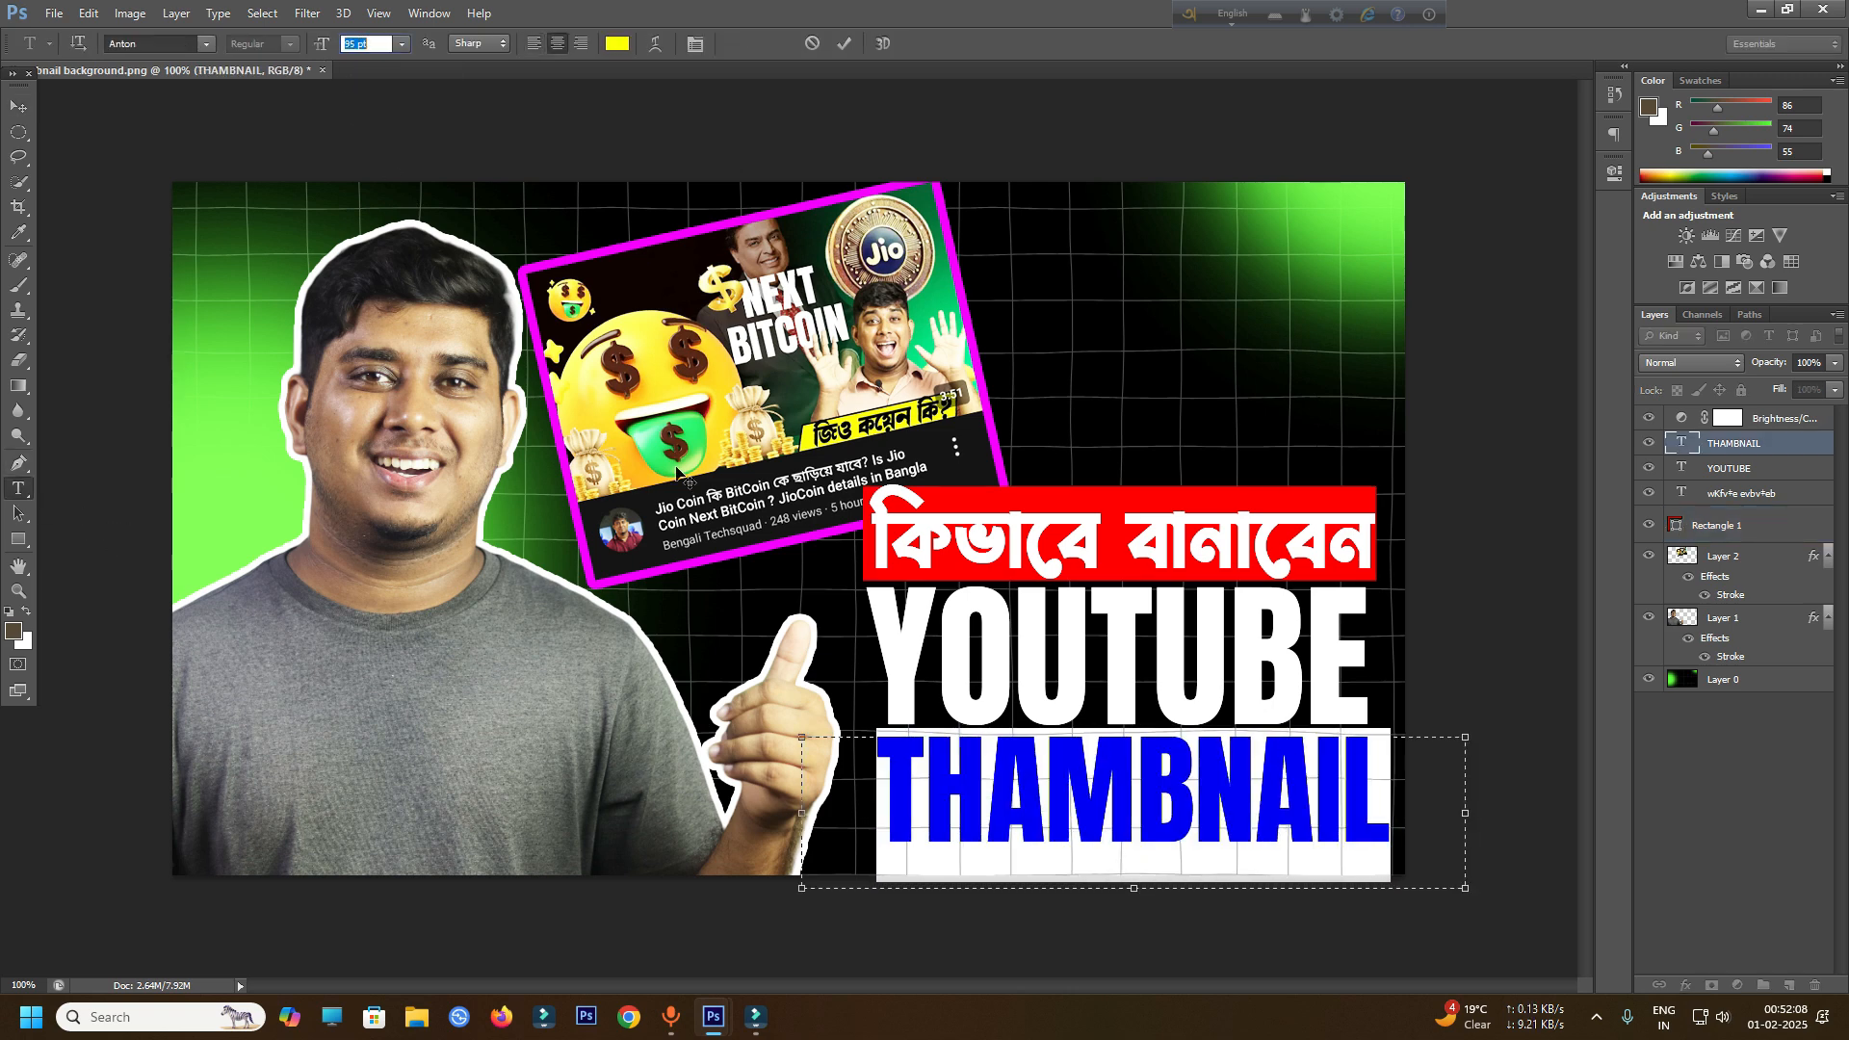
left_click(1099, 788)
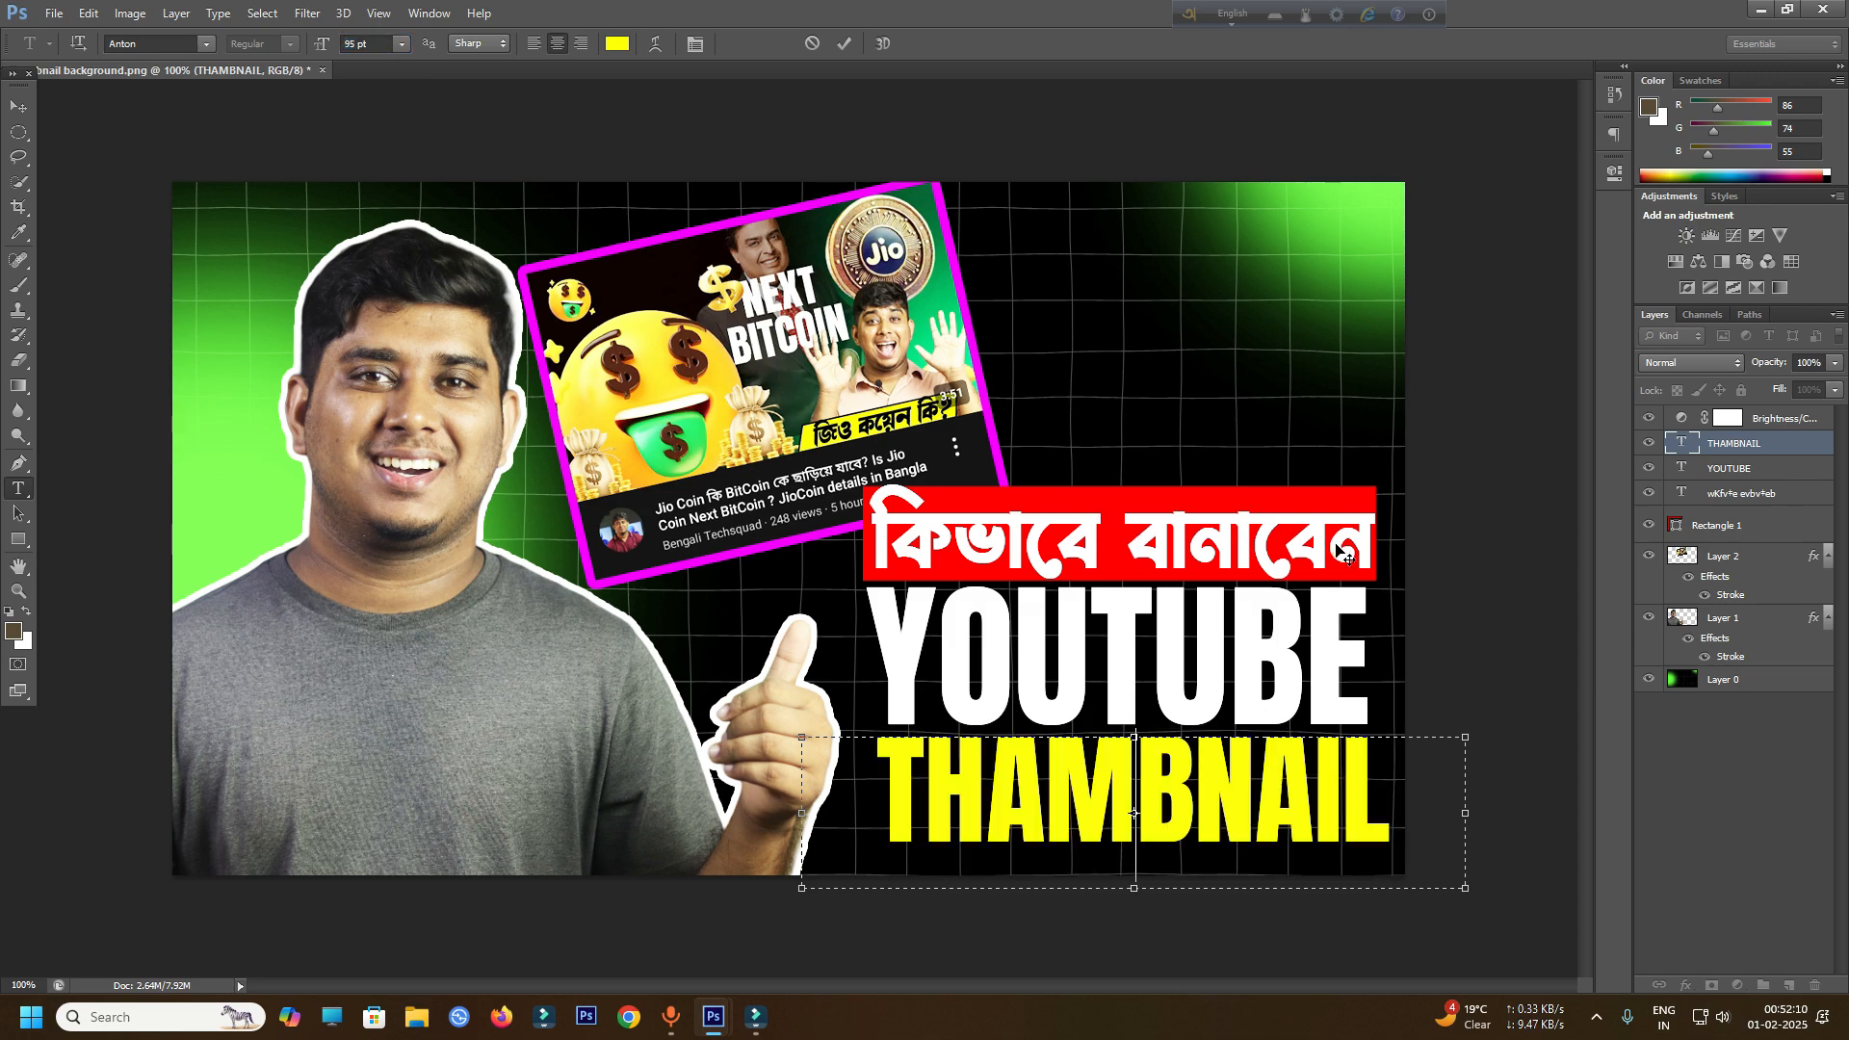
left_click(1741, 497)
key("v")
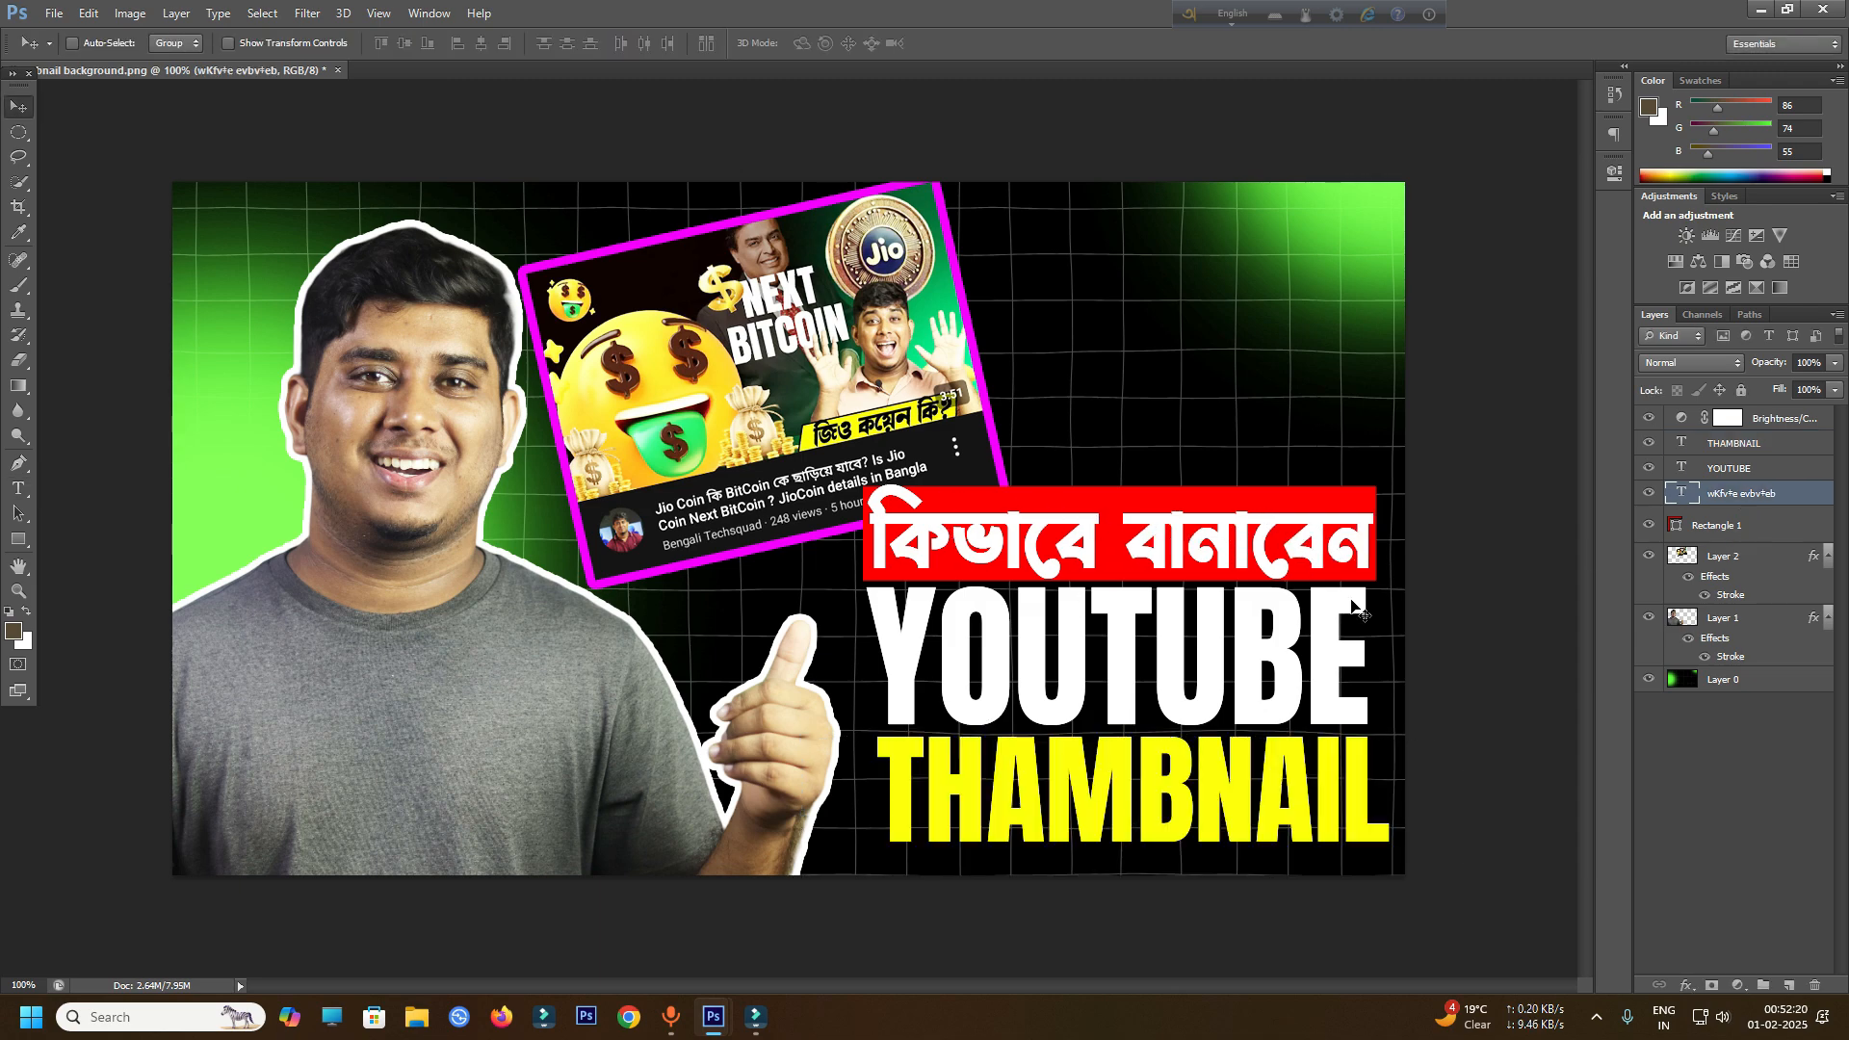
- Add a white 3 px outside stroke to the red rectangle behind the Bangla text
left_click(1719, 525)
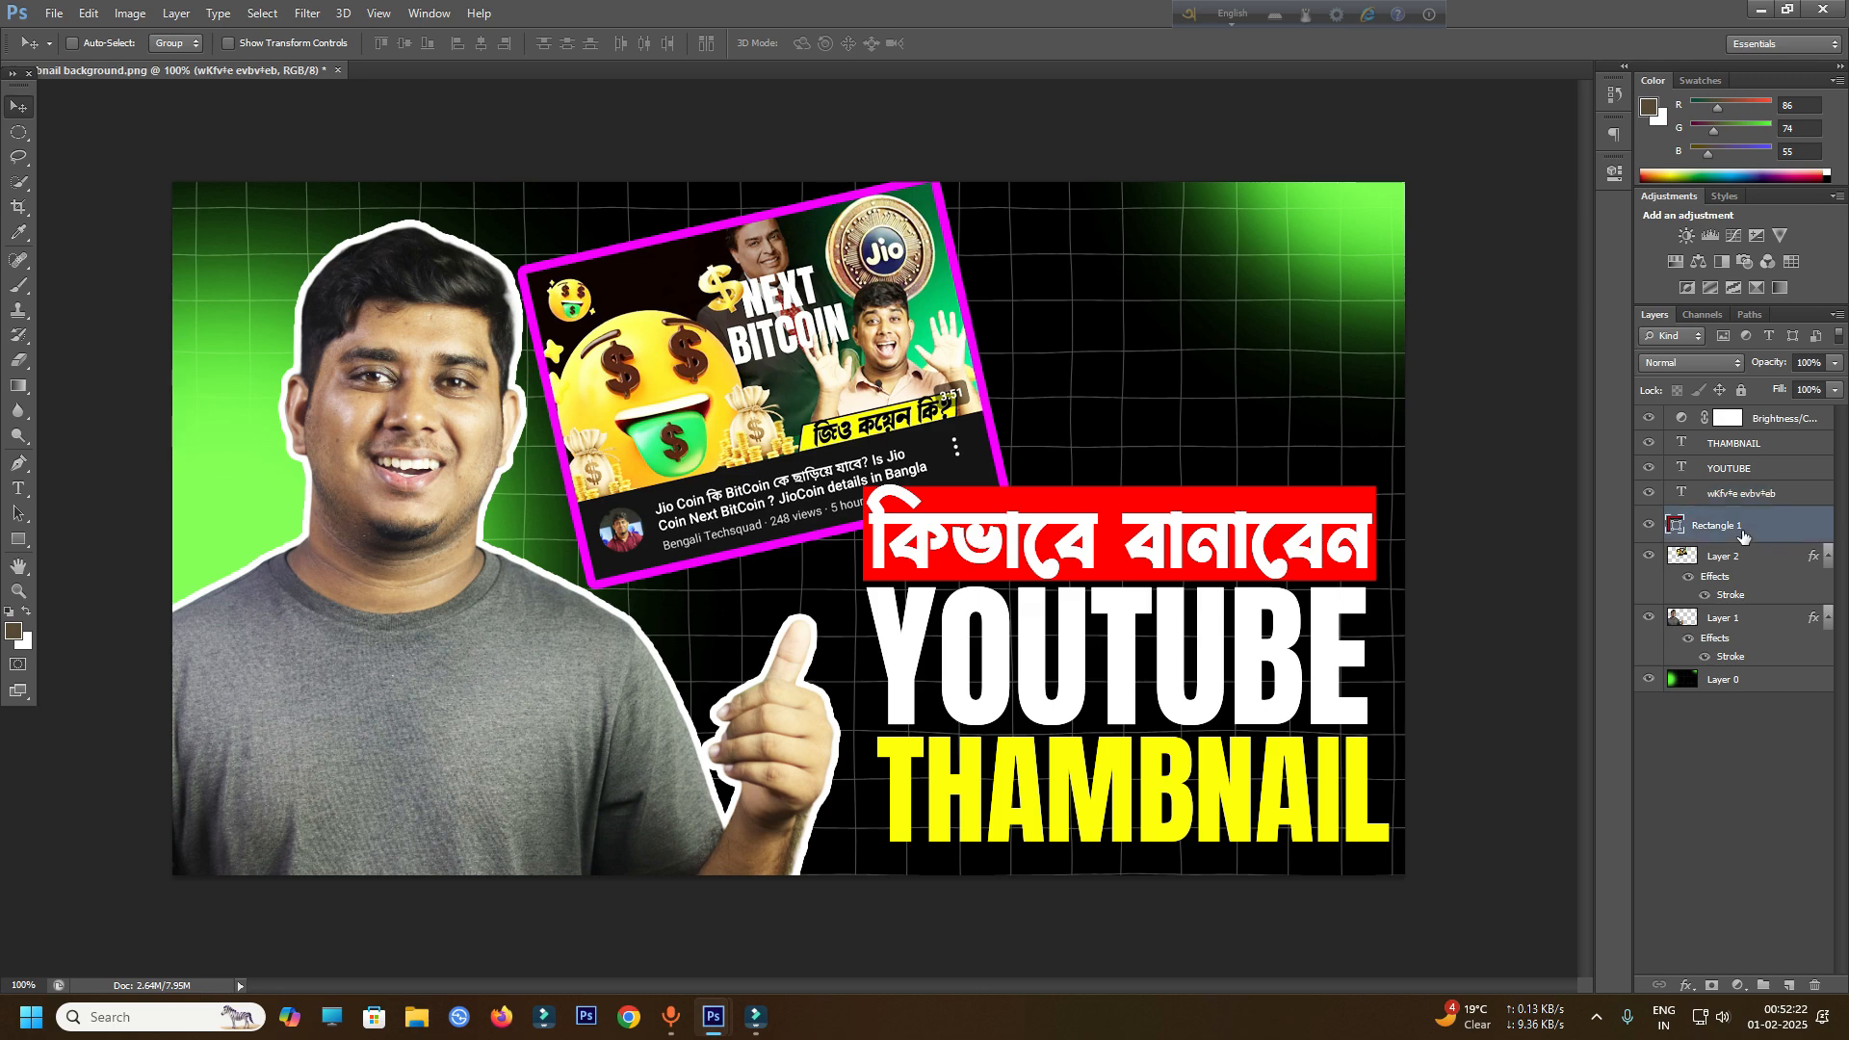
left_click(1687, 986)
left_click(1763, 802)
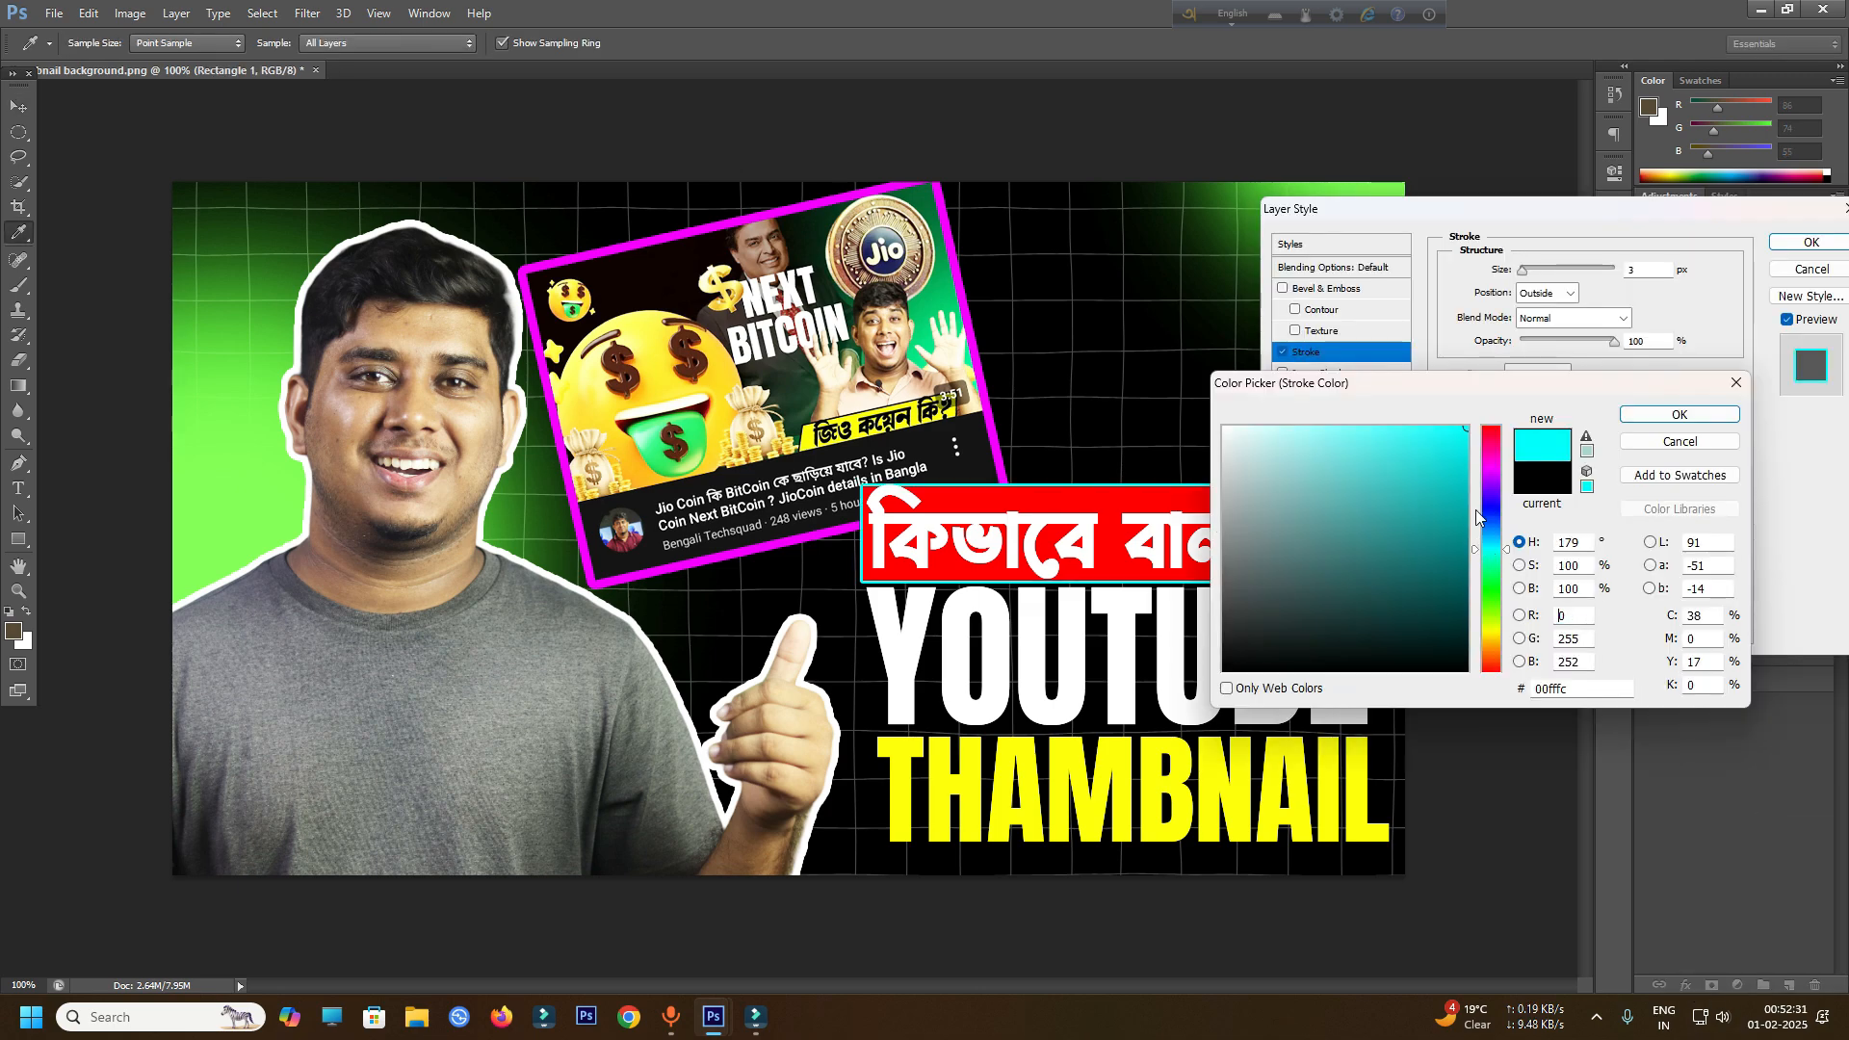
left_click_drag(1258, 493, 1187, 358)
key("Return")
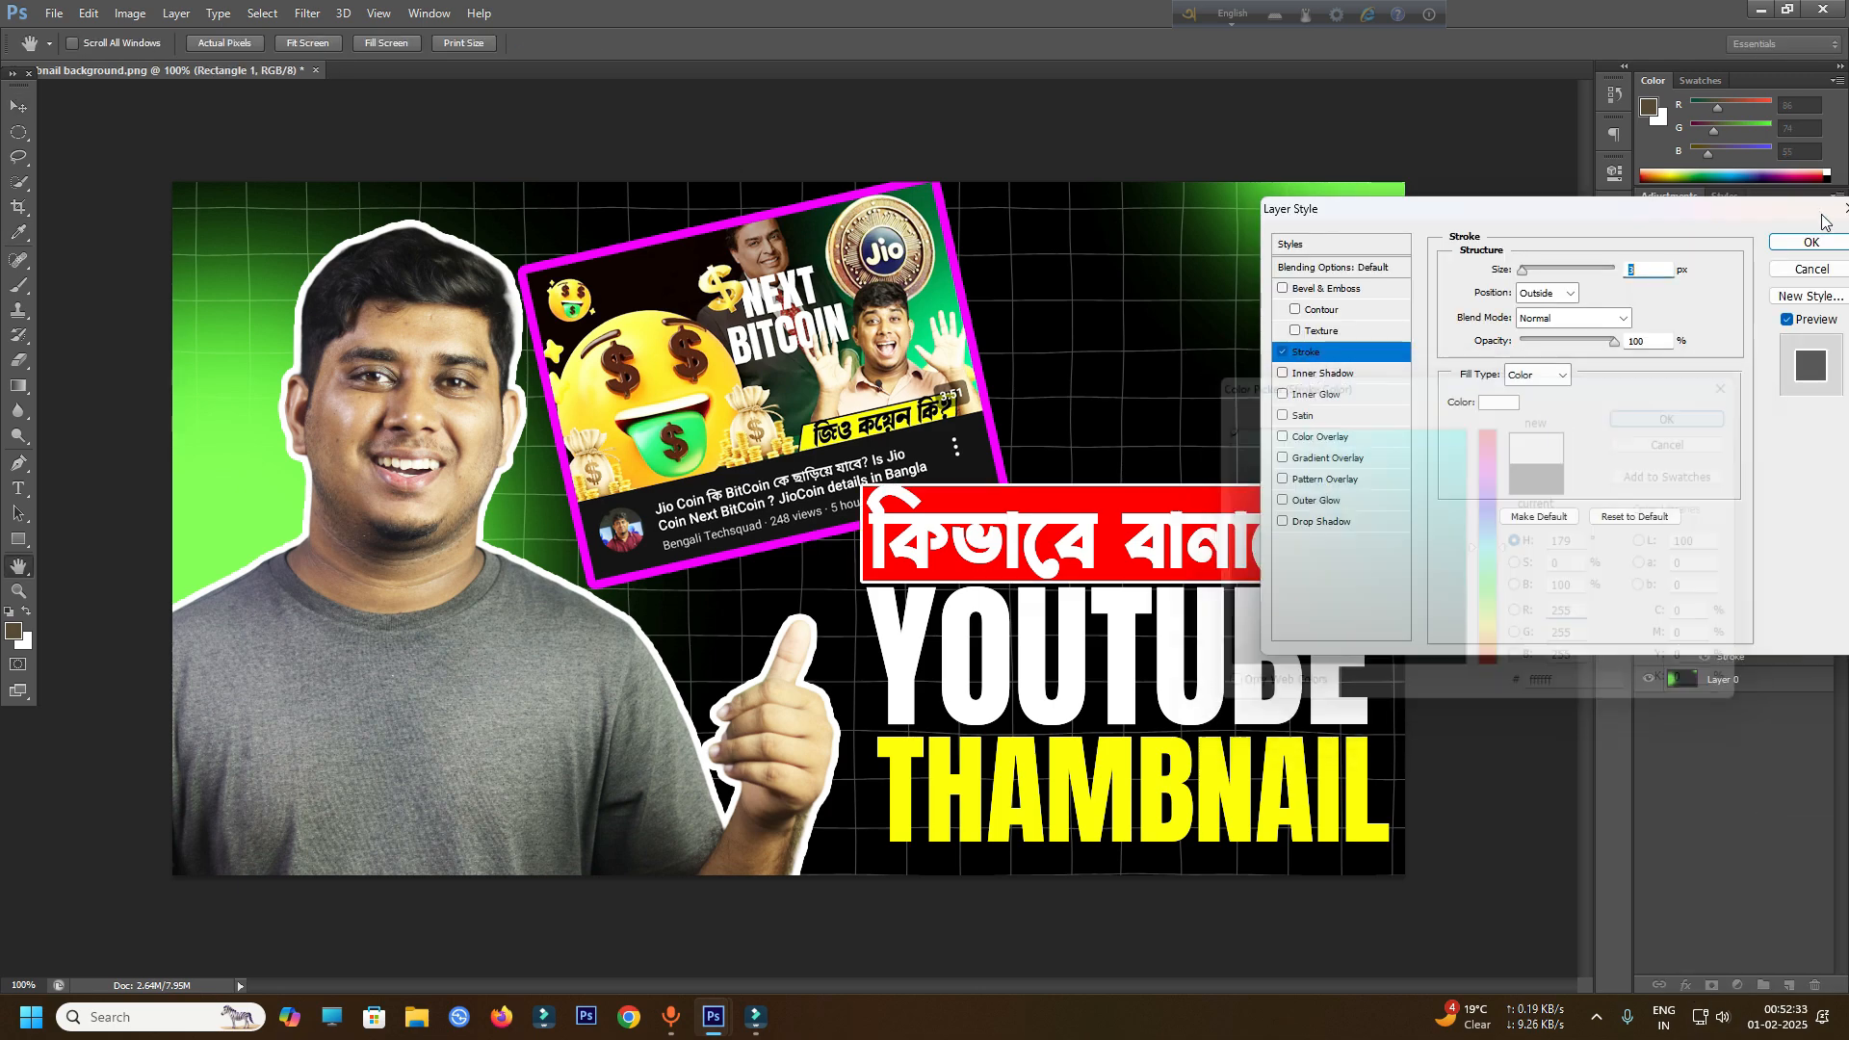
key("Return")
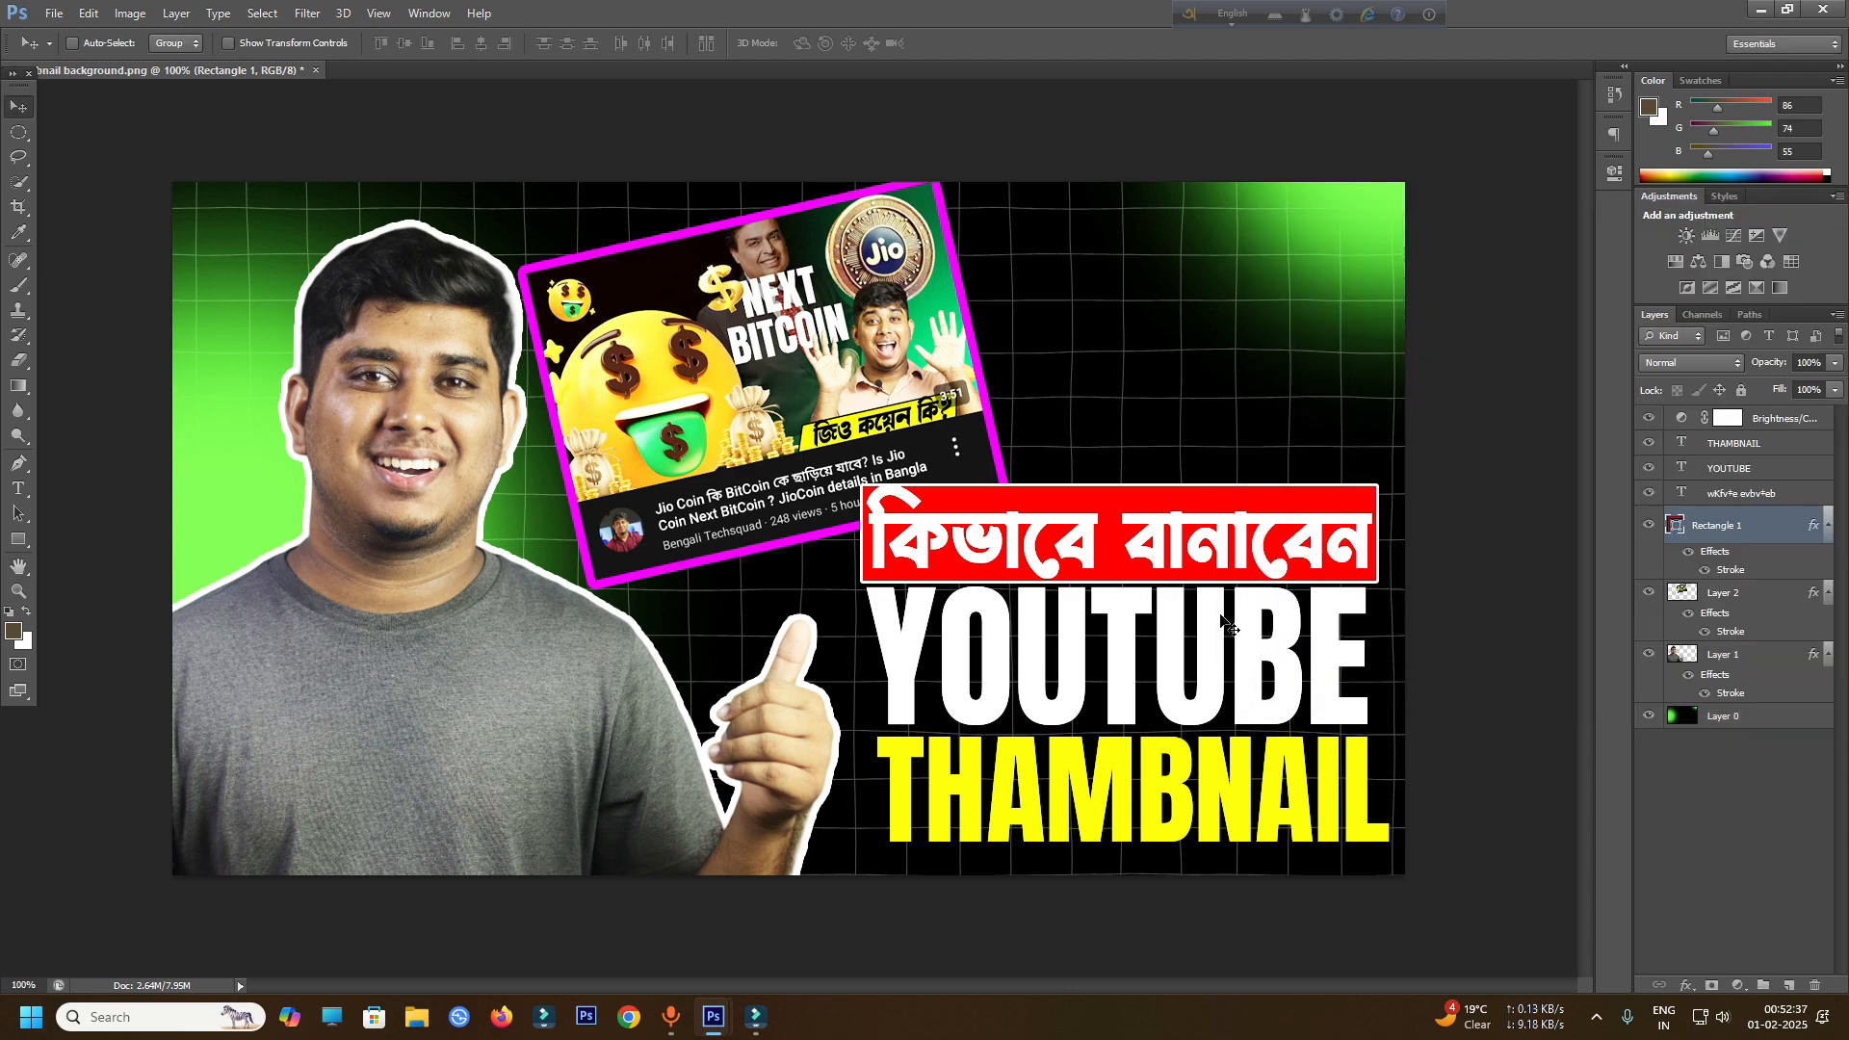
- Open the image pngtree-red-arrow-sign-clipart-png-image_6520593 from the thambnail folder
mouse_move(727, 1024)
left_click(54, 14)
left_click(77, 51)
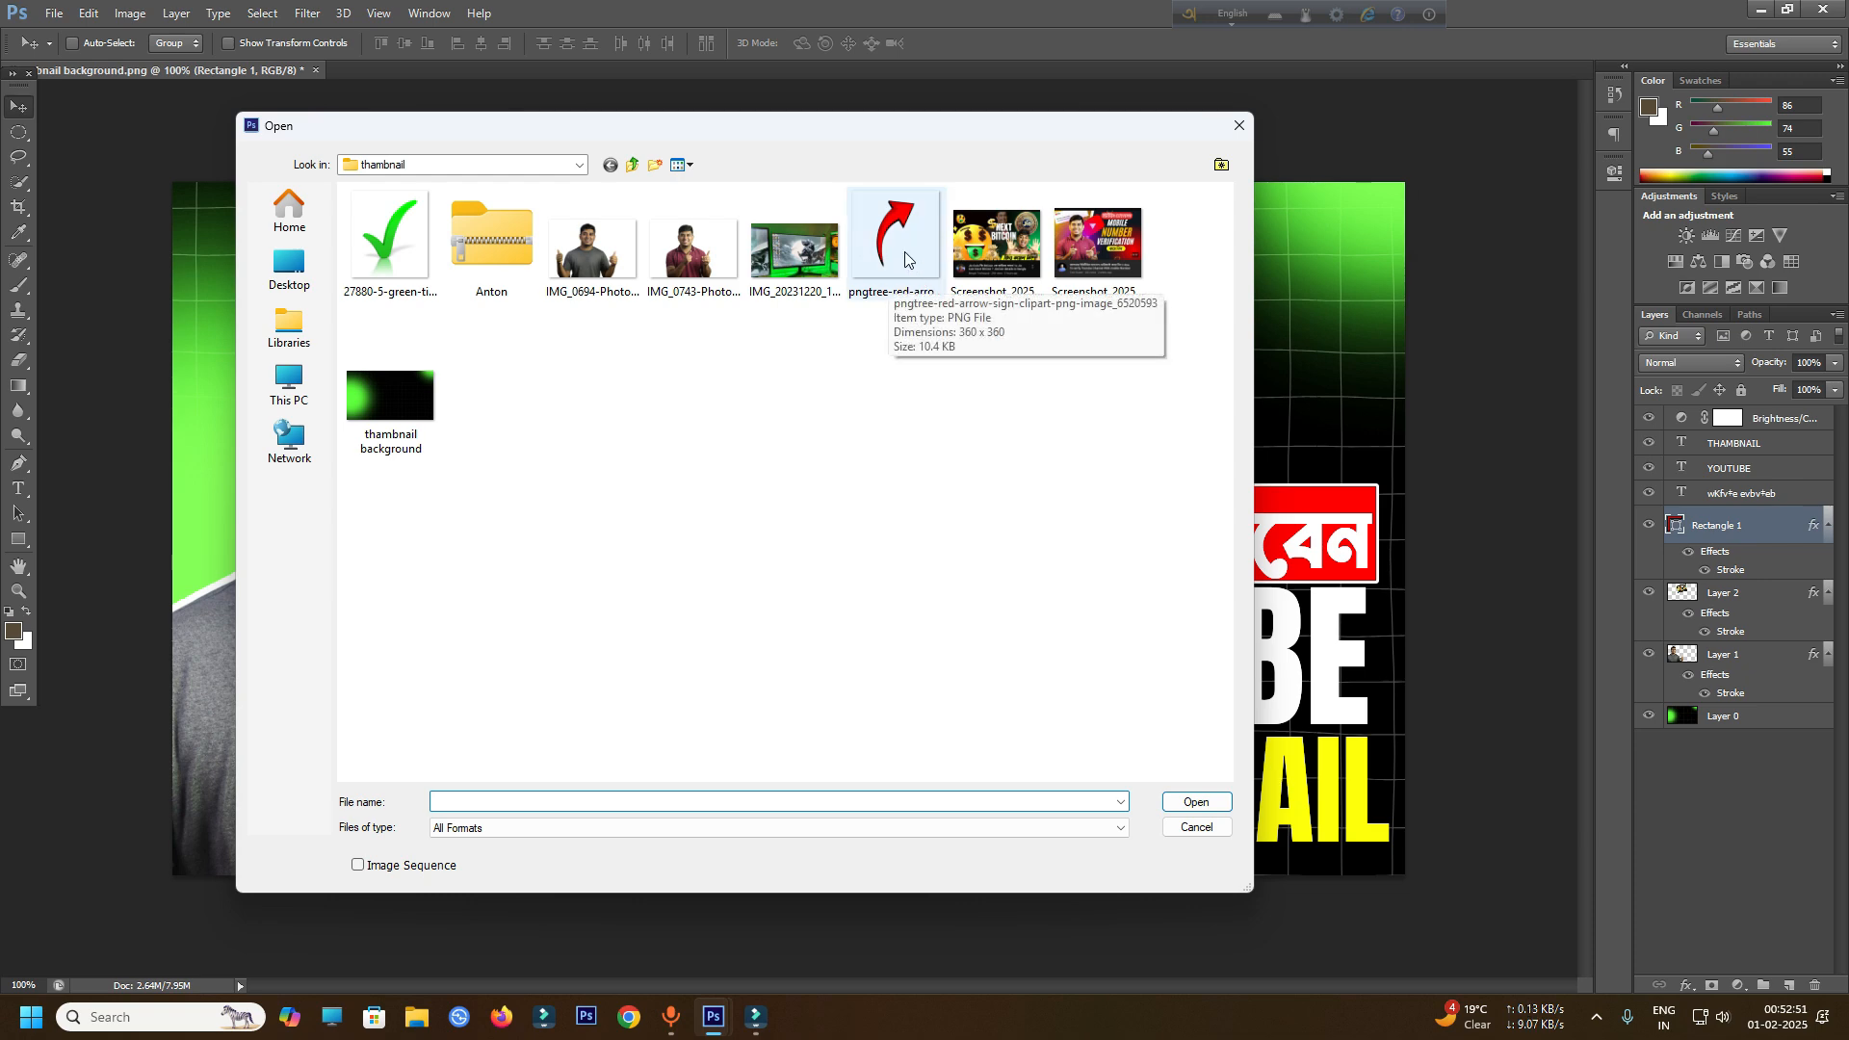
left_click(904, 252)
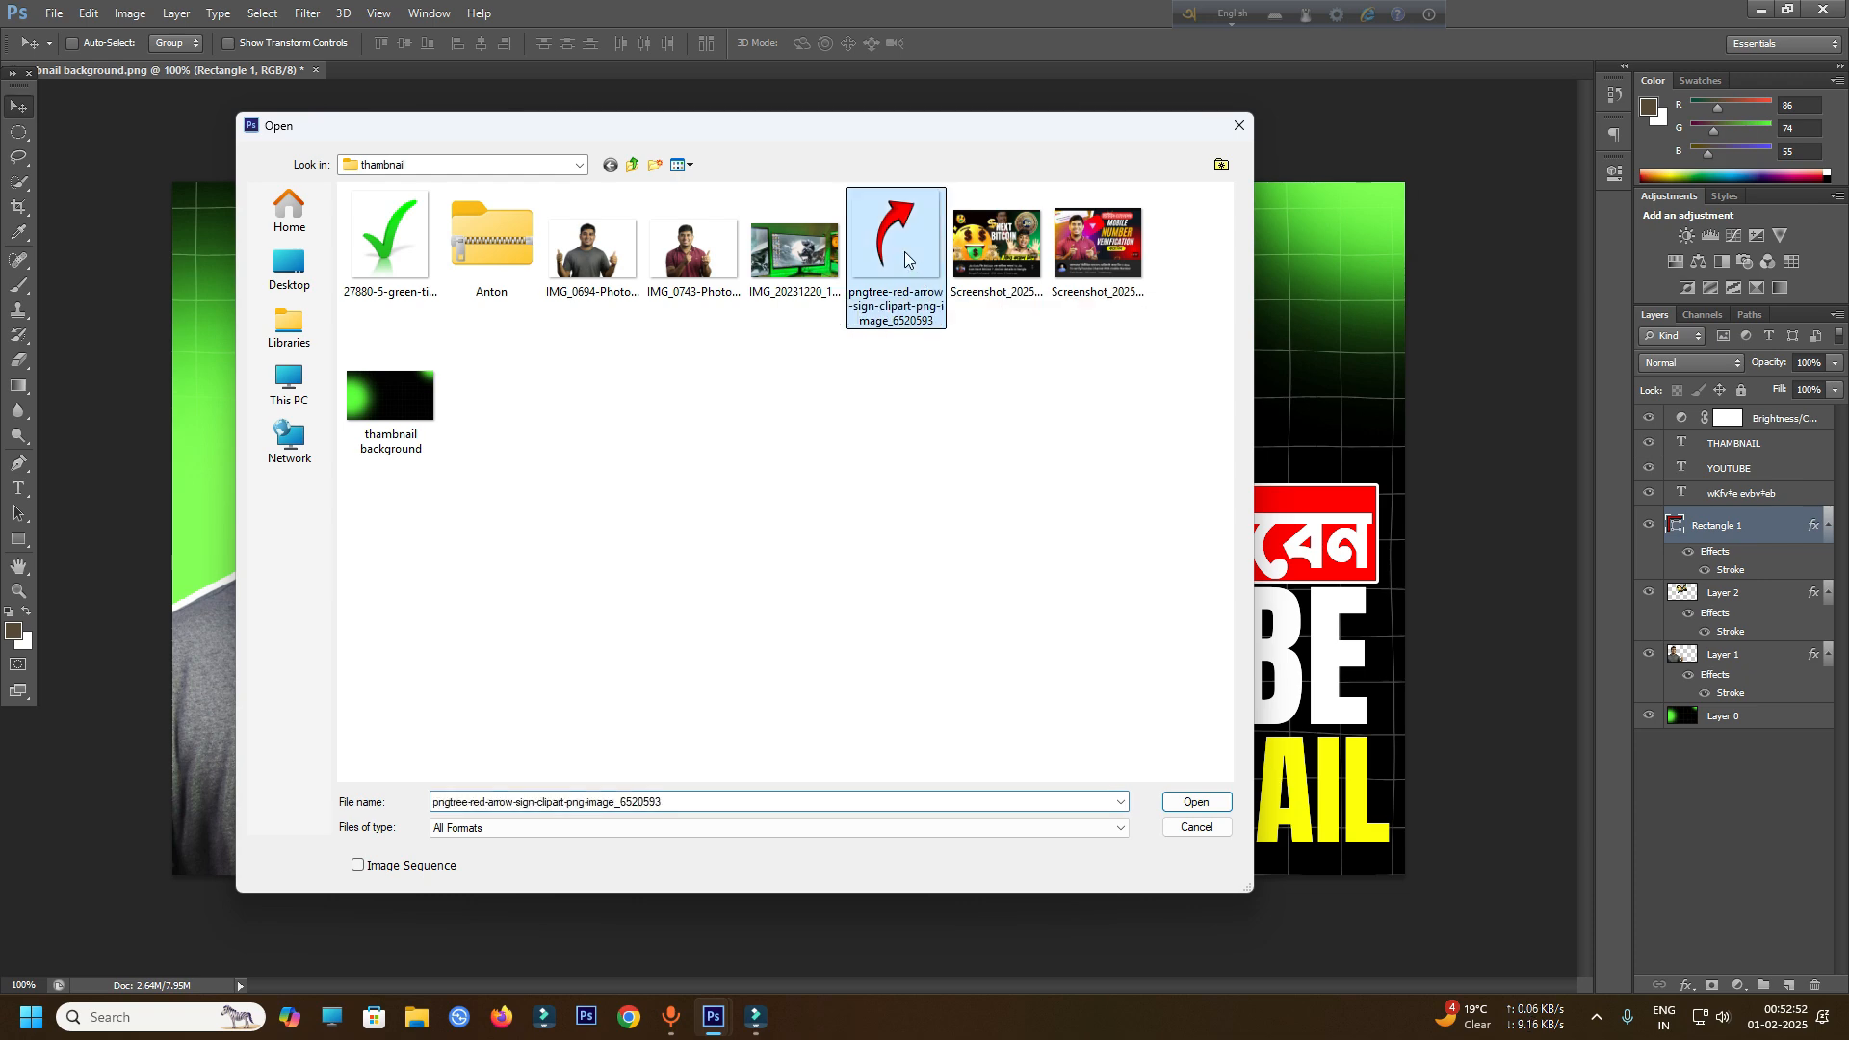
left_click(1193, 798)
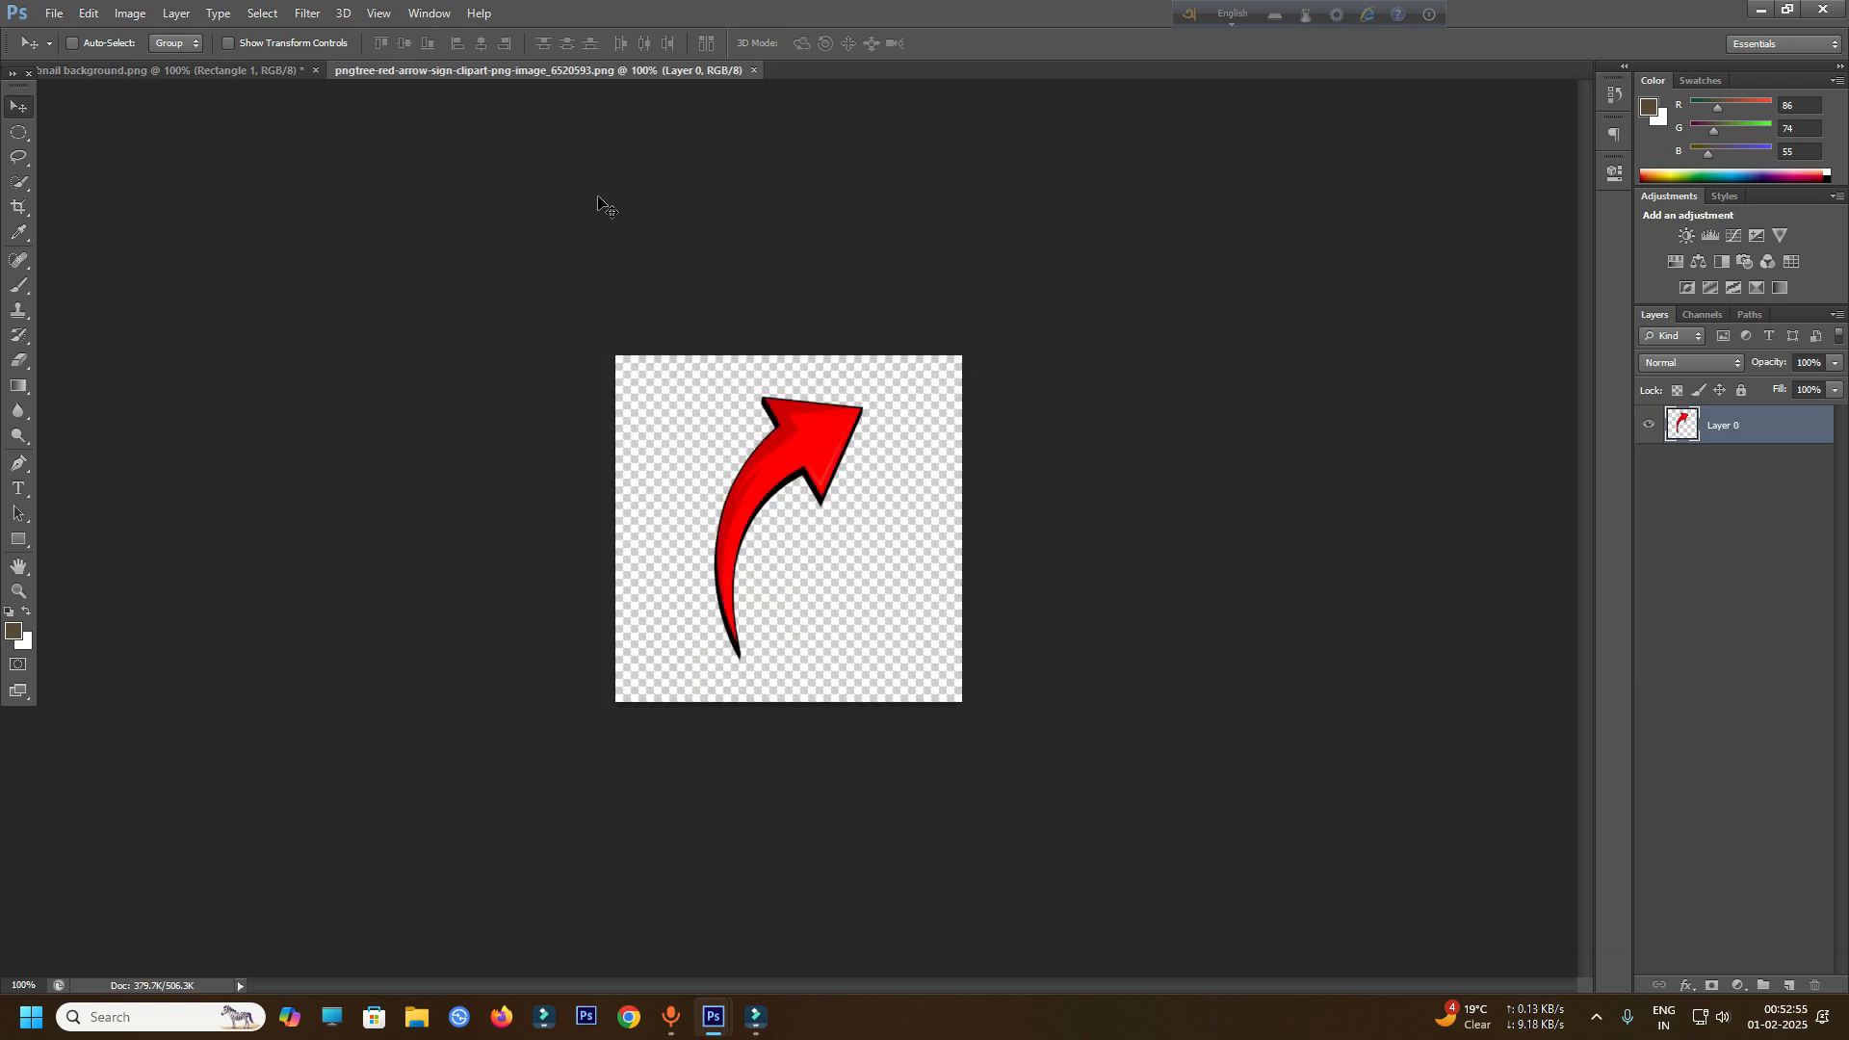
- Copy the red arrow into the thumbnail document above the red rectangle and close the arrow's source file
left_click_drag(520, 71, 643, 200)
left_click_drag(664, 323, 1125, 340)
key("ctrl+w")
- Mirror the arrow, scale it to about 178% × 145%, rotate it about 29° counter-clockwise and place it pointing from the Bangla text to the screenshot
key("ctrl+t")
left_click_drag(1015, 382, 1387, 299)
left_click_drag(1294, 356, 1153, 291)
left_click_drag(1277, 333, 1258, 387)
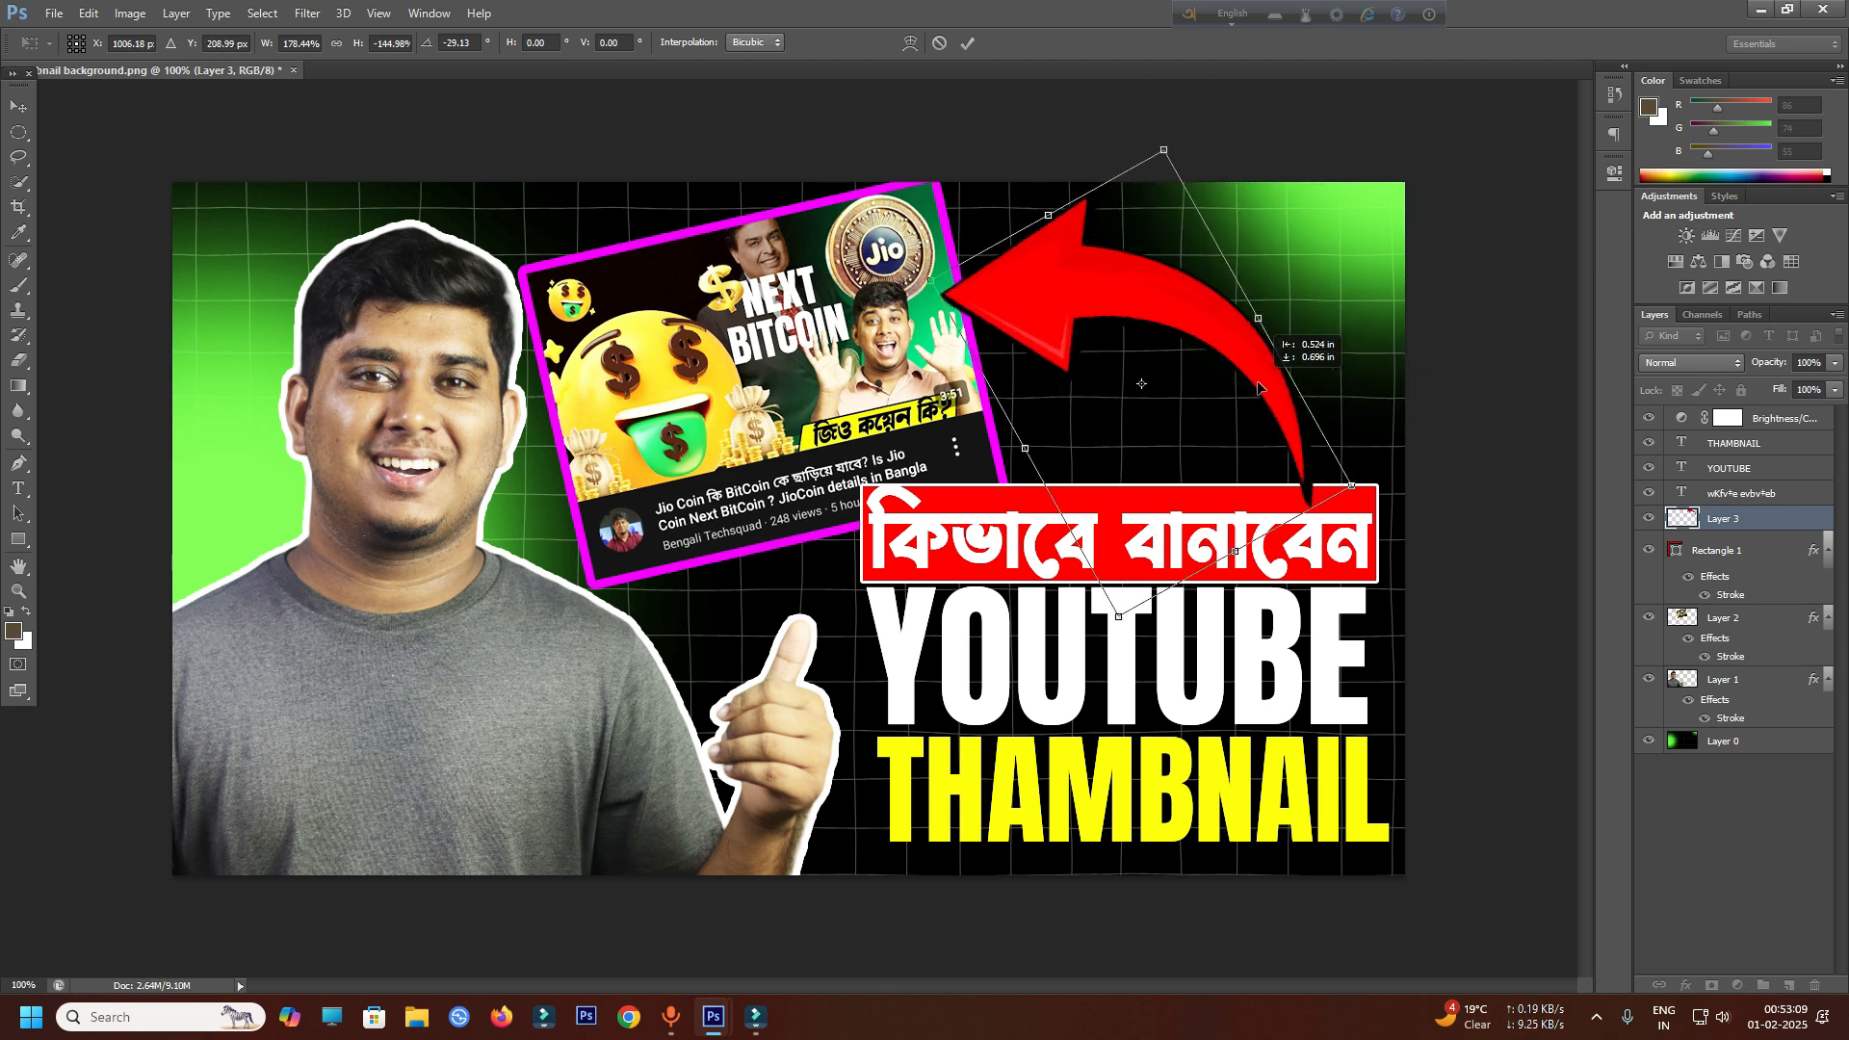
left_click_drag(1259, 387, 1259, 387)
key("Return")
- Add a white #ffffff outside stroke of 3 px around the red arrow
left_click(1686, 985)
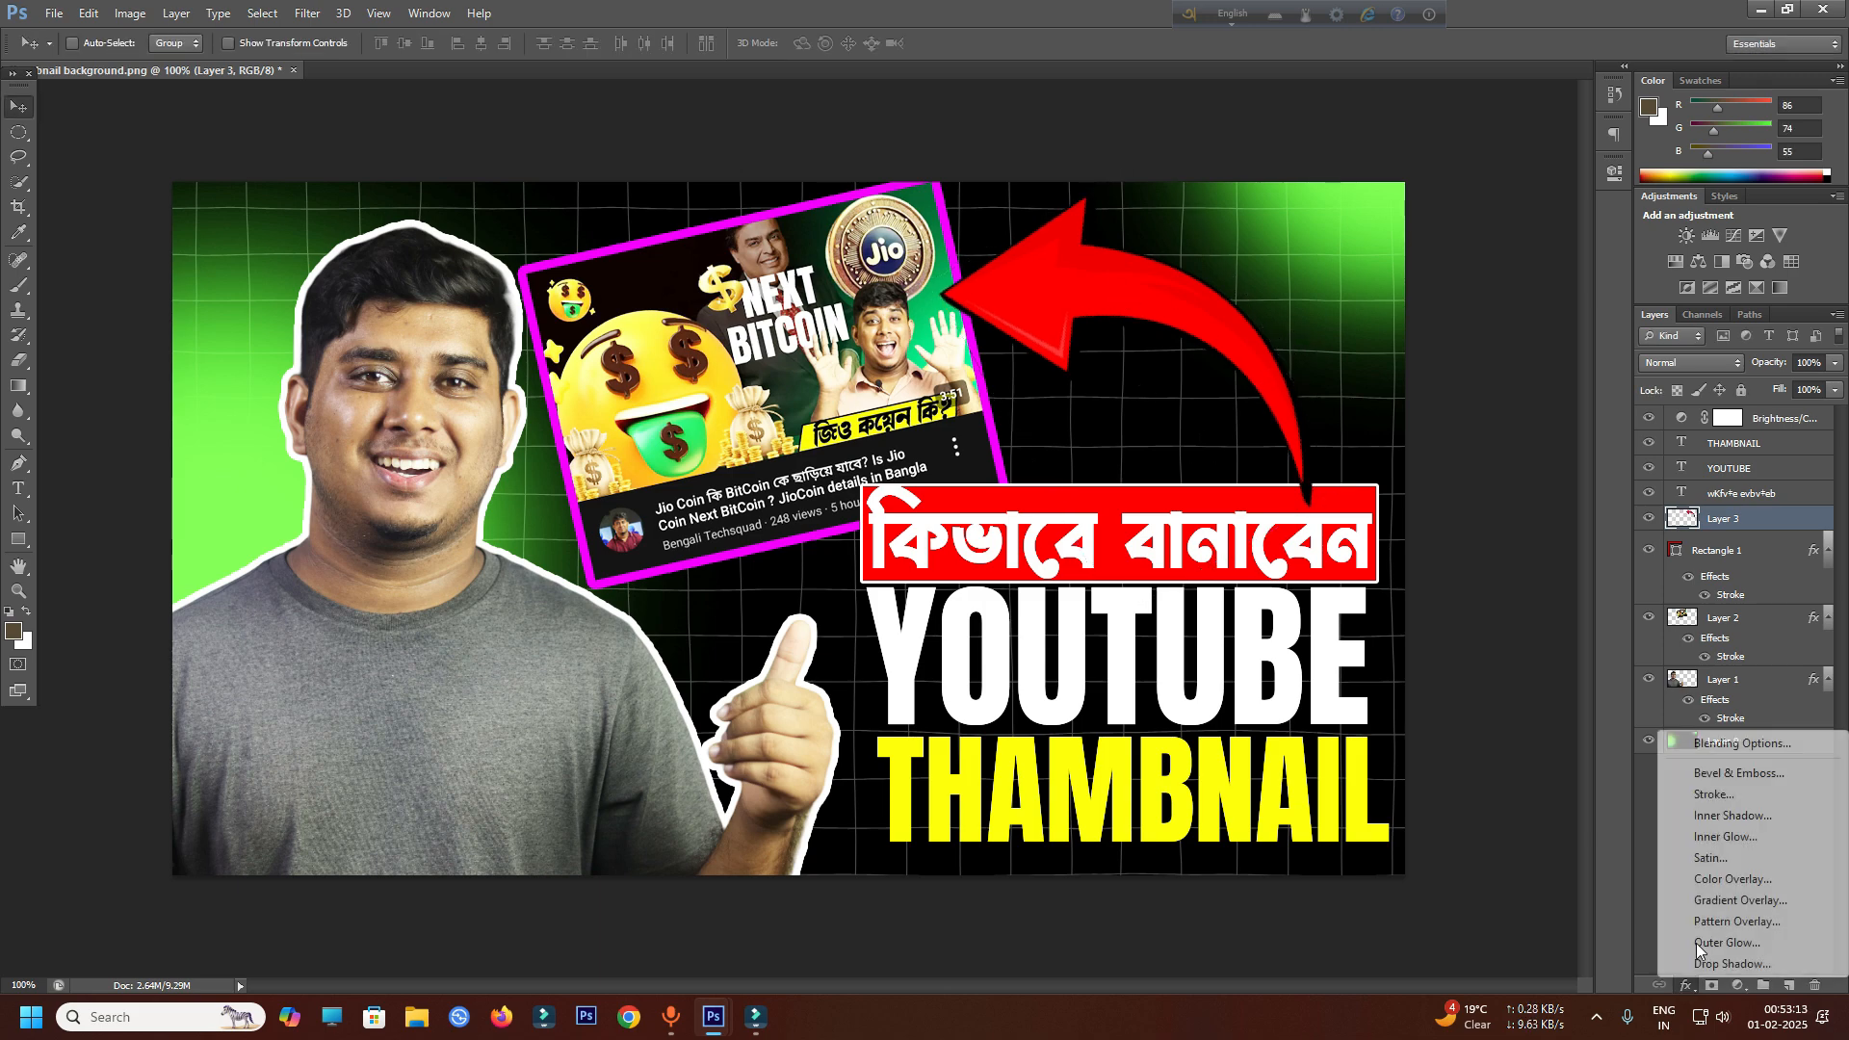
left_click(1721, 795)
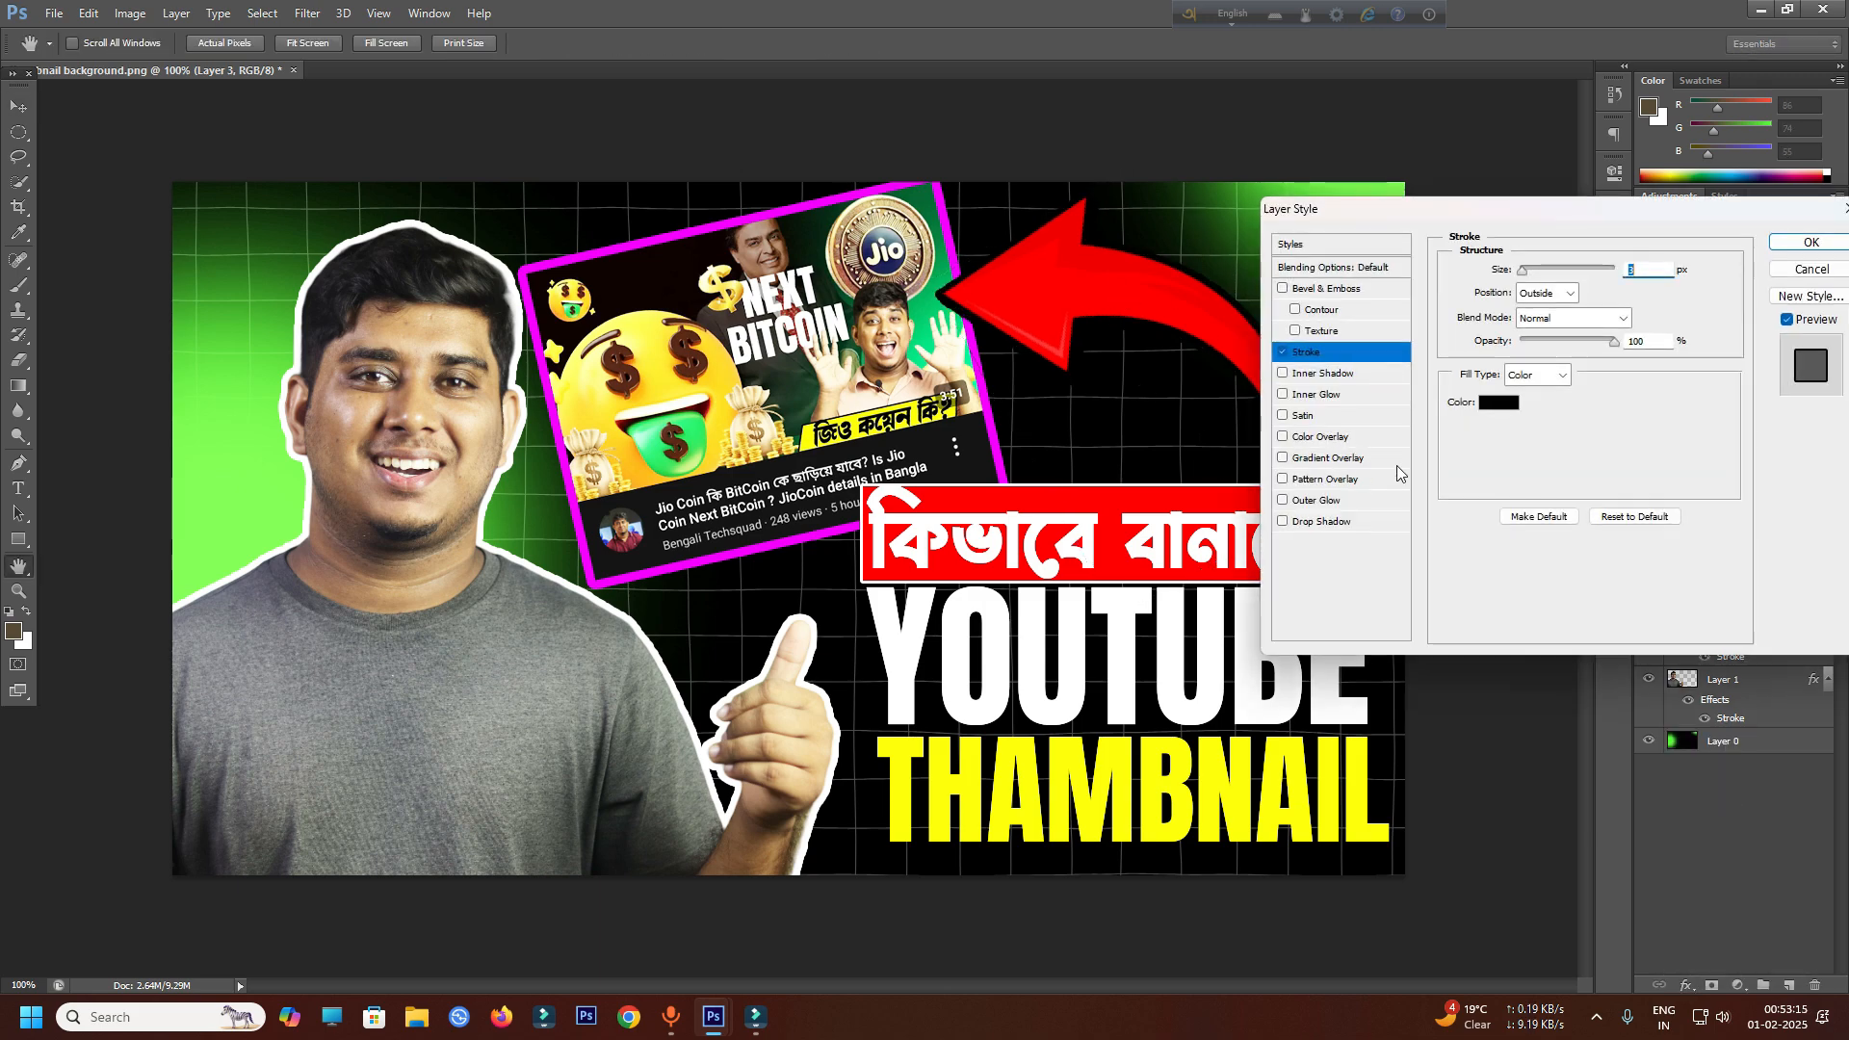
left_click(1494, 408)
left_click(1224, 428)
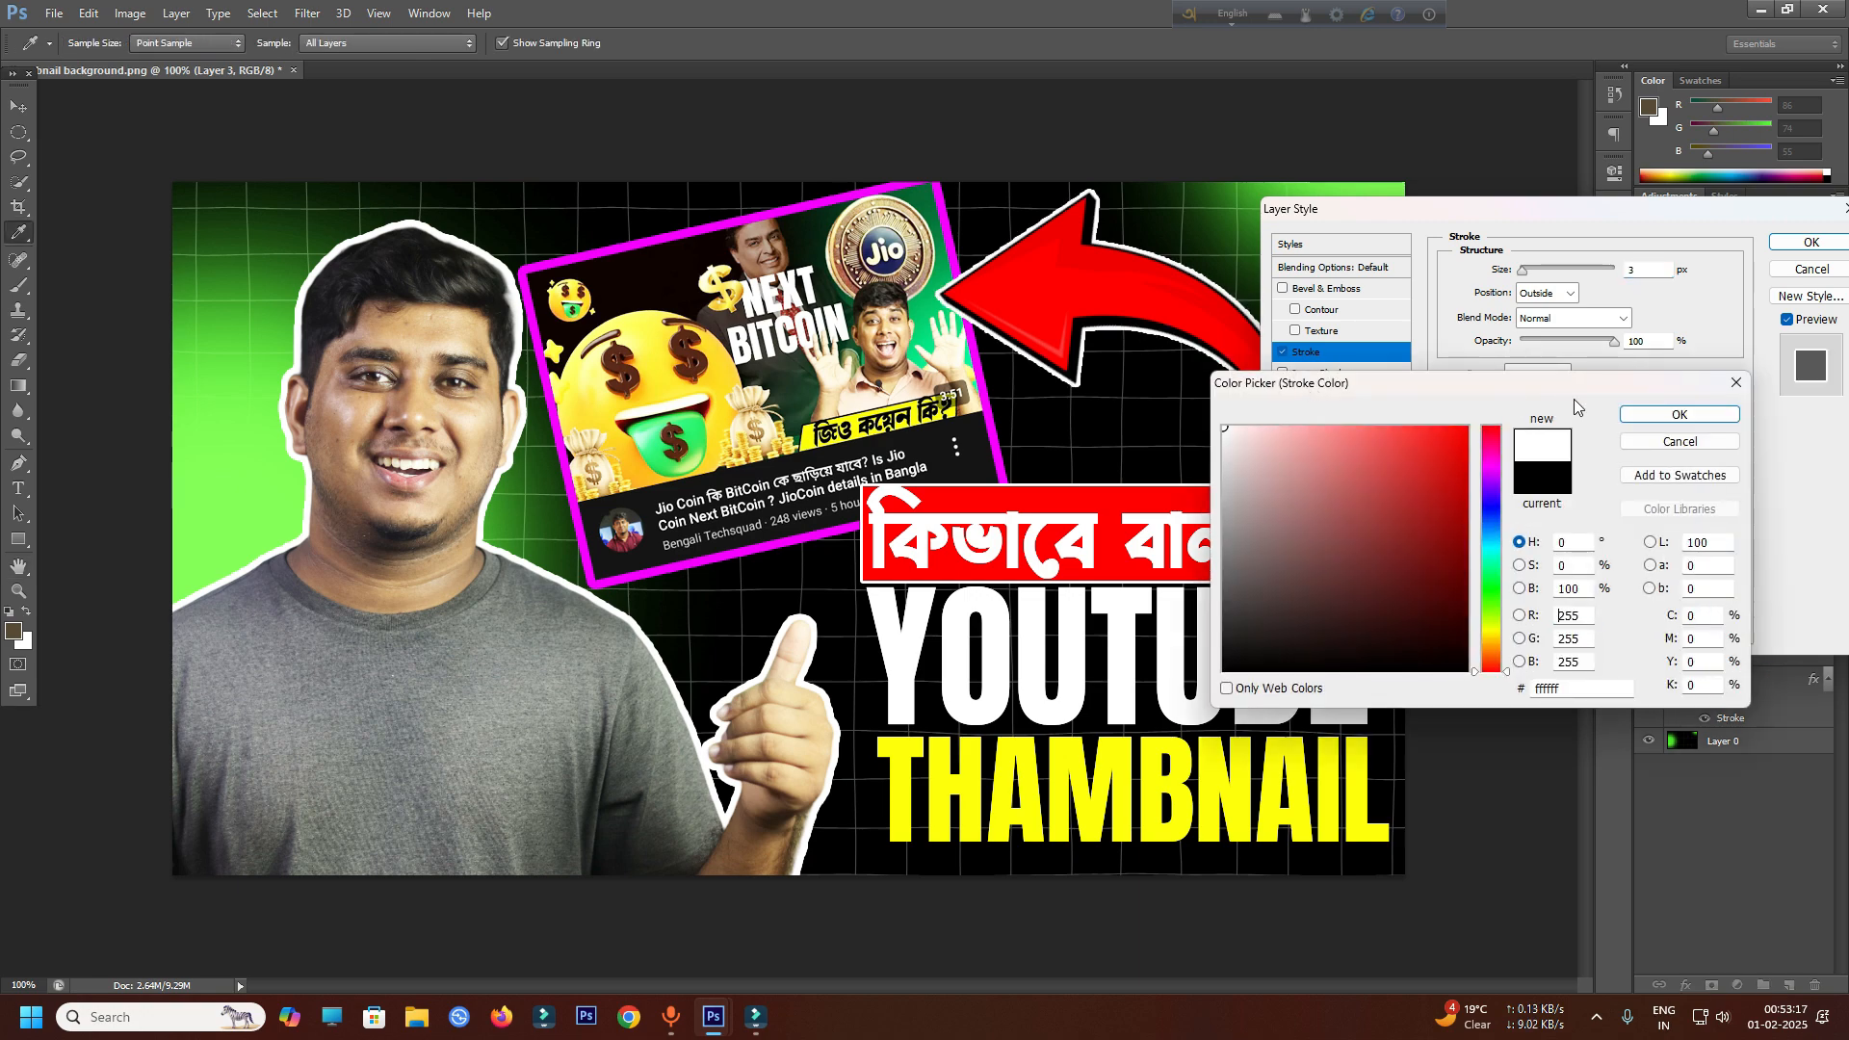
left_click(1654, 412)
left_click(1811, 241)
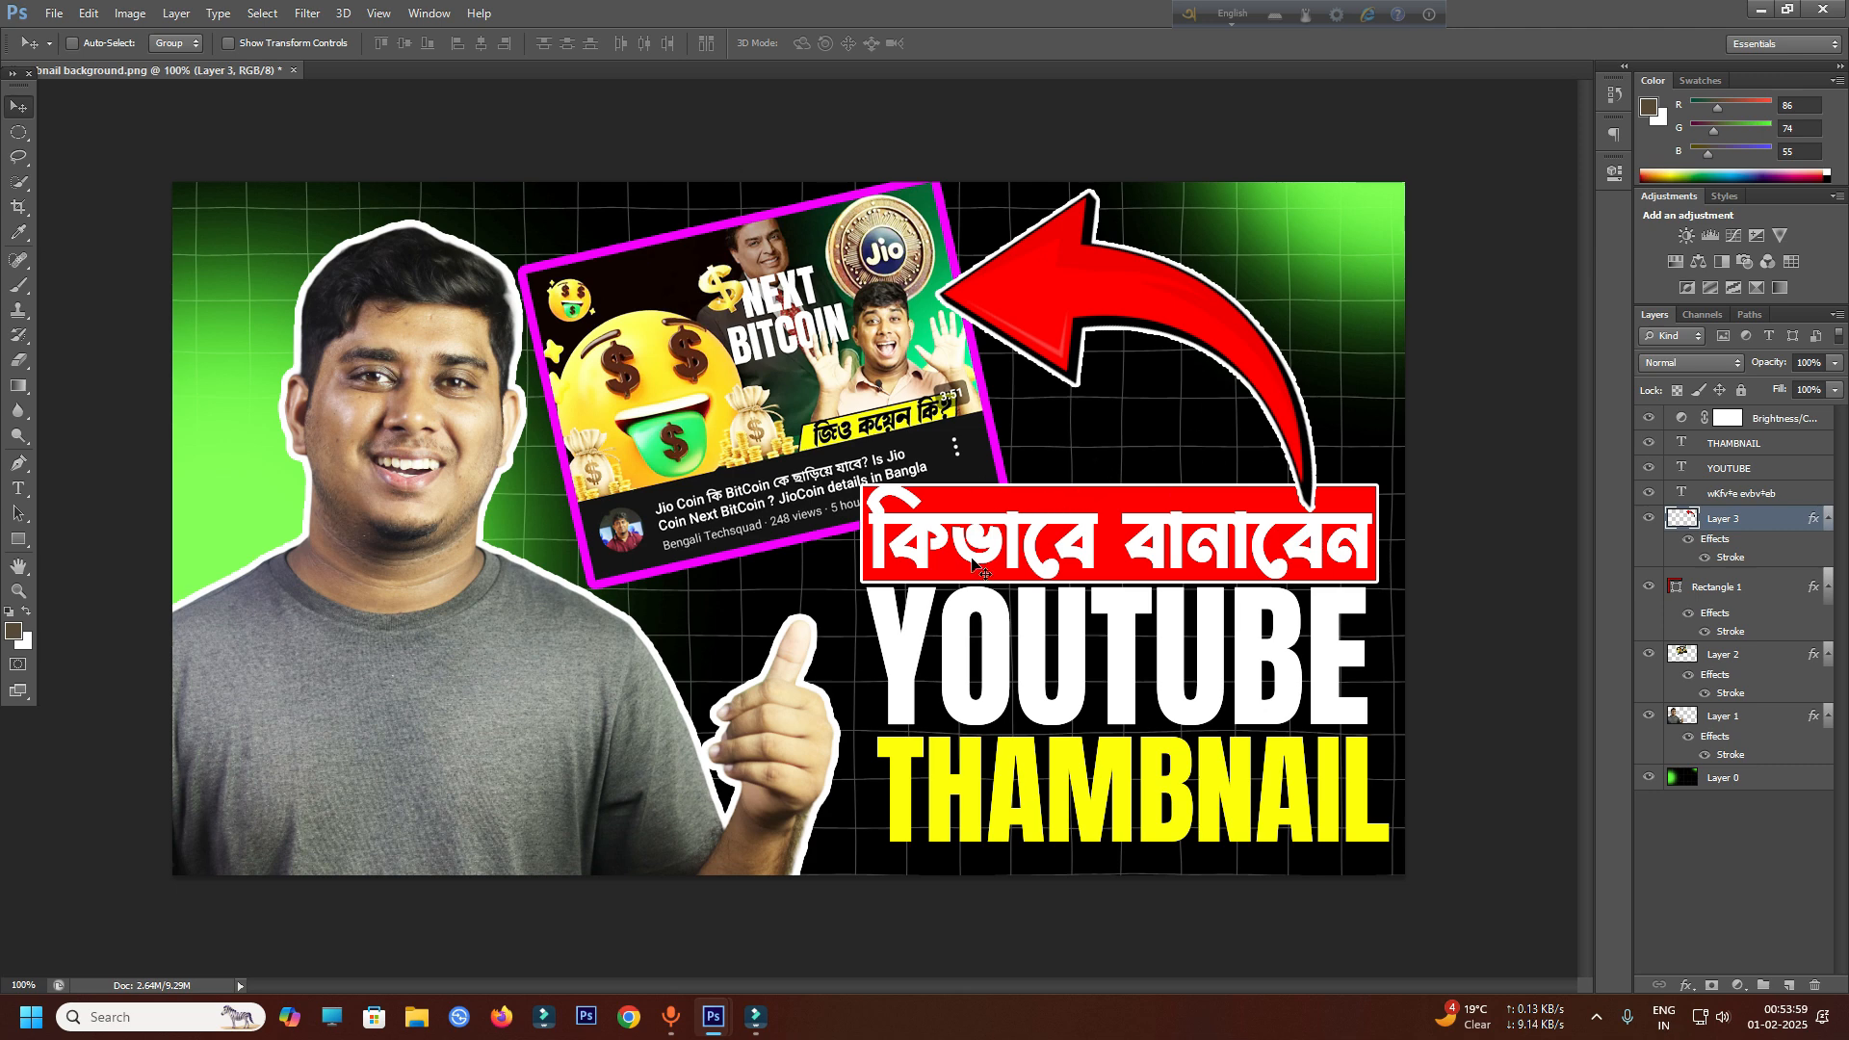
- Save a PNG copy of the thumbnail as "thambnail design" in the thambnail folder, with smallest compression and no interlacing
mouse_move(712, 1026)
left_click(54, 14)
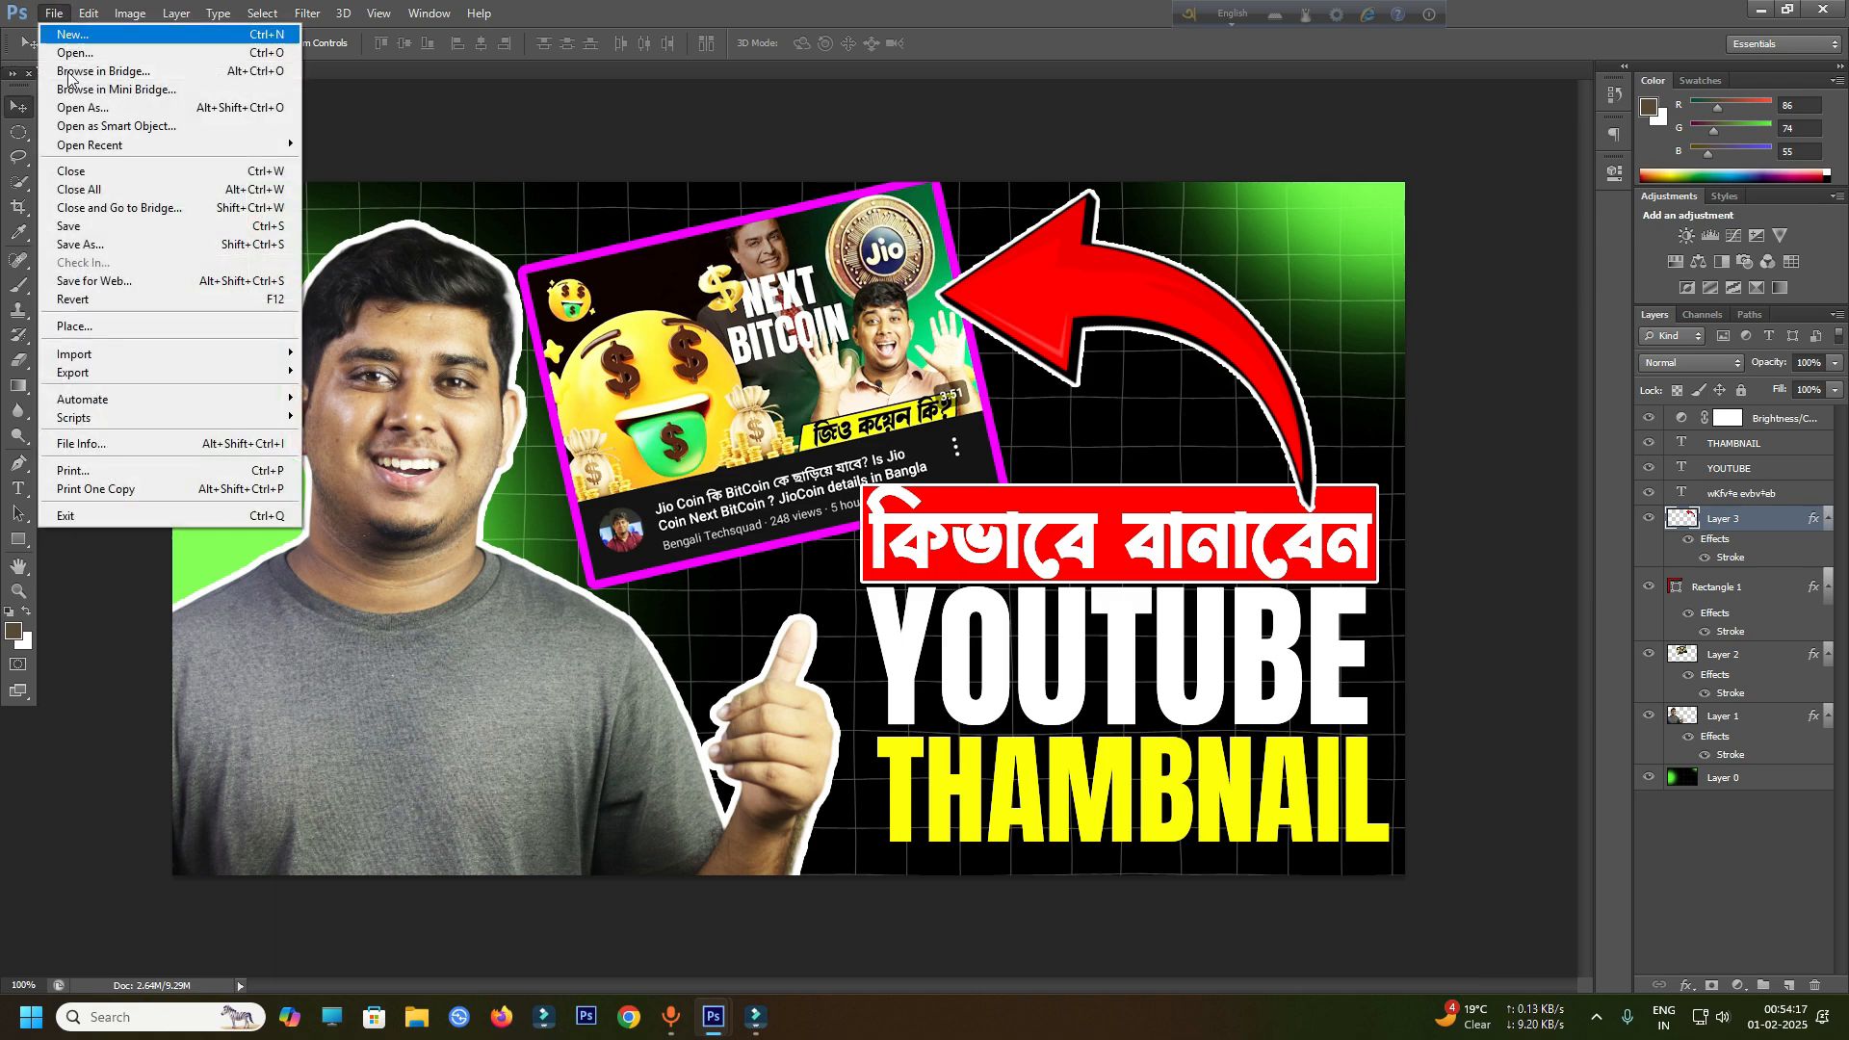
left_click(110, 243)
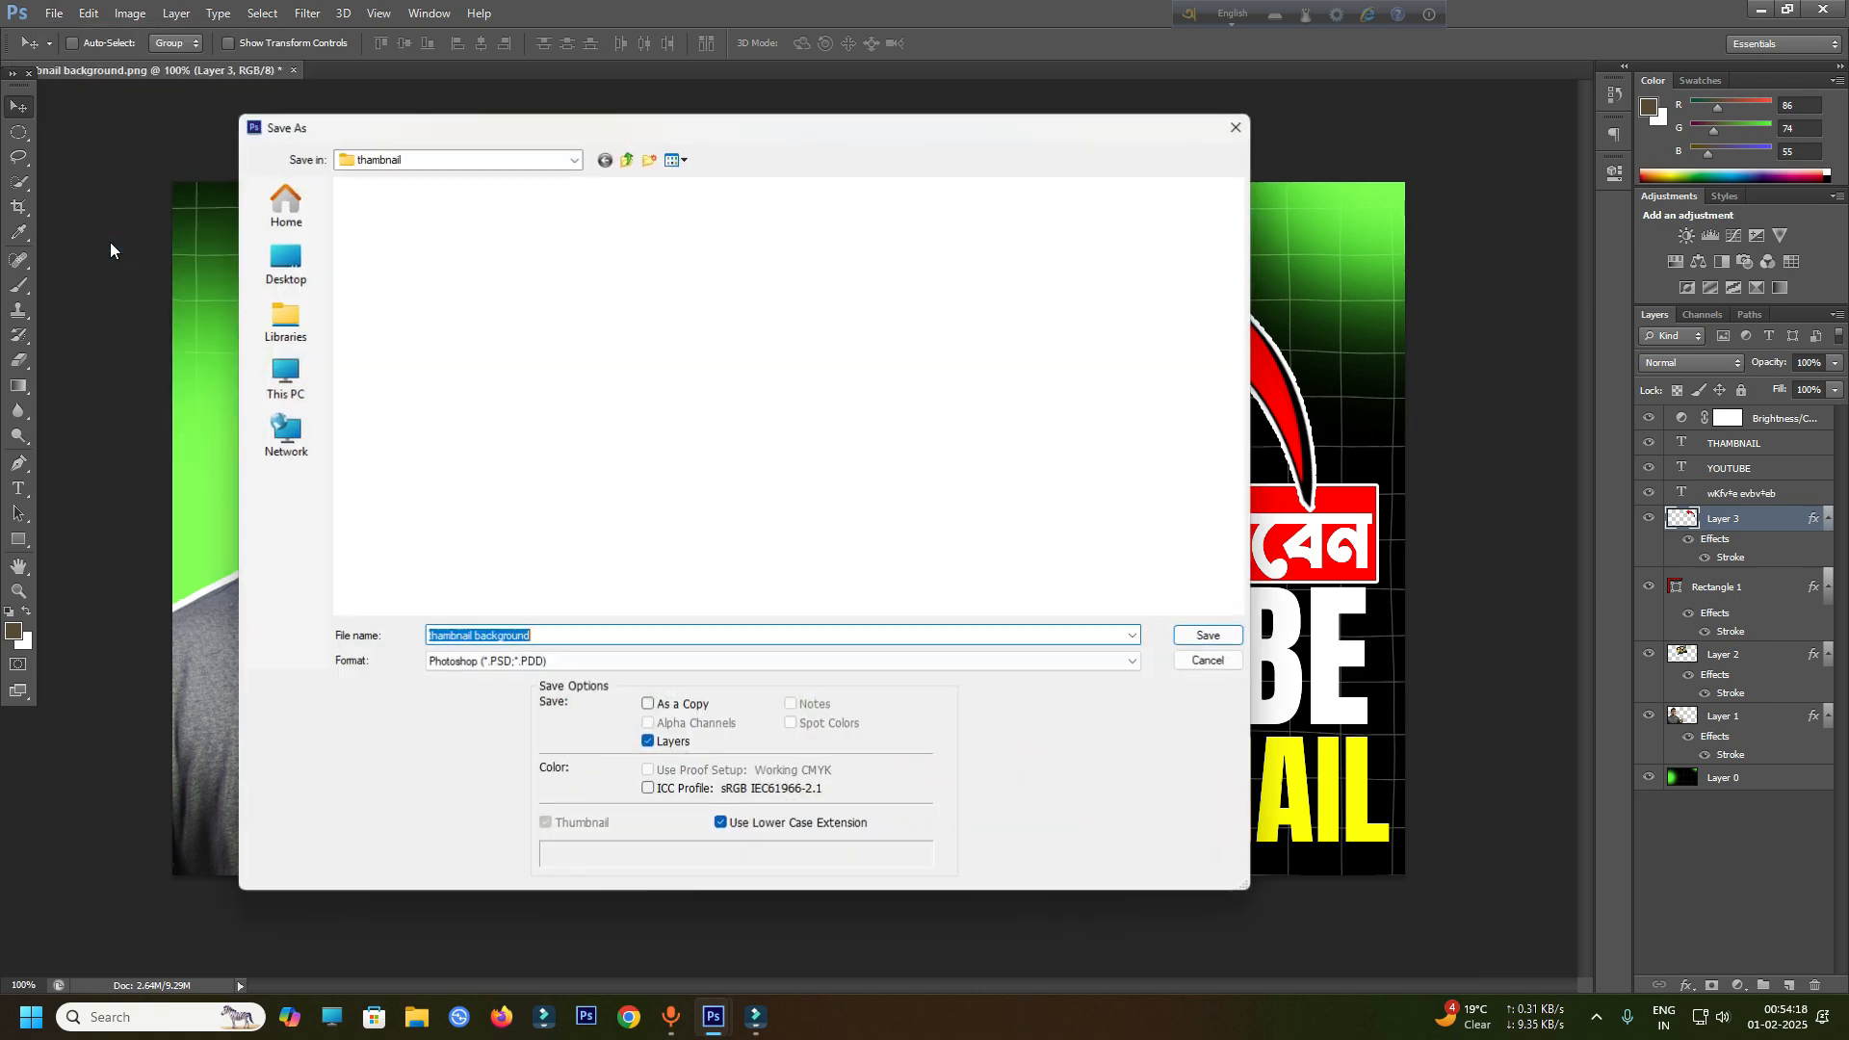
left_click(463, 663)
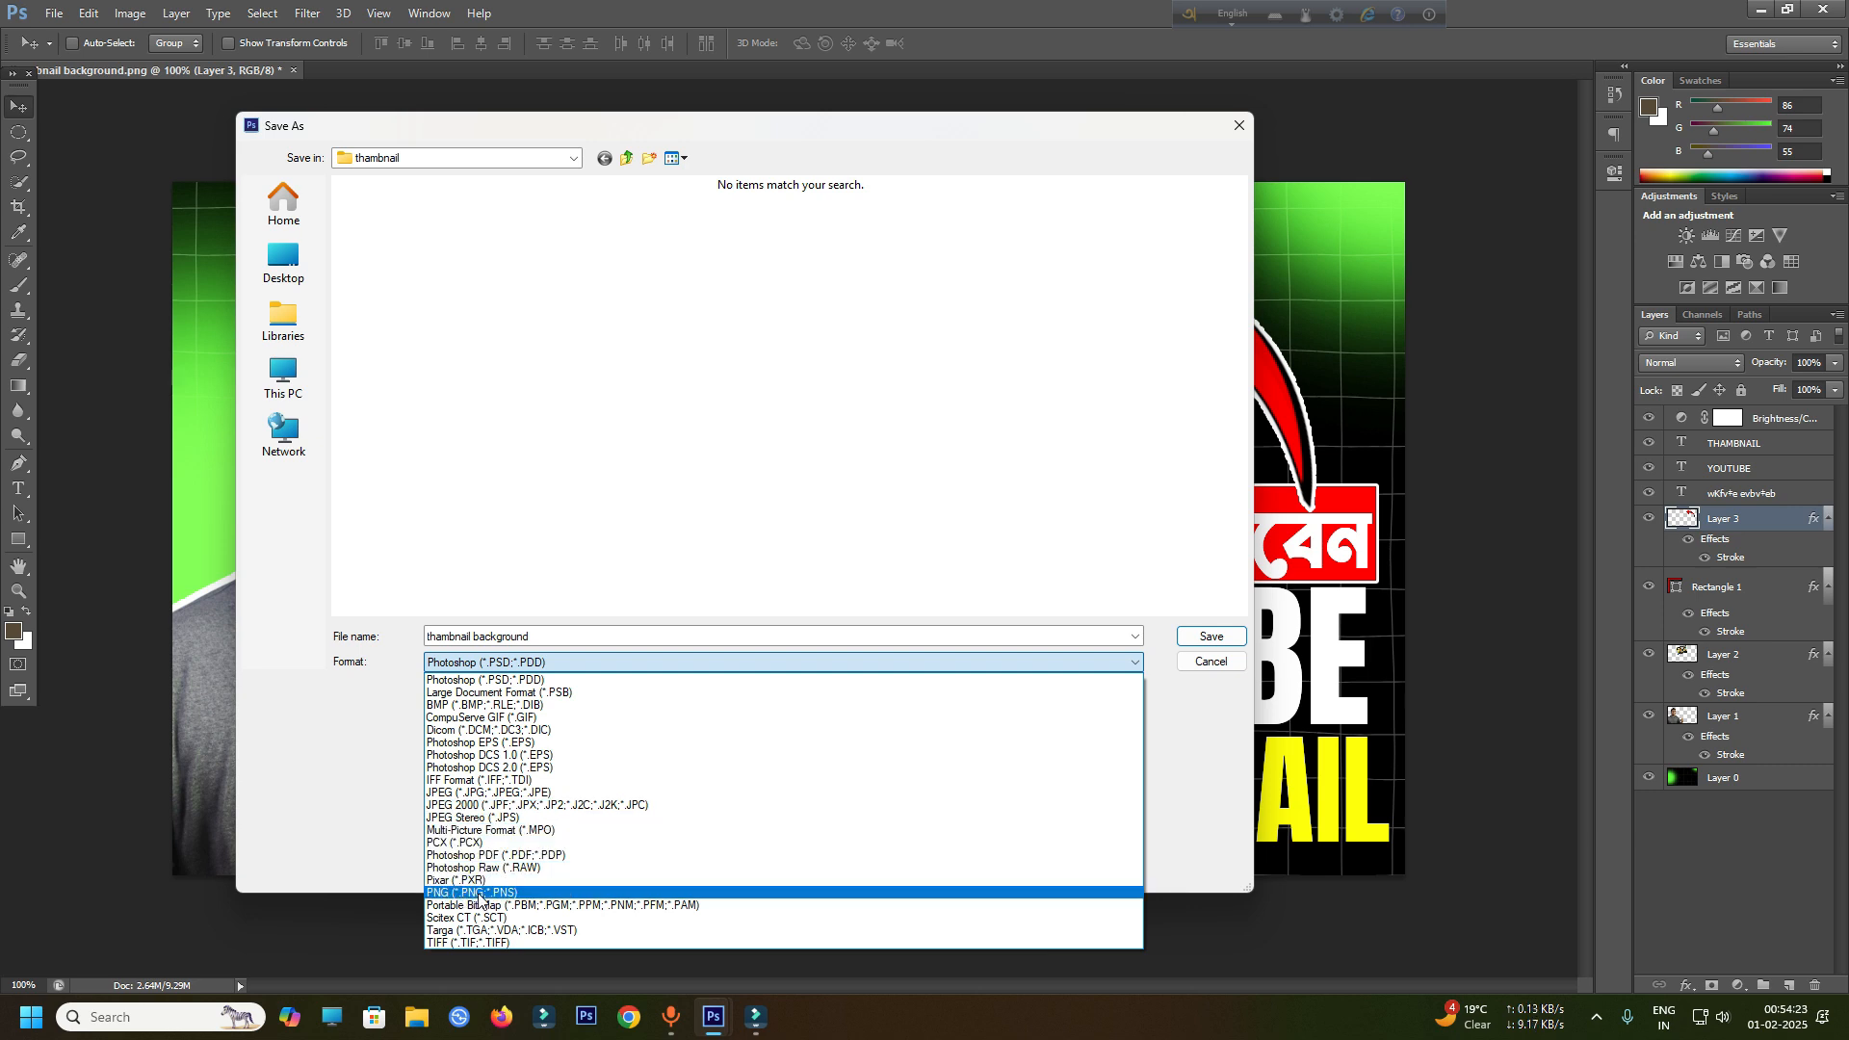
left_click(479, 893)
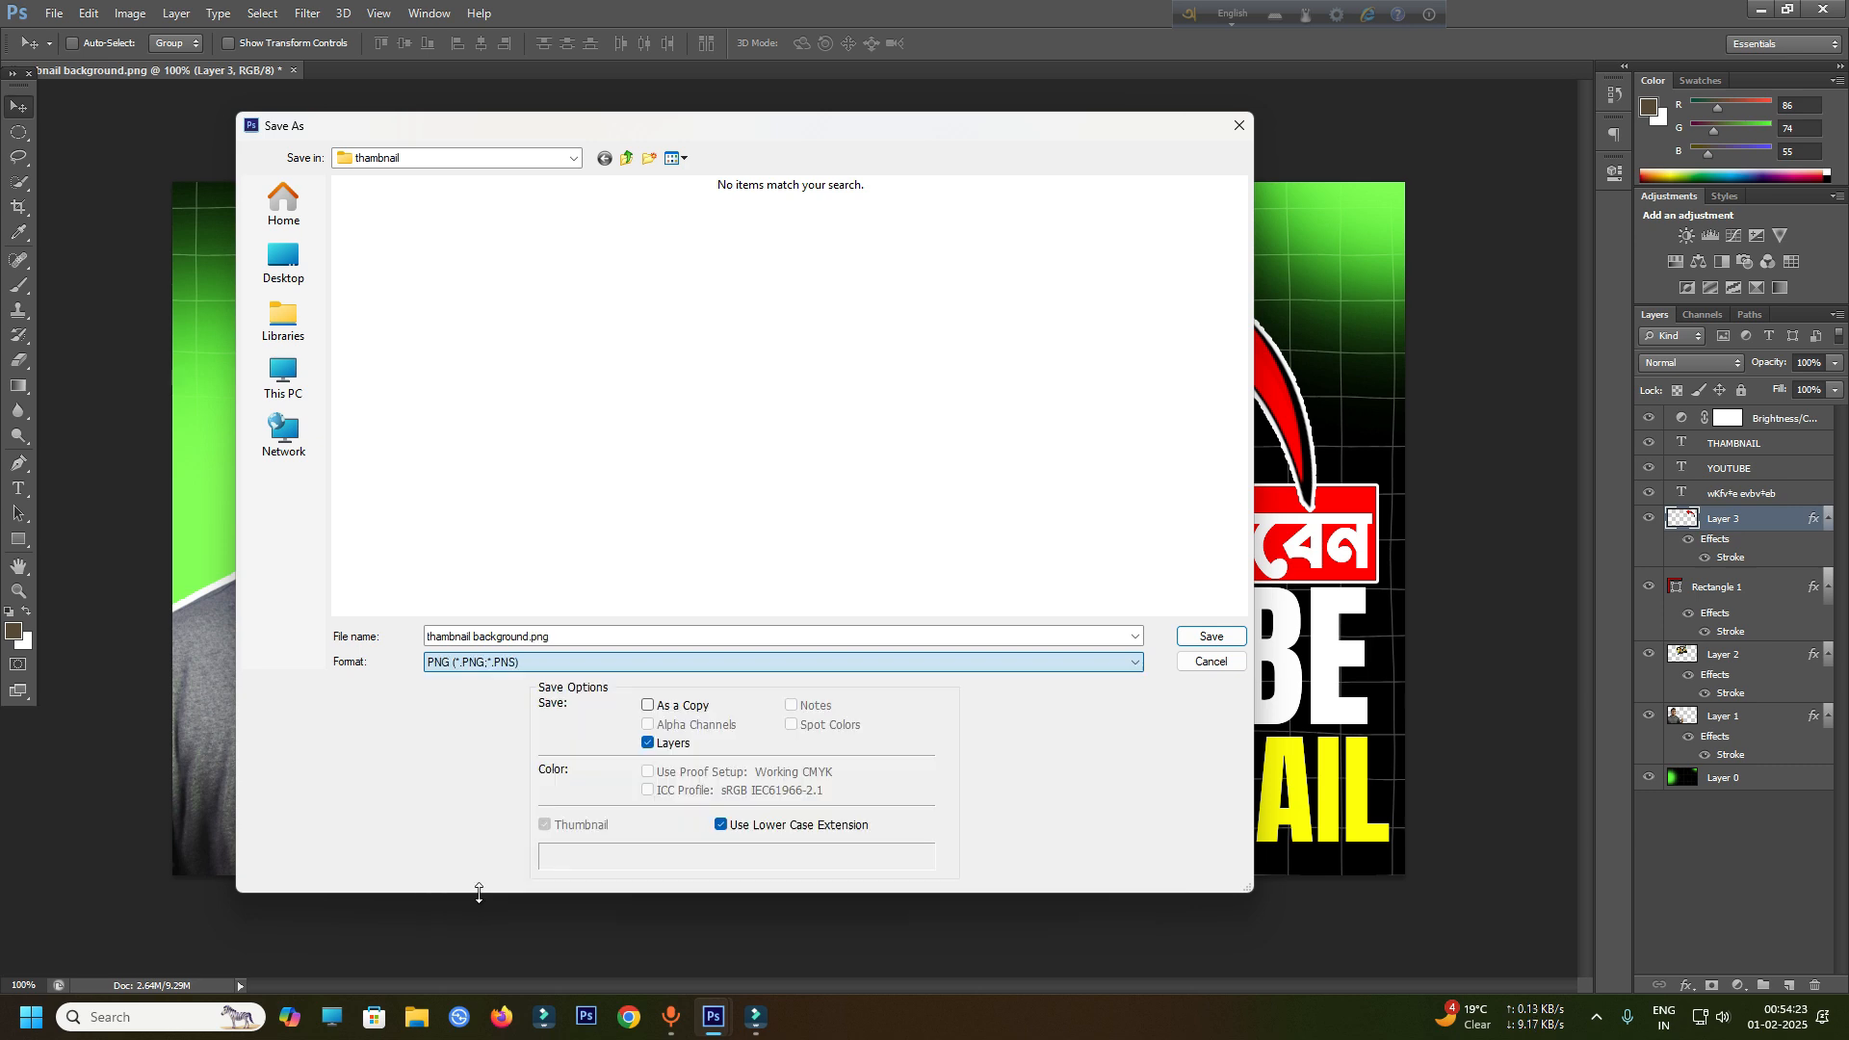
left_click(511, 638)
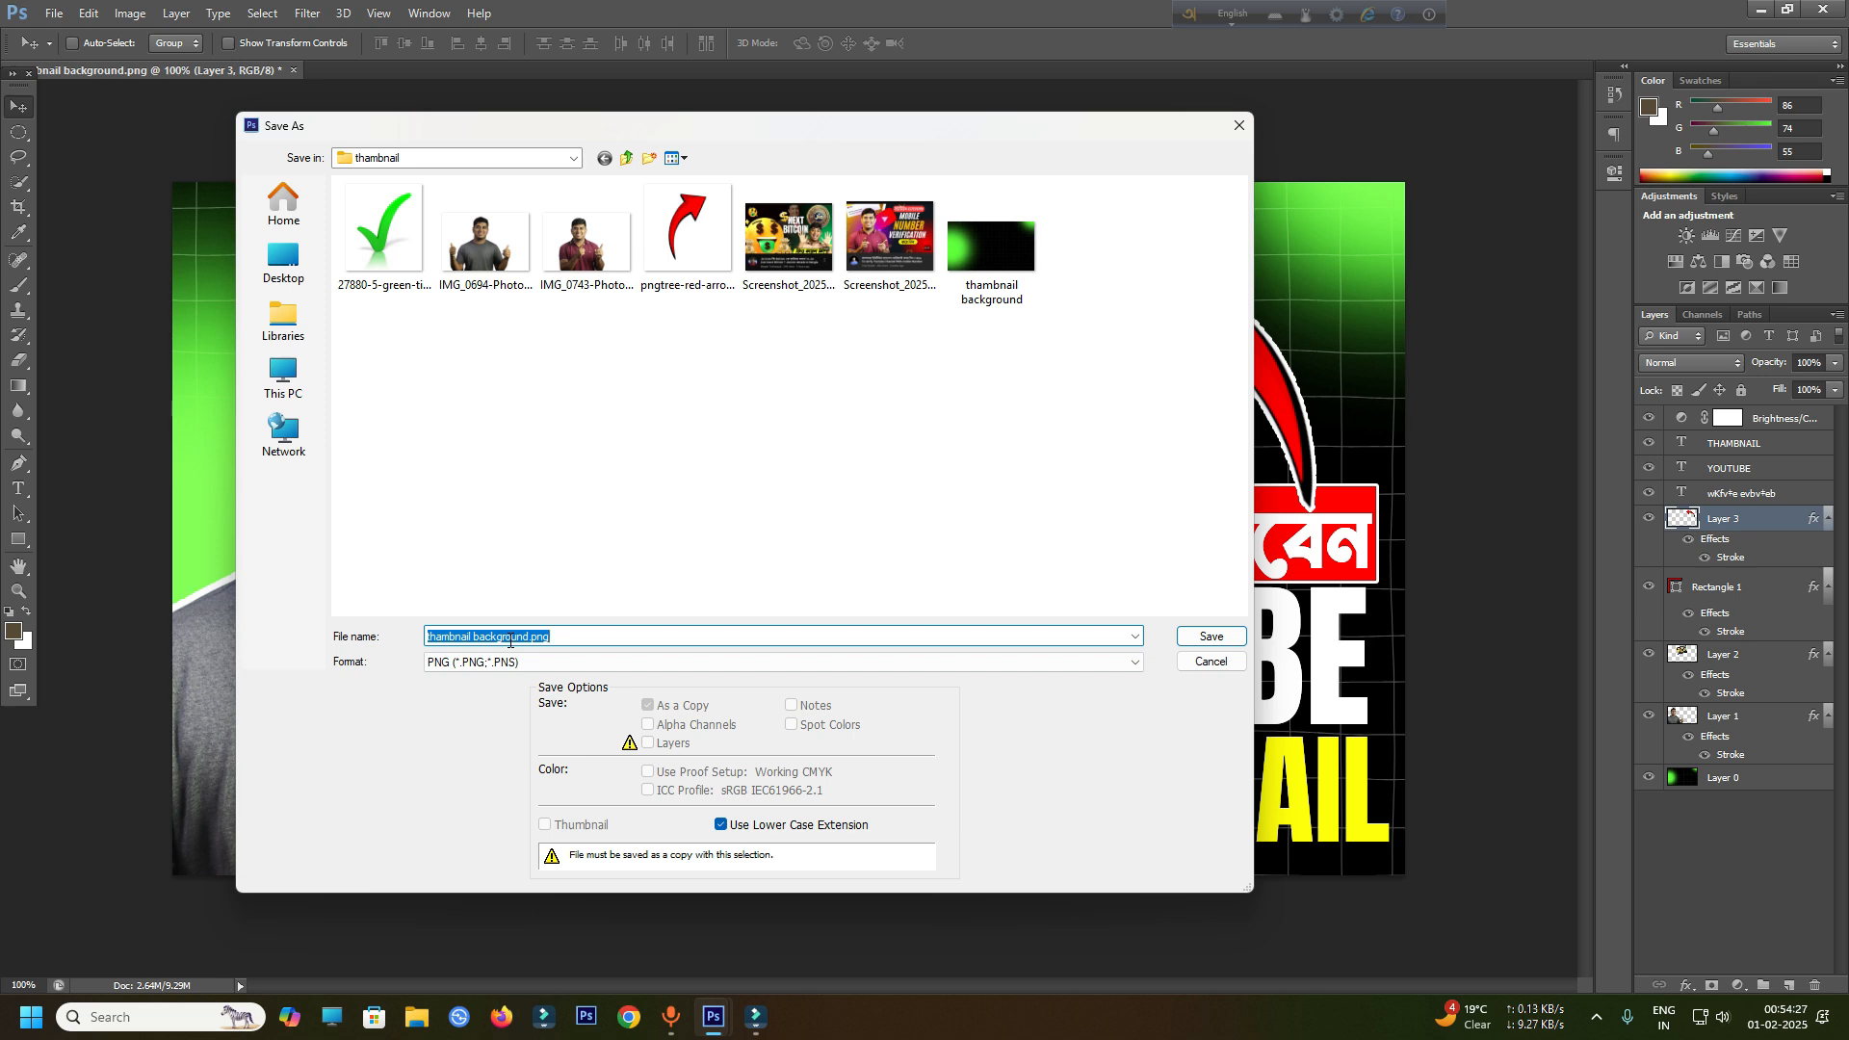
type("th")
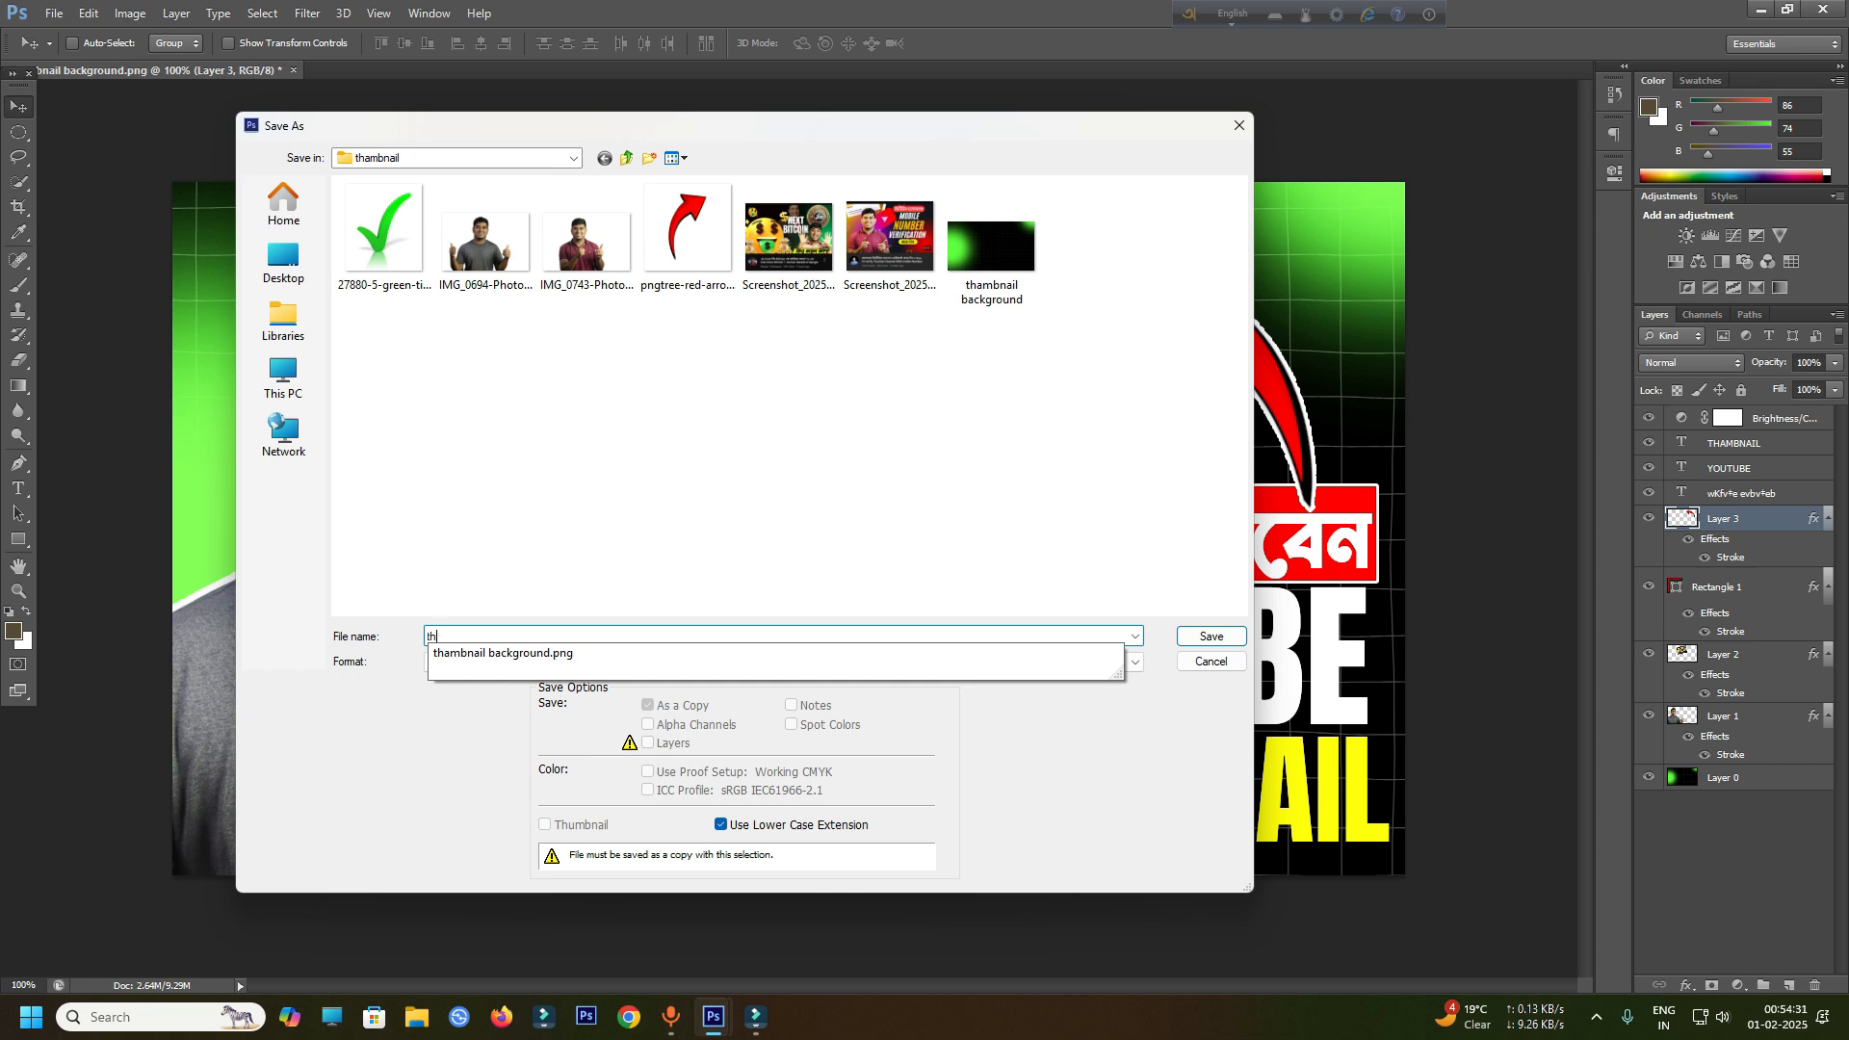
type("ambnail design")
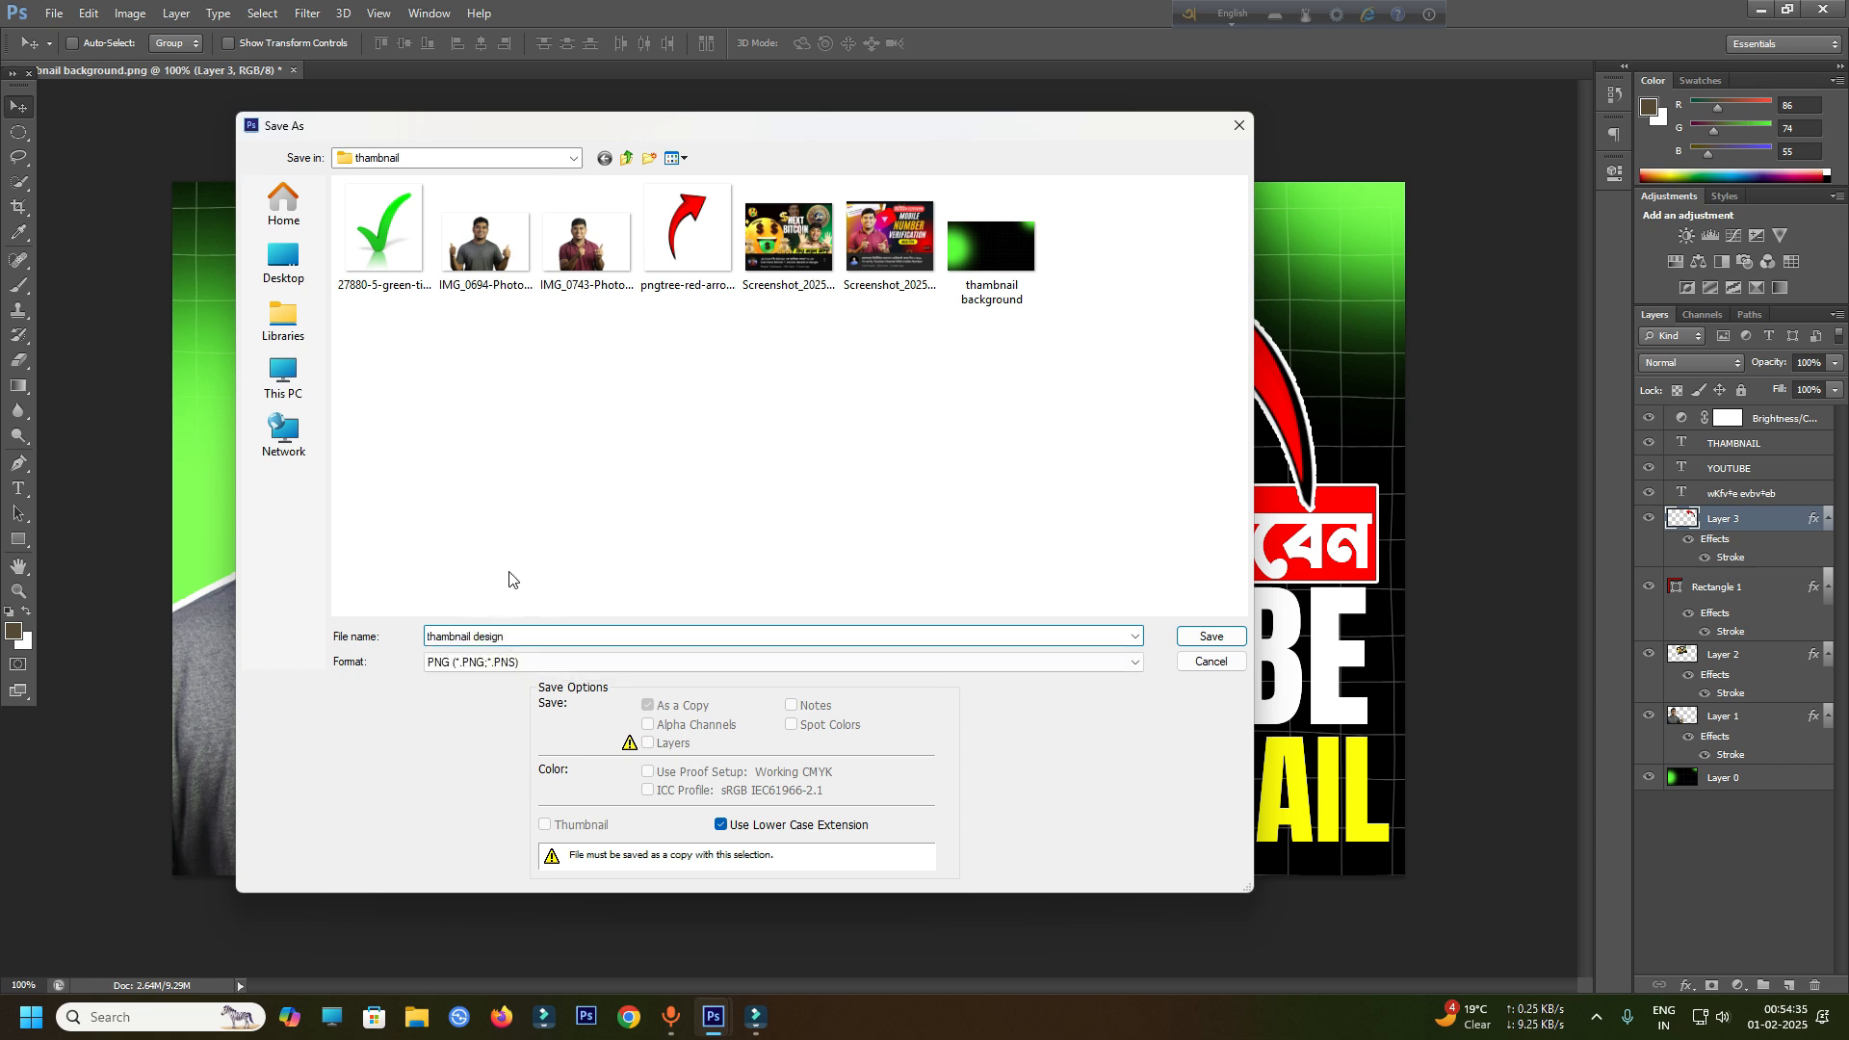
left_click(1203, 639)
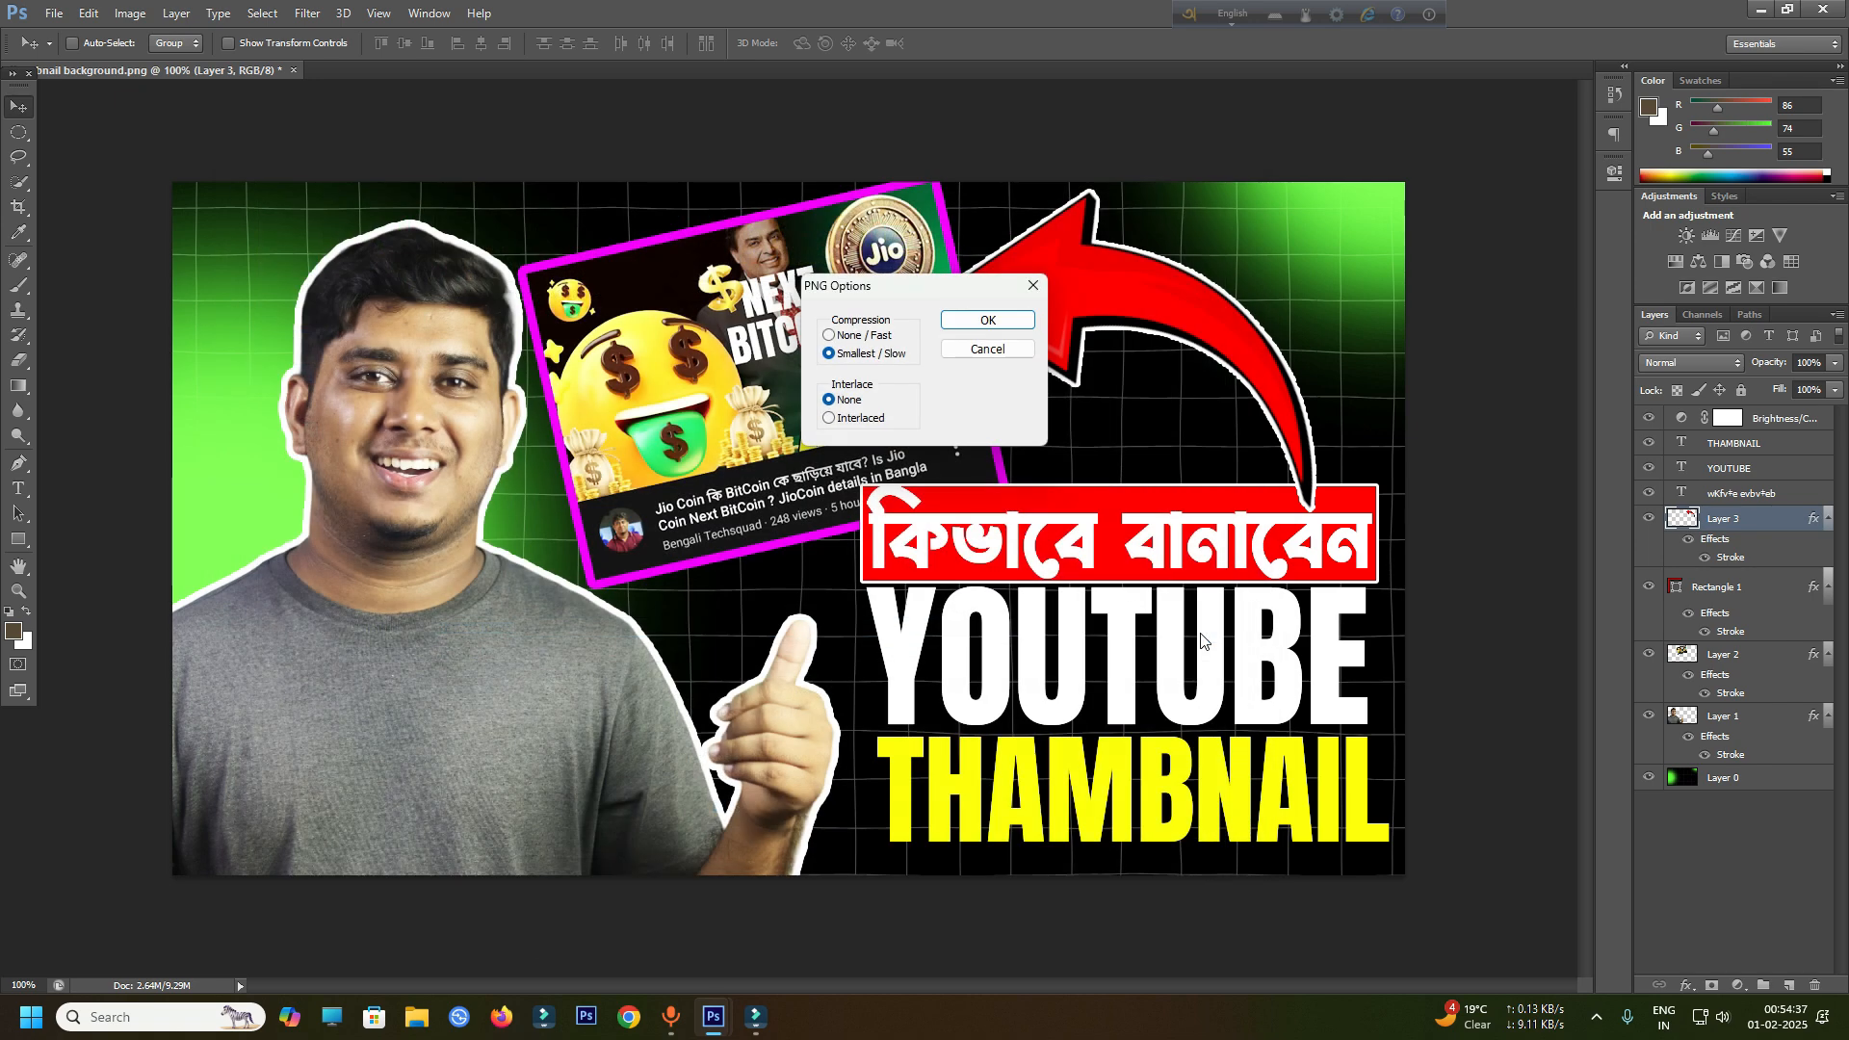
left_click(959, 321)
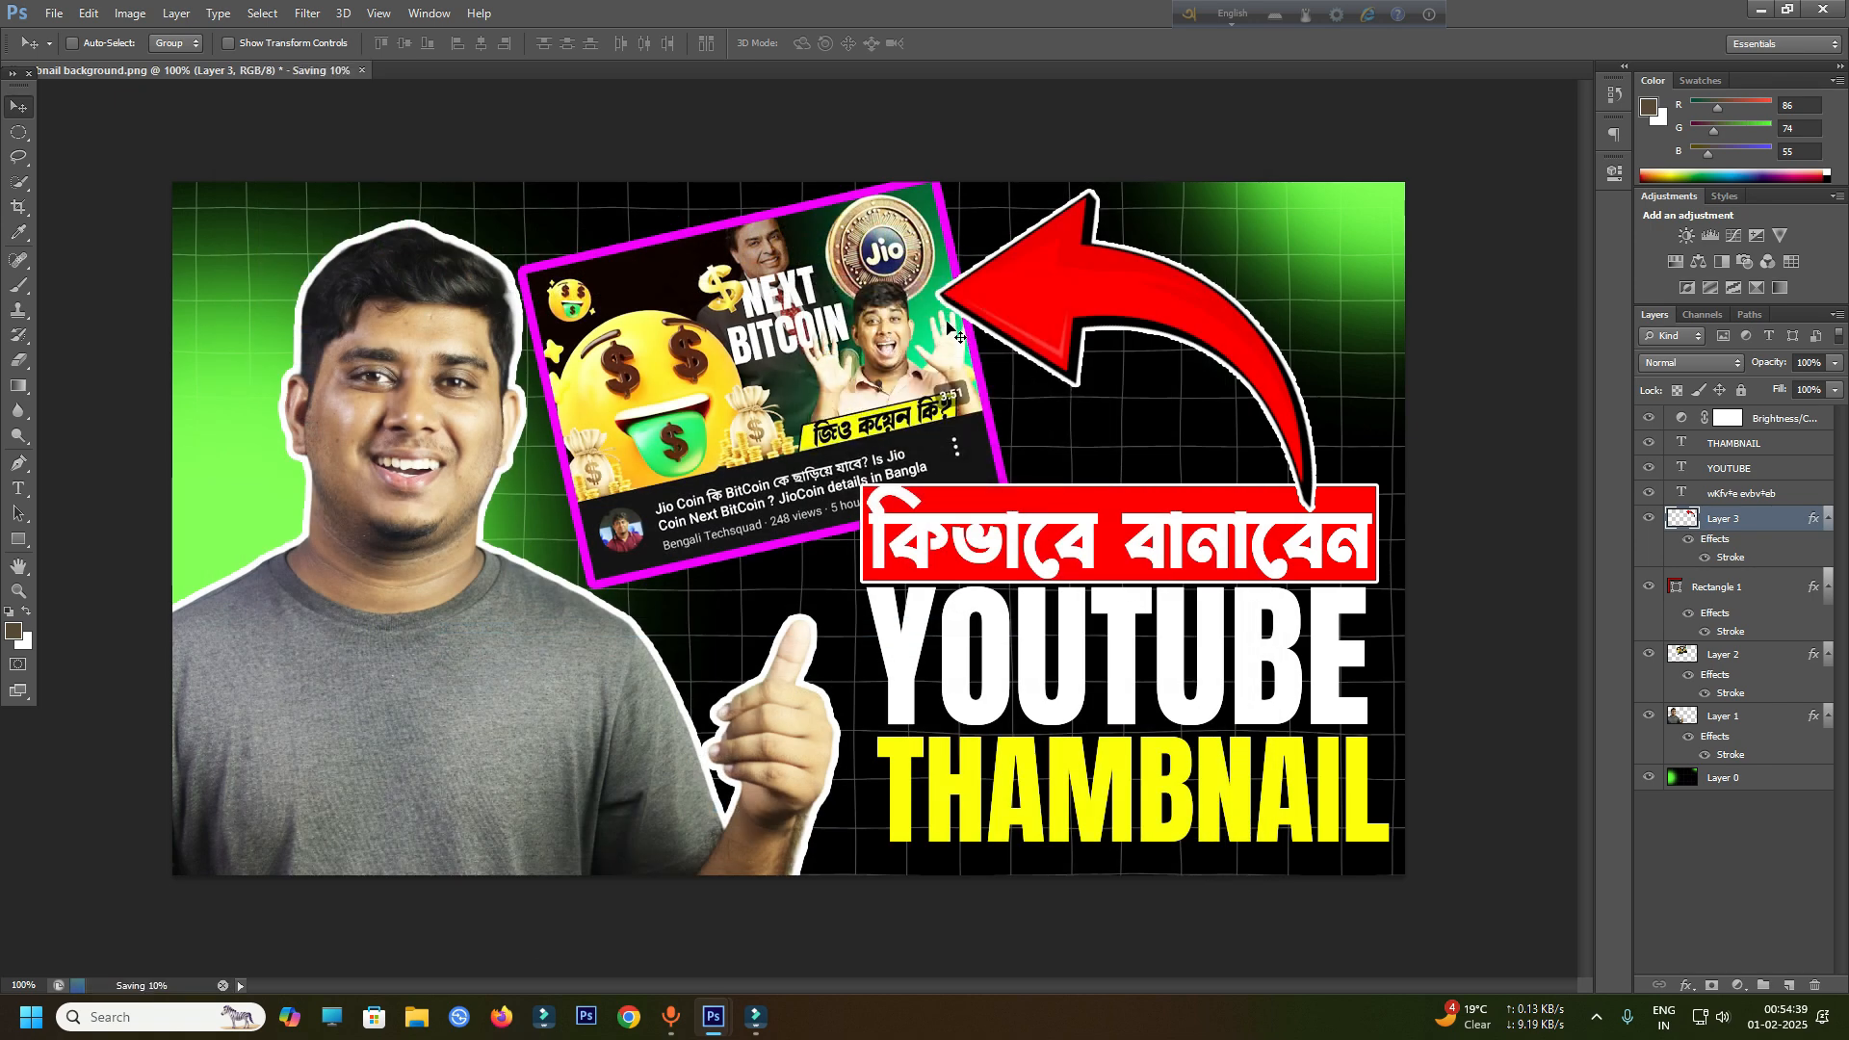
- Close Photoshop without saving changes to the open document
left_click(1823, 9)
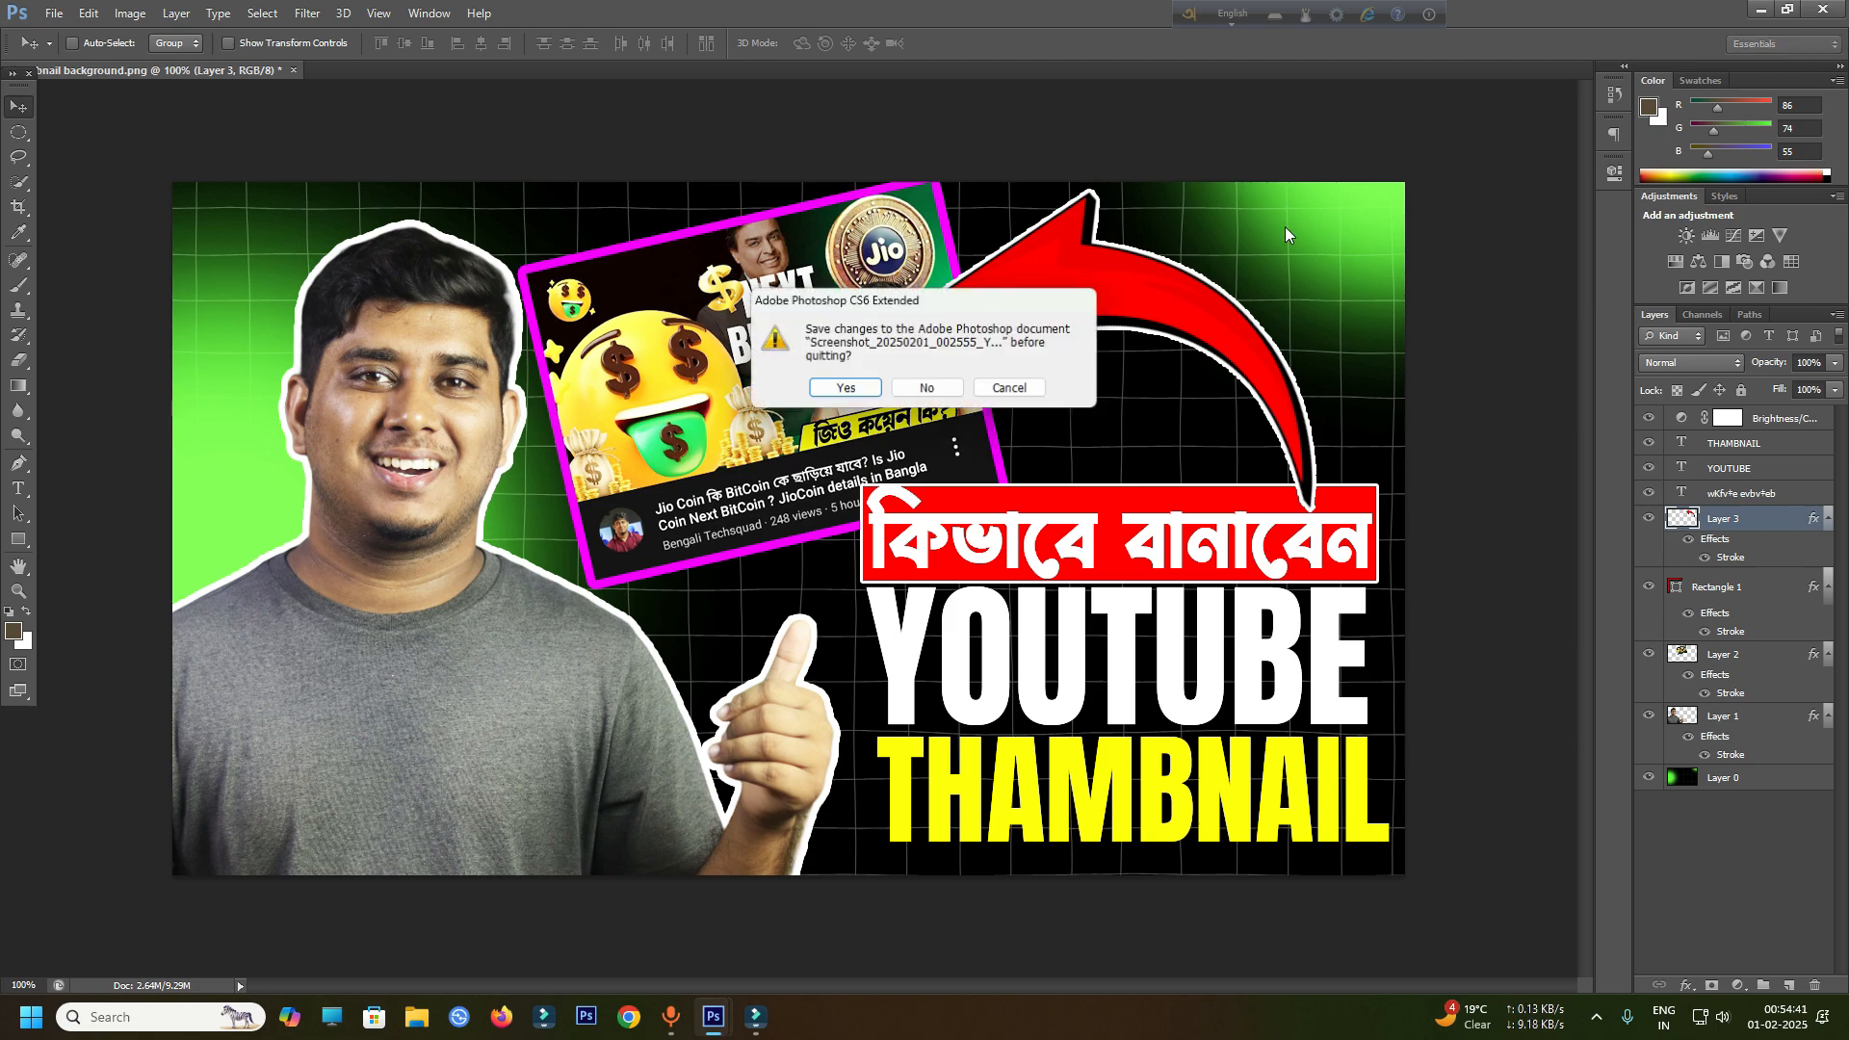
left_click(956, 389)
left_click(956, 389)
- Open thambnail design.png in the image viewer and enlarge the viewer window to examine the finished thumbnail
double_click(339, 429)
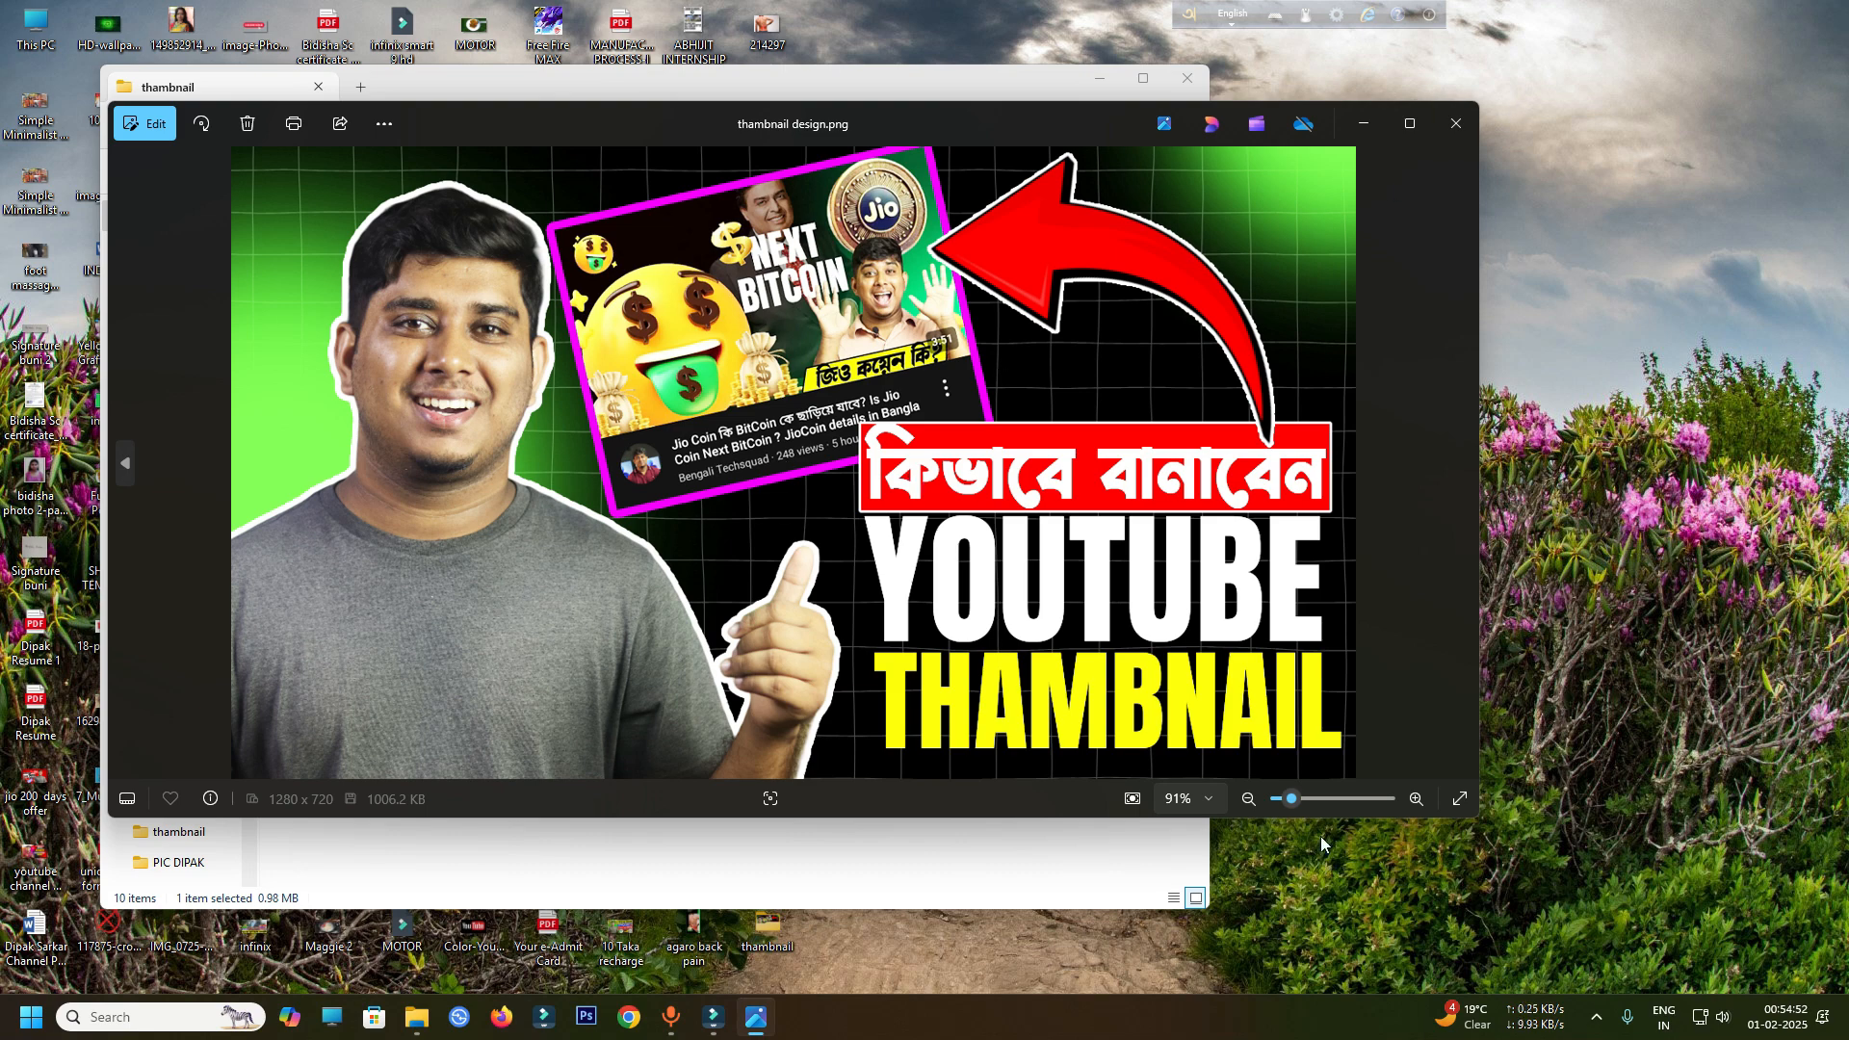
left_click_drag(1473, 825, 1719, 995)
mouse_move(811, 22)
left_mouse_down()
mouse_move(752, 21)
mouse_move(807, 21)
left_mouse_up()
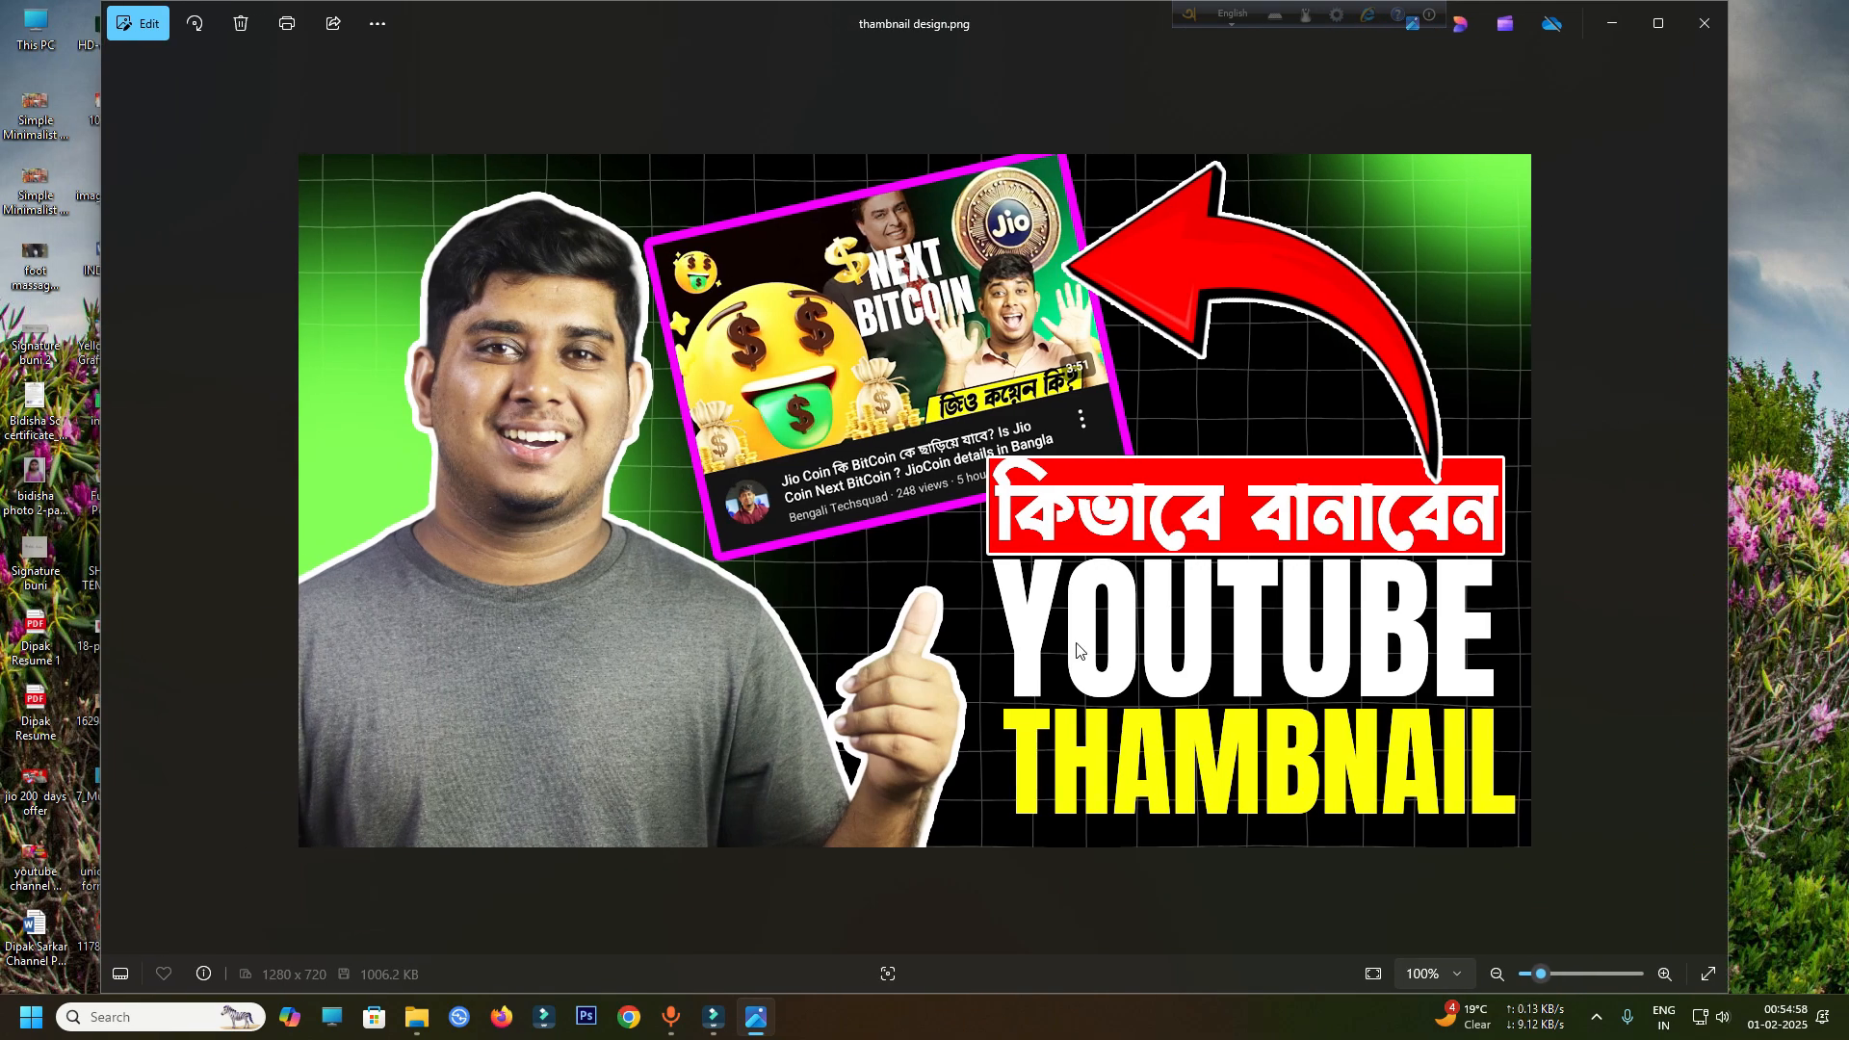